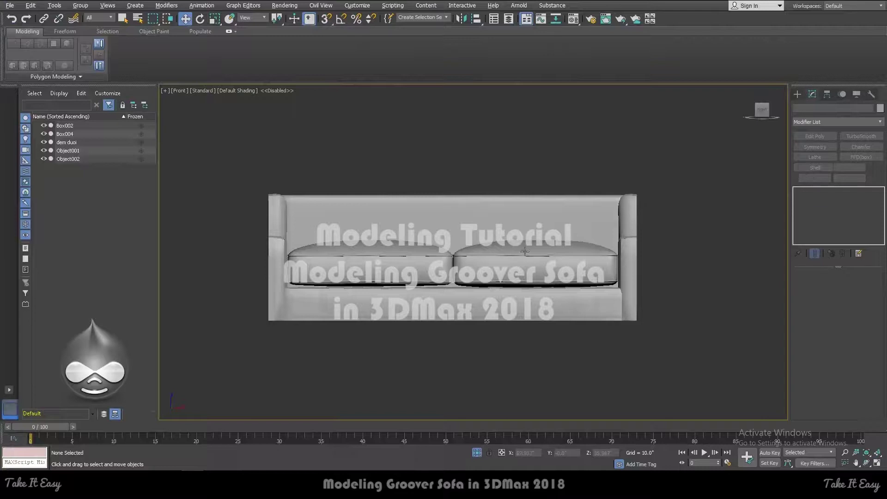
Add an FFD 2x2x2 modifier to the Box004 sofa body and view it in Perspective
left_click(853, 122)
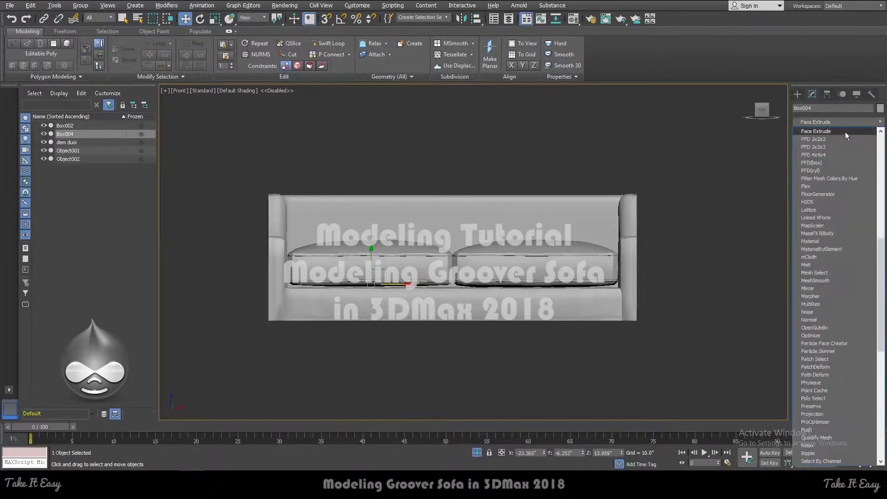
left_click(816, 139)
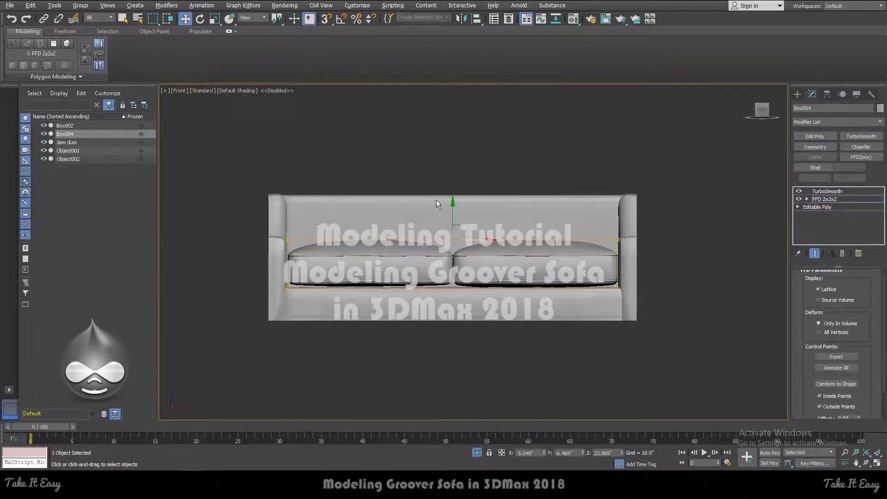
key("p")
middle_click_drag(470, 220, 531, 238, "alt")
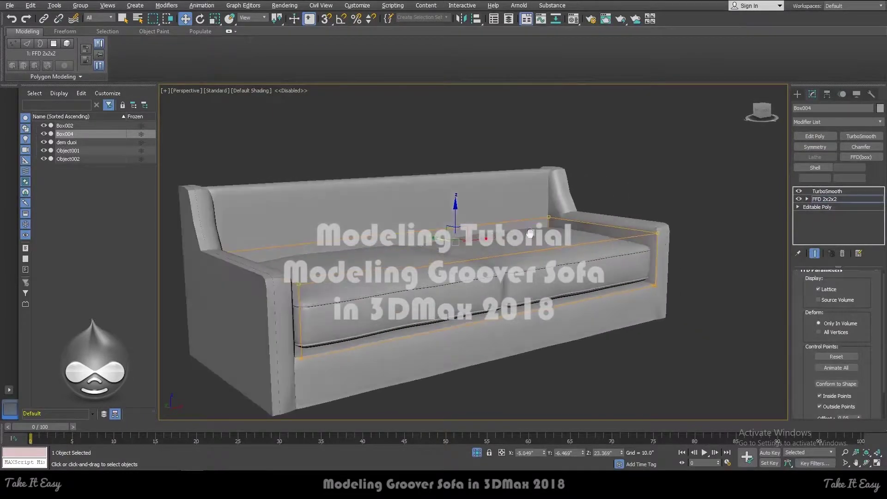
Collapse the FFD 2x2x2 into Box004's Editable Poly, leaving TurboSmooth on top
right_click(863, 201)
left_click(816, 286)
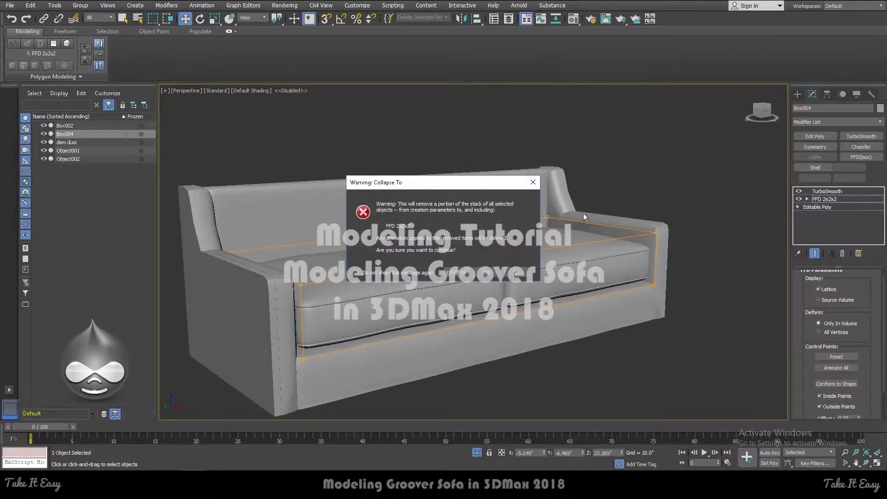
left_click(485, 273)
middle_click_drag(600, 236, 634, 238, "alt")
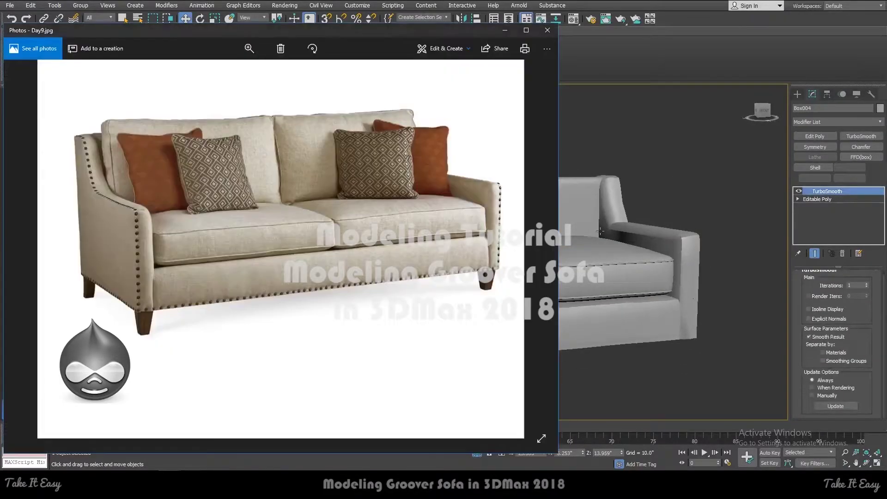
key("alt+Tab")
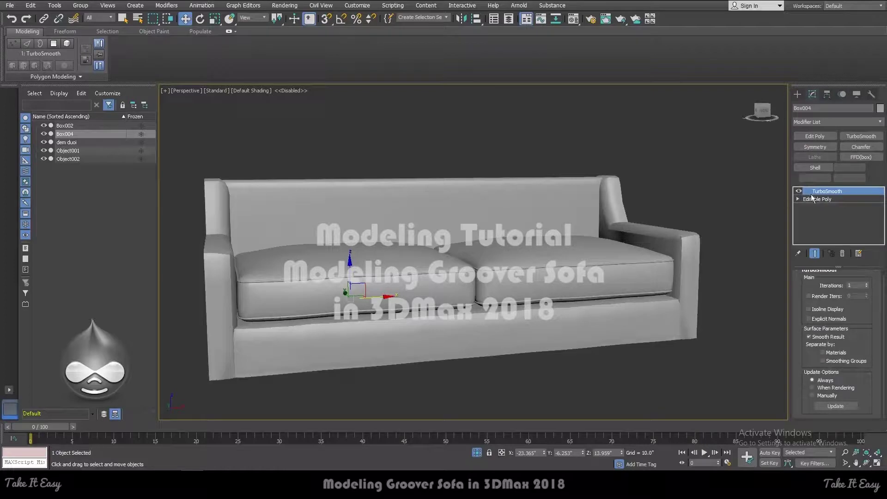
Shift-drag the left seat cushion element upward and clone it as a new object
left_click(813, 198)
key("5")
left_click(385, 243)
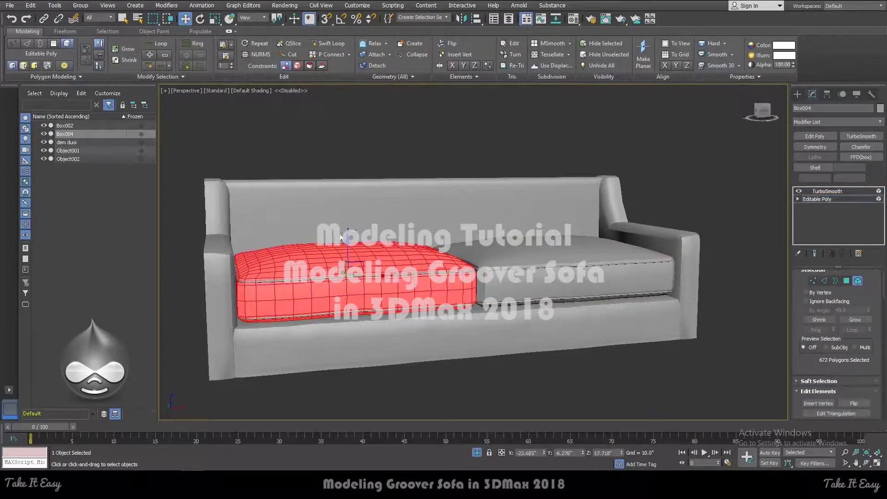
left_click_drag(345, 243, 348, 139, "shift")
key("Escape")
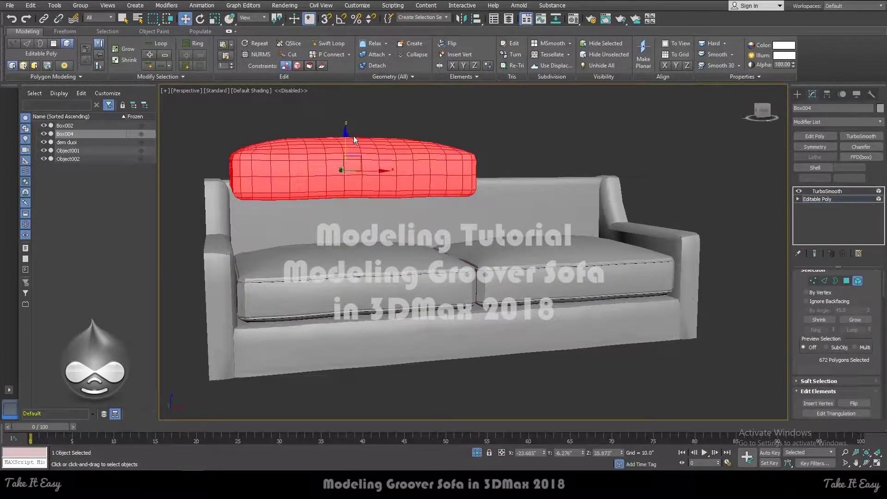
key("ctrl+z")
left_click_drag(344, 254, 344, 154, "shift")
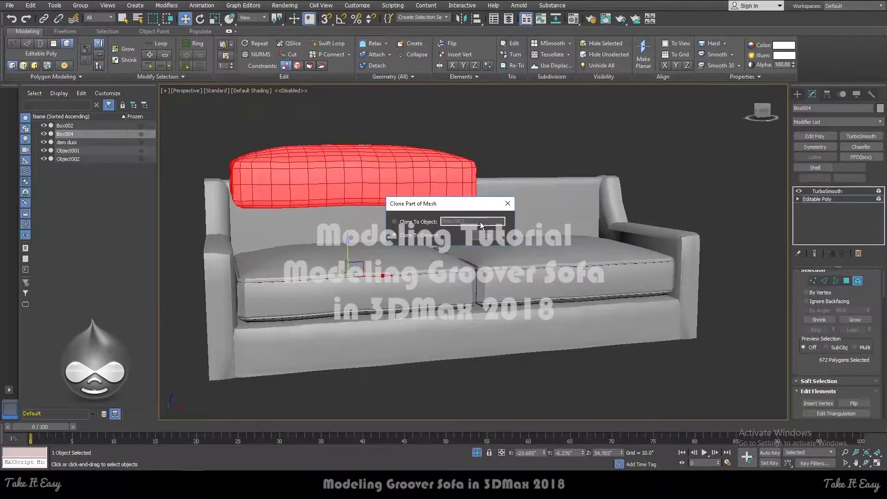
key("Return")
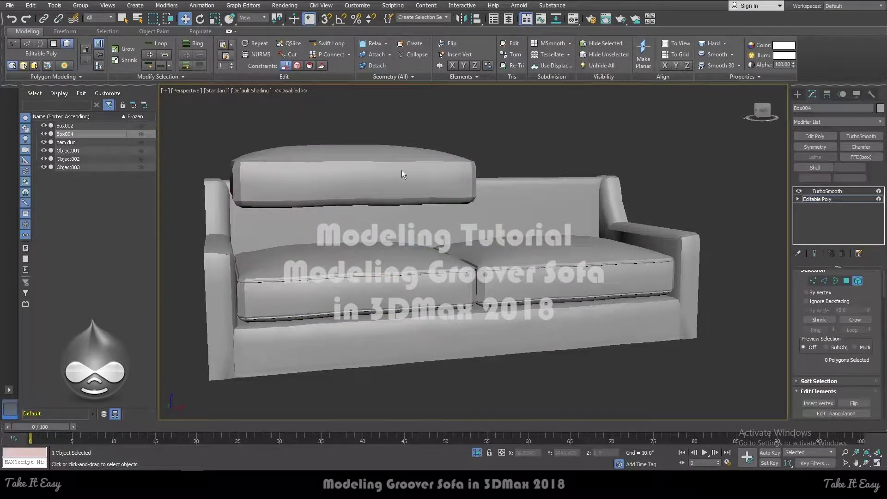
Select the new Object003 cushion as a whole element
left_click(402, 170)
middle_click_drag(372, 176, 443, 201)
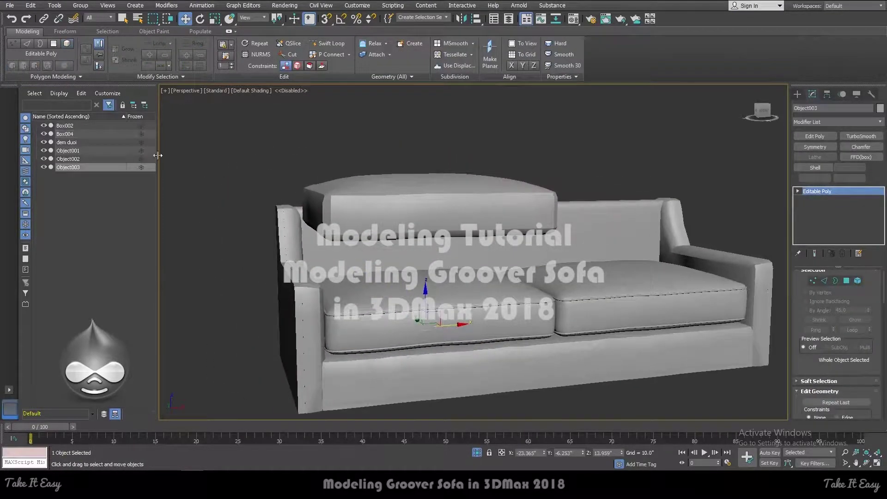
left_click(77, 160)
left_click(414, 186)
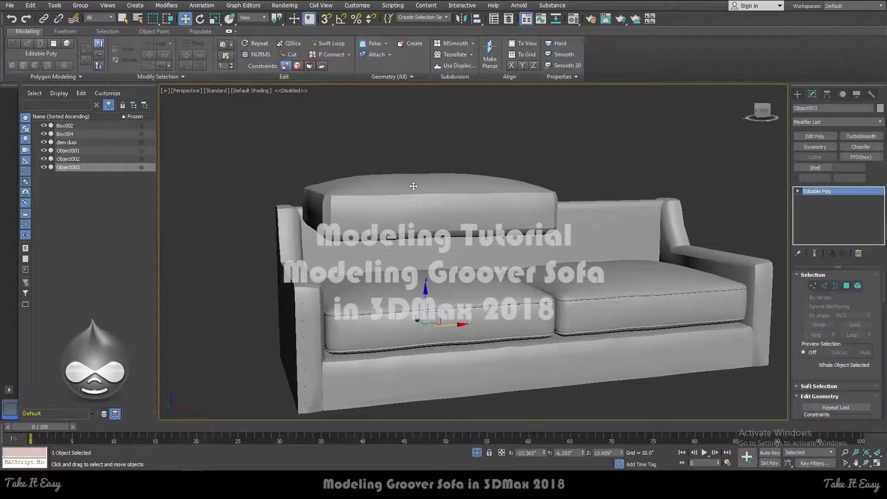
key("5")
left_click(414, 184)
In wireframe Left view, rotate the cushion 90° upright and move it against the sofa back
key("l")
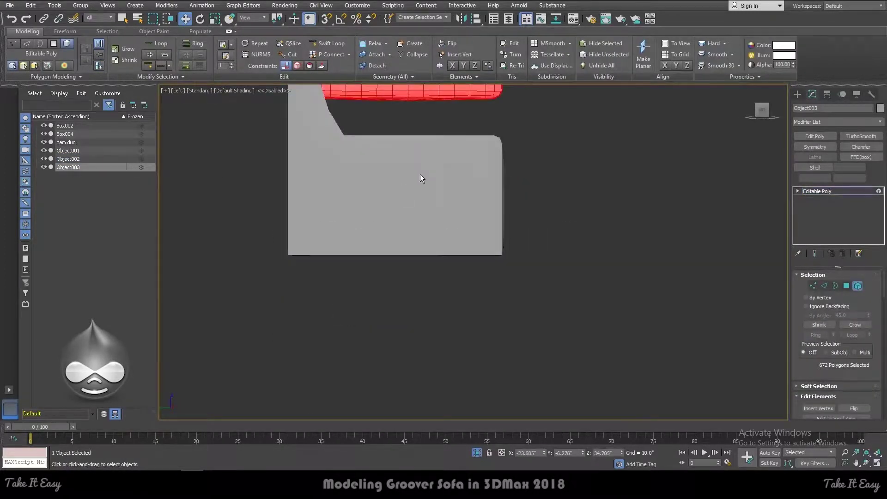
scroll(422, 173, "down", 5)
key("F3")
scroll(424, 134, "up", 5)
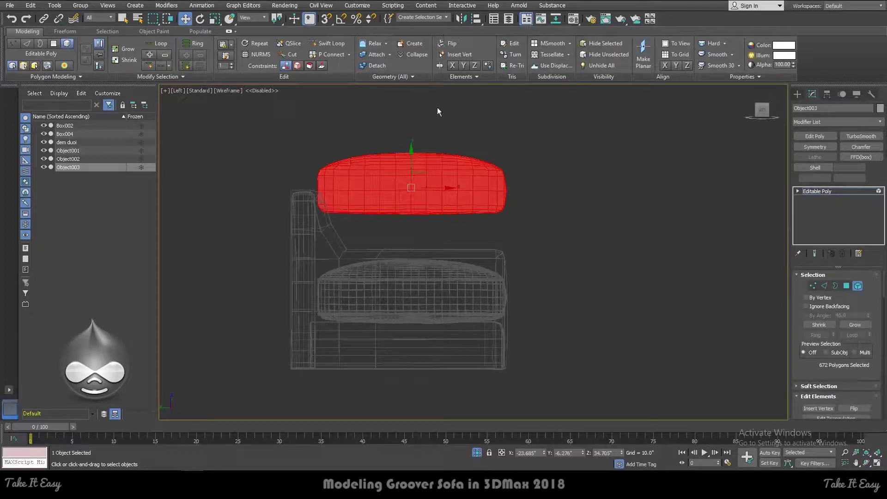
key("e")
left_click_drag(435, 149, 487, 223)
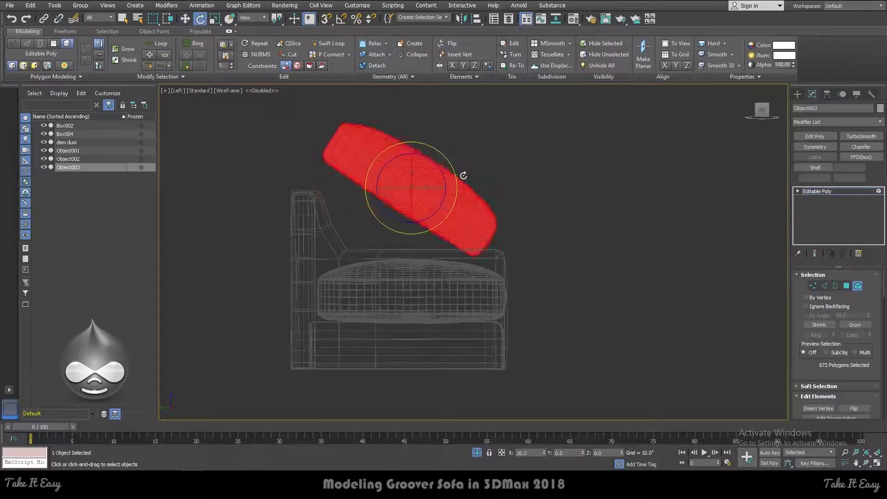
key("w")
mouse_move(416, 192)
left_mouse_down()
mouse_move(336, 174)
mouse_move(333, 148)
left_mouse_up()
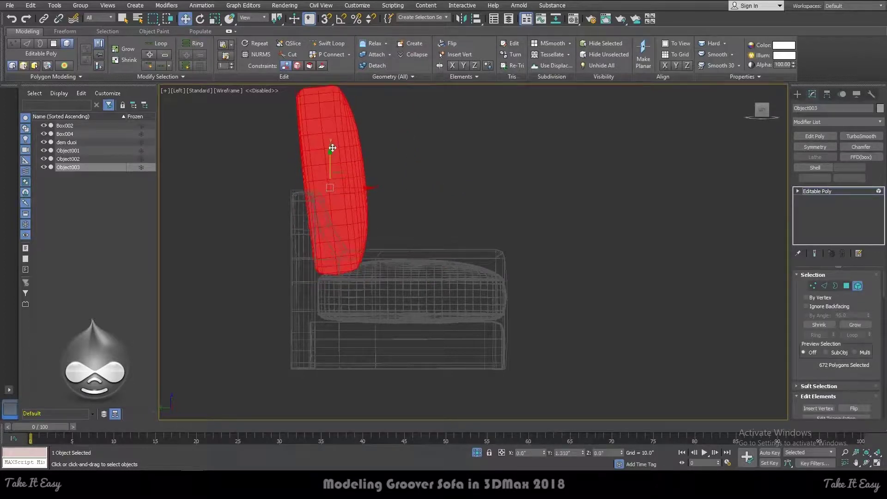
Return to a shaded Perspective view to check the upright back cushion
key("f")
key("F3")
key("p")
middle_click_drag(444, 185, 515, 183, "alt")
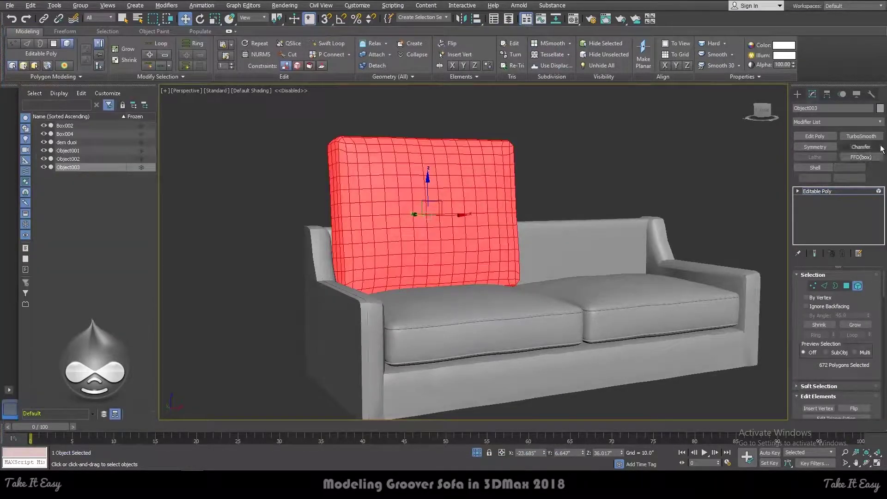
left_click(883, 124)
Add FFD 2x2x2 to Object003 and lower its top control points to shorten it
left_click(823, 139)
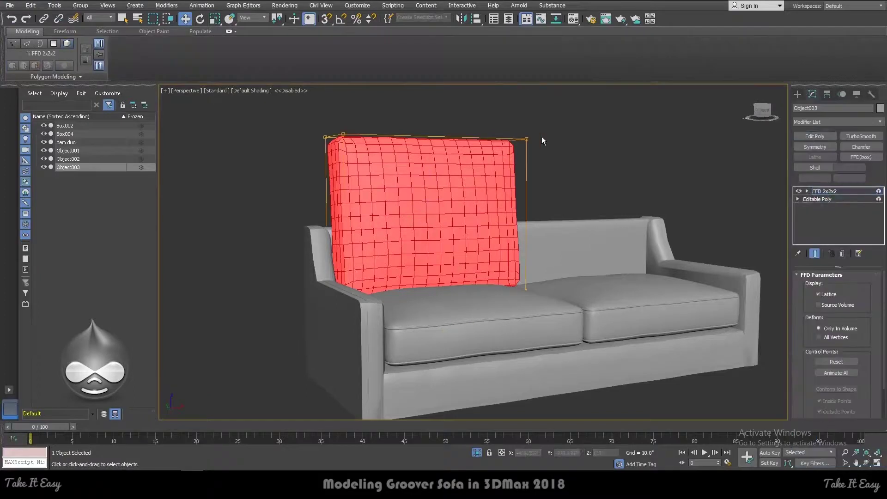
left_click_drag(429, 100, 416, 166)
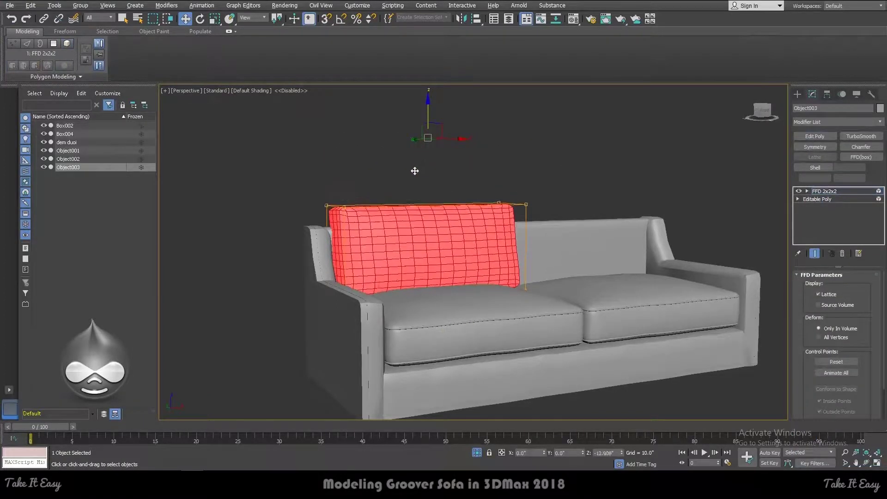
key("f")
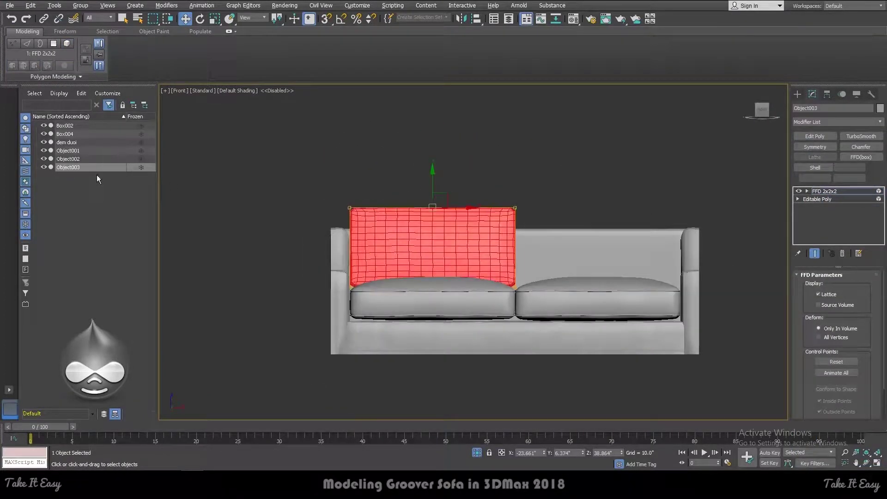
left_click_drag(436, 176, 435, 182)
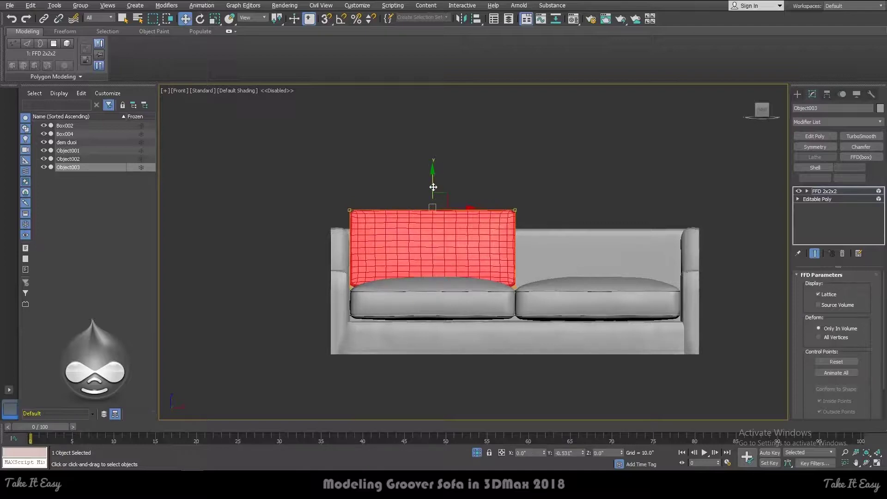
key("p")
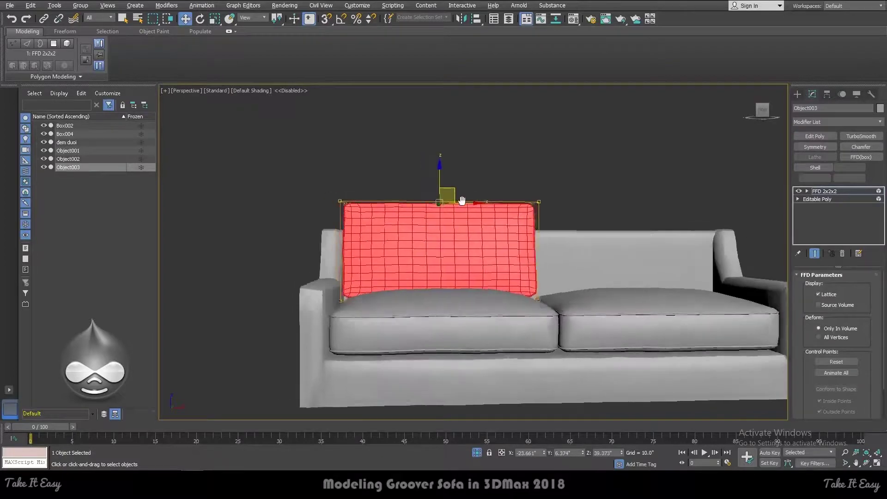
middle_click_drag(436, 182, 482, 205, "alt")
key("alt+Tab")
key("alt+Tab")
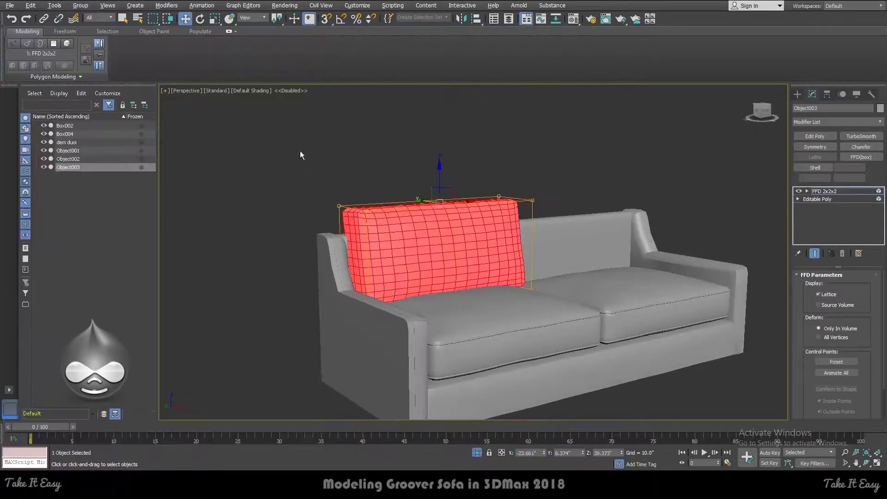
In wireframe Left view, drag FFD control points to make the cushion thinner
key("l")
key("F3")
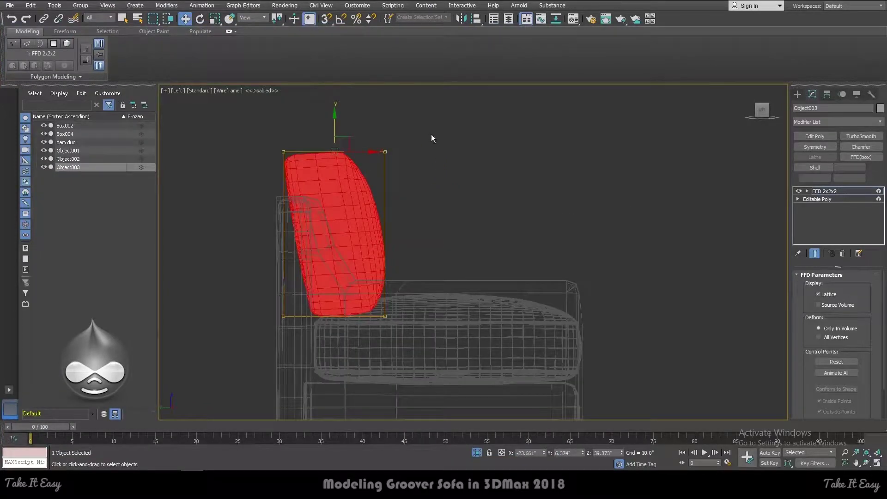
left_click_drag(411, 237, 393, 242)
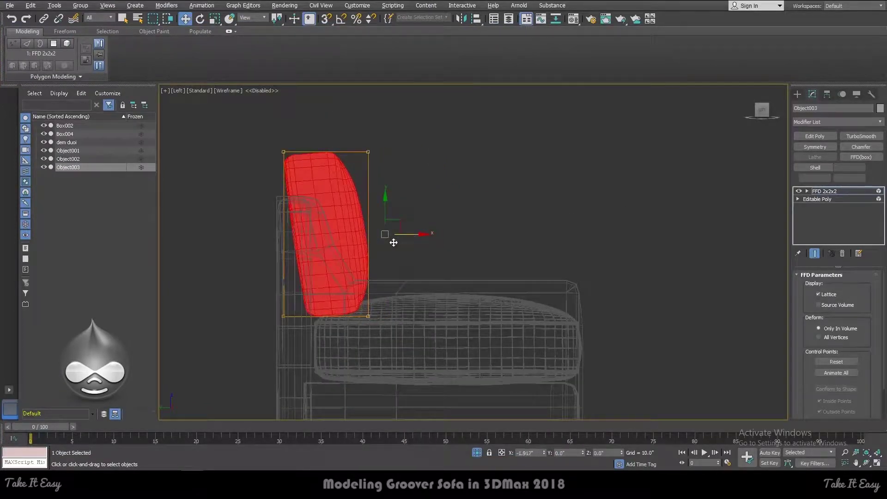
key("ctrl+b")
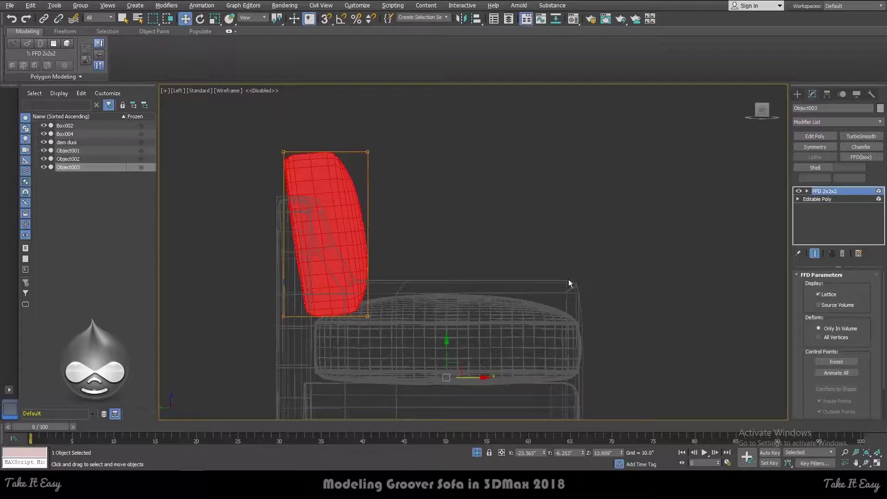
Collapse the FFD into Object003's Editable Poly and nudge the cushion up slightly
right_click(825, 190)
left_click(812, 272)
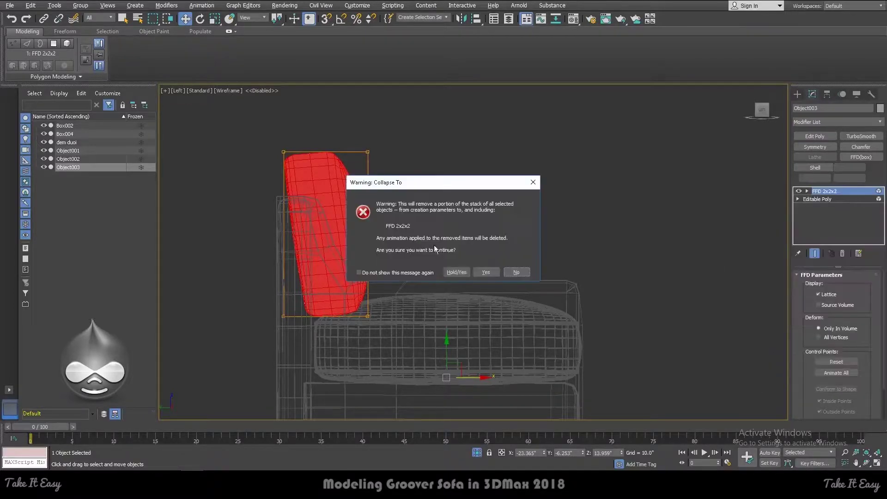
left_click(486, 272)
left_click_drag(448, 341, 449, 336)
scroll(349, 322, "up", 5)
In Left view, select back cushion Object003 and move it to the right
key("z")
key("p")
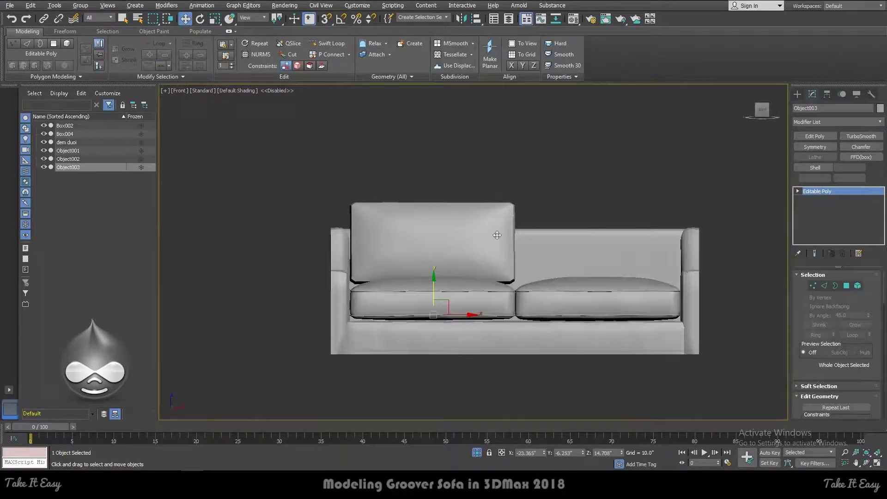
scroll(499, 248, "up", 3)
mouse_move(499, 248)
middle_mouse_down()
mouse_move(512, 284)
mouse_move(542, 270)
mouse_move(508, 324)
middle_mouse_up()
key("l")
scroll(509, 301, "down", 4)
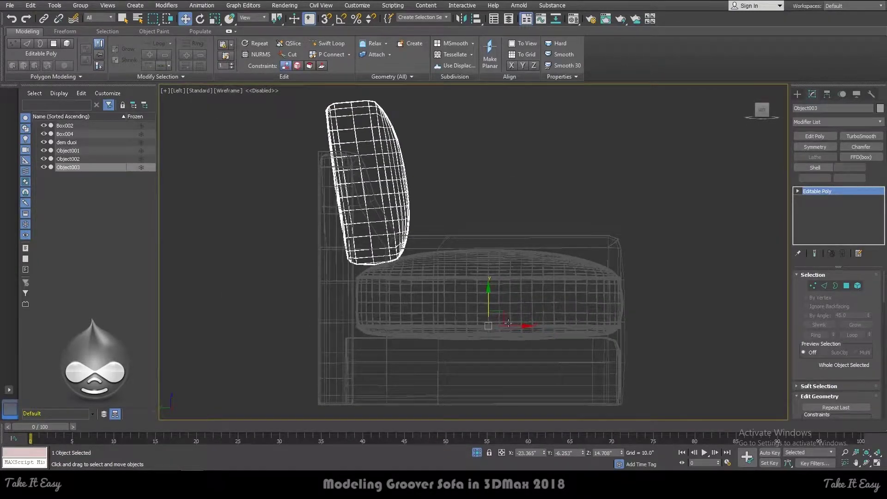
left_click(508, 323)
left_click(401, 175)
scroll(335, 164, "up", 3)
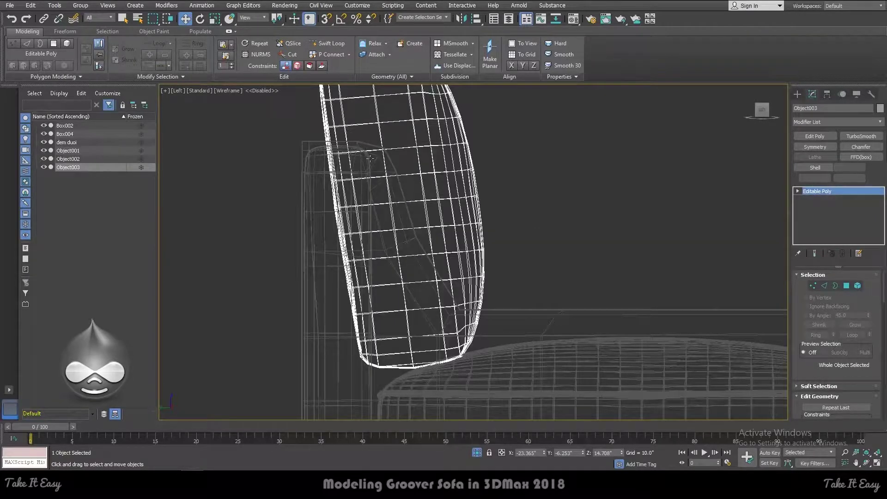
scroll(371, 157, "down", 3)
left_click_drag(518, 317, 538, 316)
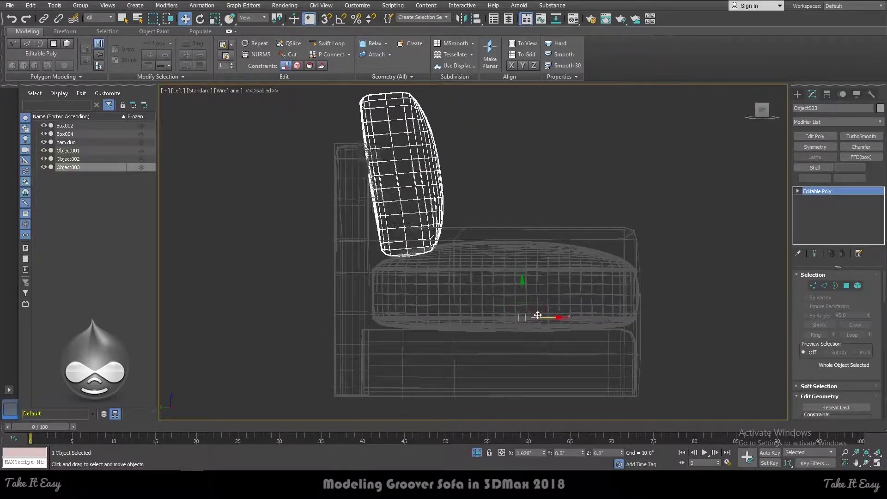
Check the back cushion's position from a three-quarter shaded Perspective view
key("F3")
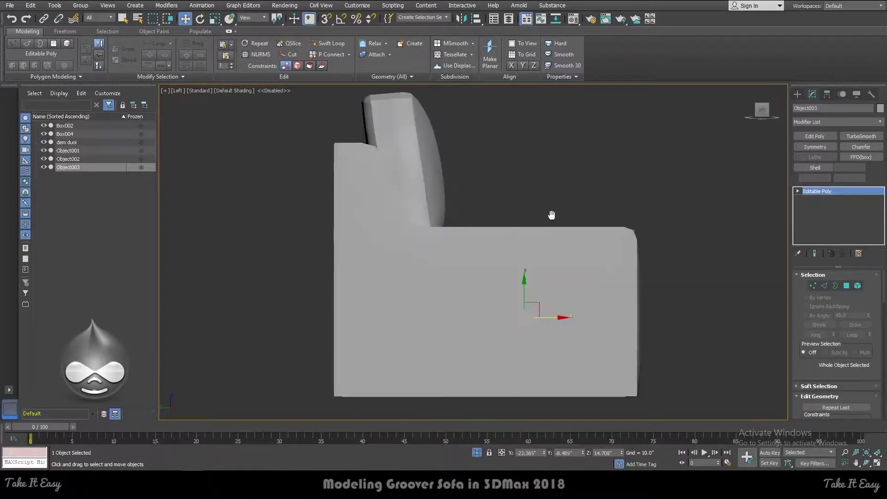
key("p")
scroll(446, 200, "up", 2)
scroll(447, 200, "down", 3)
mouse_move(440, 198)
middle_mouse_down("alt")
mouse_move(396, 188)
mouse_move(448, 193)
middle_mouse_up("alt")
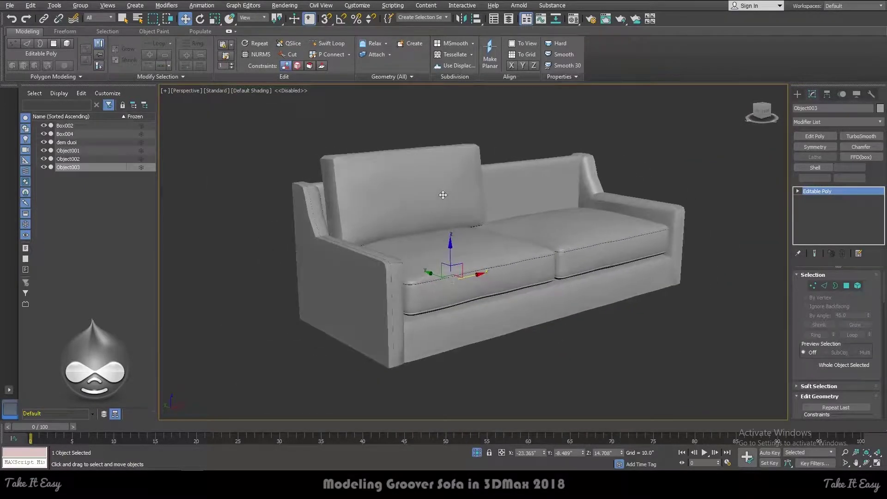
In wireframe Left view, rotate the cushion element to tilt it back against the sofa
key("l")
key("F3")
scroll(463, 187, "down", 5)
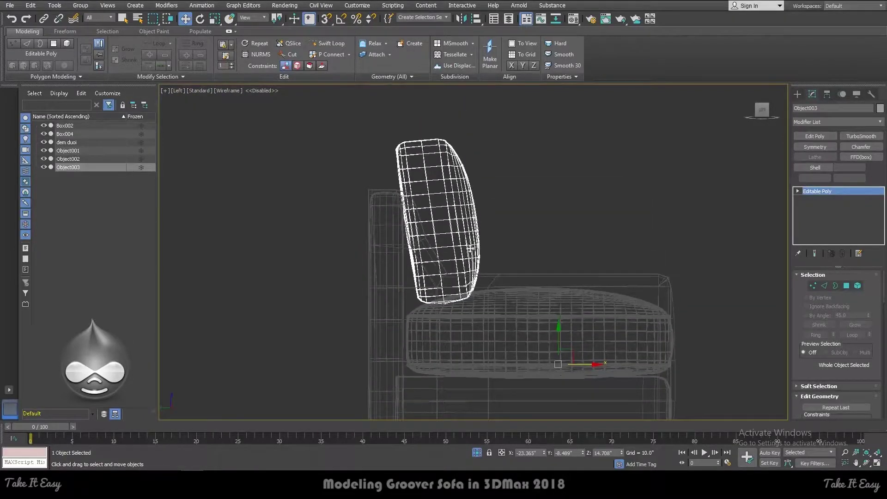
key("5")
key("e")
left_click_drag(479, 201, 479, 197)
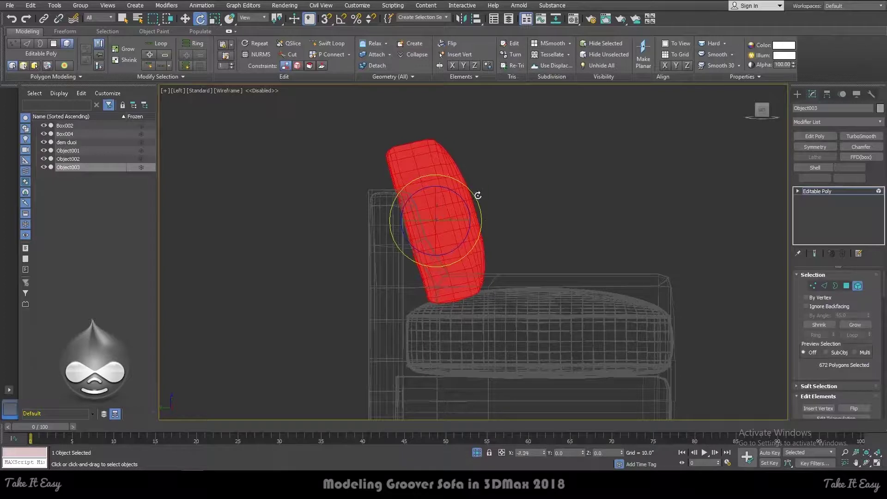
left_click_drag(478, 196, 468, 222)
key("w")
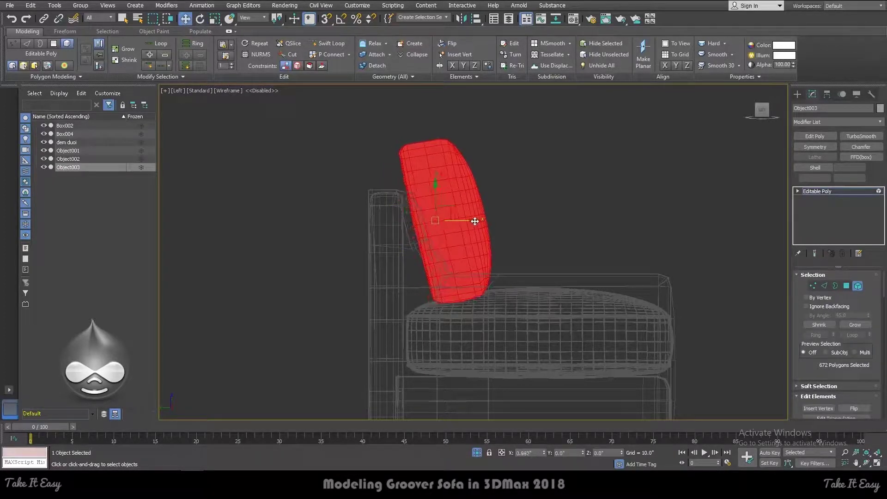
Orbit around the sofa in shaded Perspective and compare it with the reference photo
key("F3")
key("p")
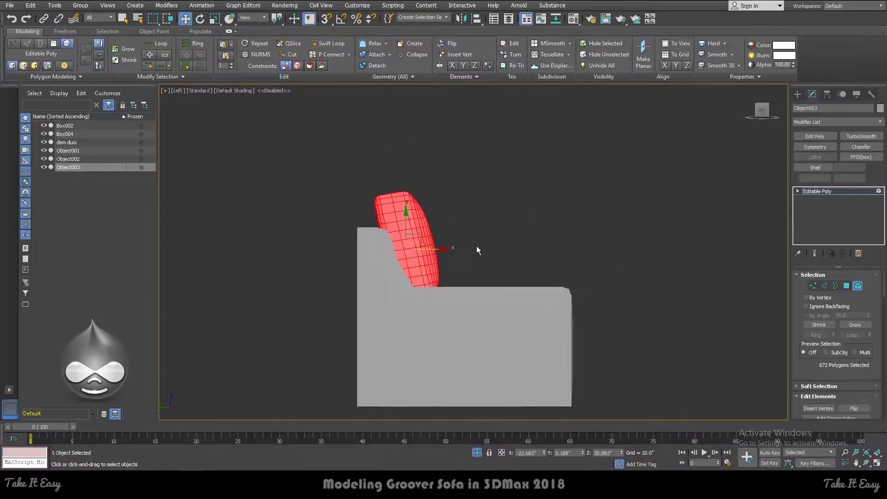
middle_click_drag(452, 248, 478, 248, "alt")
scroll(409, 253, "up", 5)
scroll(409, 254, "down", 5)
middle_click_drag(409, 254, 279, 209, "alt")
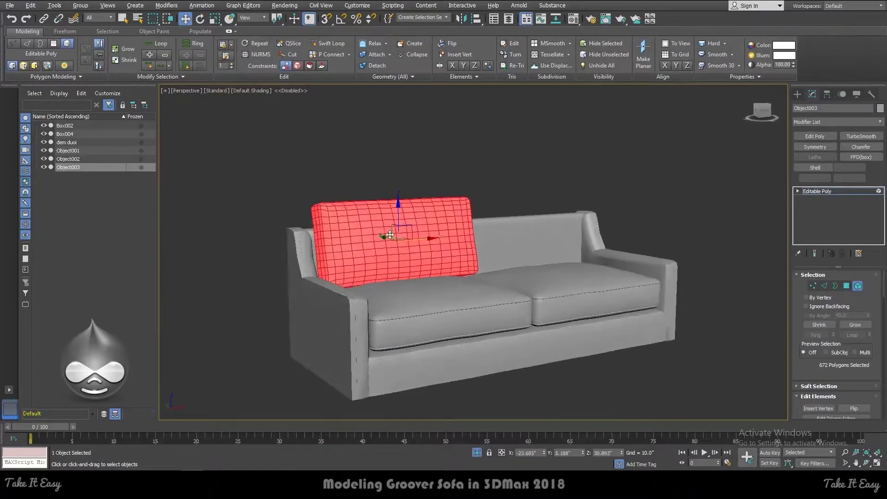
scroll(279, 209, "up", 3)
key("alt+Tab")
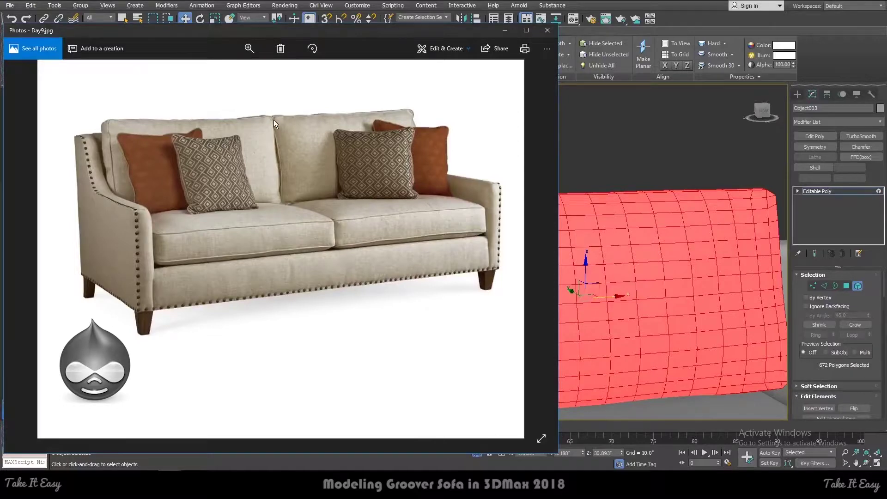
key("alt+Tab")
key("alt+Tab")
key("alt+Tab")
Turn on edged faces and view the back cushion's mesh from an angle
key("f")
scroll(353, 204, "up", 5)
key("1")
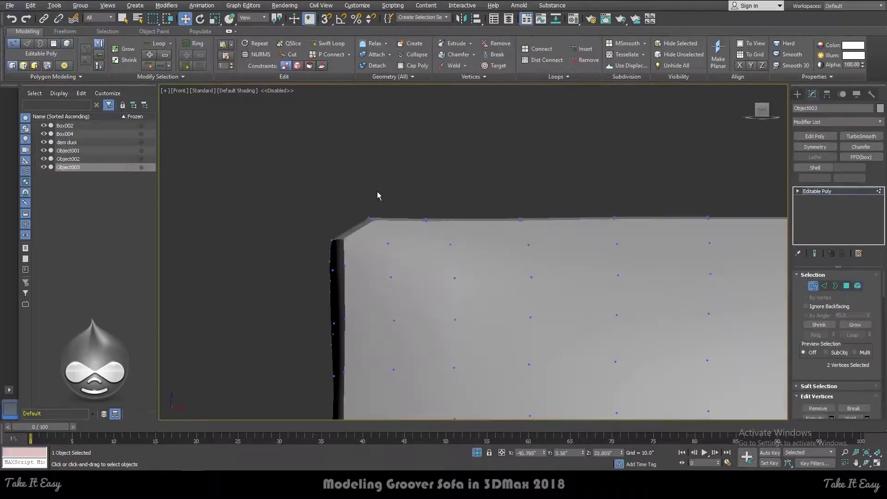
key("F4")
mouse_move(426, 218)
middle_mouse_down("alt")
mouse_move(416, 225)
mouse_move(431, 230)
middle_mouse_up("alt")
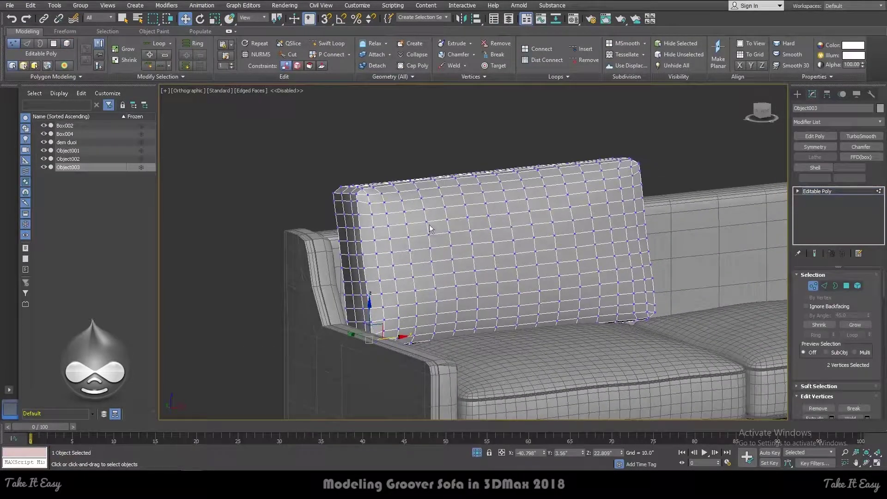
key("p")
Try edge loop selections across and along the bottom of the back cushion
key("2")
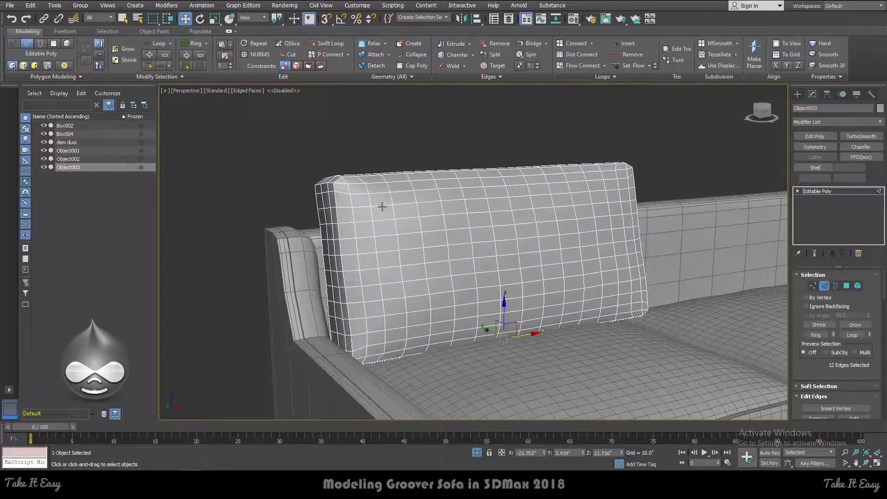
double_click(384, 206)
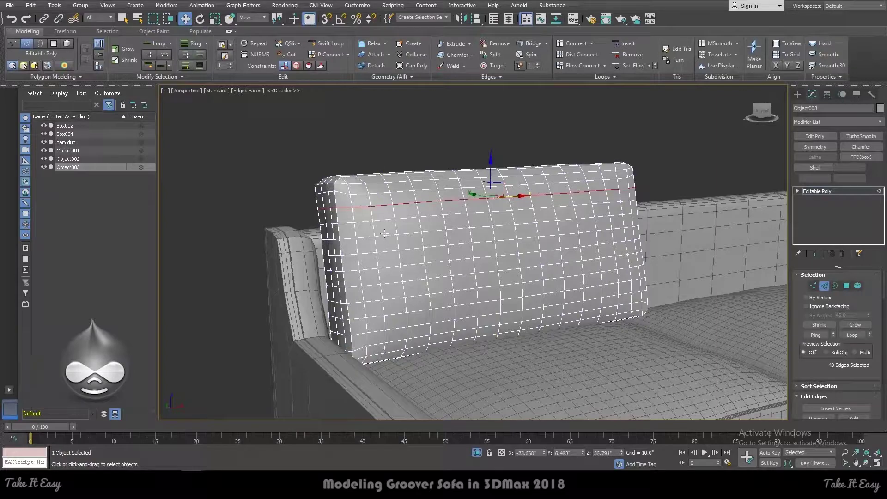
left_click(388, 228)
left_click(386, 227)
left_click(383, 203)
left_click(394, 276)
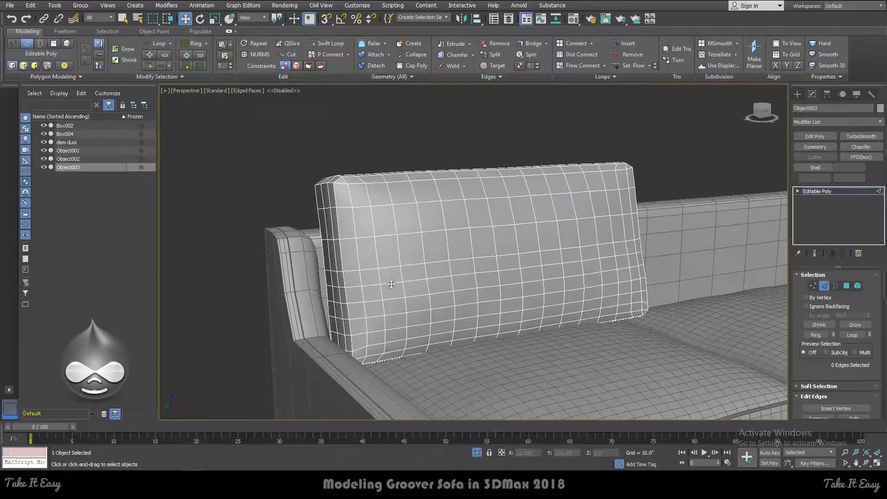
double_click(394, 319)
left_click(396, 326)
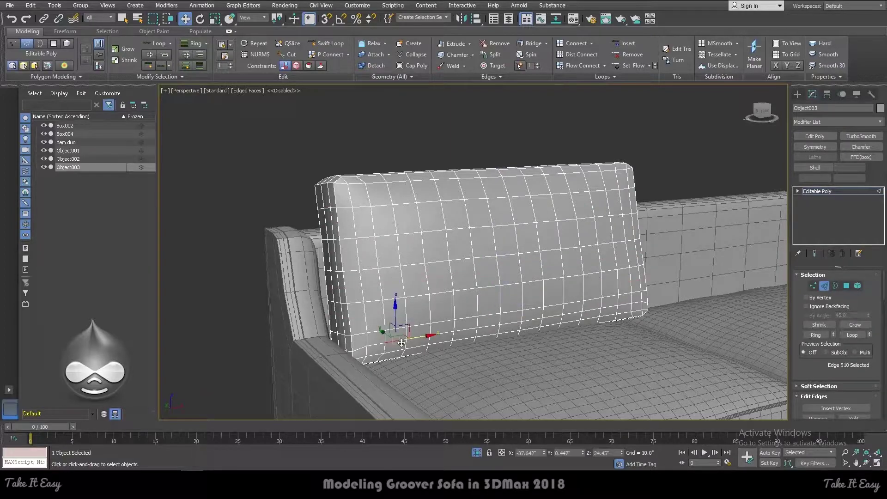
In Front view, zoom on the cushion and select its top-left corner vertices
mouse_move(411, 274)
middle_mouse_down("alt")
mouse_move(395, 262)
mouse_move(394, 270)
middle_mouse_up("alt")
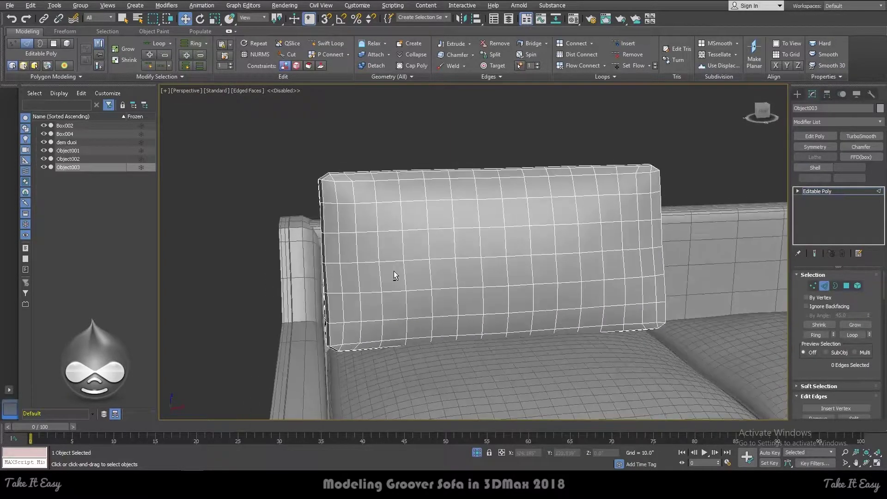
key("f")
key("z")
scroll(354, 204, "up", 4)
key("1")
left_click(355, 199)
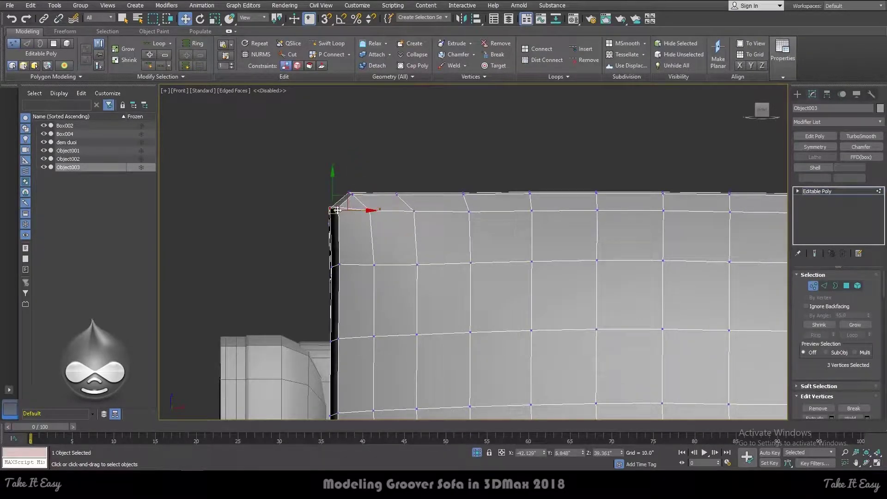
Raise the top-left corner vertices, pull the bottom-left ones right and down, then add TurboSmooth
scroll(340, 203, "down", 5)
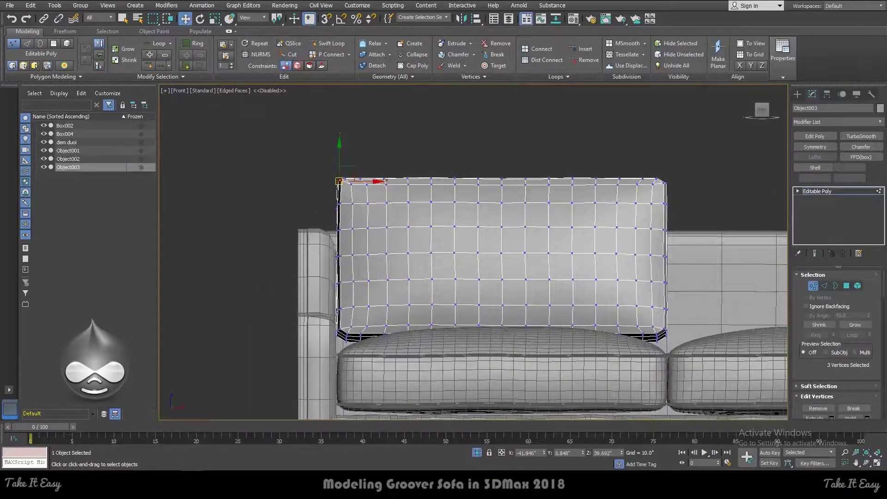
scroll(342, 358, "up", 4)
scroll(342, 359, "up", 2)
left_click_drag(353, 358, 353, 349)
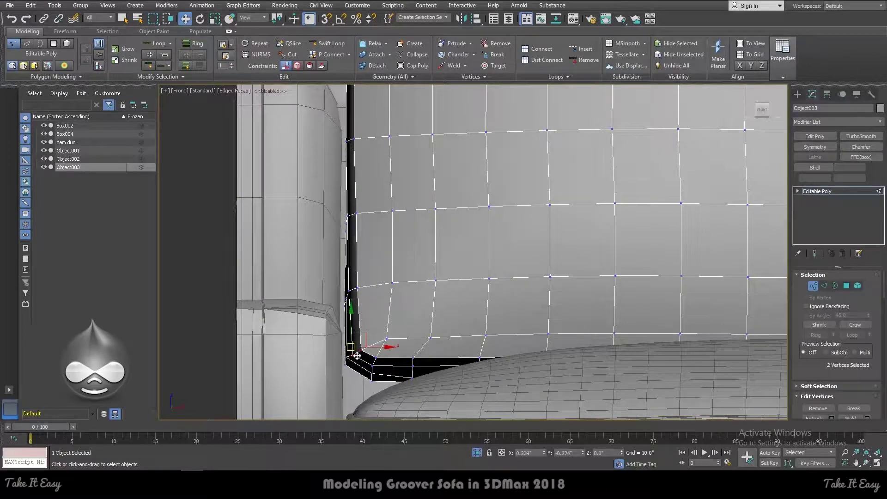
left_click_drag(349, 358, 366, 380)
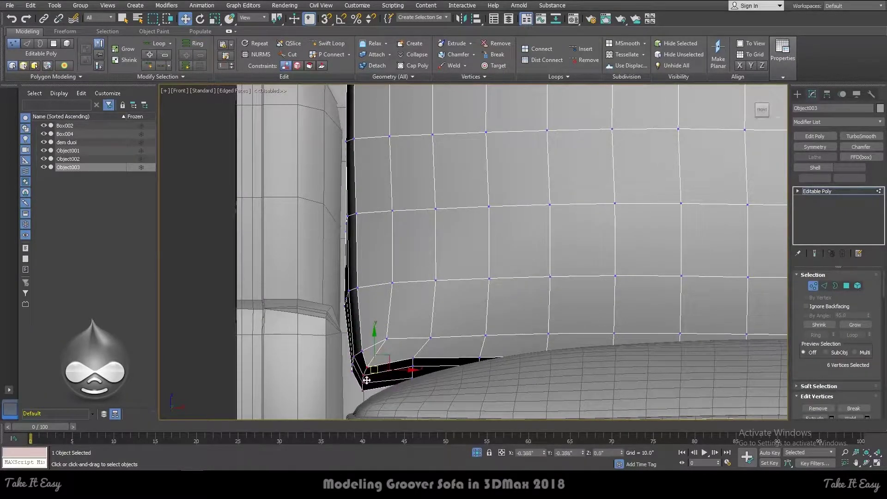
left_click(861, 136)
scroll(403, 259, "down", 2)
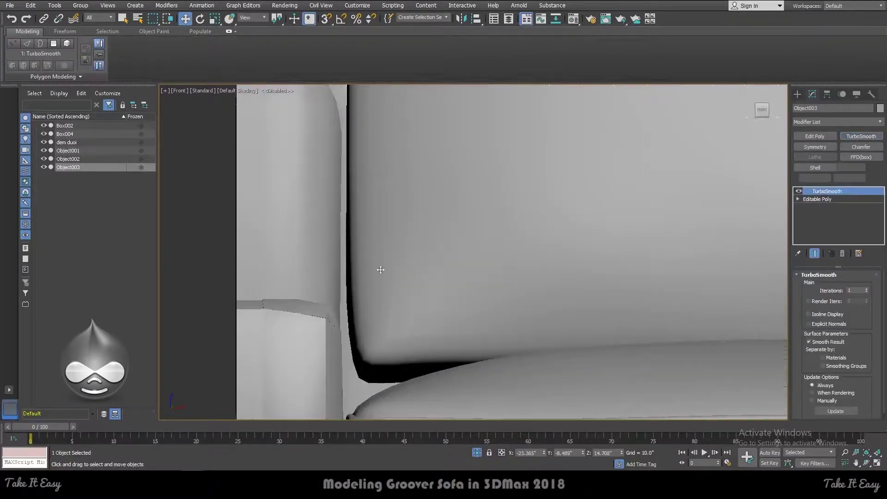
Orbit the sofa and compare it with the reference photo, then return to Front view
scroll(392, 174, "down", 4)
middle_click_drag(392, 175, 462, 214, "alt")
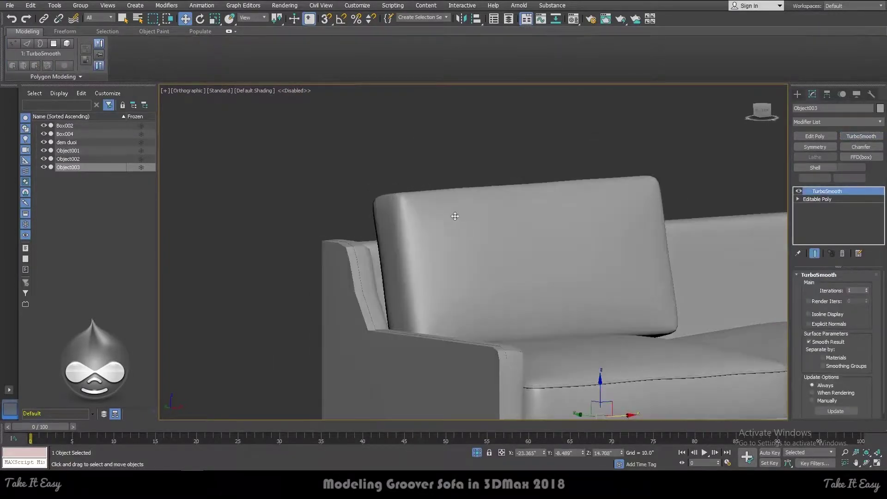
key("alt+Tab")
key("alt+Tab")
key("shift+z")
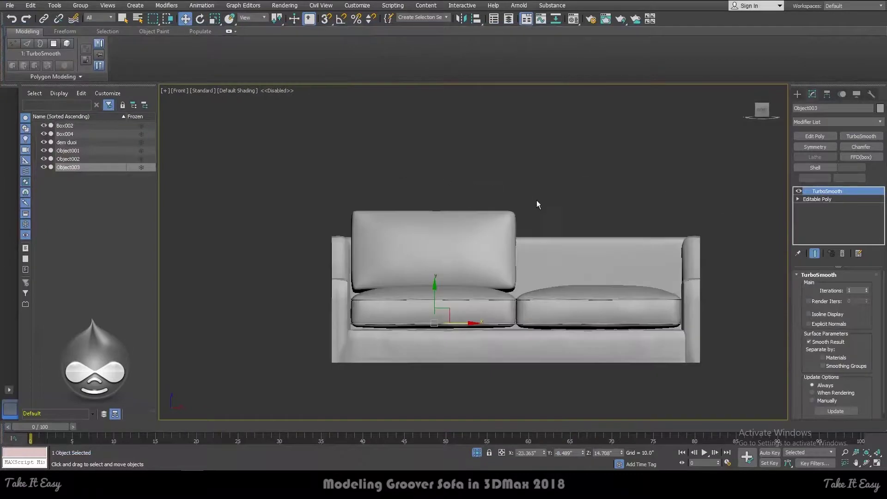
Raise a top-edge vertex to bow the edge and nudge the top-right corner vertex
scroll(499, 193, "up", 2)
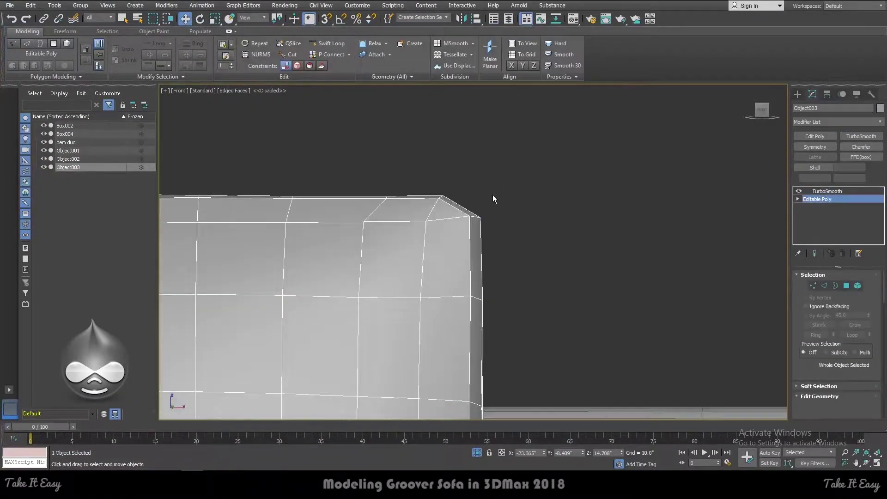
left_click_drag(387, 204, 366, 198)
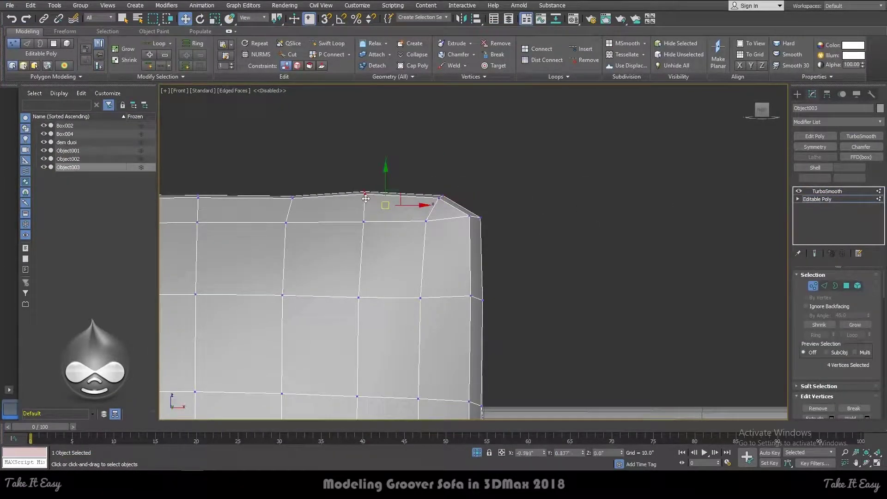
left_click_drag(478, 200, 483, 211)
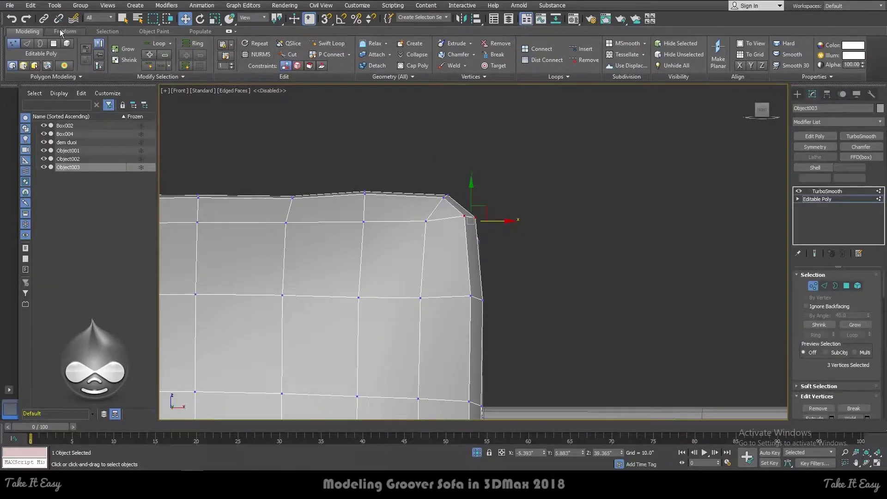
left_click(64, 31)
Pick the Freeform Shift brush and adjust its Falloff and Full Strength sizes
left_click(282, 54)
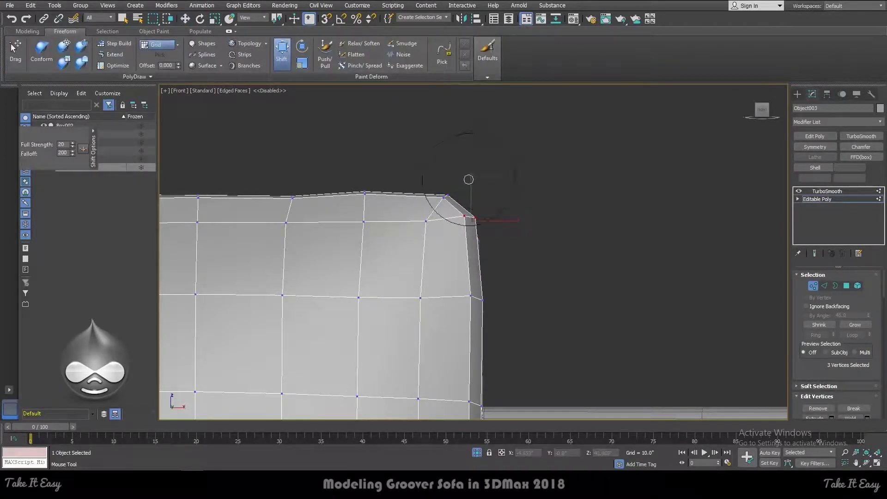
mouse_move(463, 182)
left_mouse_down()
mouse_move(453, 171)
mouse_move(500, 258)
left_mouse_up()
scroll(482, 248, "down", 5)
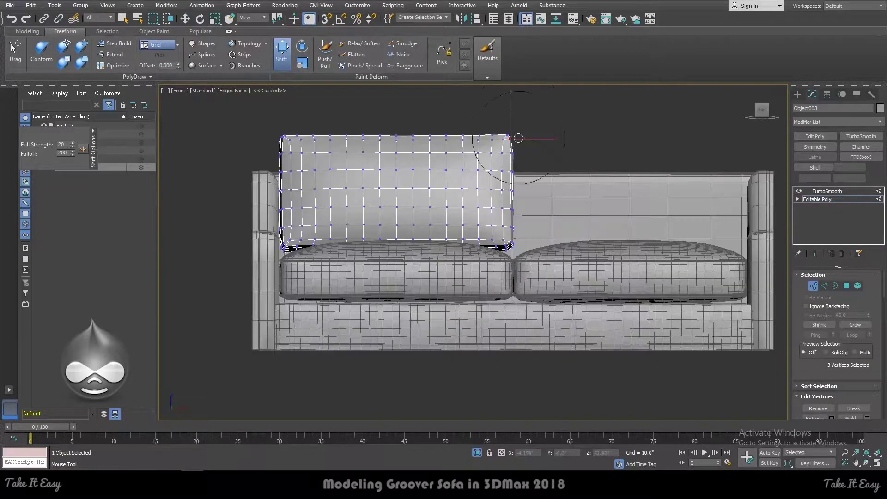
scroll(515, 139, "up", 4)
scroll(509, 212, "up", 2)
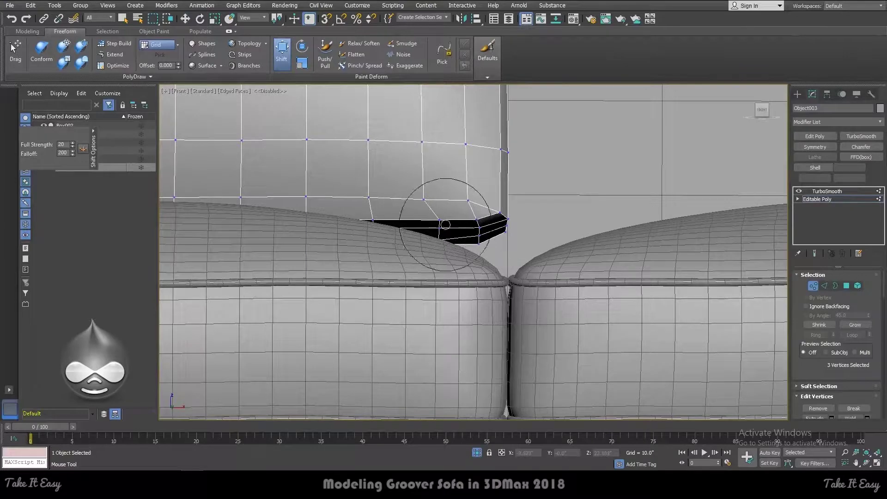
left_click_drag(469, 220, 466, 238, "ctrl")
left_click_drag(555, 214, 568, 216, "shift")
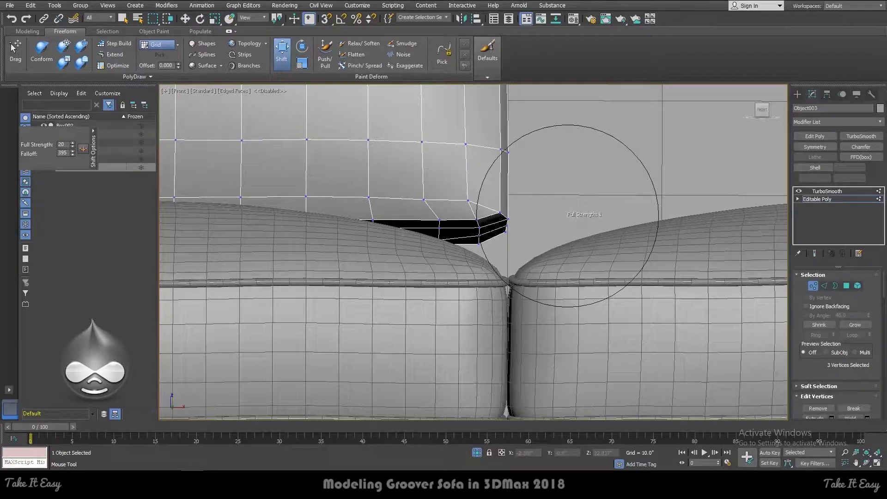
left_click_drag(567, 215, 566, 216, "shift")
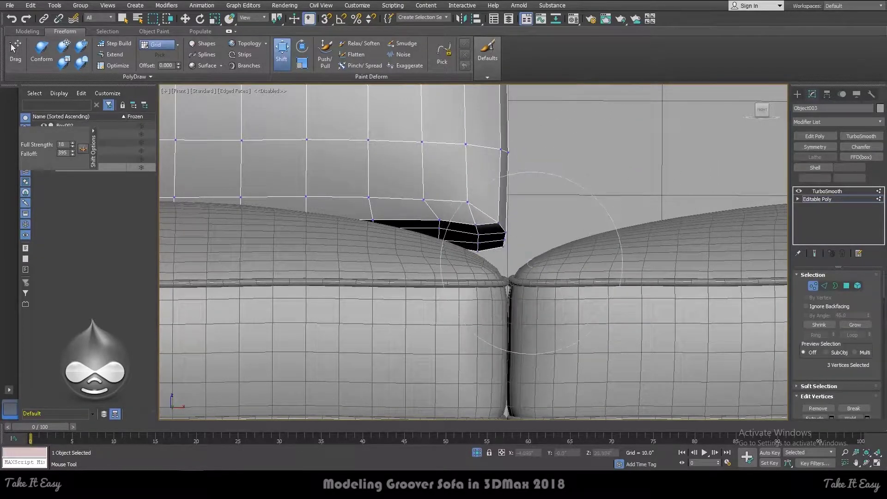
Brush the cushion's lower vertices down and bend its lower corners inward onto the seat
left_click_drag(448, 246, 446, 256)
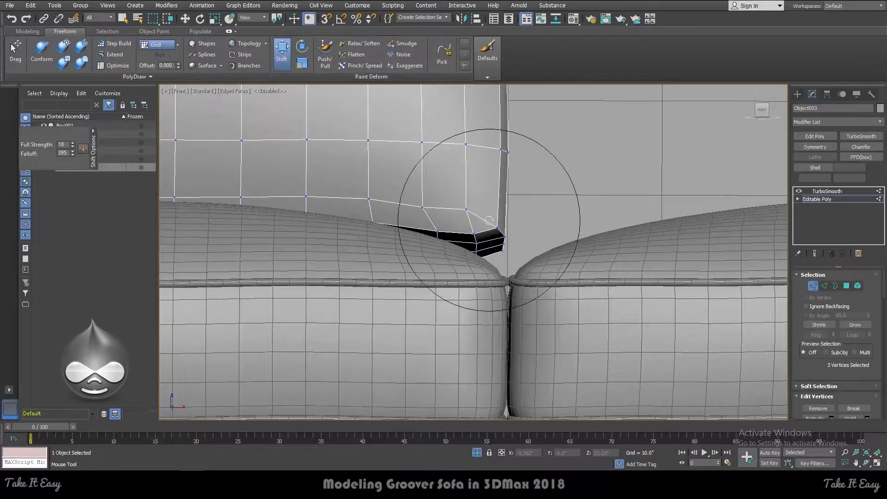
left_click_drag(480, 193, 469, 188)
scroll(535, 148, "down", 5)
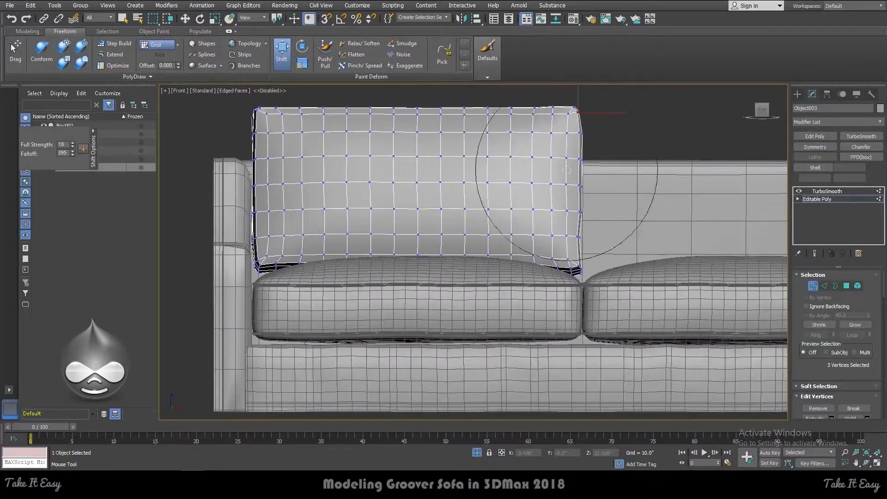
scroll(258, 297, "up", 5)
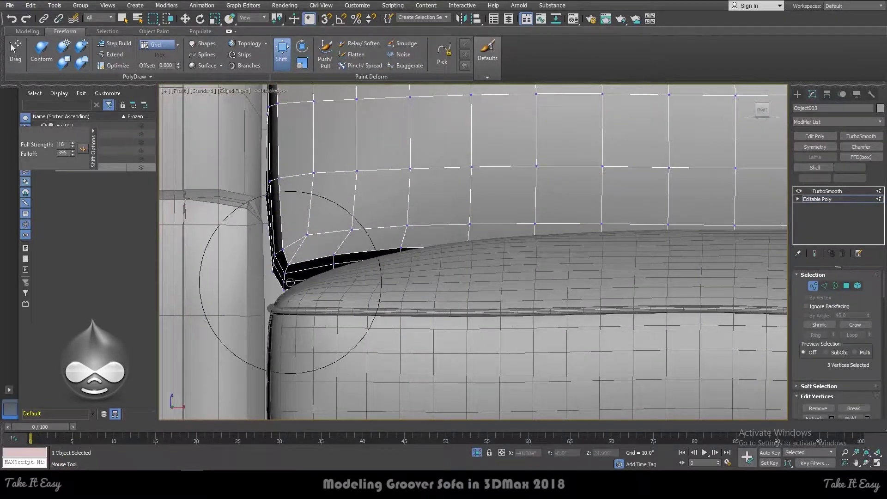
left_click_drag(279, 277, 327, 290)
scroll(327, 290, "down", 4)
middle_click_drag(277, 222, 346, 268, "alt")
scroll(347, 269, "up", 4)
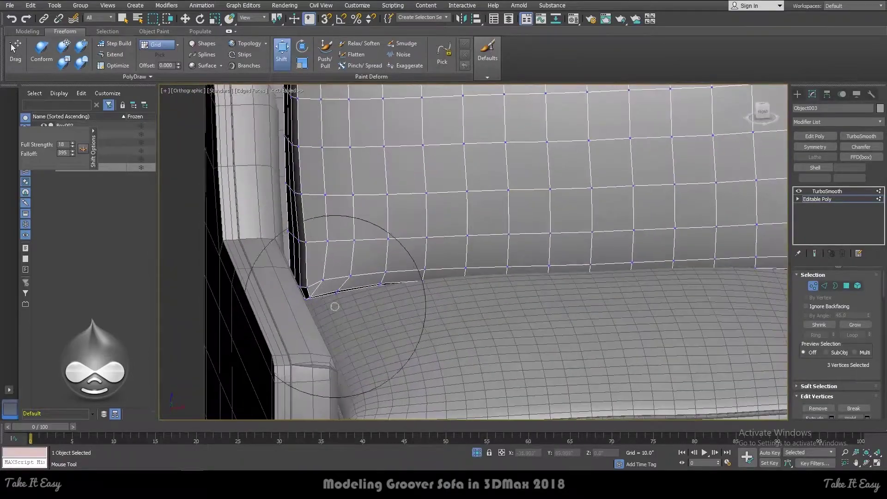
scroll(314, 306, "down", 3)
scroll(416, 259, "down", 2)
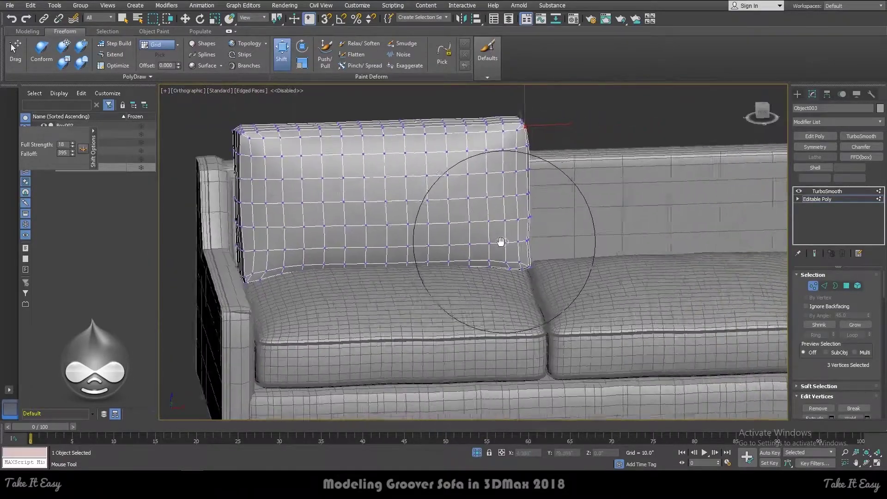
Orbit around the back cushion and the whole sofa in Perspective view to inspect it
mouse_move(347, 317)
middle_mouse_down("alt")
mouse_move(373, 297)
mouse_move(356, 324)
middle_mouse_up("alt")
left_click_drag(356, 324, 356, 304, "ctrl+shift")
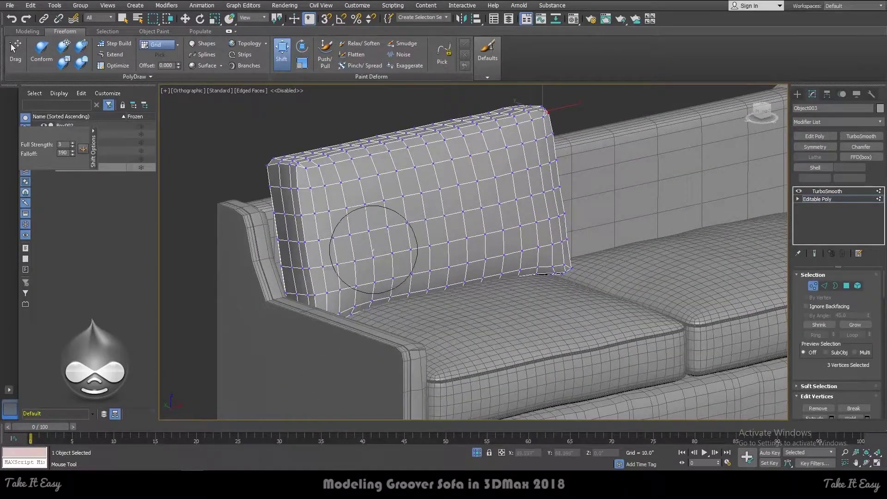
key("p")
middle_click_drag(268, 288, 407, 277, "alt")
scroll(467, 204, "down", 3)
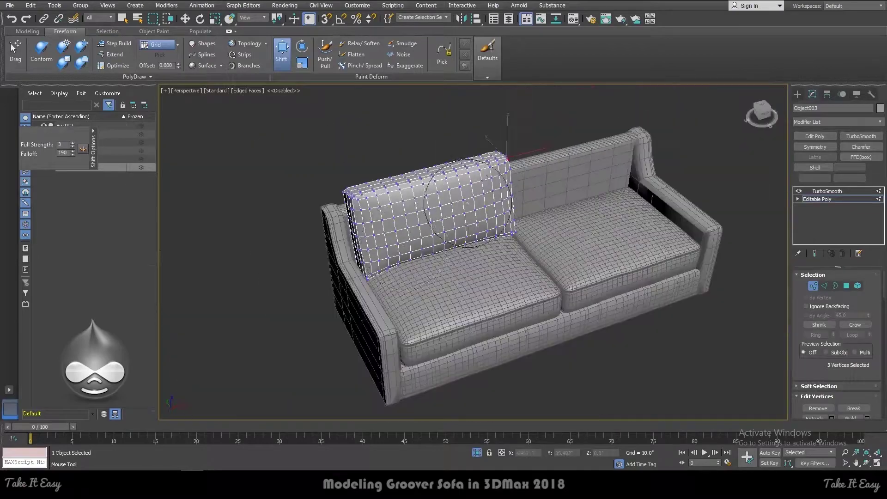
scroll(406, 297, "up", 5)
scroll(418, 315, "up", 1)
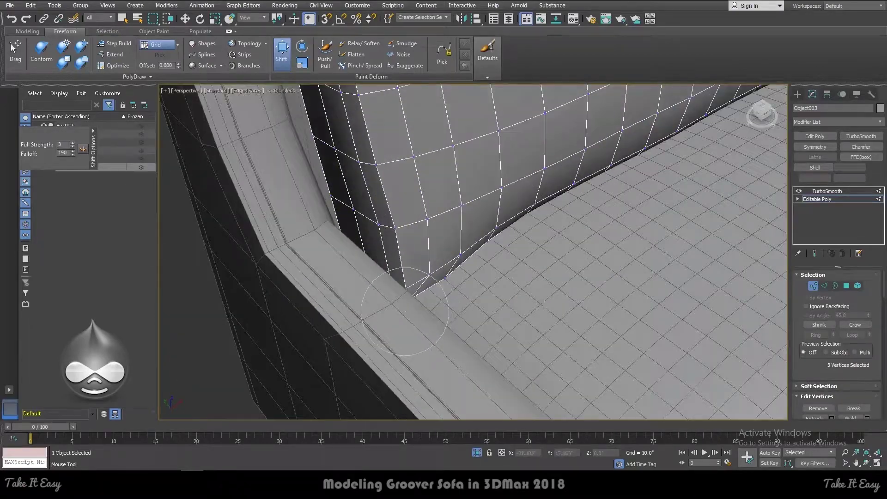
middle_click_drag(404, 312, 390, 287, "alt")
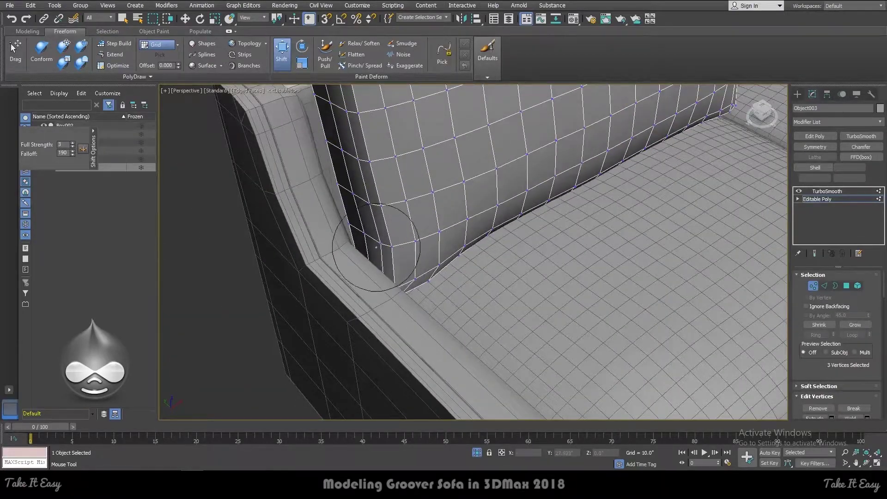
scroll(376, 247, "down", 5)
Orbit and zoom to look along the back cushion's top corner and edge
mouse_move(406, 257)
middle_mouse_down("alt")
mouse_move(491, 162)
mouse_move(465, 208)
mouse_move(497, 224)
middle_mouse_up("alt")
scroll(474, 205, "up", 4)
scroll(474, 206, "up", 3)
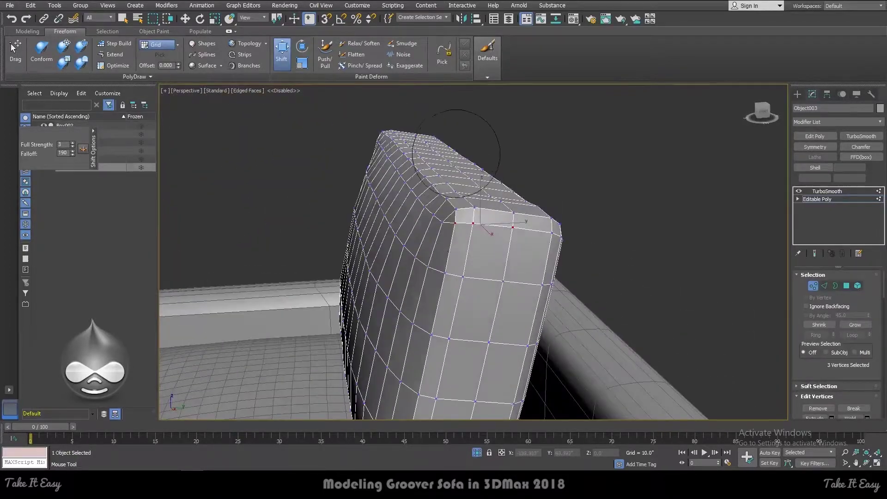
middle_click_drag(469, 213, 481, 184, "alt")
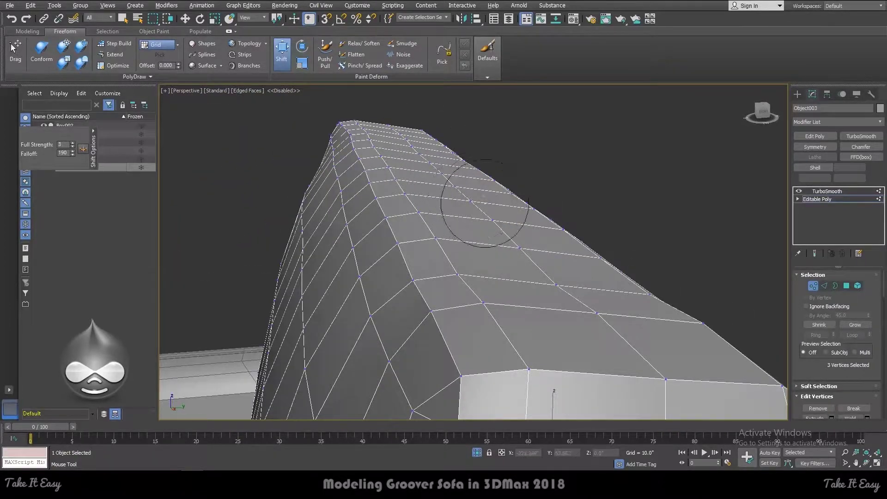
scroll(532, 190, "down", 8)
scroll(508, 171, "down", 5)
Compare with the reference sofa photo, then lift the cushion's top edge near the middle
key("alt+Tab")
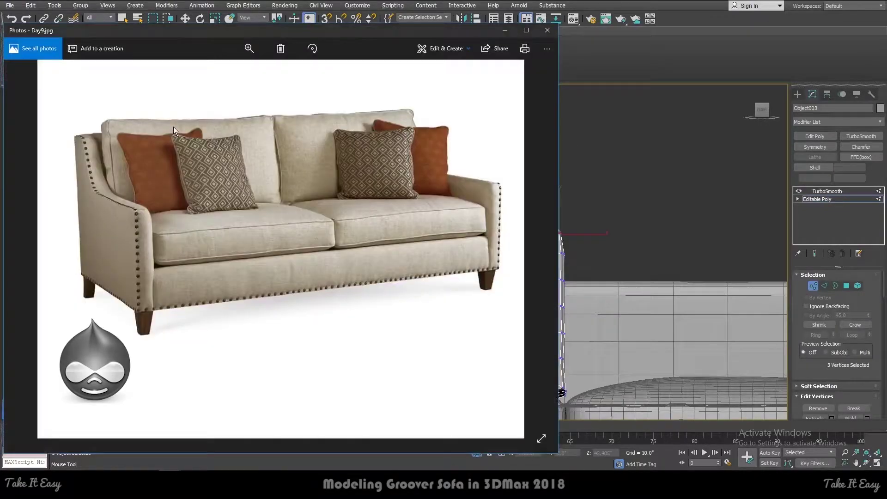
key("alt+Tab")
scroll(277, 245, "up", 5)
left_click_drag(287, 242, 282, 226)
Push one top-edge vertex down and pull another into a small peak, then leave Vertex mode
left_click_drag(388, 231, 392, 236)
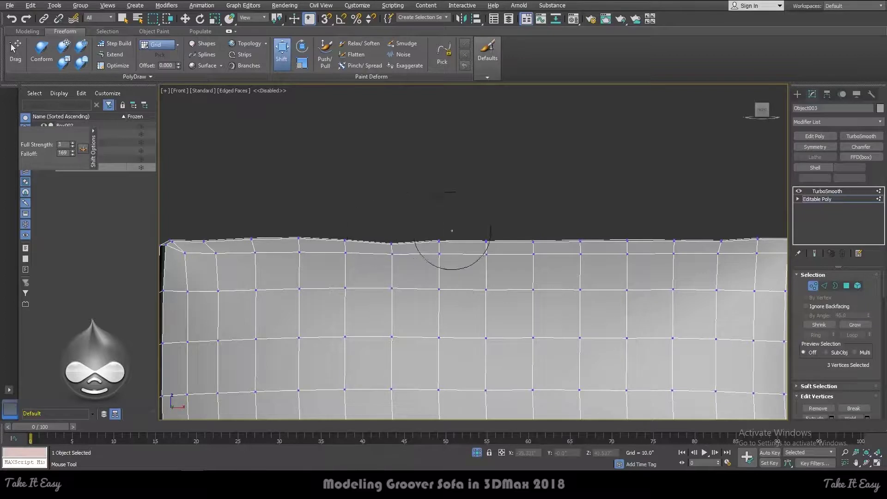
left_click_drag(665, 239, 673, 231)
middle_click_drag(650, 222, 633, 199)
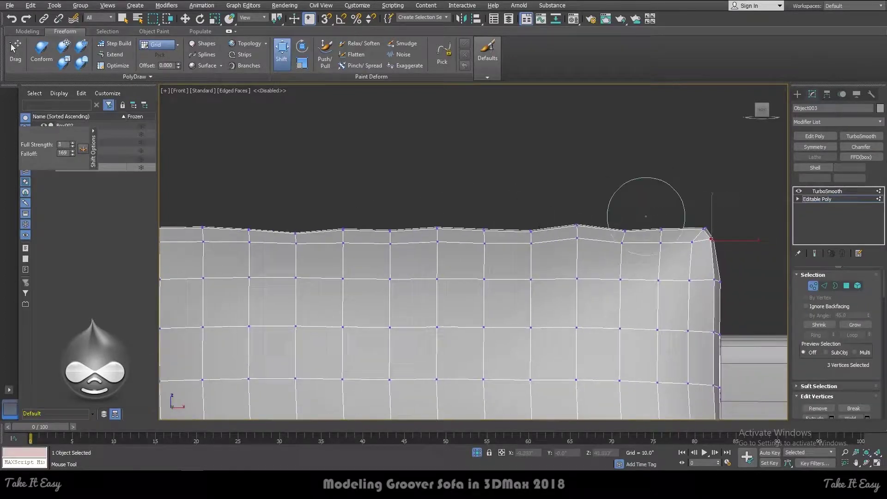
scroll(698, 215, "down", 4)
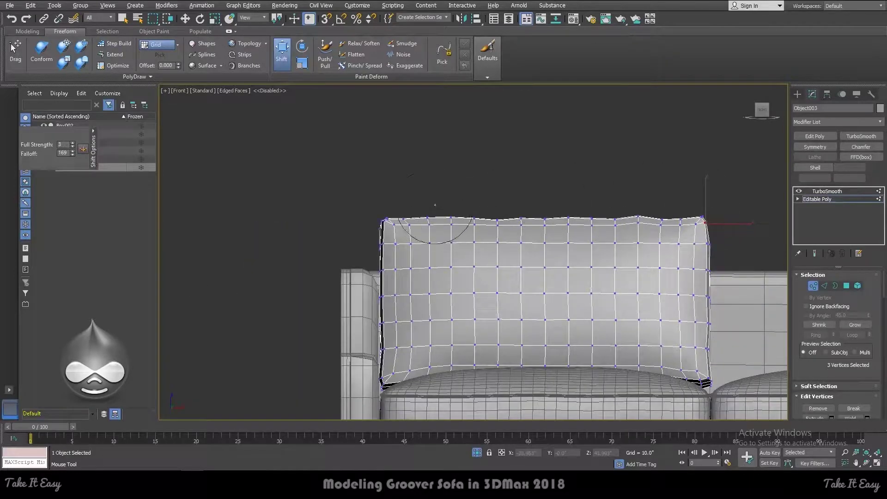
scroll(431, 209, "down", 5)
right_click(503, 227)
key("1")
scroll(536, 229, "up", 3)
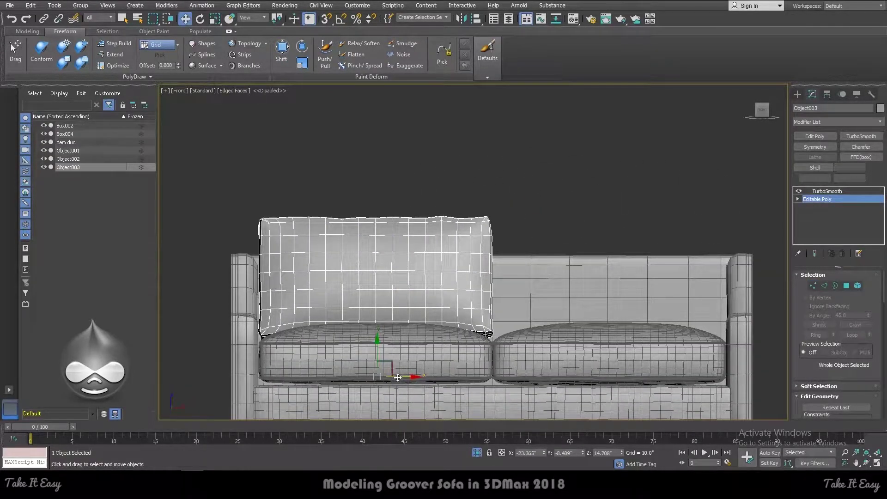
From Top view, switch to Edge mode and double-click to select the 44-edge loop along the cushion top
scroll(333, 222, "up", 1)
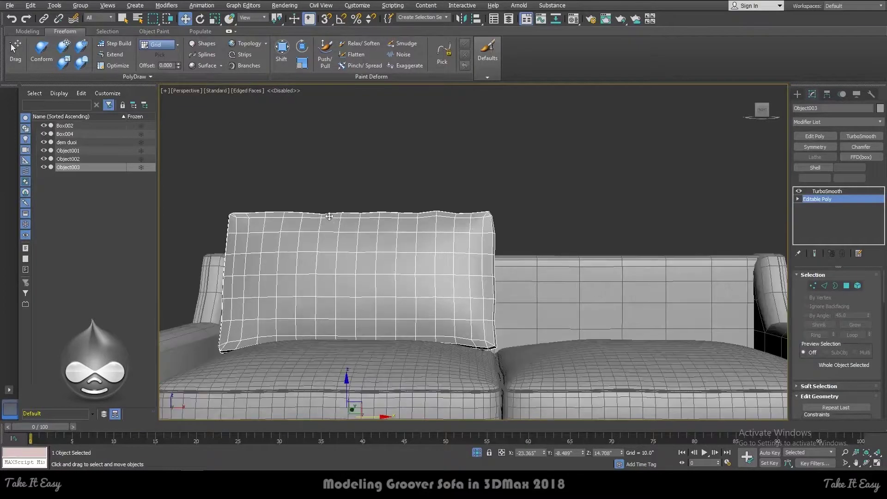
key("t")
scroll(227, 189, "up", 3)
scroll(276, 214, "up", 1)
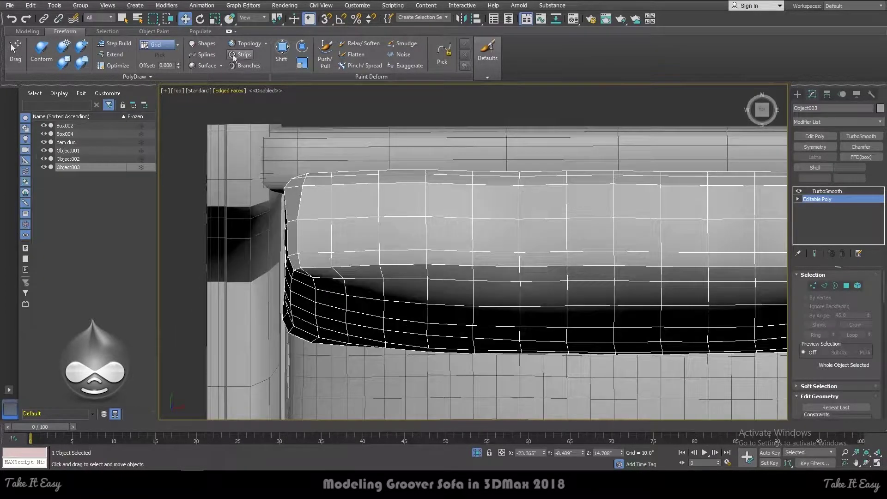
left_click(282, 51)
middle_click_drag(352, 238, 402, 170, "alt")
scroll(401, 170, "down", 3)
key("Escape")
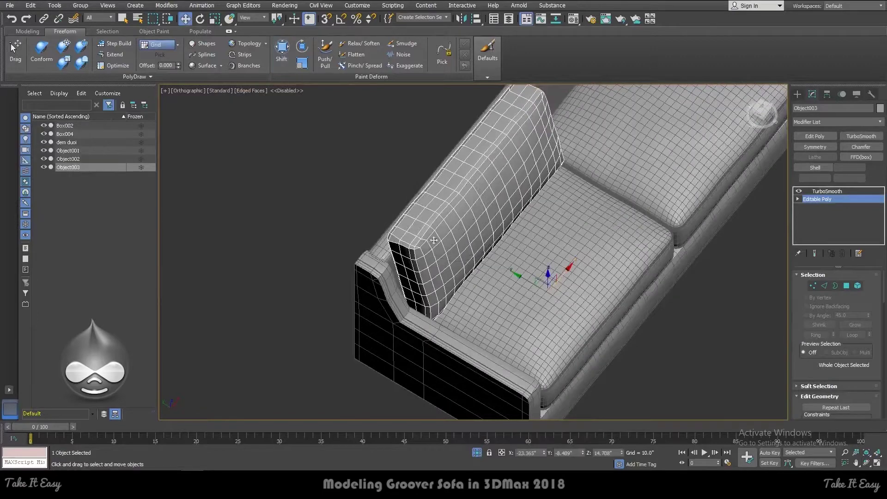
scroll(401, 208, "up", 3)
key("2")
double_click(415, 252)
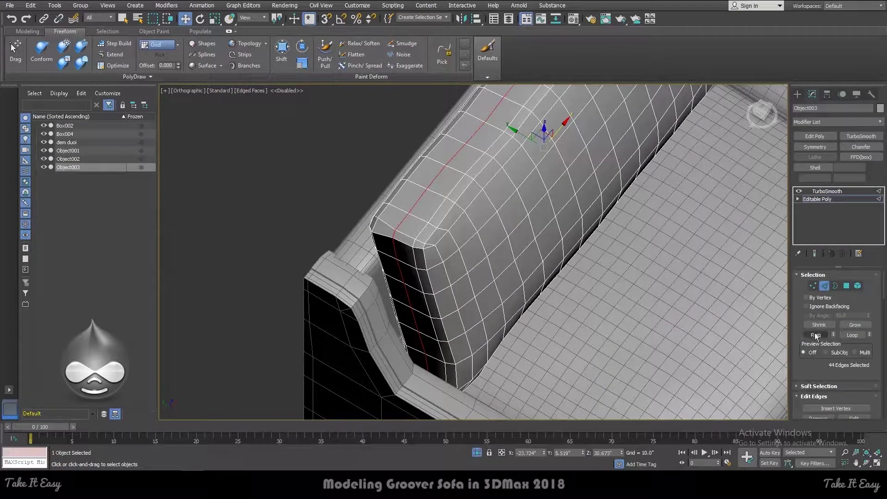
Convert the loop to vertices, enable the Paint Deform Shift brush and orbit to the cushion
left_click(813, 285, "ctrl")
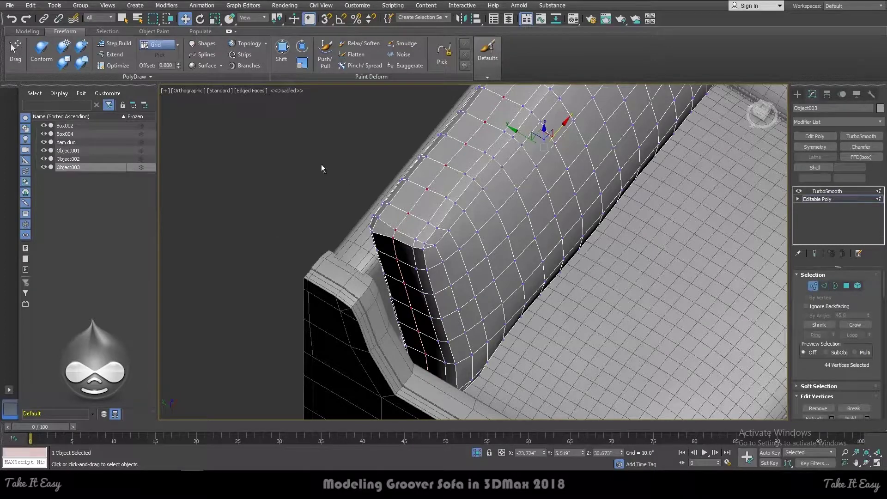
left_click(281, 51)
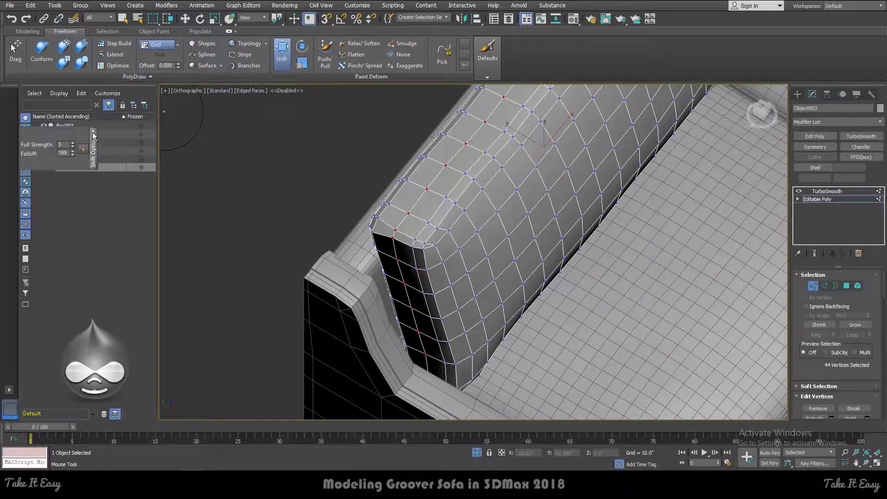
mouse_move(291, 76)
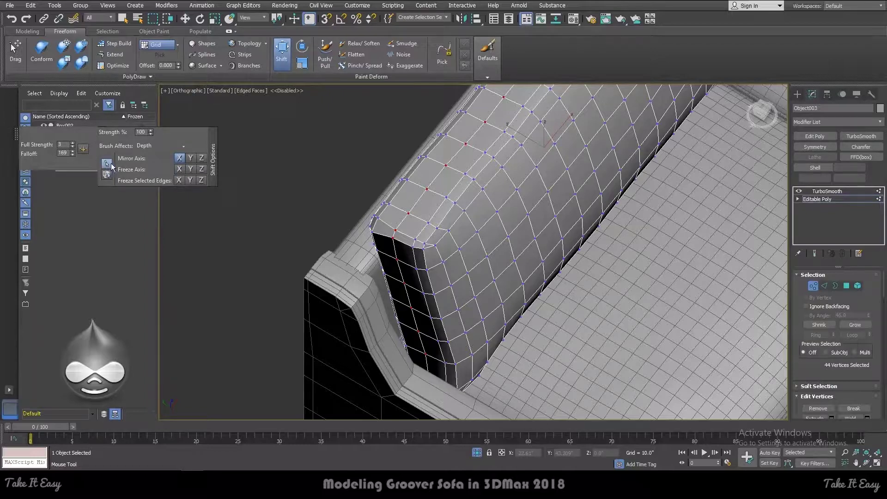
key("t")
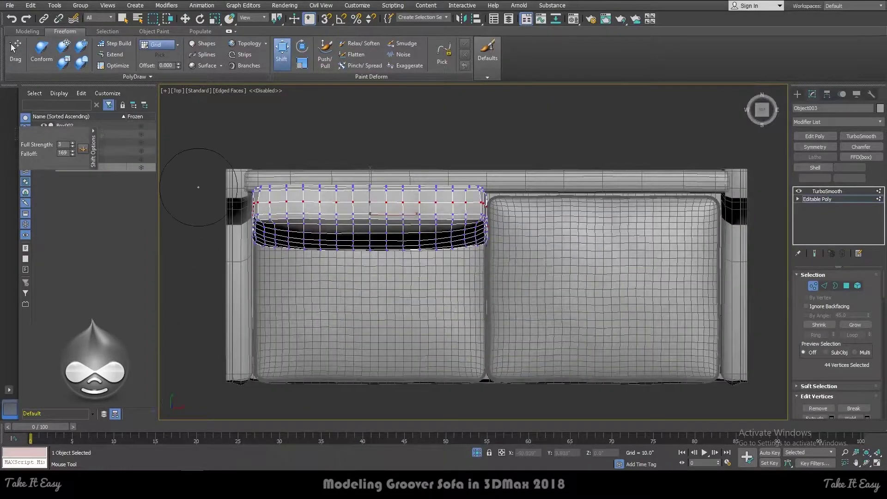
scroll(198, 187, "up", 5)
middle_click_drag(343, 256, 353, 229, "alt")
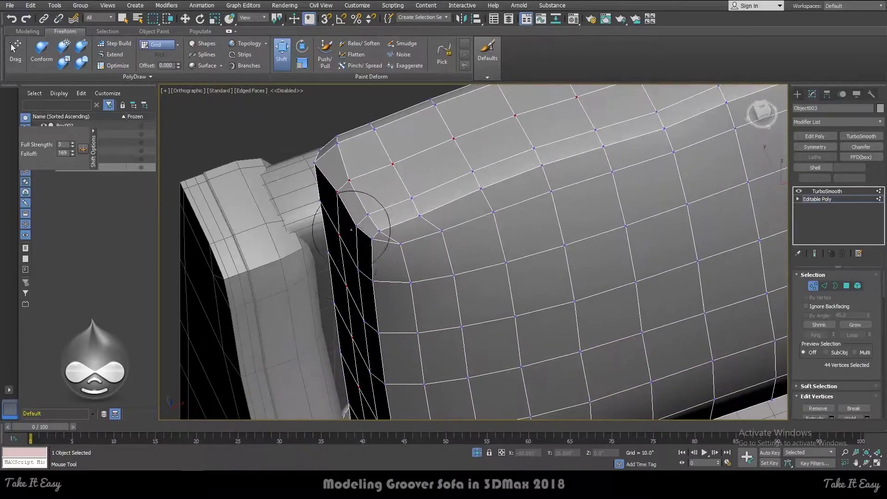
middle_click_drag(360, 313, 345, 279)
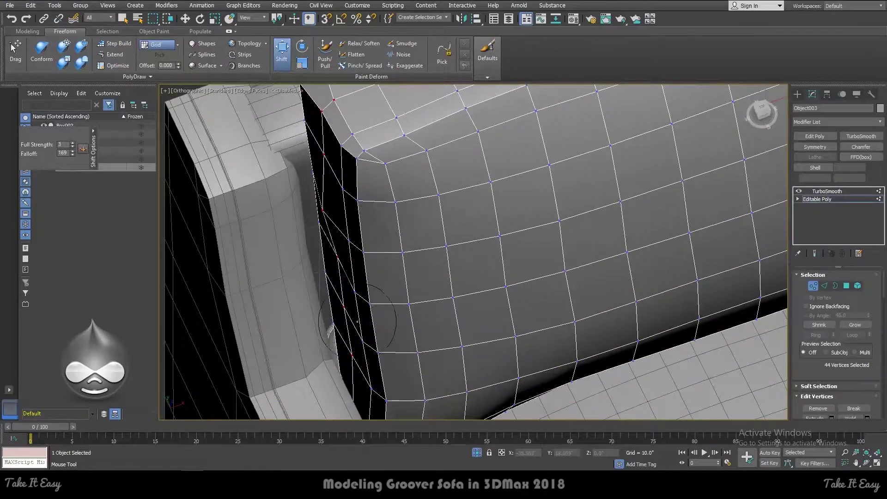
mouse_move(358, 323)
middle_mouse_down()
mouse_move(346, 256)
mouse_move(456, 183)
mouse_move(618, 149)
middle_mouse_up()
scroll(345, 255, "down", 5)
scroll(556, 152, "up", 4)
Shift-brush the vertices along the cushion's right edge into a softer, uneven shape
mouse_move(556, 153)
left_mouse_down()
mouse_move(539, 272)
mouse_move(541, 365)
left_mouse_up()
mouse_move(542, 365)
middle_mouse_down("alt")
mouse_move(546, 230)
mouse_move(382, 129)
mouse_move(351, 149)
middle_mouse_up("alt")
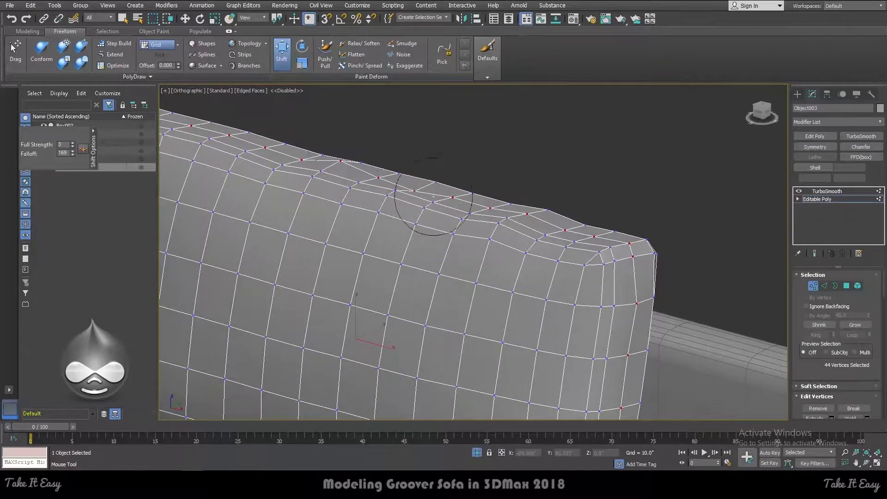
middle_click_drag(524, 208, 491, 182, "alt")
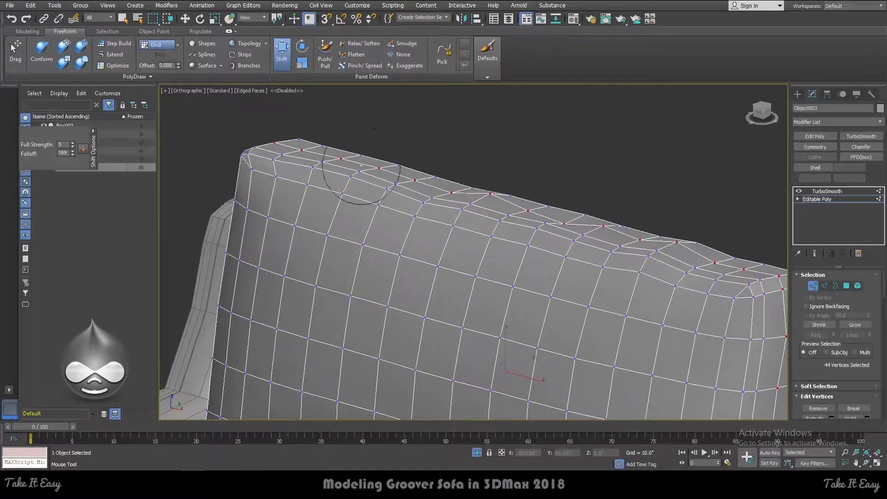
right_click(399, 141)
Select TurboSmooth in the stack and review the smoothed cushion in Perspective view
scroll(416, 134, "down", 5)
mouse_move(439, 129)
middle_mouse_down()
mouse_move(429, 160)
mouse_move(456, 174)
middle_mouse_up()
scroll(429, 151, "up", 3)
key("p")
key("F4")
scroll(413, 139, "down", 3)
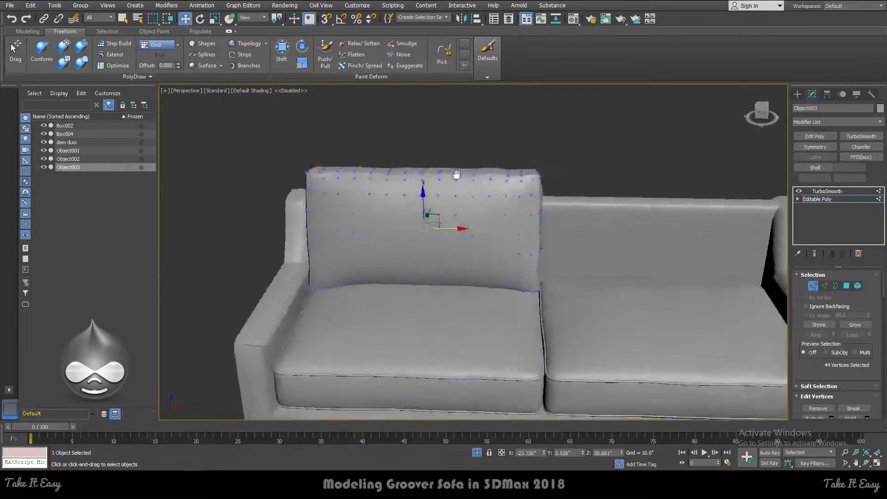
left_click(842, 192)
key("F4")
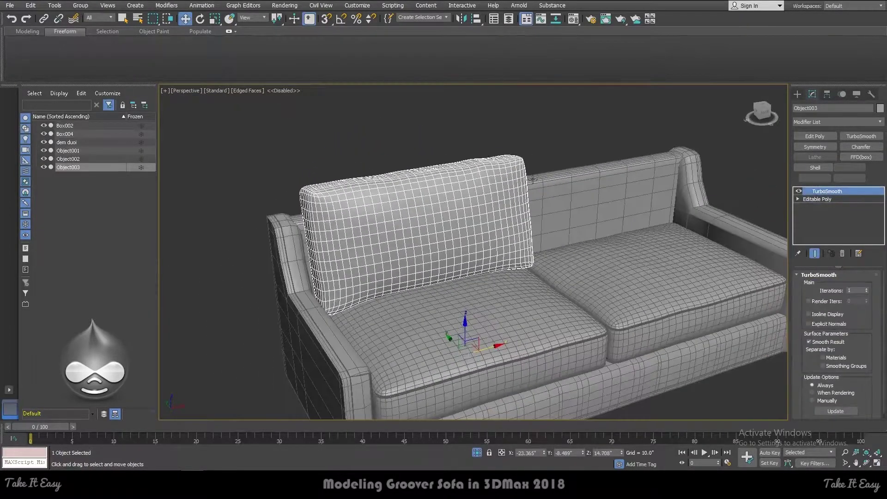
key("F4")
mouse_move(533, 180)
middle_mouse_down("alt")
mouse_move(573, 150)
mouse_move(487, 148)
middle_mouse_up("alt")
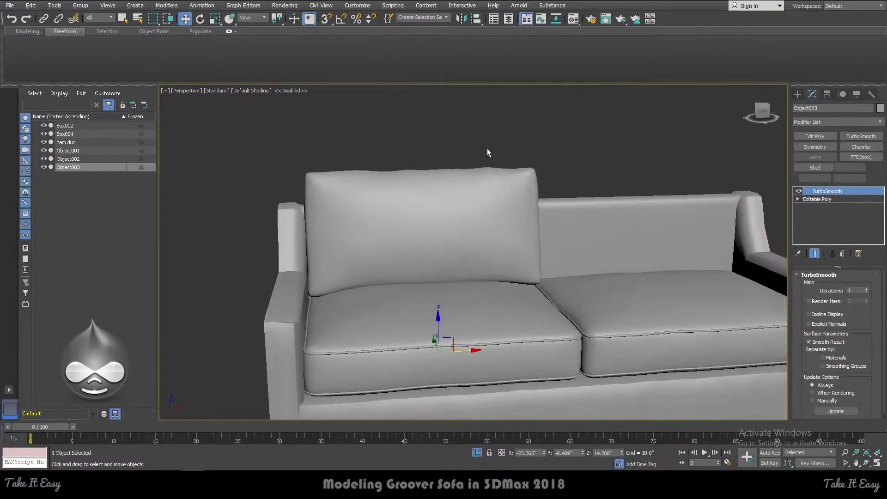
In Front view, Shift-drag the back cushion right as an Instance over the right seat
key("f")
scroll(463, 140, "down", 2)
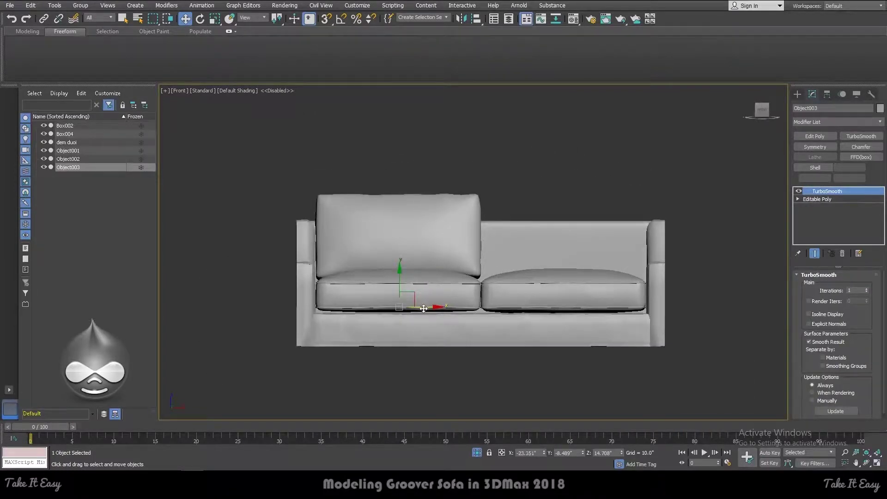
left_click_drag(424, 308, 589, 299, "shift")
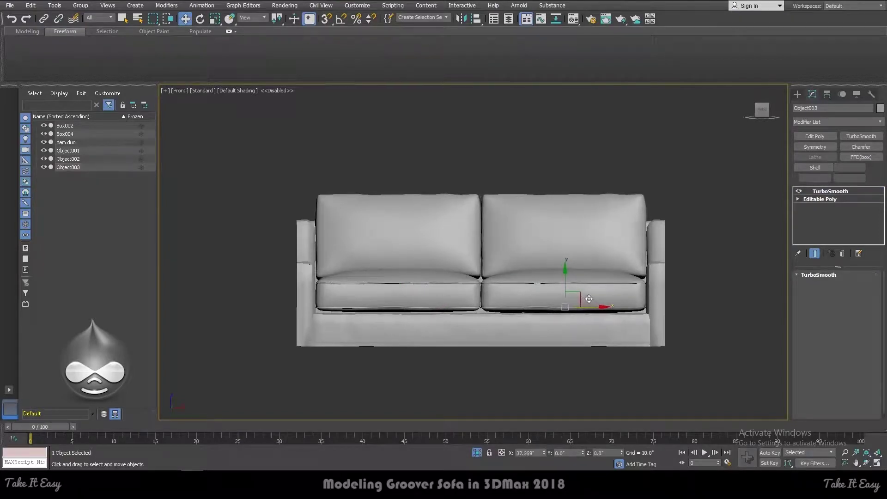
key("Return")
Orbit around the sofa in Perspective view to inspect the new cushion Object004
key("p")
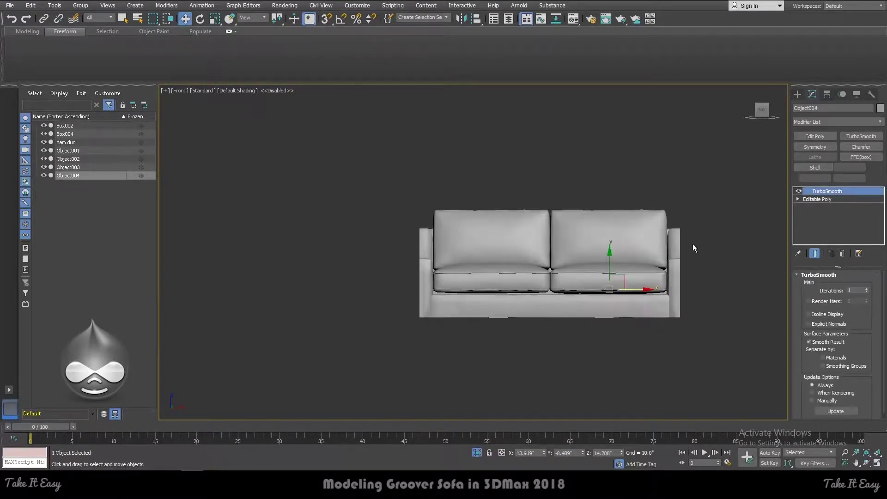
mouse_move(602, 234)
middle_mouse_down("alt")
mouse_move(636, 242)
mouse_move(639, 231)
mouse_move(620, 230)
middle_mouse_up("alt")
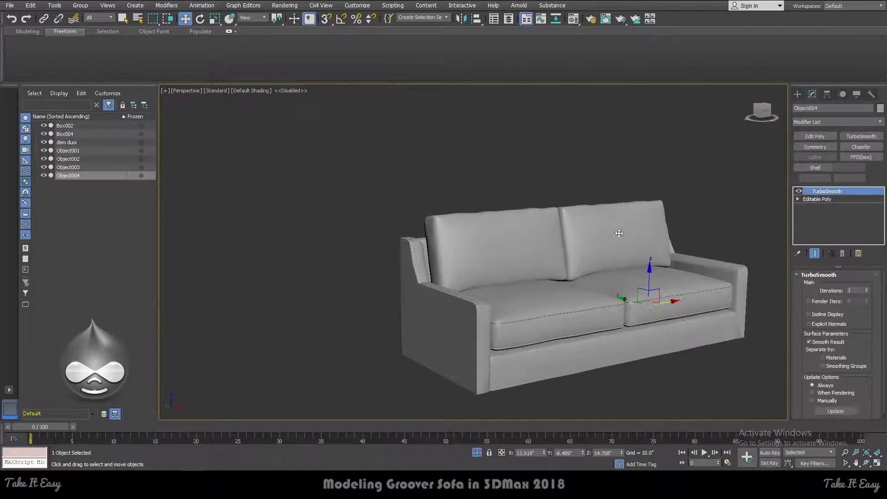
scroll(583, 229, "up", 5)
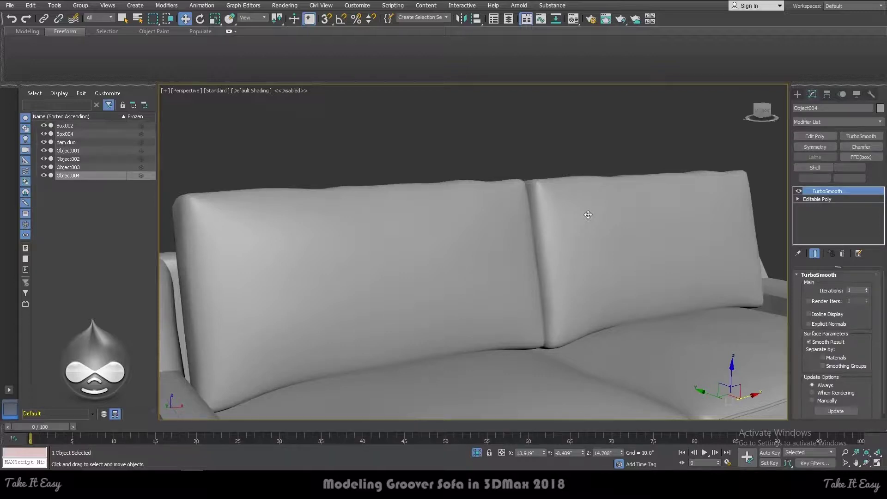
scroll(477, 257, "down", 10)
mouse_move(477, 256)
middle_mouse_down("alt")
mouse_move(627, 231)
mouse_move(599, 238)
middle_mouse_up("alt")
scroll(522, 237, "up", 3)
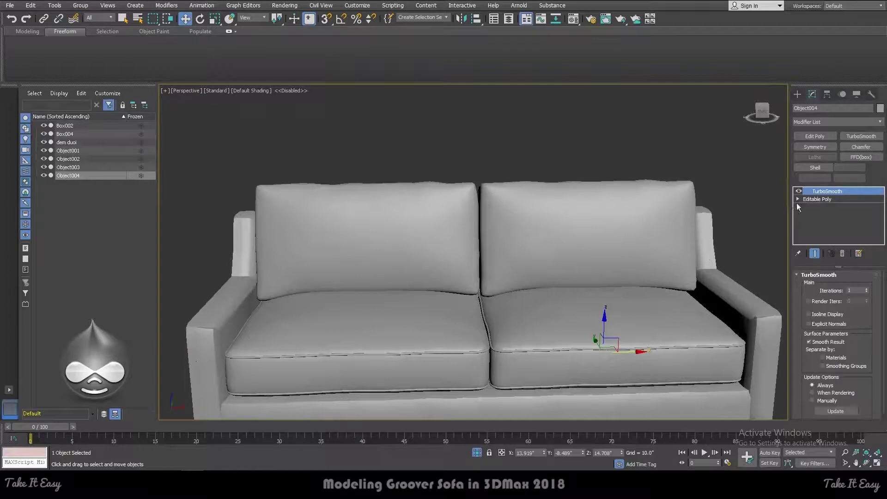
Select Editable Poly in the stack and pick the Freeform Shift brush
left_click(811, 199)
left_click(281, 54)
middle_click_drag(532, 231, 572, 219, "alt")
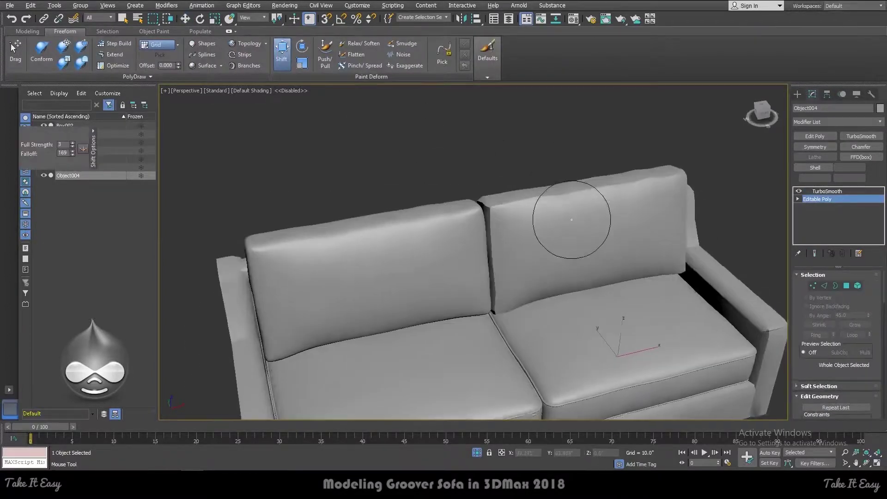
mouse_move(213, 160)
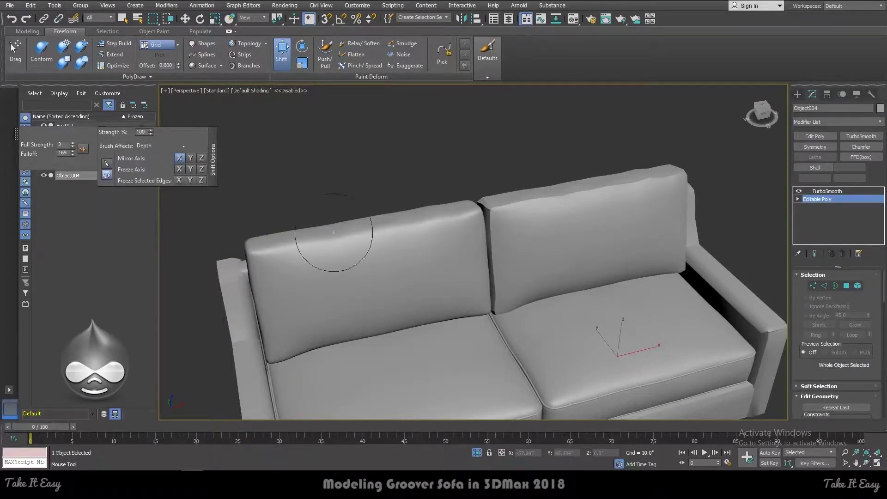
In Front view, brush the top of the seam between the back cushions up and left
scroll(490, 259, "up", 5)
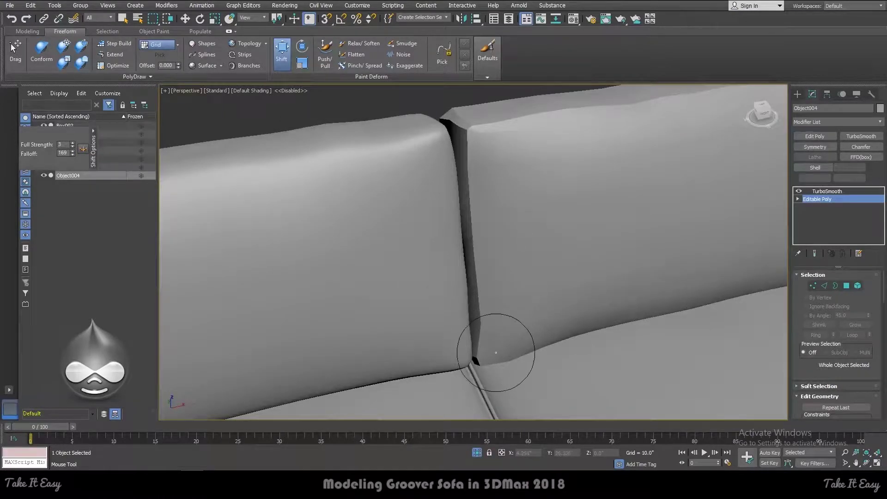
middle_click_drag(472, 265, 434, 240, "alt")
scroll(434, 241, "down", 2)
key("f")
scroll(601, 199, "up", 5)
scroll(582, 184, "up", 2)
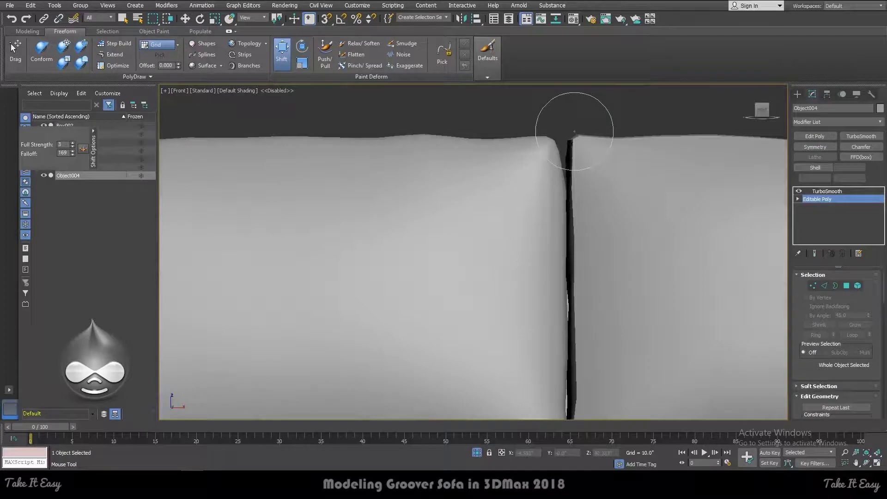
left_click_drag(590, 155, 566, 138)
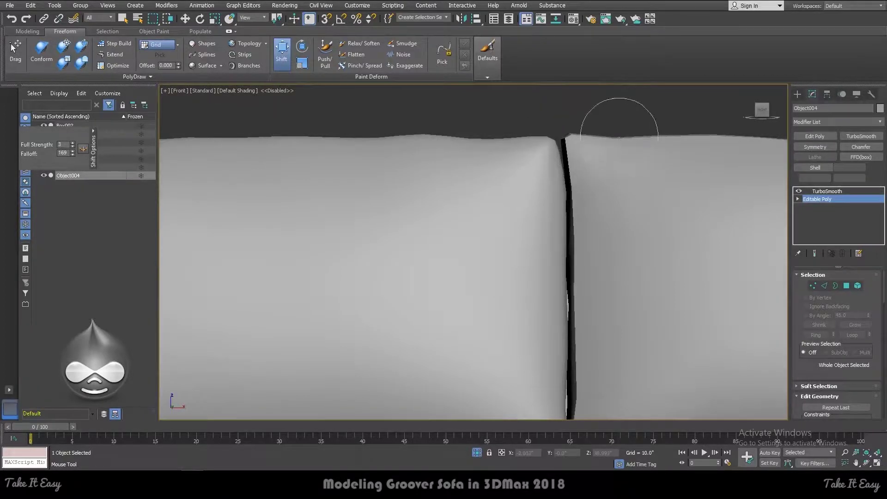
Fill out the right cushion's top-right corner, then select TurboSmooth in the stack
scroll(610, 148, "up", 3)
scroll(595, 252, "up", 2)
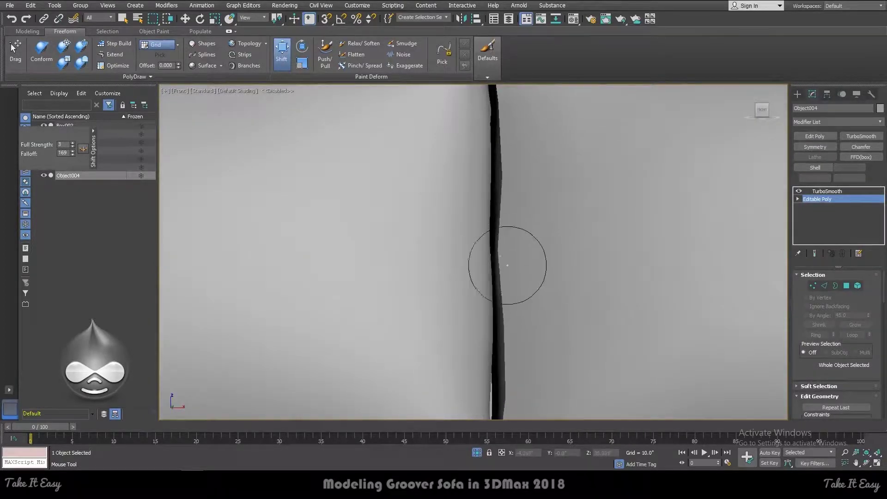
scroll(410, 305, "down", 4)
middle_click_drag(409, 306, 296, 284)
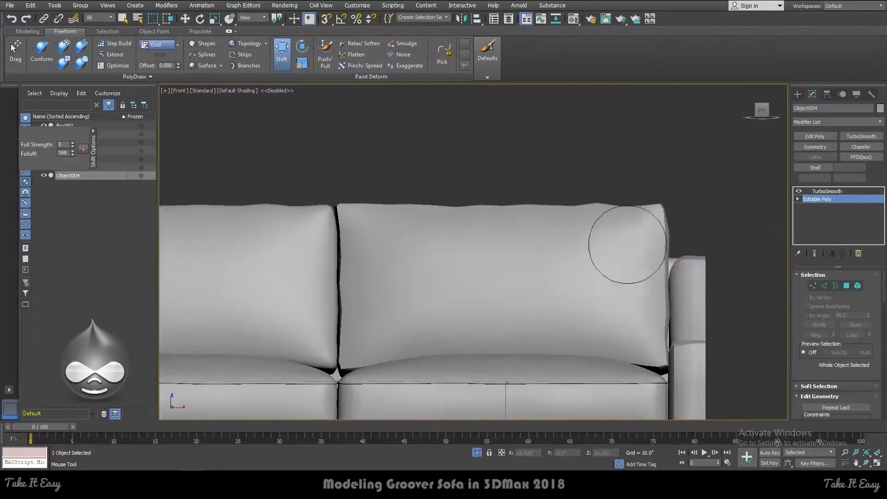
left_click_drag(684, 234, 675, 198)
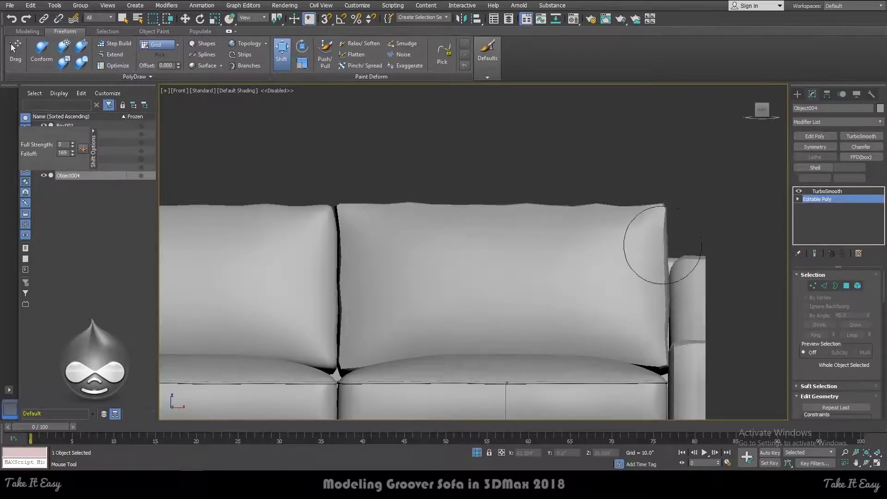
scroll(671, 242, "down", 3)
left_click(832, 191)
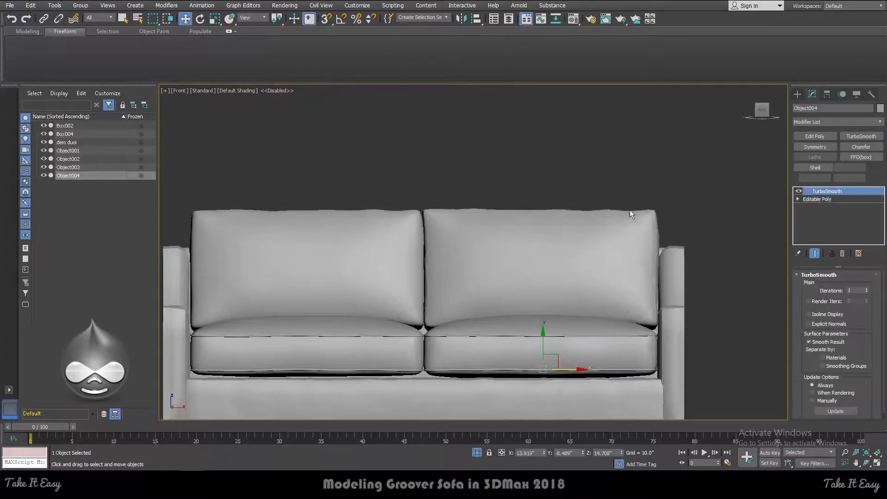
Collapse All on Object004, Object003 and Box004 to bake their TurboSmooth
scroll(538, 172, "down", 3)
scroll(532, 187, "up", 2)
key("p")
mouse_move(624, 202)
middle_mouse_down("alt")
mouse_move(578, 212)
mouse_move(581, 220)
mouse_move(675, 220)
mouse_move(585, 259)
middle_mouse_up("alt")
right_click(840, 193)
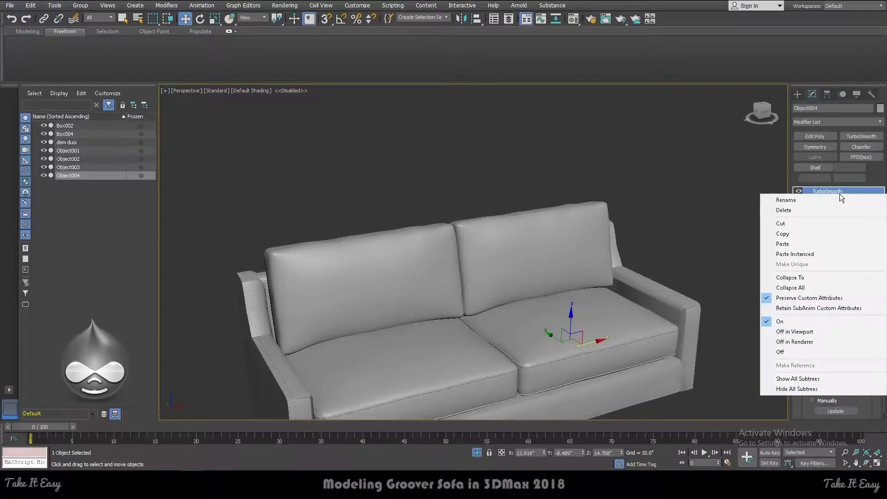
left_click(803, 206)
left_click(351, 268)
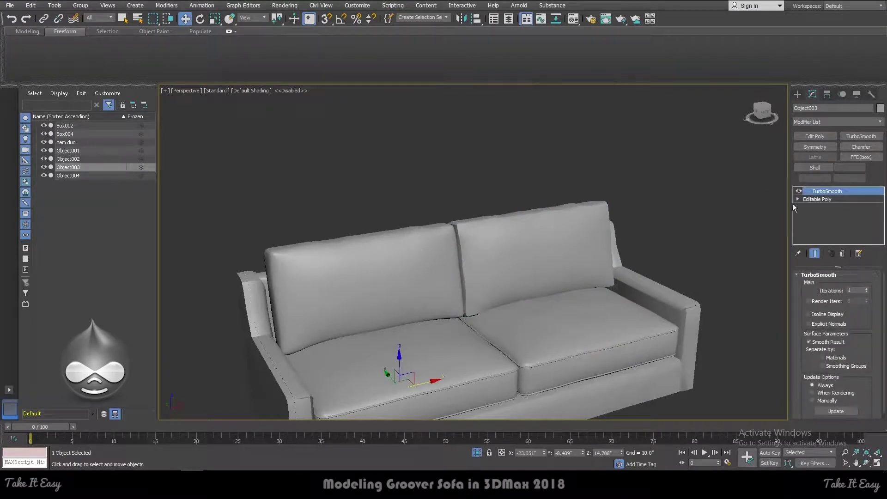
right_click(816, 190)
left_click(810, 207)
left_click(574, 307)
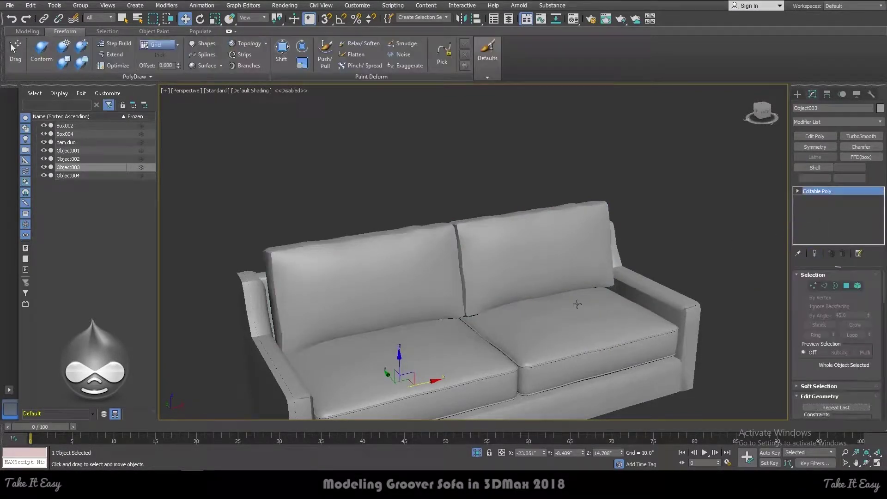
right_click(806, 193)
left_click(819, 204)
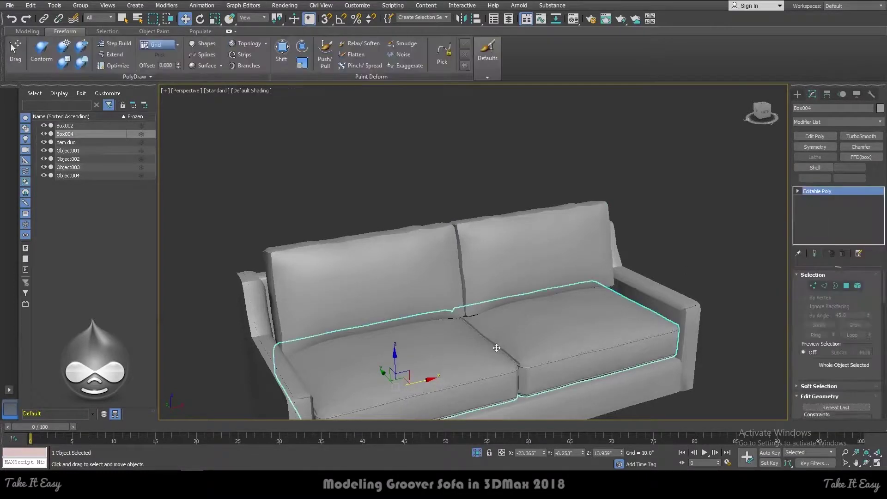
Attach both back cushions to Box004 with Edit Geometry > Attach
scroll(829, 359, "down", 1)
scroll(827, 393, "down", 2)
left_click(814, 410)
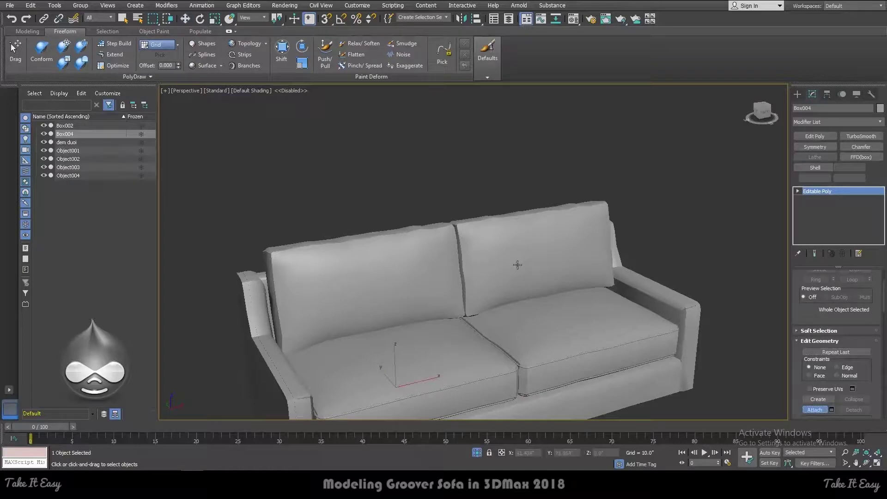
left_click(515, 264)
left_click(382, 271)
Show edged faces, orbit to a higher view and switch Box004 to Edge mode
key("F4")
key("F4")
key("F4")
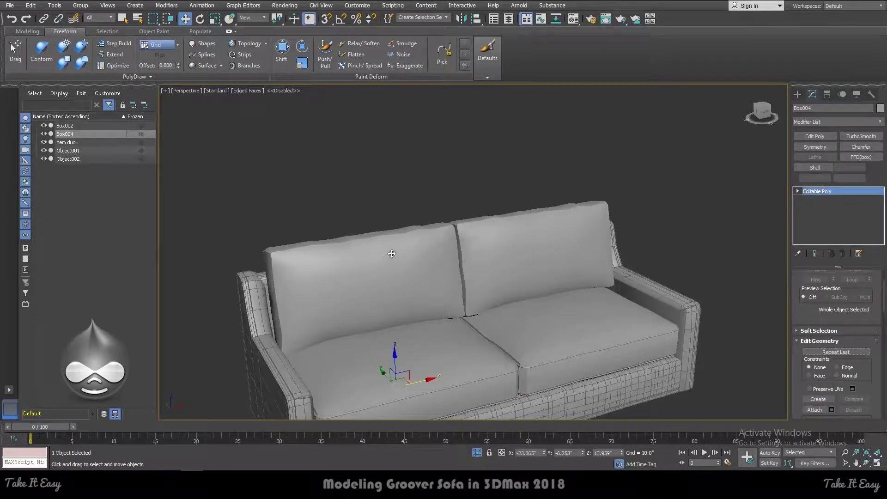
middle_click_drag(392, 253, 460, 228, "alt")
scroll(357, 194, "up", 3)
key("2")
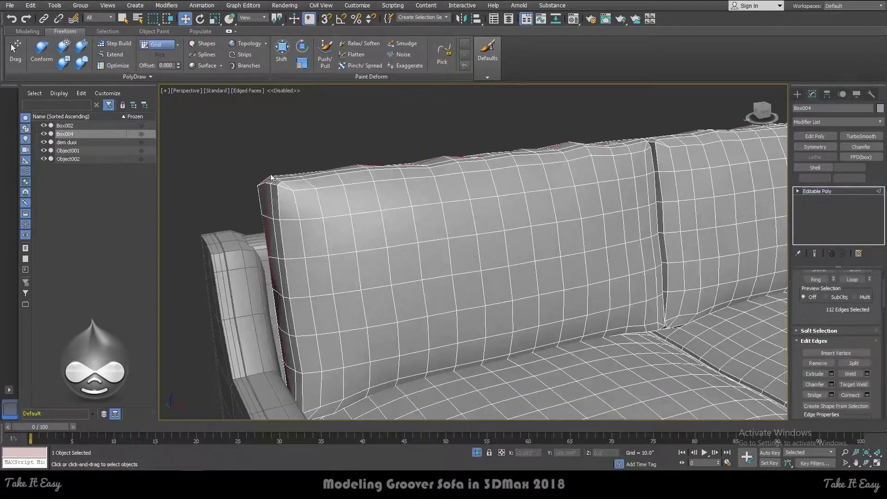
scroll(284, 195, "up", 2)
scroll(309, 190, "up", 3)
scroll(327, 207, "up", 2)
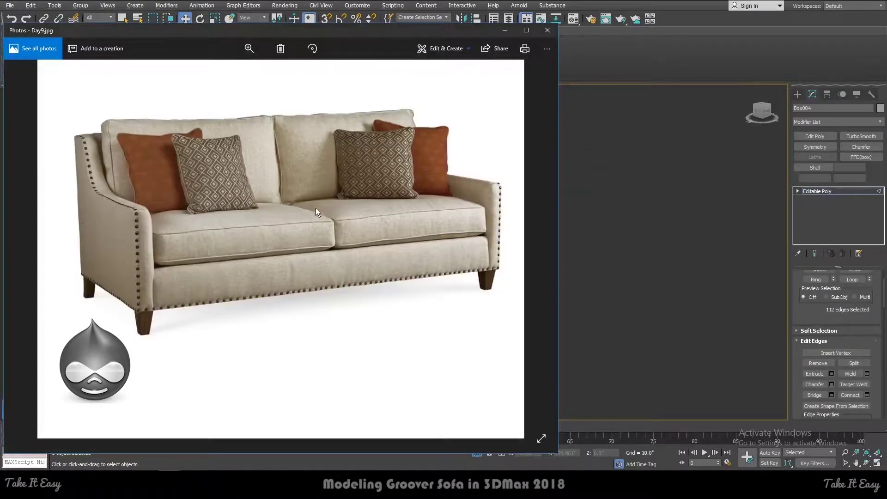
scroll(310, 199, "down", 5)
scroll(349, 185, "up", 2)
scroll(343, 200, "up", 2)
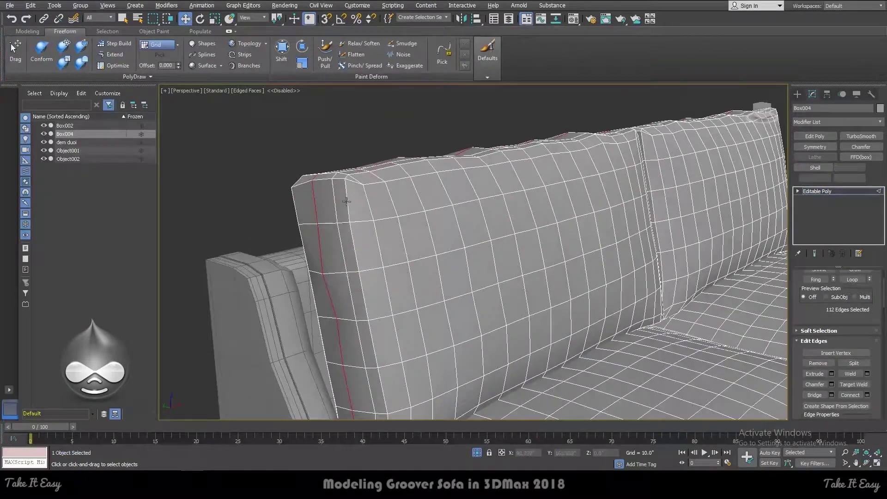
Double-click to select the first two cushion edge loops, orbiting between them
left_click(335, 197)
scroll(334, 198, "down", 3)
mouse_move(334, 197)
middle_mouse_down("alt")
mouse_move(391, 198)
mouse_move(358, 204)
mouse_move(319, 191)
middle_mouse_up("alt")
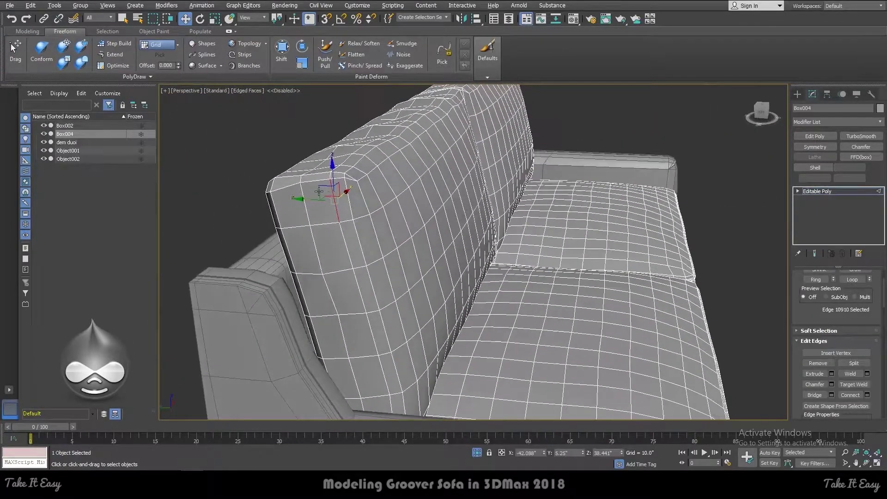
double_click(334, 197)
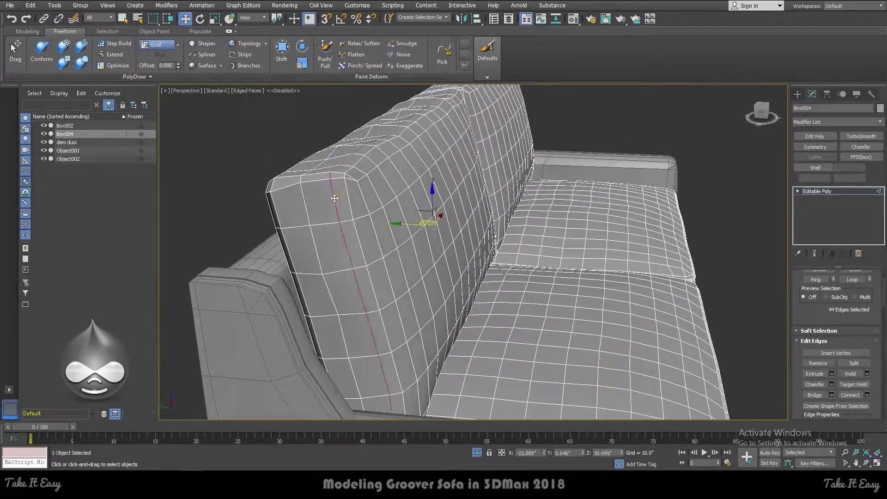
double_click(275, 216, "ctrl")
middle_click_drag(276, 216, 340, 188, "alt")
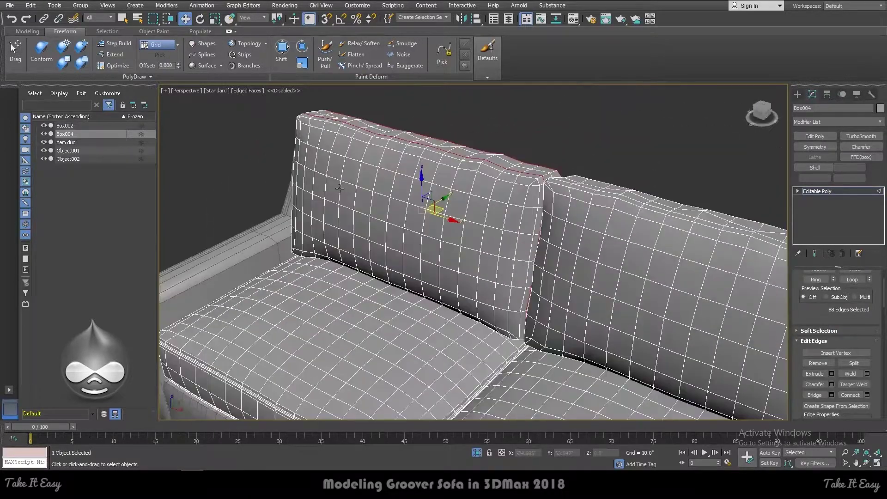
scroll(557, 175, "up", 2)
Add two more edge loops along the sofa back and choose Create Shape
double_click(554, 182, "ctrl")
middle_click_drag(553, 182, 642, 197, "alt")
scroll(509, 211, "up", 1)
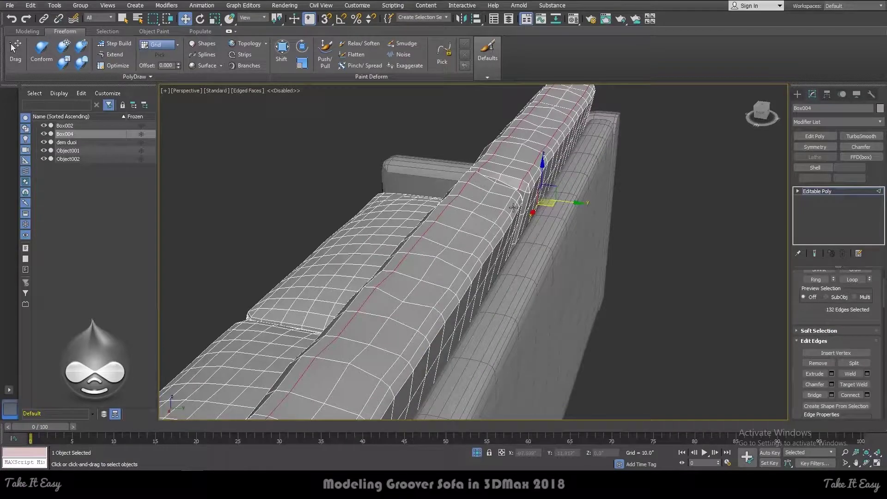
double_click(508, 205, "ctrl")
middle_click_drag(509, 205, 420, 198, "alt")
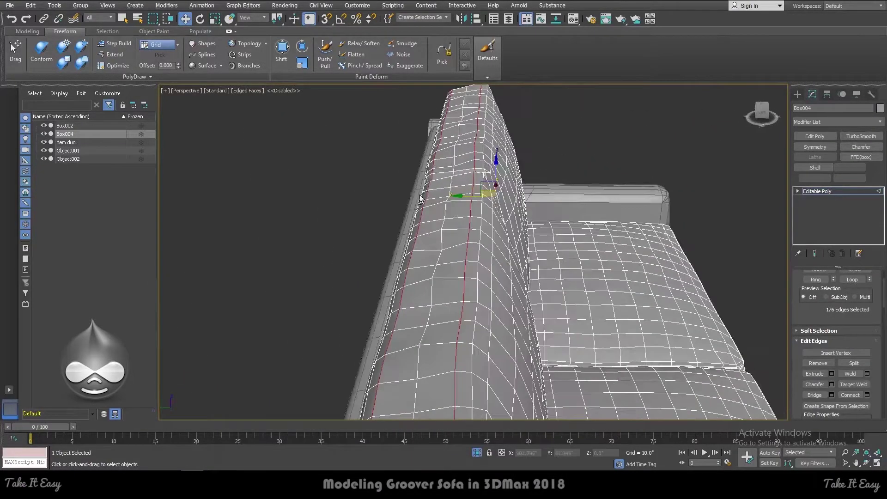
right_click(443, 194)
left_click(419, 269)
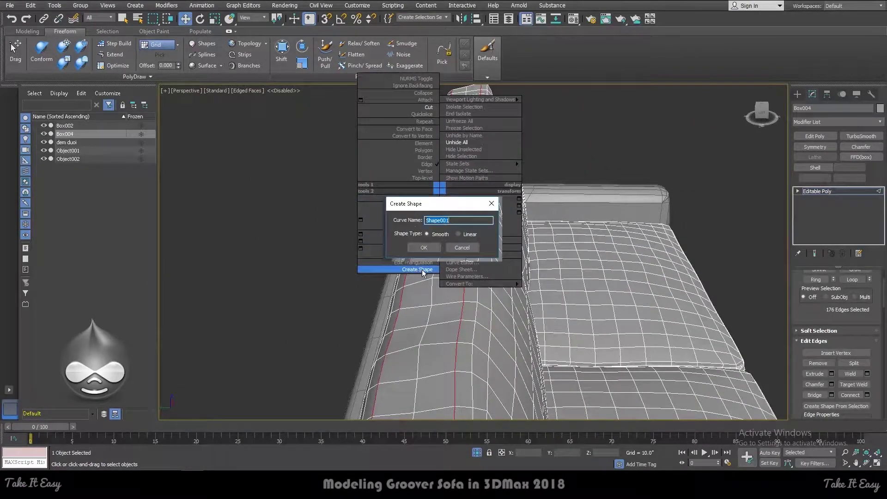
Confirm creating Shape001 from the selected cushion seam edge loops
left_click(424, 247)
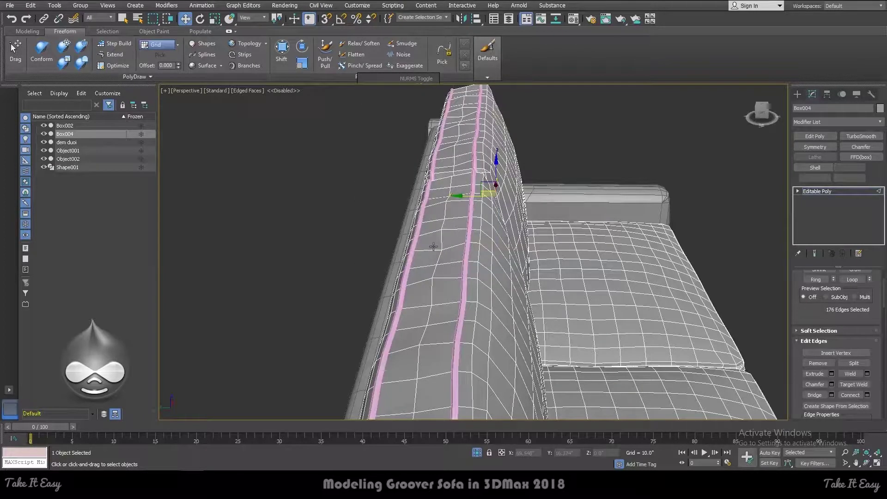
scroll(413, 148, "down", 6)
scroll(413, 148, "down", 1)
left_click(413, 148)
key("F4")
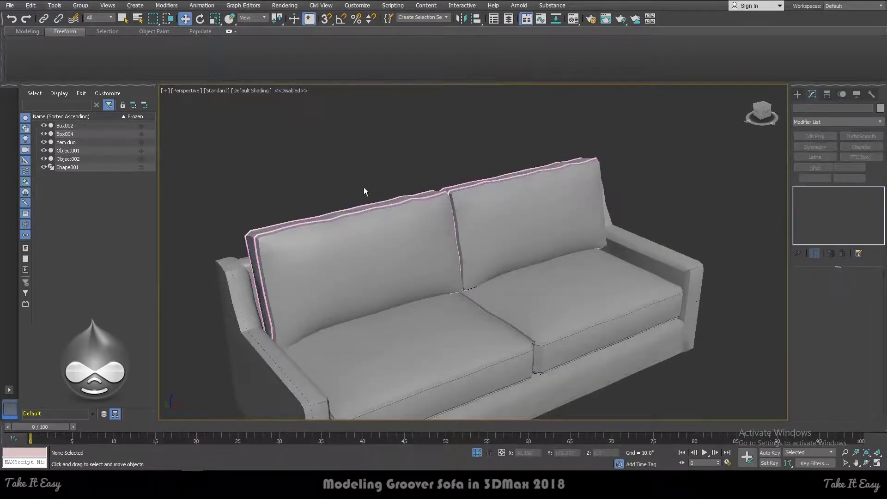
key("ctrl+z")
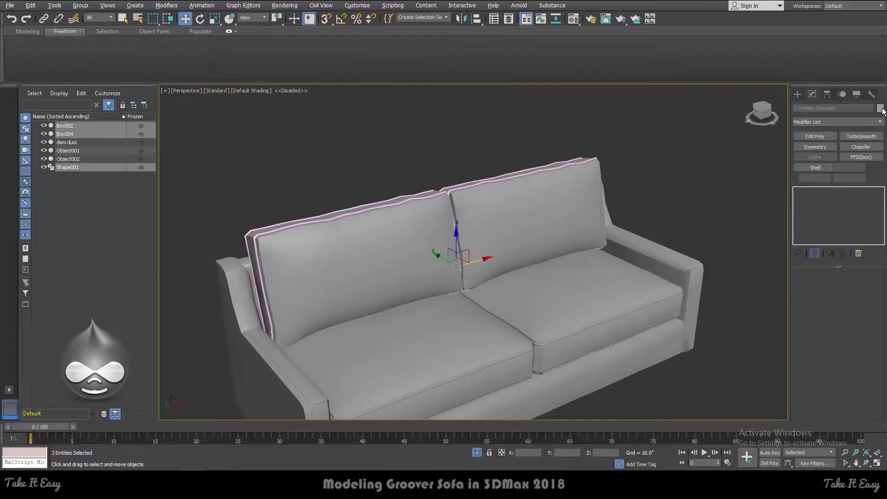
Select the back cushion Box004 and attach Shape001 to it as piping
left_click(881, 109)
double_click(360, 195)
left_click(422, 210)
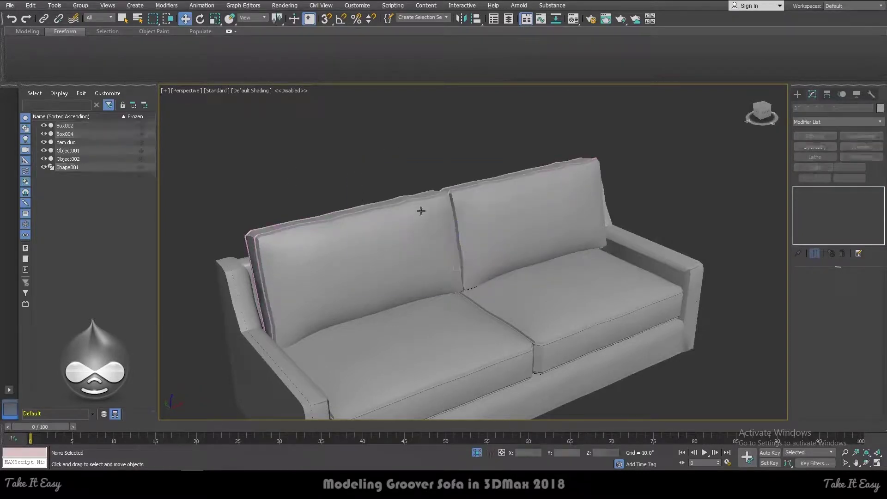
middle_click_drag(471, 257, 508, 257, "alt")
scroll(823, 370, "down", 2)
scroll(828, 395, "down", 1)
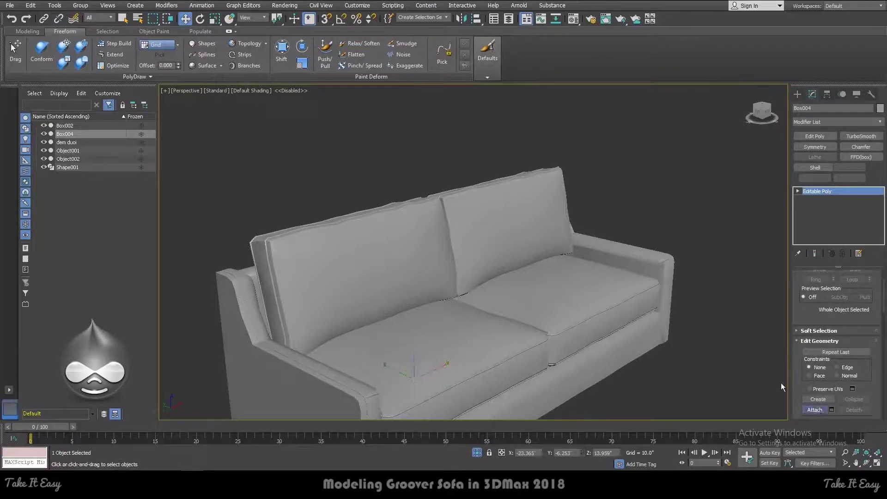
left_click(819, 411)
scroll(263, 243, "up", 4)
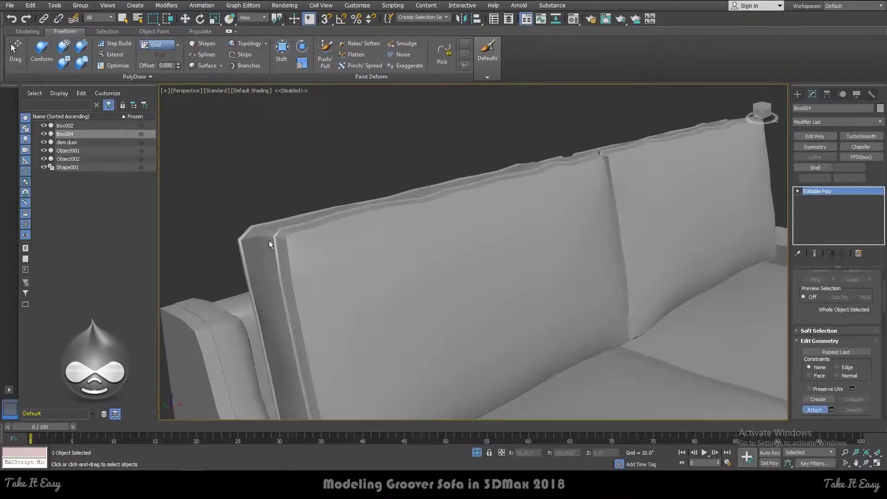
right_click(293, 191)
Preview the cushions with TurboSmooth, then delete the modifier so they stay unsmoothed
left_click(862, 136)
scroll(354, 170, "down", 5)
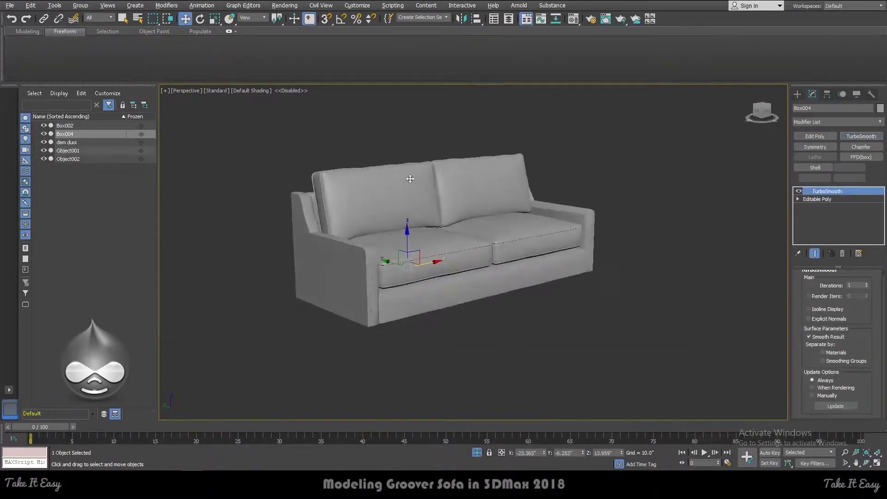
scroll(347, 172, "up", 5)
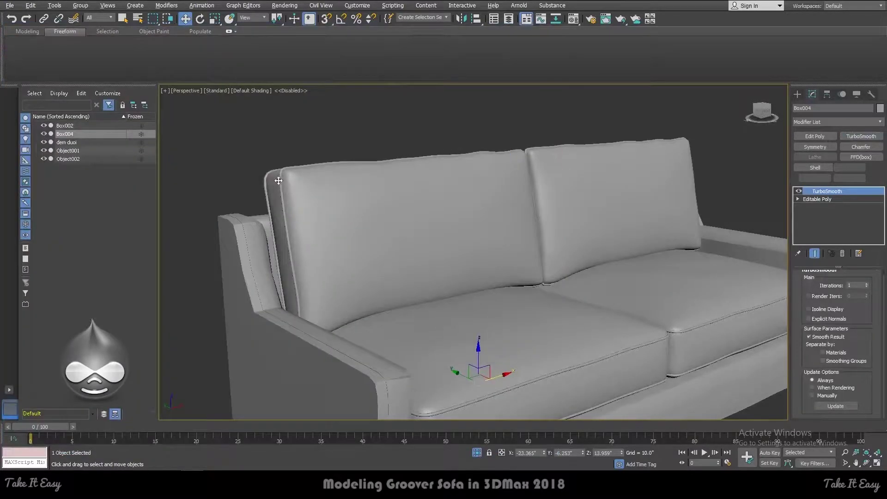
middle_click_drag(344, 173, 310, 180, "alt")
scroll(350, 176, "up", 2)
scroll(349, 178, "up", 3)
scroll(349, 177, "down", 4)
right_click(827, 191)
left_click(821, 206)
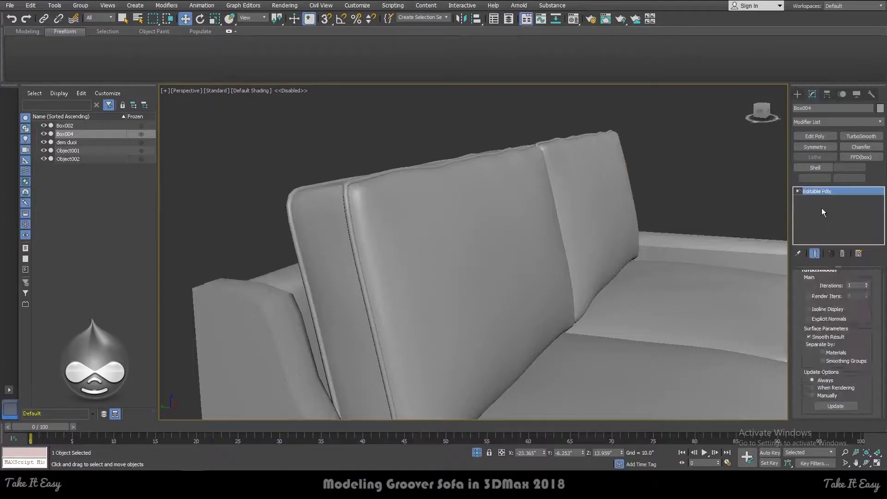
Select two more edge loops on the back cushion and create Shape001 from them
key("5")
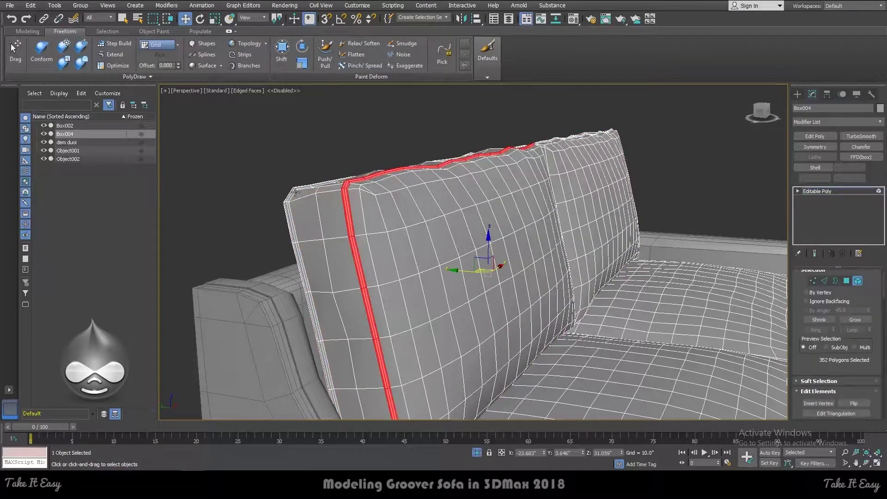
left_click(336, 194)
key("2")
double_click(365, 200)
middle_click_drag(366, 200, 388, 204, "alt")
double_click(425, 227, "ctrl")
middle_click_drag(425, 228, 272, 233, "alt")
right_click(272, 234)
left_click(264, 317)
left_click(428, 246)
Attach the new Shape001 piping to the Box004 cushion mesh
key("6")
scroll(830, 372, "down", 1)
scroll(830, 373, "down", 1)
left_click(818, 417)
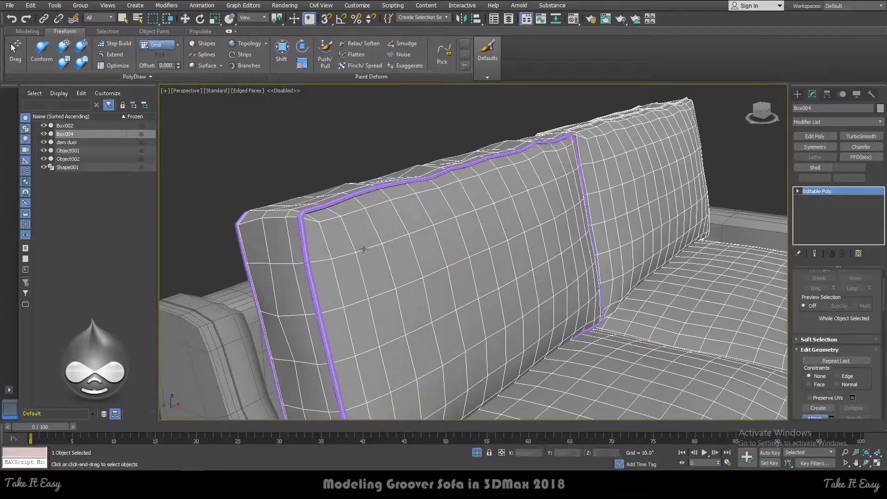
left_click(326, 204)
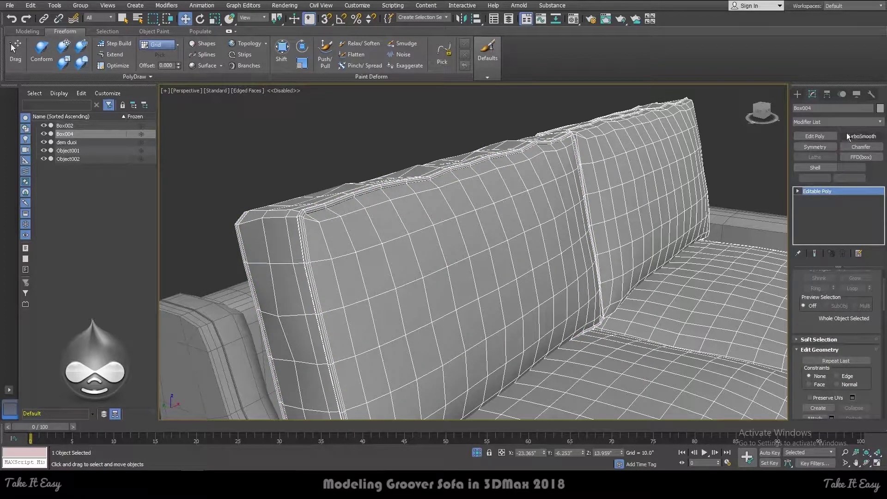
Add TurboSmooth to the back cushion mesh Box004
left_click(848, 135)
key("F4")
mouse_move(345, 138)
middle_mouse_down("alt")
mouse_move(319, 139)
mouse_move(339, 137)
middle_mouse_up("alt")
scroll(334, 138, "up", 3)
scroll(521, 160, "up", 2)
scroll(521, 160, "down", 5)
middle_click_drag(521, 160, 643, 165, "alt")
Apply TurboSmooth to Object001 and Object002, then delete Object002's doubled TurboSmooth modifiers
left_click(411, 270)
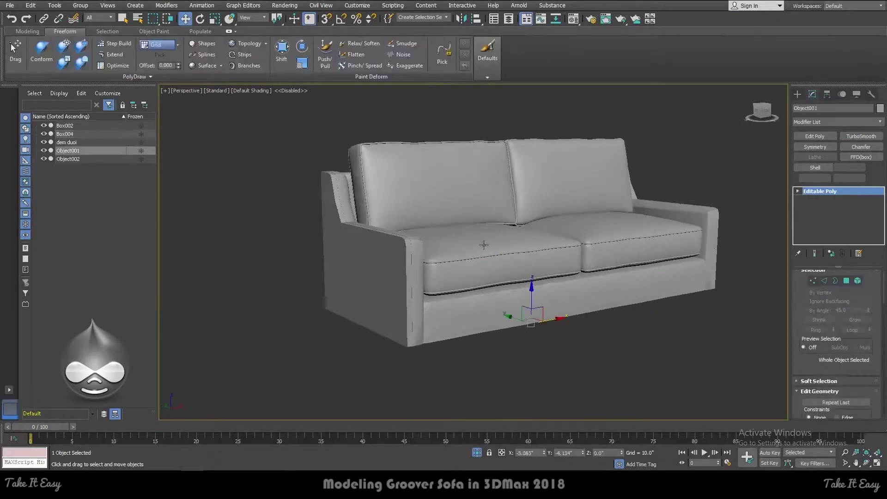
left_click(856, 136)
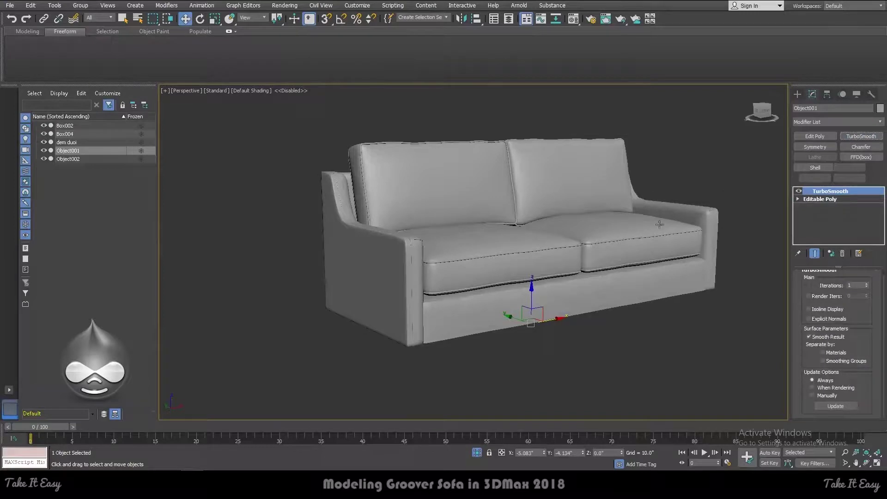
left_click(651, 282)
left_click(862, 137)
left_click(714, 226)
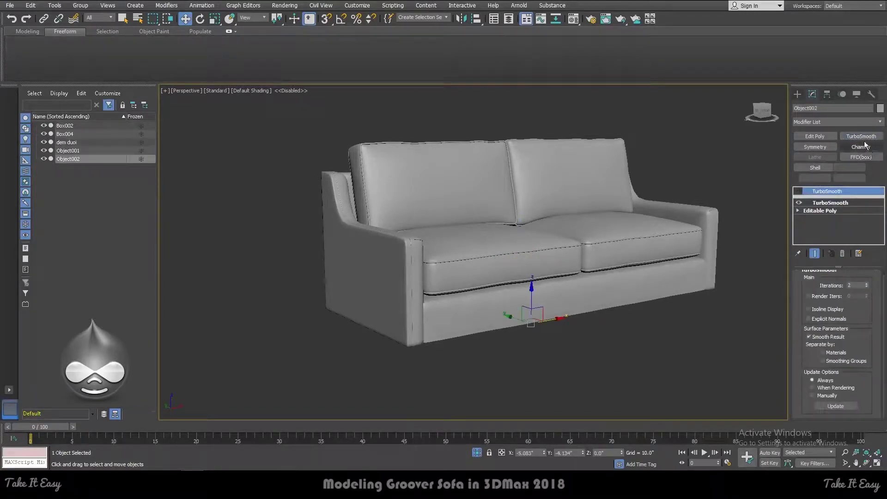
right_click(835, 195)
left_click(822, 206)
right_click(822, 195)
left_click(814, 209)
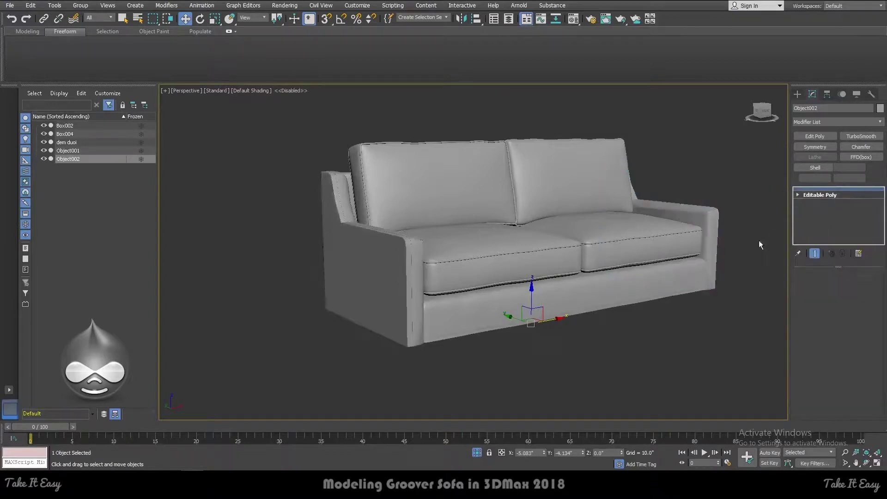
Give Object002 and Object001 a single TurboSmooth pass at 1 iteration
right_click(715, 211)
left_click(830, 310)
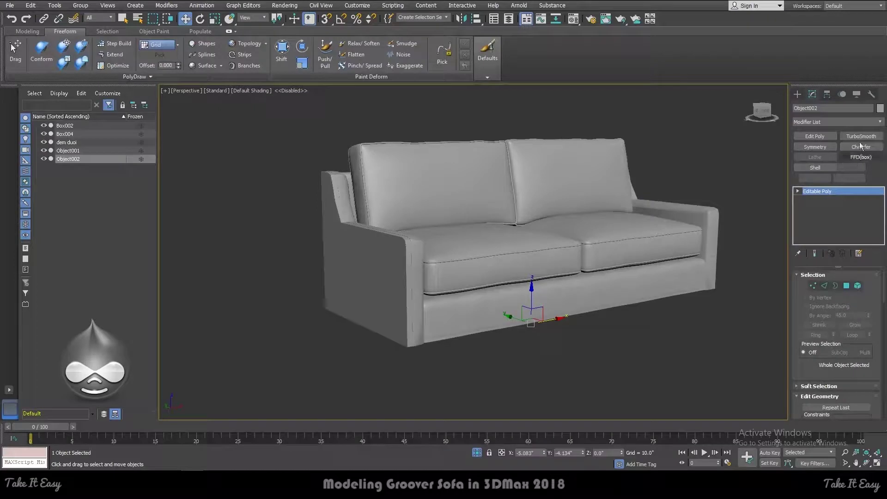
left_click(862, 135)
left_click(376, 246)
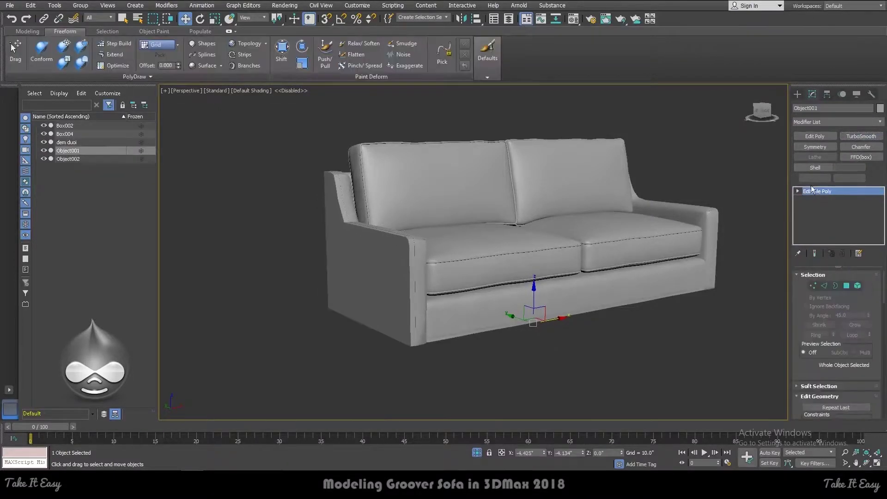
left_click(862, 136)
Deselect everything and view the smoothed sofa from the Front
middle_click_drag(684, 184, 652, 182, "alt")
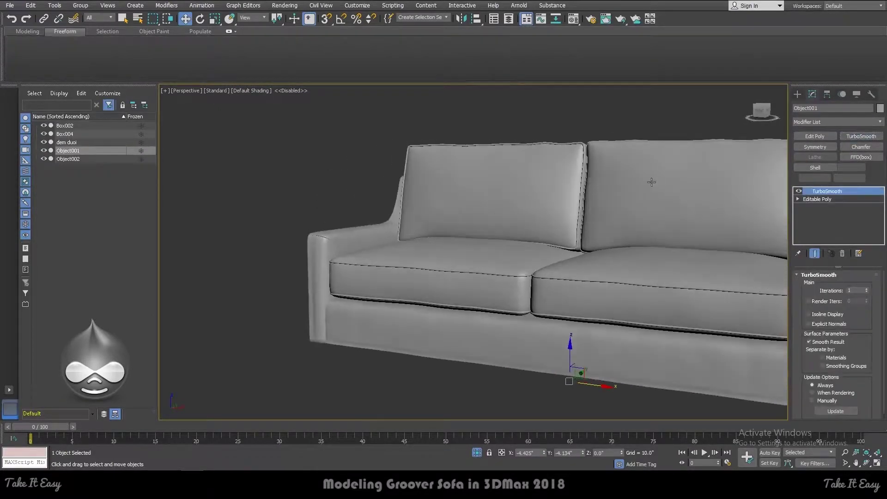
scroll(598, 179, "down", 3)
middle_click_drag(598, 179, 618, 178, "alt")
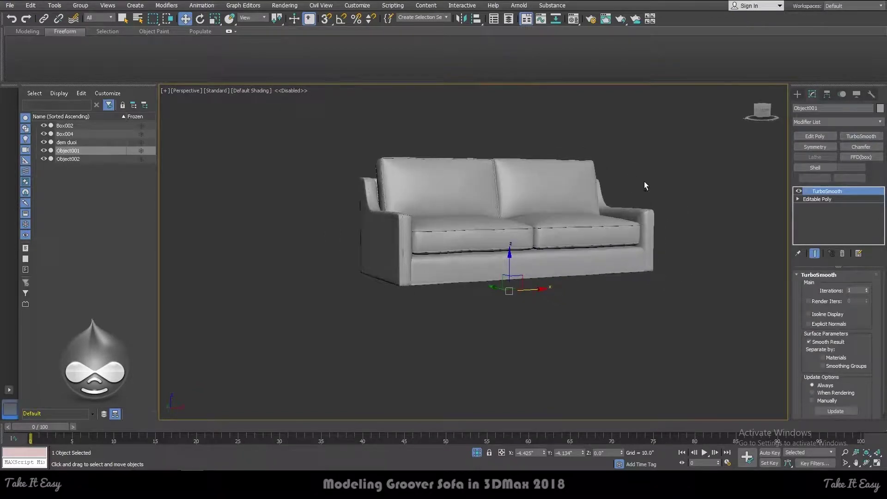
left_click(670, 170)
key("f")
scroll(668, 160, "down", 5)
scroll(697, 159, "up", 2)
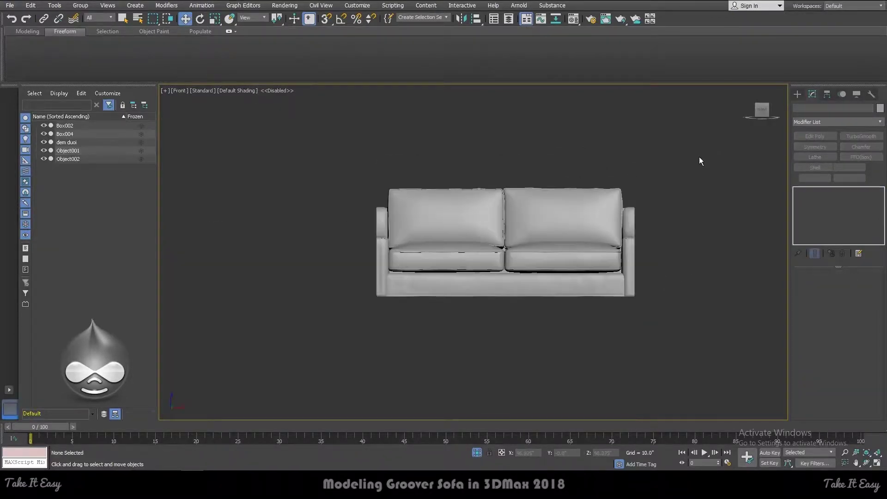
Frame the whole sofa in an elevated three-quarter Perspective view with the grid shown
key("ctrl+a")
scroll(559, 158, "up", 2)
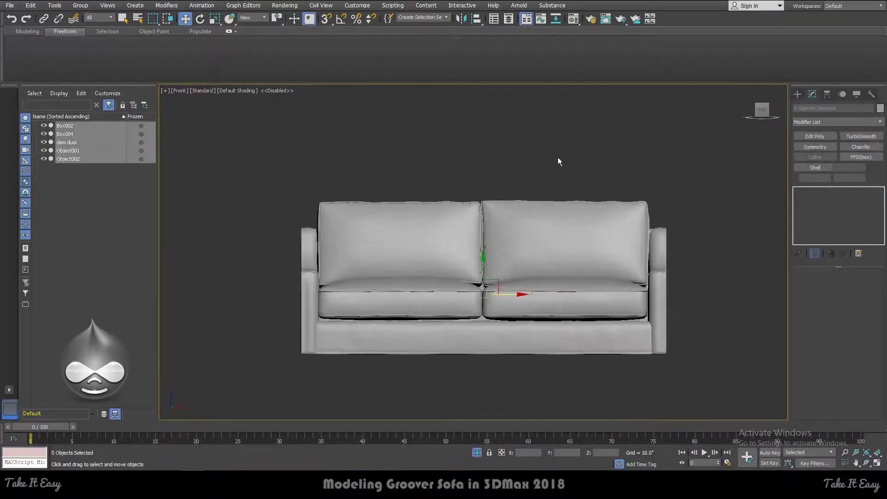
left_click(871, 94)
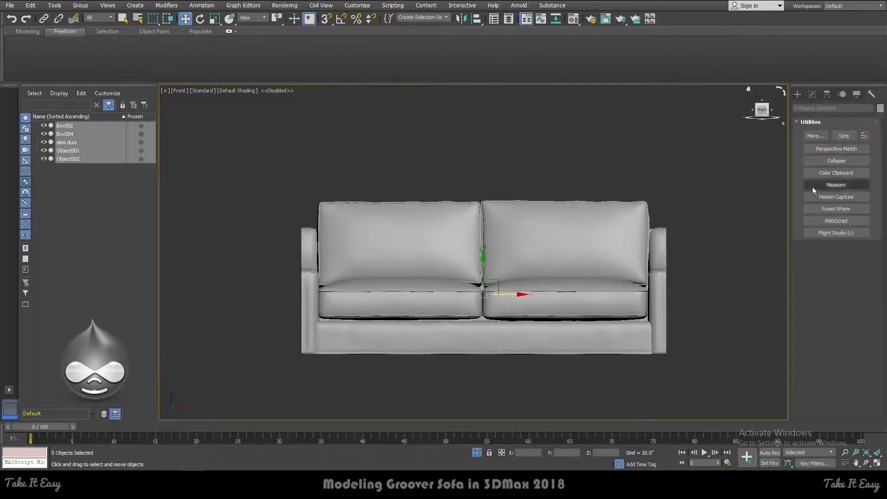
key("g")
left_click(441, 378)
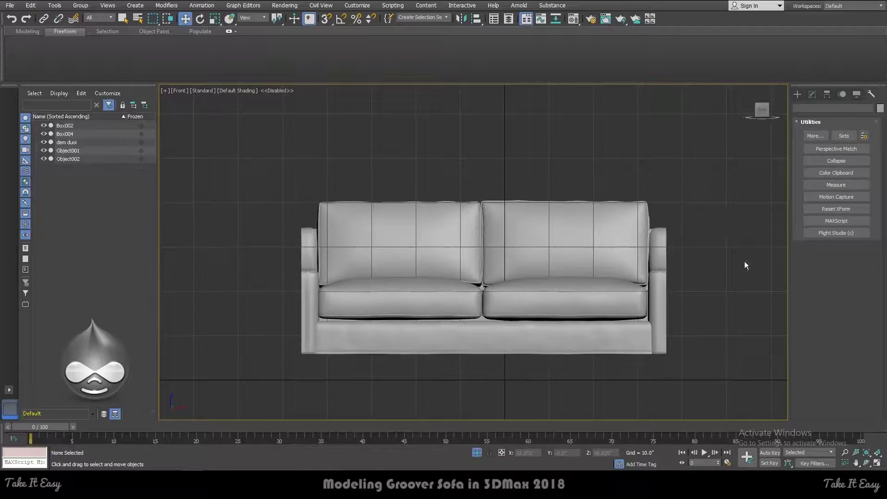
key("p")
middle_click_drag(564, 280, 451, 317, "alt")
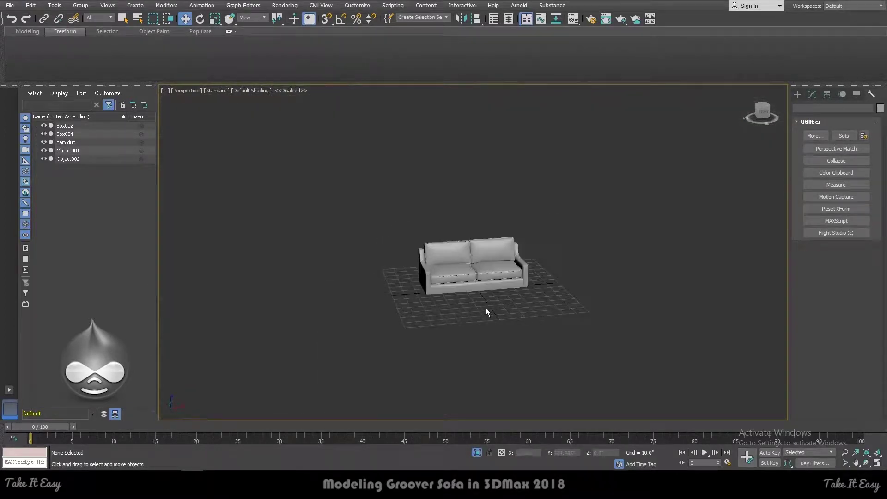
key("z")
Create a flat box 8.235 tall near the sofa's front-left corner
left_click(798, 93)
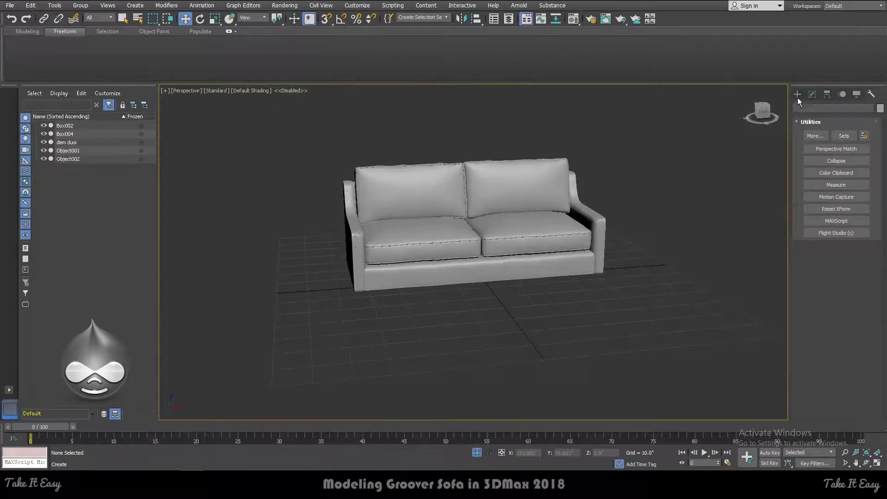
left_click(818, 150)
left_click_drag(422, 305, 382, 304)
left_click(382, 274)
Switch to Front view and zoom in on the reference photo's tapered wooden front-left leg
key("f")
scroll(293, 300, "down", 5)
scroll(293, 301, "up", 5)
key("alt+Tab")
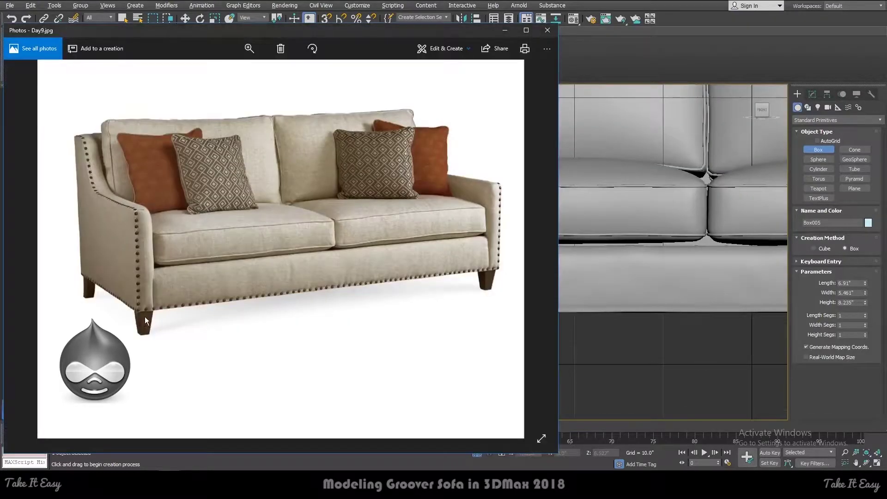
scroll(145, 317, "up", 2)
scroll(129, 305, "up", 1)
scroll(116, 269, "up", 1)
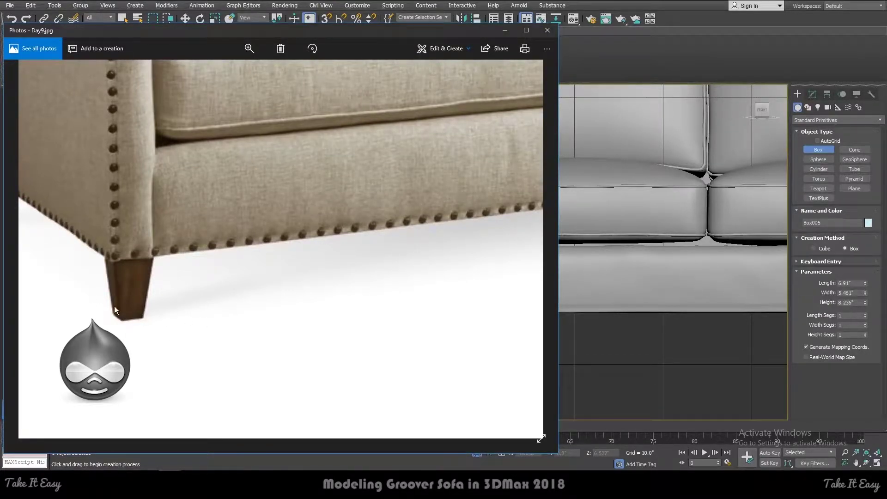
Back in 3ds Max, move the box to line up with the sofa's left side
key("alt+Tab")
key("w")
scroll(445, 372, "up", 1)
left_click_drag(445, 372, 381, 380)
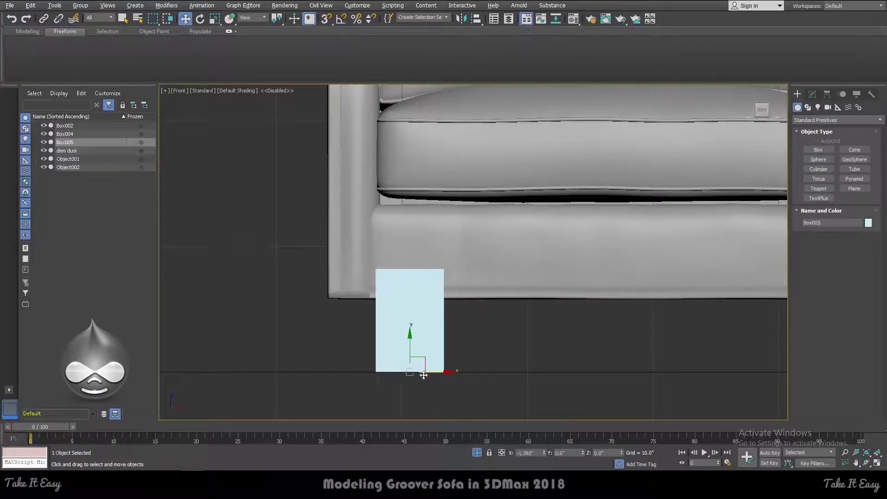
Convert the box to Editable Poly and narrow it, bringing its top to the sofa's underside
right_click(381, 380)
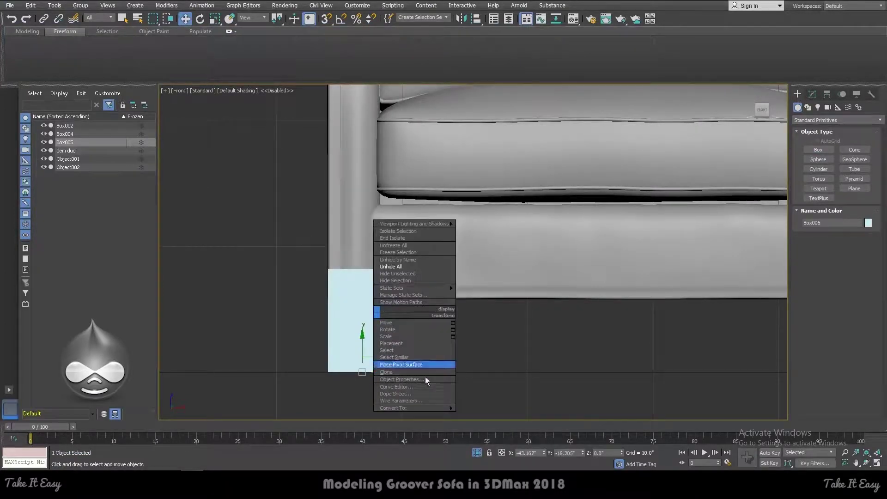
left_click(490, 417)
key("1")
left_click_drag(437, 249, 384, 375)
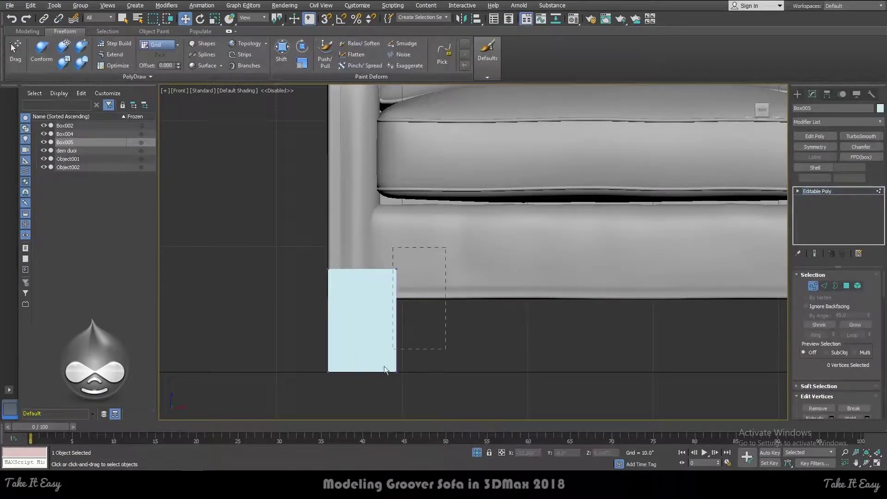
mouse_move(429, 326)
left_mouse_down()
mouse_move(390, 326)
mouse_move(401, 325)
left_mouse_up()
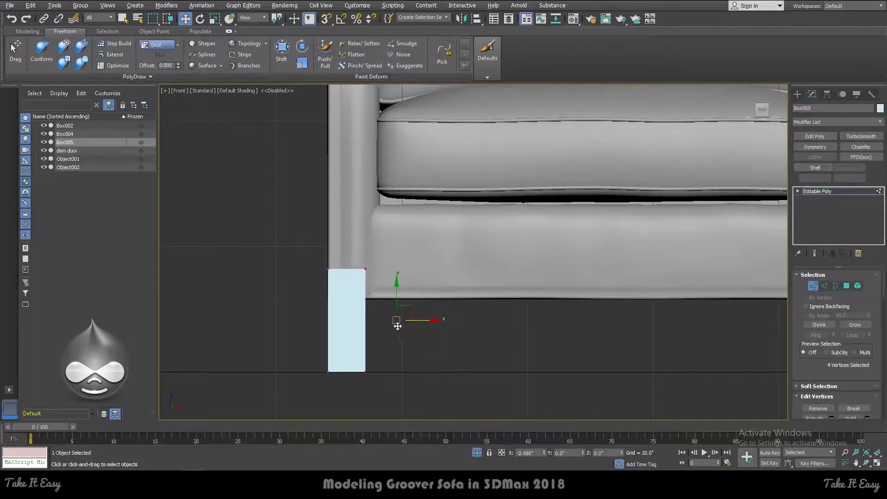
left_click_drag(419, 222, 257, 303)
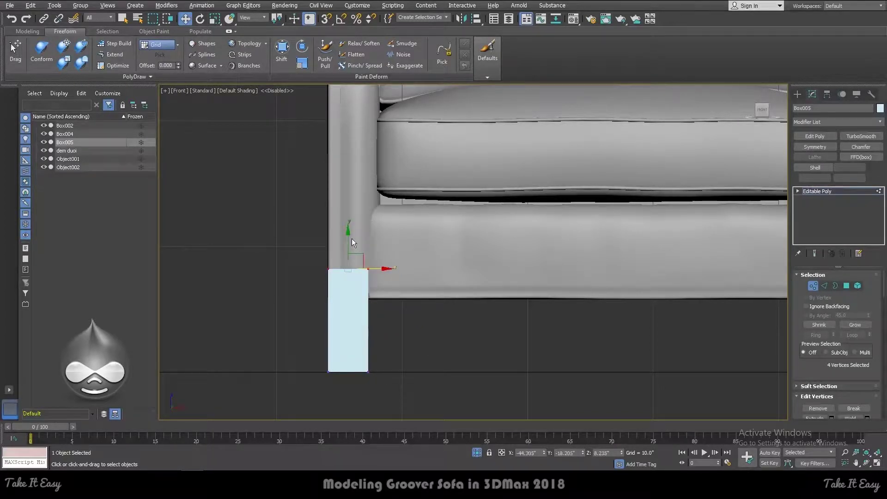
left_click_drag(349, 242, 348, 267)
Make the leg's footprint square from below and scale its foot inward into a taper
left_click_drag(384, 356, 319, 384)
key("b")
scroll(349, 236, "up", 5)
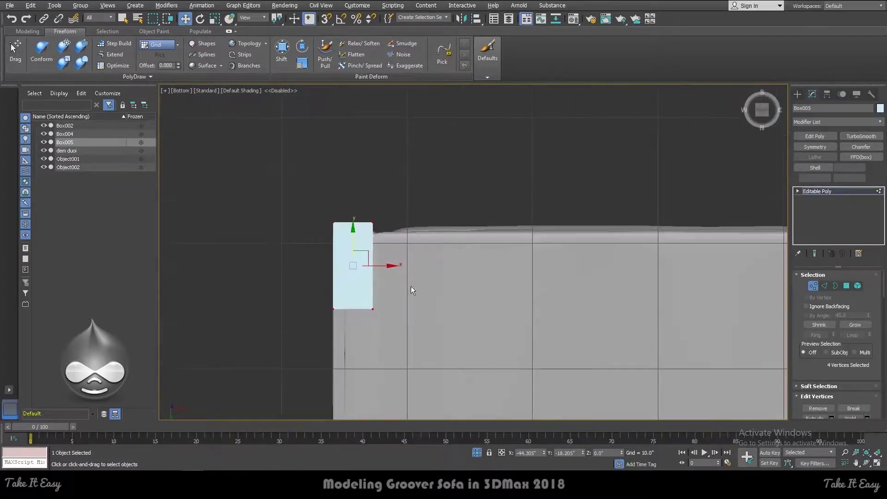
left_click_drag(351, 282, 367, 231)
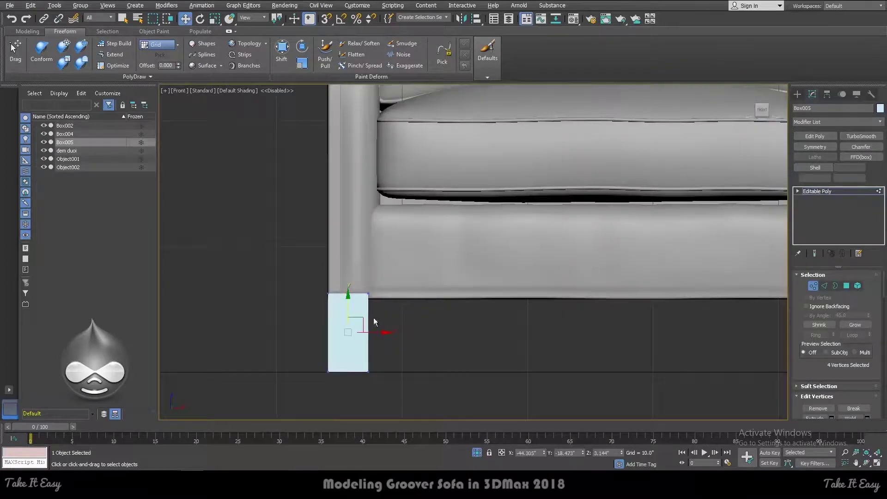
key("f")
key("r")
left_click_drag(353, 372, 353, 400)
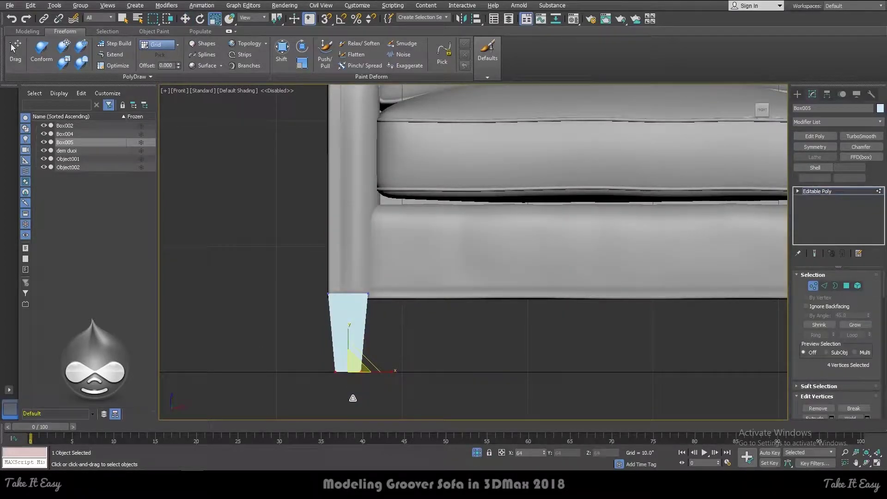
mouse_move(365, 340)
middle_mouse_down("alt")
mouse_move(411, 333)
mouse_move(435, 345)
mouse_move(406, 351)
middle_mouse_up("alt")
Shift the tapered leg slightly left under the front-left corner and check it in Perspective
key("1")
key("w")
left_click_drag(300, 369, 288, 372)
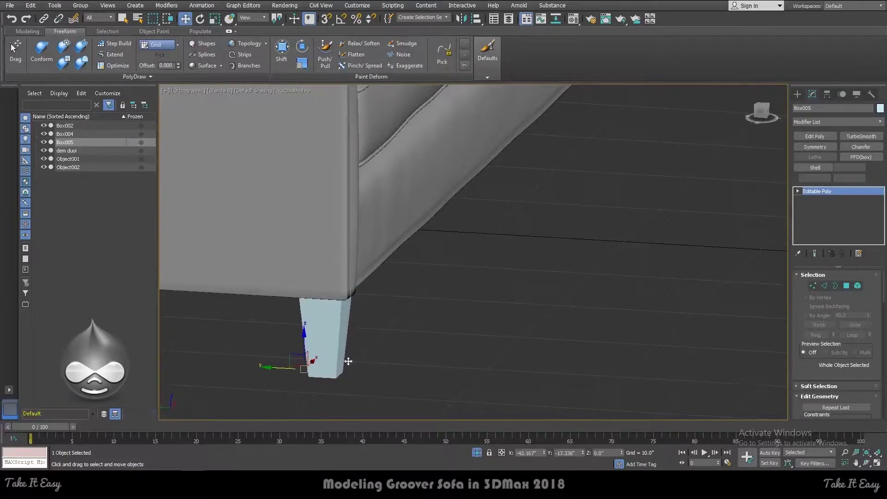
key("p")
mouse_move(287, 373)
middle_mouse_down("alt")
mouse_move(353, 273)
mouse_move(431, 295)
middle_mouse_up("alt")
scroll(349, 258, "up", 2)
scroll(349, 258, "down", 3)
Deselect the leg and compare it against the reference sofa photo
left_click(431, 295)
key("alt+Tab")
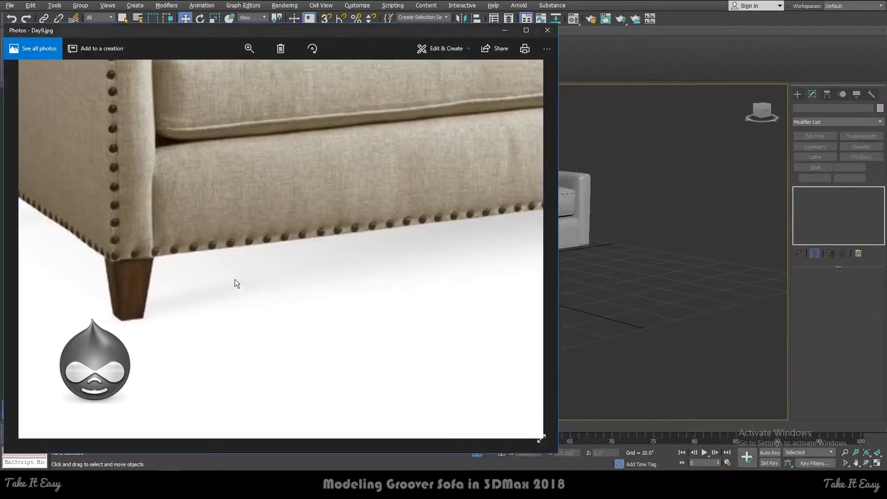
scroll(235, 279, "down", 3)
key("alt+Tab")
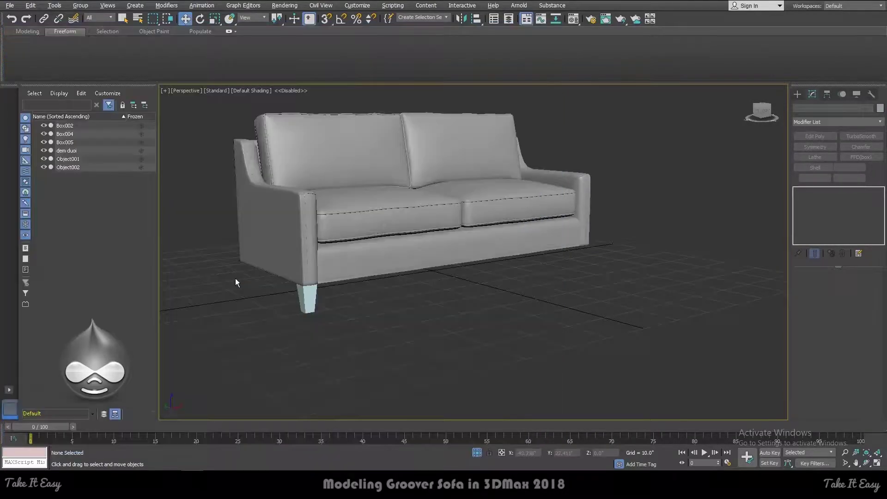
key("alt+Tab")
key("alt+Tab")
View the whole sofa from the Front with zoom extents and select the new leg
key("f")
key("z")
scroll(394, 194, "up", 3)
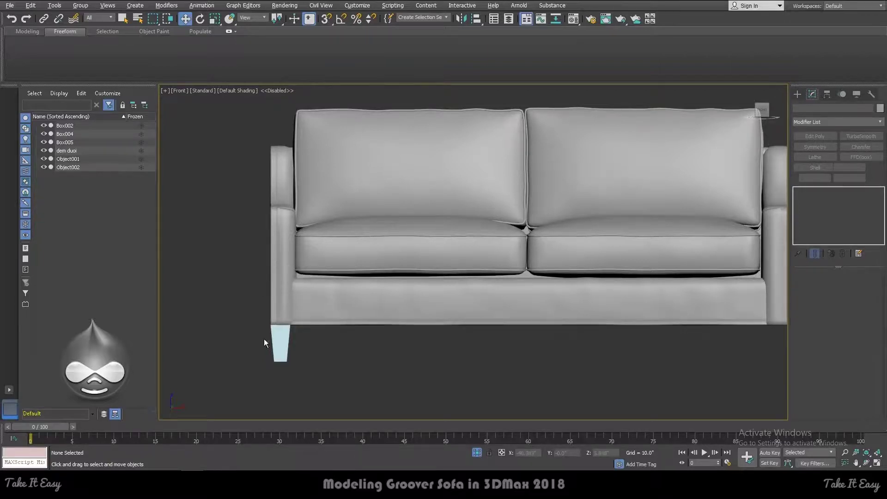
scroll(267, 340, "up", 3)
left_click(280, 338)
scroll(280, 337, "up", 2)
Nudge the leg right under the corner and scale its four top vertices
left_click_drag(346, 409, 349, 410)
key("1")
left_click_drag(376, 265, 295, 303)
key("r")
scroll(316, 298, "down", 5)
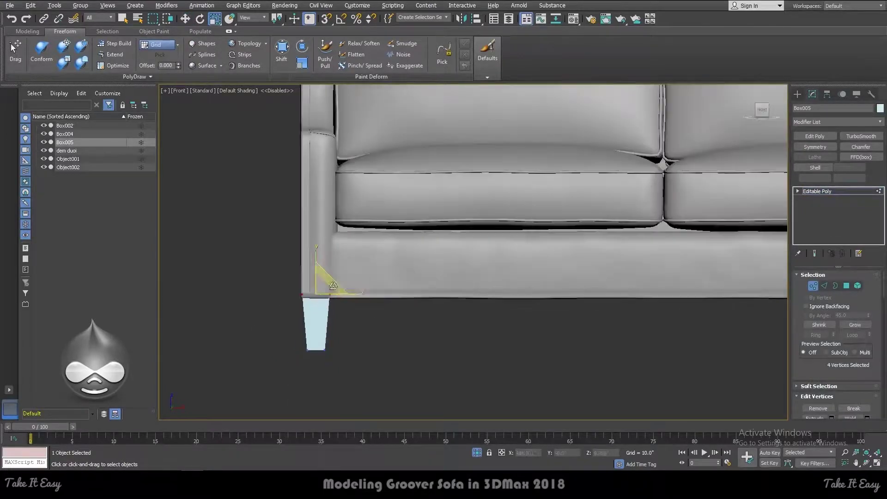
key("1")
middle_click_drag(316, 300, 370, 292, "alt")
scroll(323, 306, "up", 4)
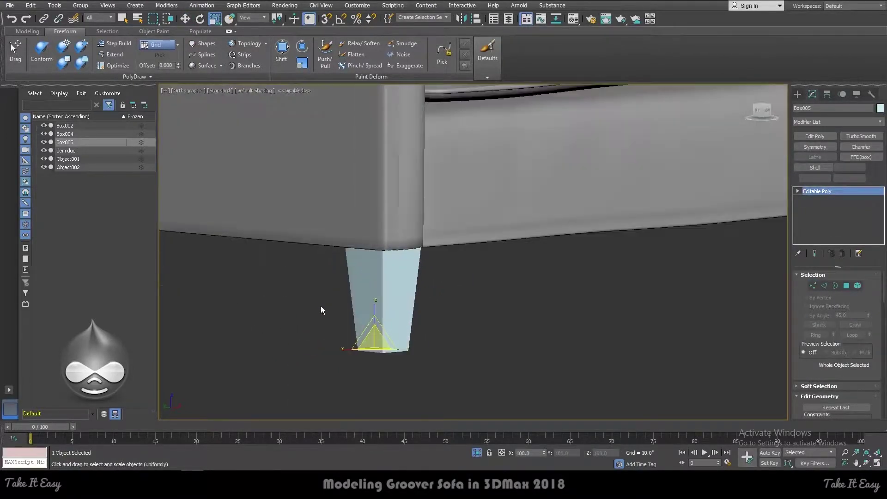
scroll(398, 296, "up", 2)
Add a Chamfer modifier (Quad Chamfer, amount 1.0, 1 segment) to bevel the leg's edges
key("F4")
scroll(364, 262, "down", 2)
scroll(364, 262, "up", 3)
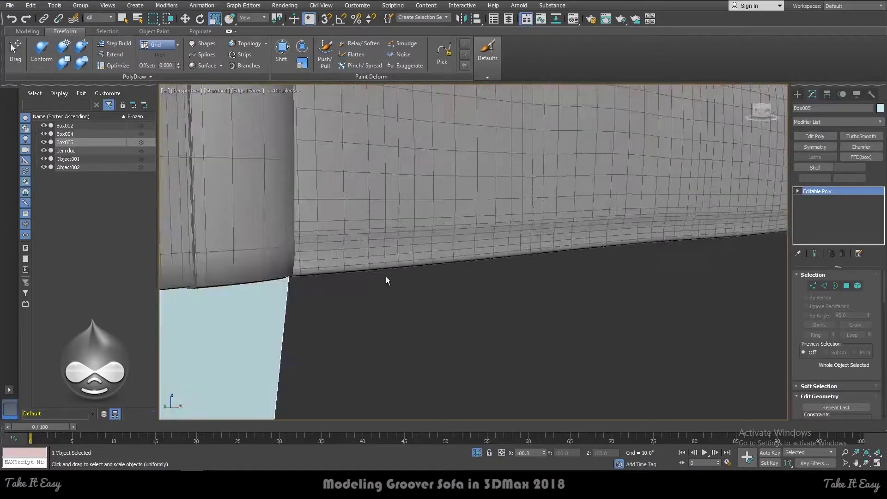
key("p")
middle_click_drag(386, 281, 401, 241, "alt")
scroll(400, 233, "up", 1)
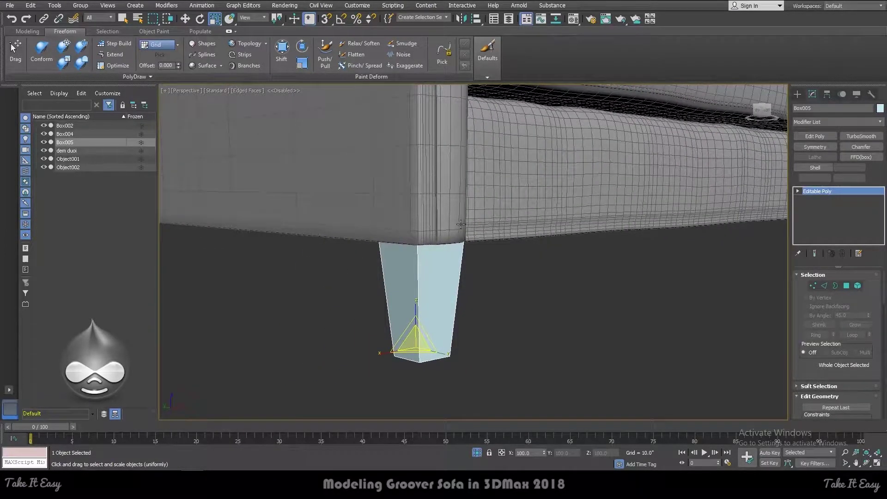
left_click(873, 149)
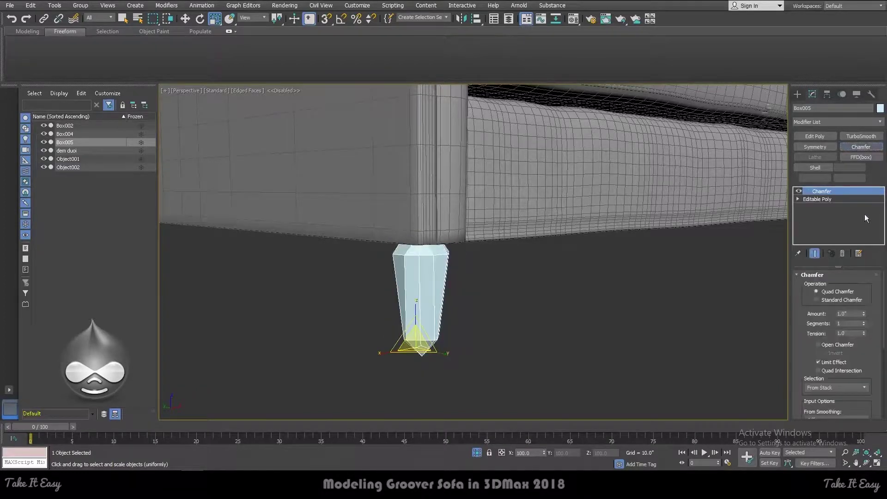
Set the leg's chamfer amount to 0.3" with 2 segments
right_click(864, 314)
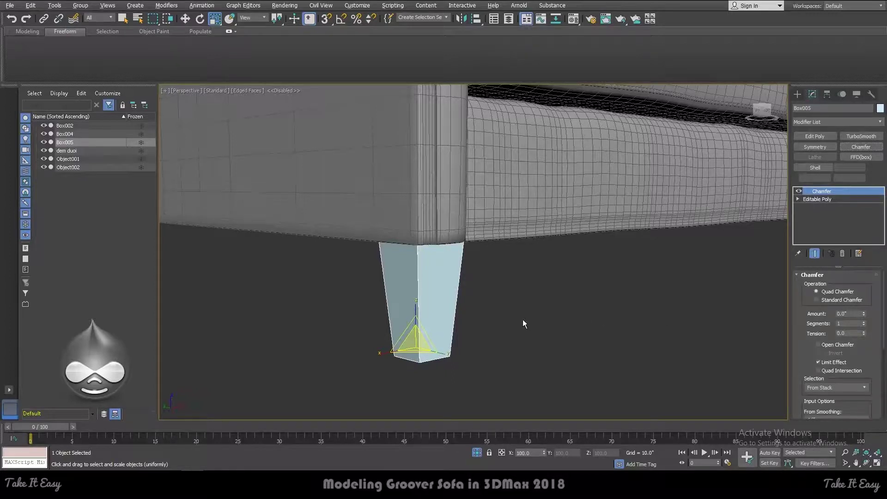
mouse_move(864, 314)
left_mouse_down()
mouse_move(861, 182)
mouse_move(875, 200)
left_mouse_up()
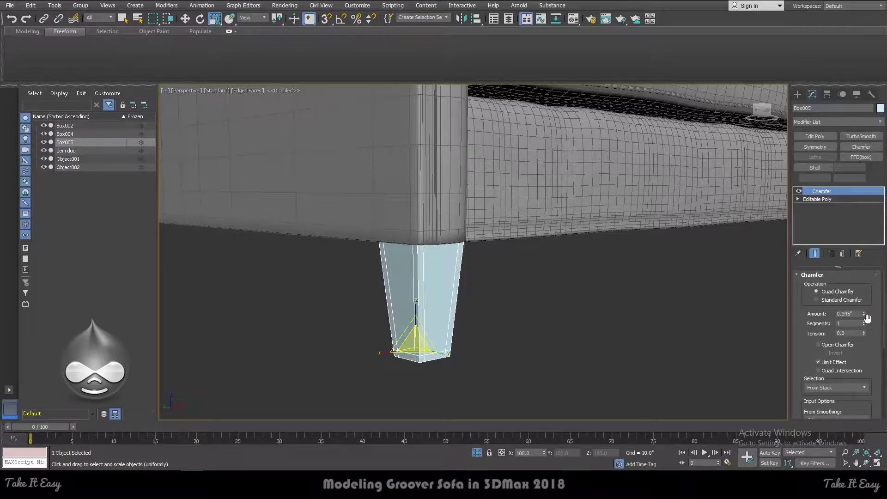
double_click(859, 313)
key("Return")
left_click(864, 323)
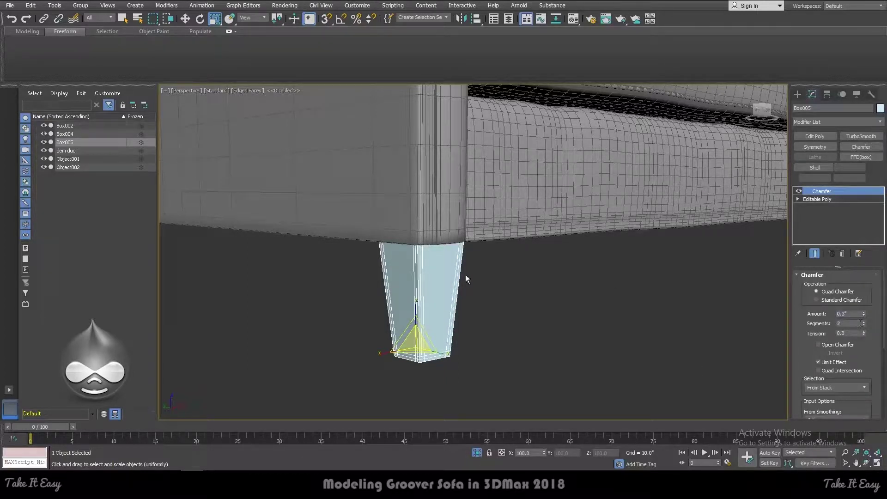
Add TurboSmooth to the leg, inspect it, and bring up the reference photo
left_click(859, 137)
key("F4")
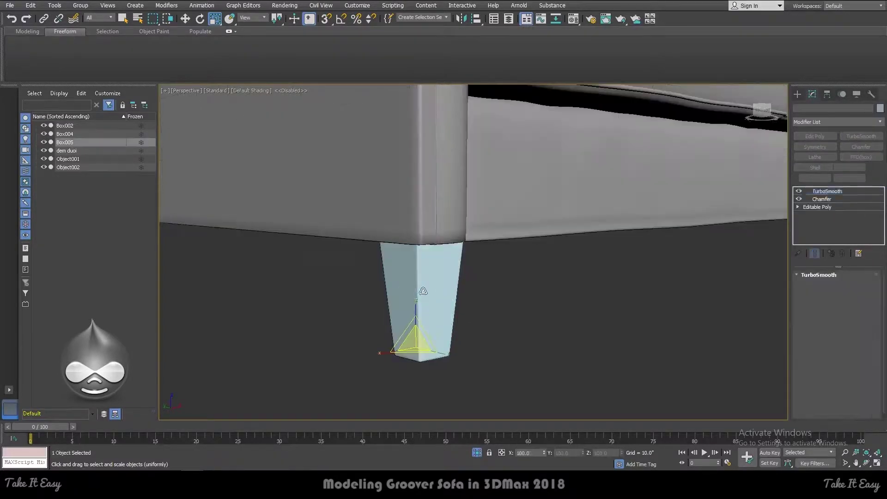
key("F4")
mouse_move(495, 290)
middle_mouse_down("alt")
mouse_move(461, 287)
mouse_move(503, 299)
middle_mouse_up("alt")
key("F4")
key("f")
scroll(472, 300, "down", 5)
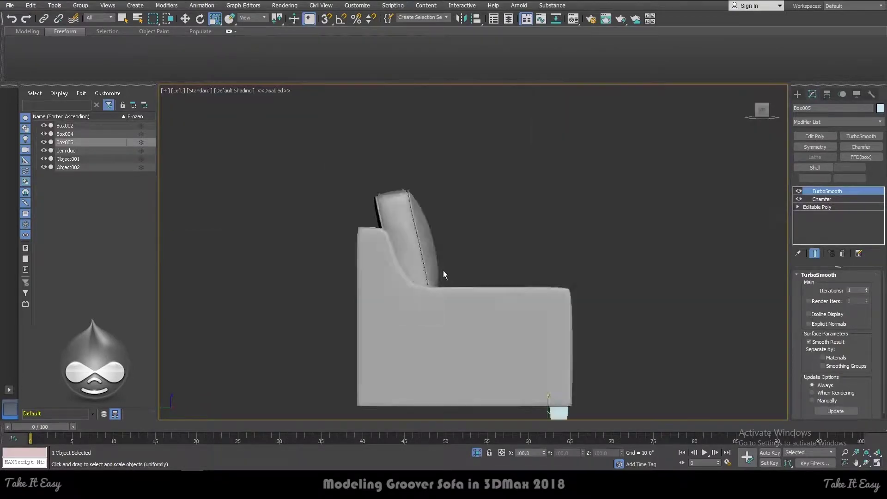
scroll(443, 270, "up", 2)
key("alt+Tab")
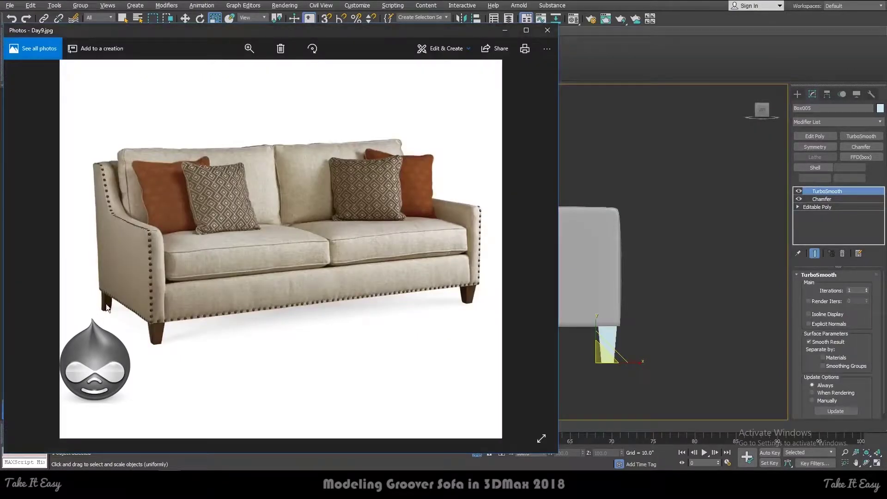
Draw a box under the sofa's corner, then undo the misplaced box
scroll(94, 309, "up", 2)
scroll(71, 264, "up", 1)
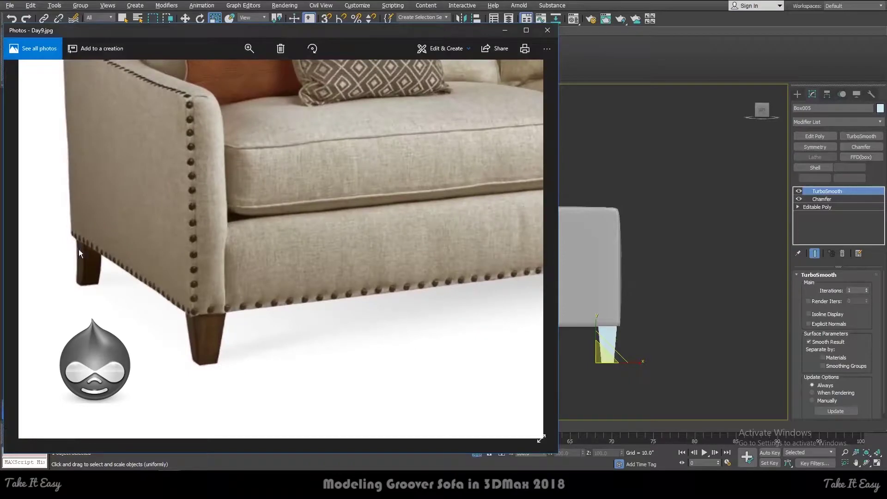
left_click(799, 93)
left_click(819, 149)
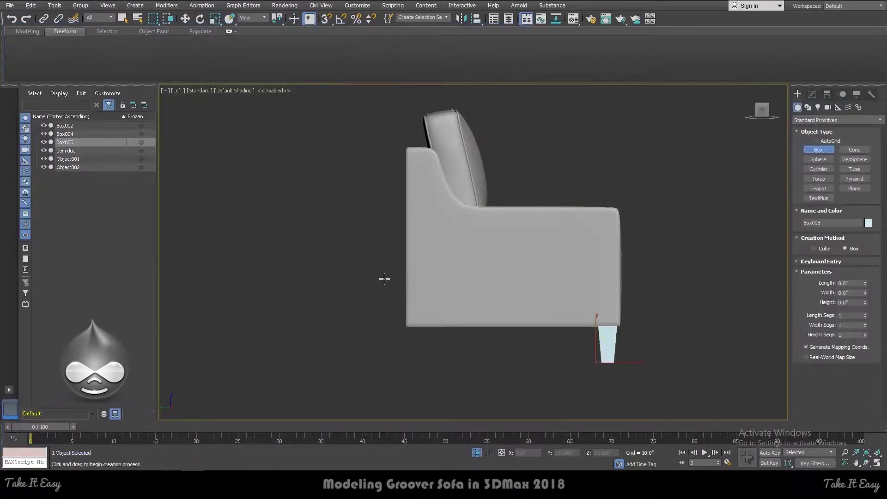
scroll(406, 323, "up", 3)
scroll(414, 309, "up", 1)
scroll(411, 227, "up", 3)
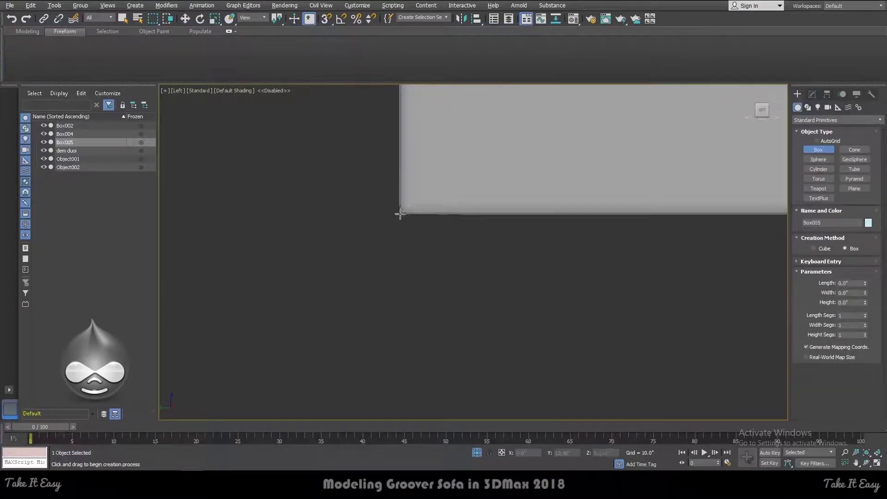
left_click_drag(407, 214, 439, 290)
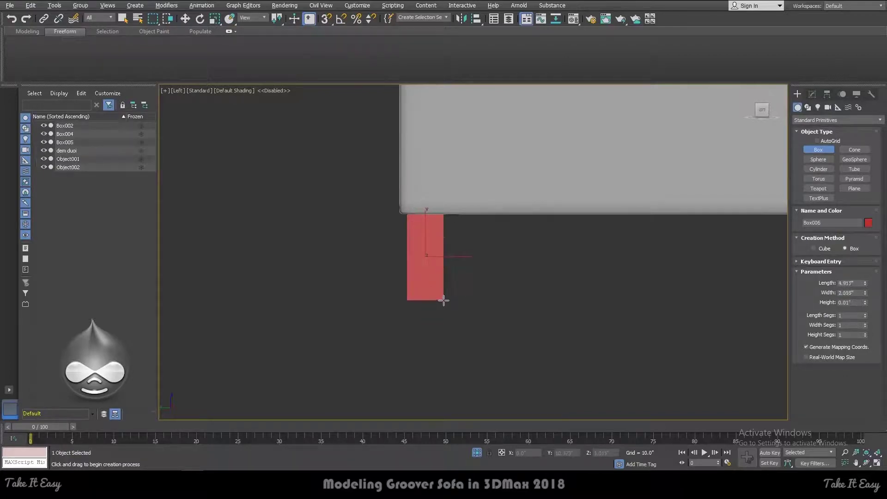
left_click(440, 291)
scroll(443, 282, "down", 2)
scroll(468, 270, "down", 1)
key("ctrl+z")
Create a small box, move it under the sofa's corner, and convert it to Editable Poly
key("p")
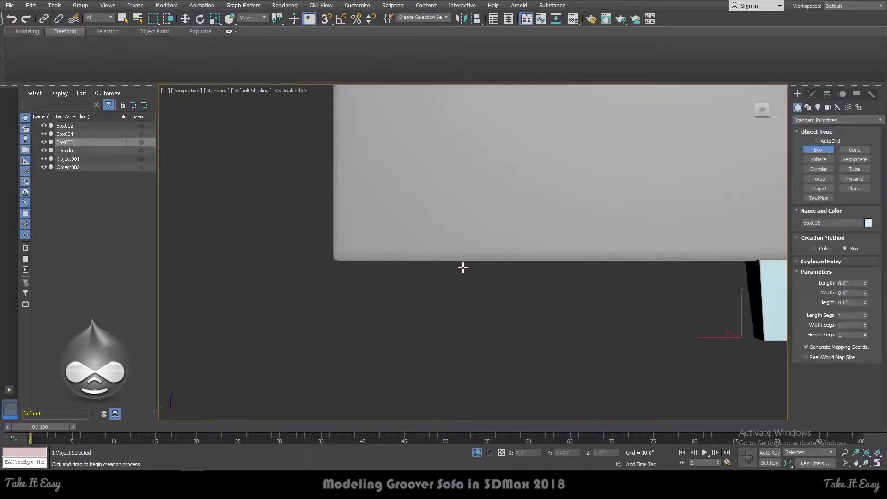
left_click_drag(472, 287, 480, 290)
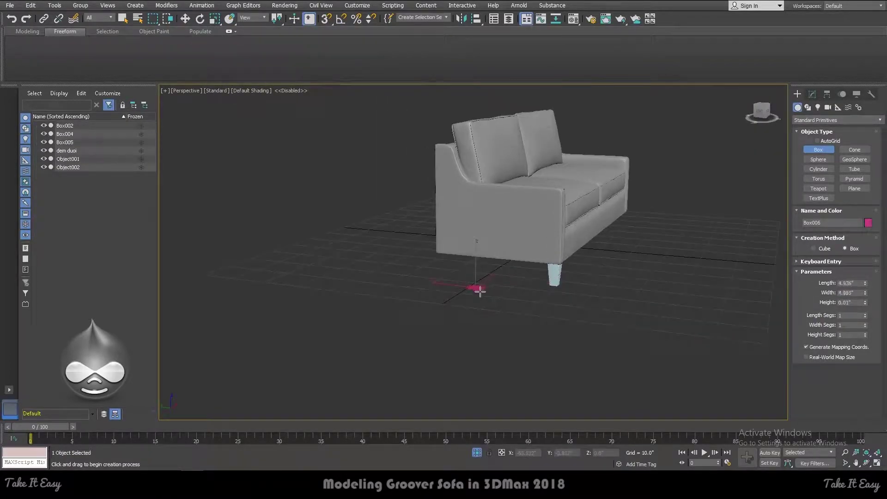
left_click(481, 276)
left_click(480, 257)
key("r")
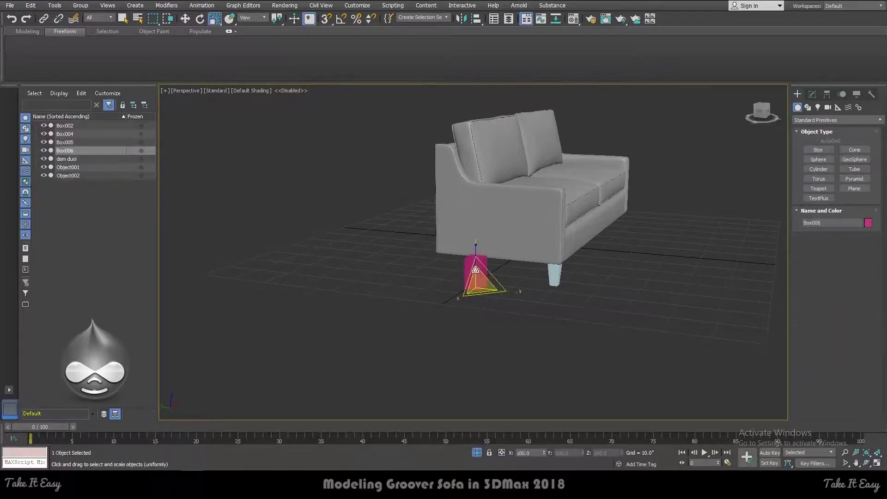
key("l")
scroll(496, 275, "up", 5)
key("w")
left_click_drag(530, 306, 392, 304)
right_click(392, 303)
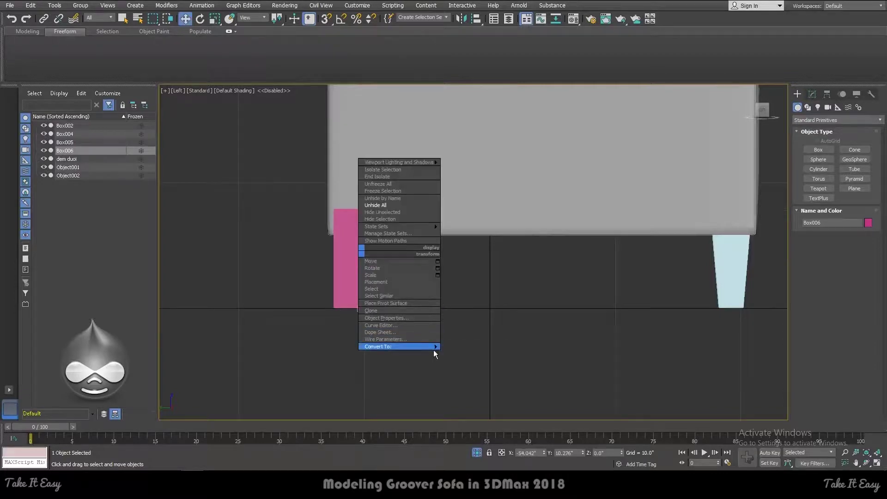
left_click(477, 351)
Move the box's vertices to narrow it and lower its top to the sofa's underside
key("1")
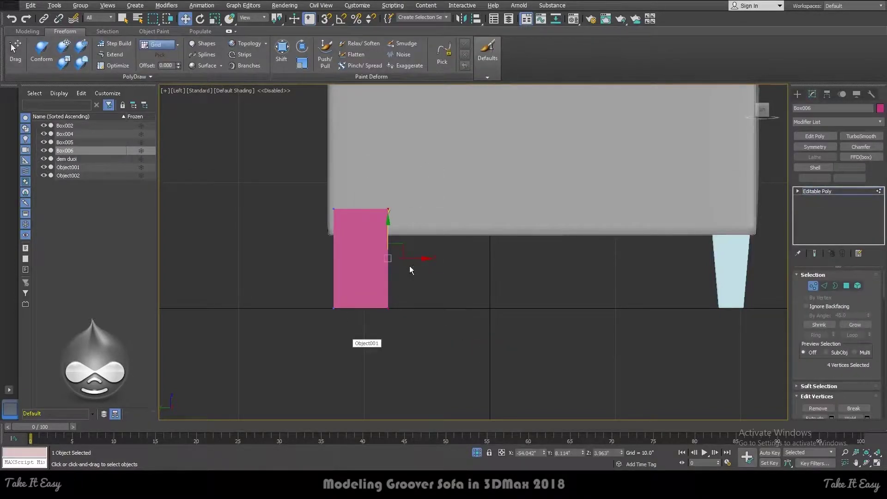
key("alt+Tab")
key("alt+Tab")
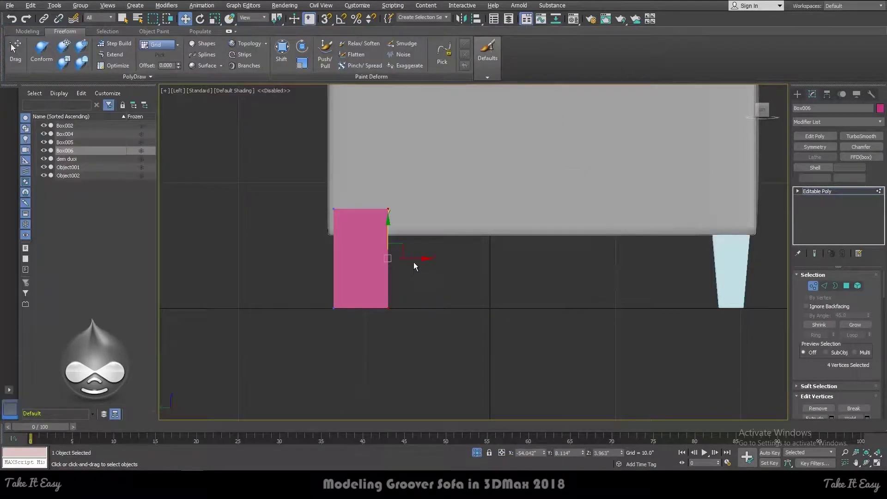
left_click_drag(415, 262, 388, 264)
left_click_drag(391, 190, 349, 215)
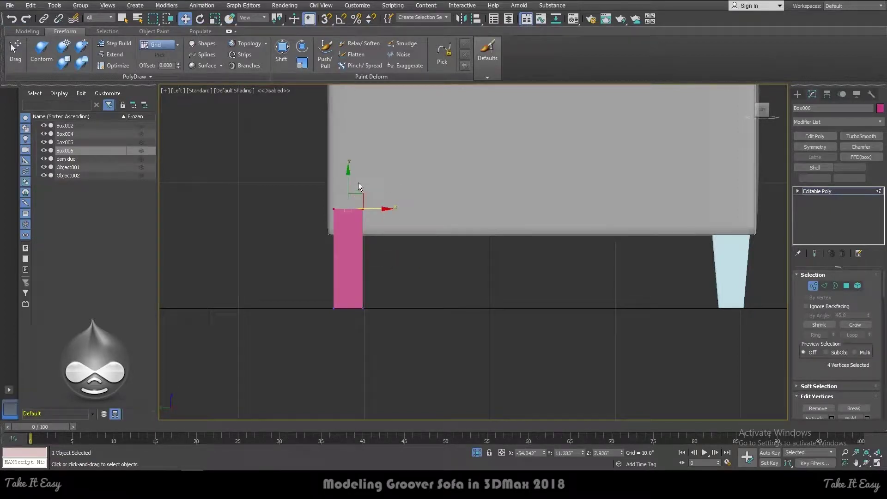
left_click_drag(349, 183, 349, 202)
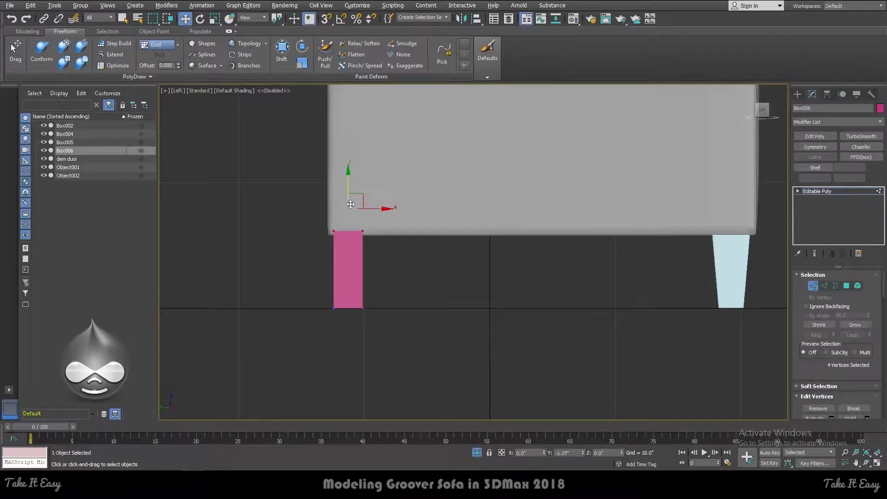
key("f")
left_click_drag(291, 278, 219, 407)
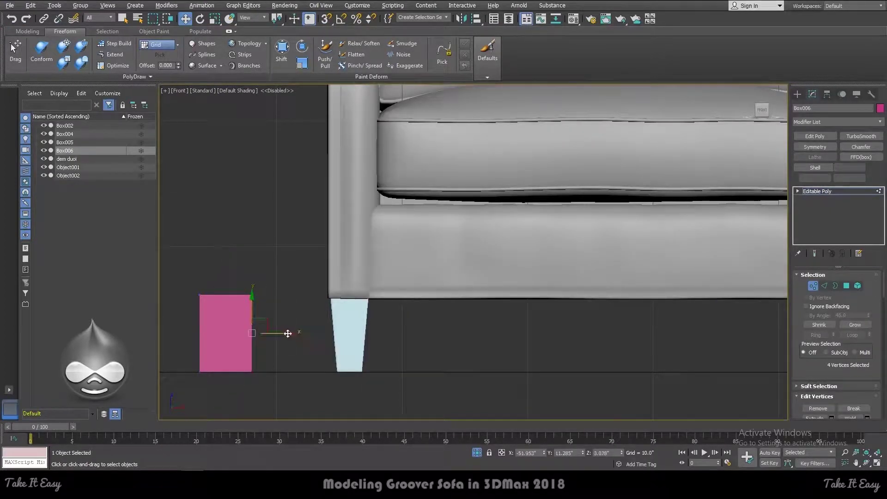
left_click_drag(288, 333, 267, 333)
key("1")
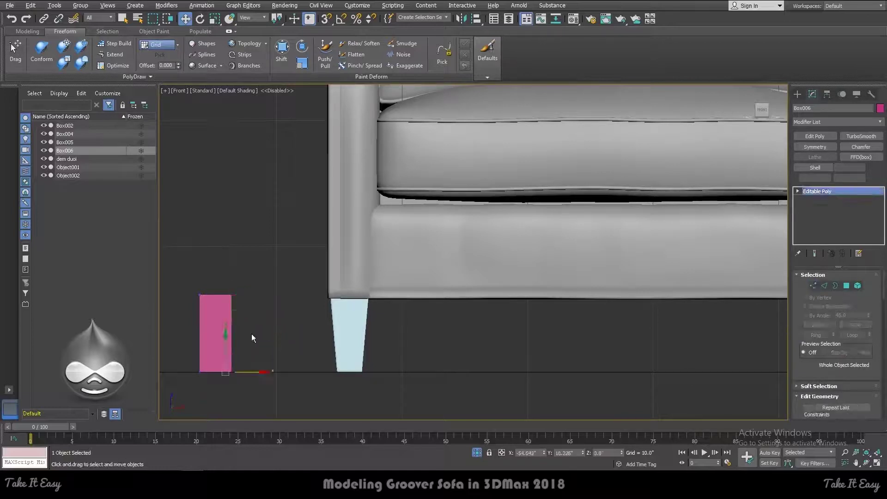
Line the pink leg up with the blue leg in Front view
left_click_drag(238, 366, 368, 365)
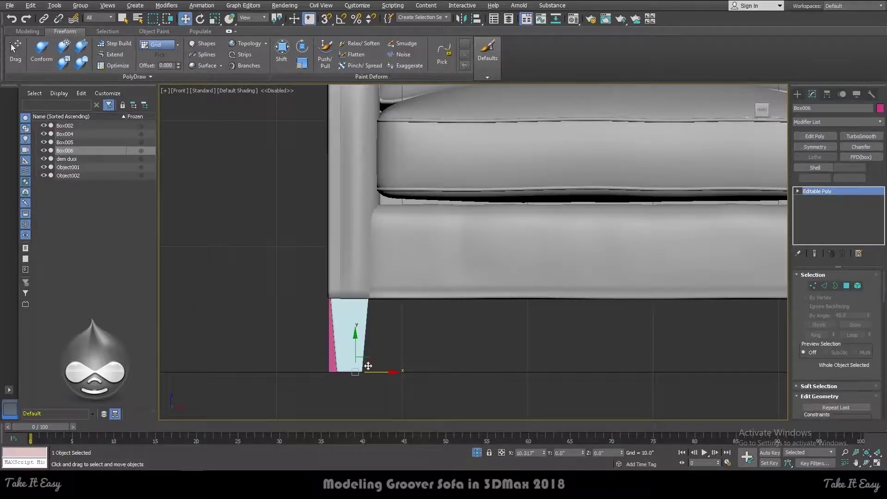
key("p")
scroll(365, 297, "up", 2)
scroll(364, 280, "up", 2)
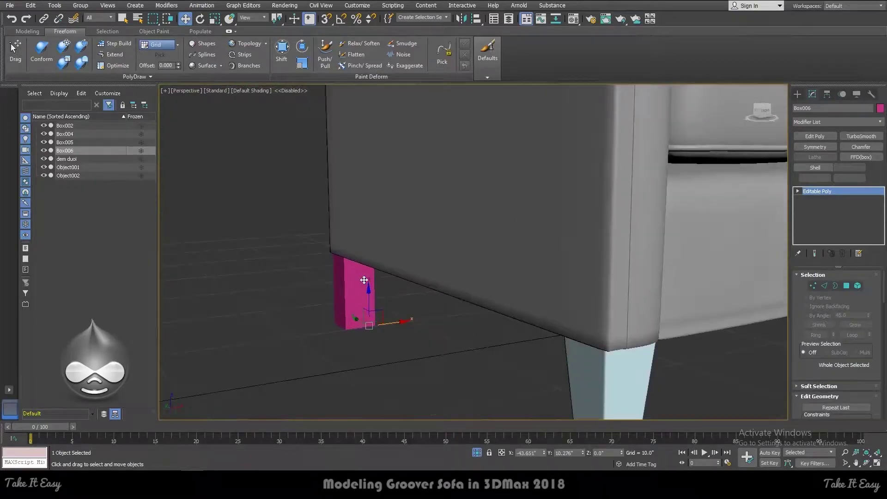
key("alt+Tab")
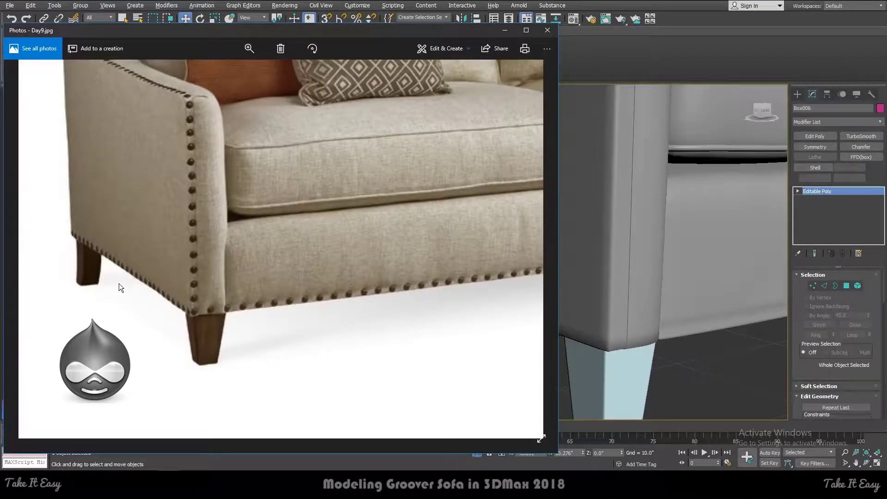
Check the sofa's legs in the Day9.jpg reference photo
key("alt+Tab")
key("alt+Tab")
scroll(151, 261, "down", 5)
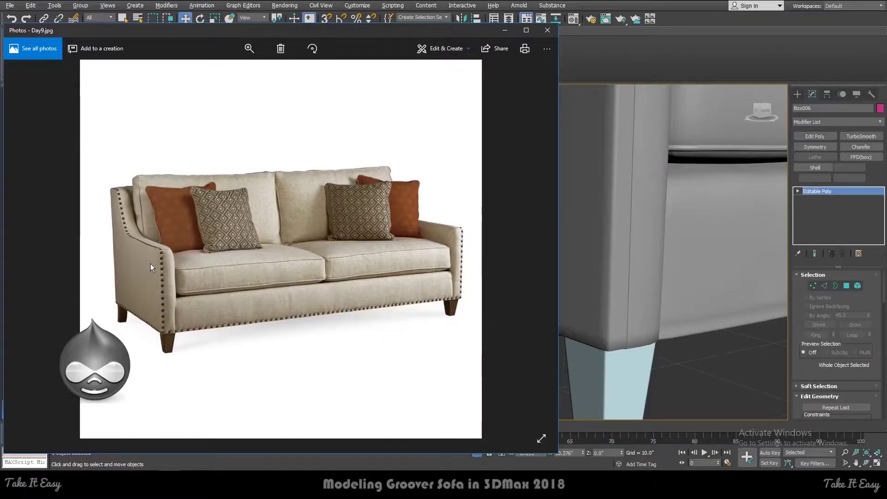
left_click(293, 356)
Show edges and select the pink leg's four vertical edges in Edge mode
scroll(333, 298, "up", 2)
scroll(350, 260, "up", 2)
key("F4")
key("2")
left_click(350, 260)
key("alt+r")
scroll(837, 324, "down", 2)
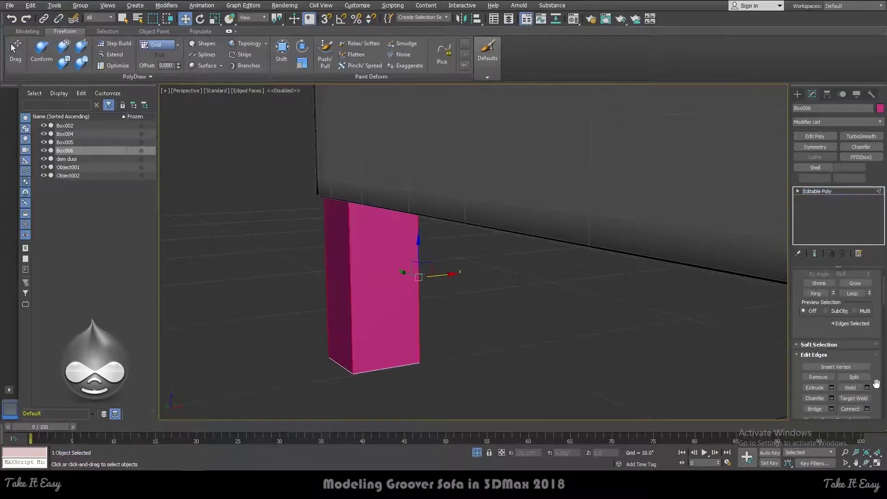
Connect the leg's vertical edges with 4 horizontal edge loops
left_click(867, 409)
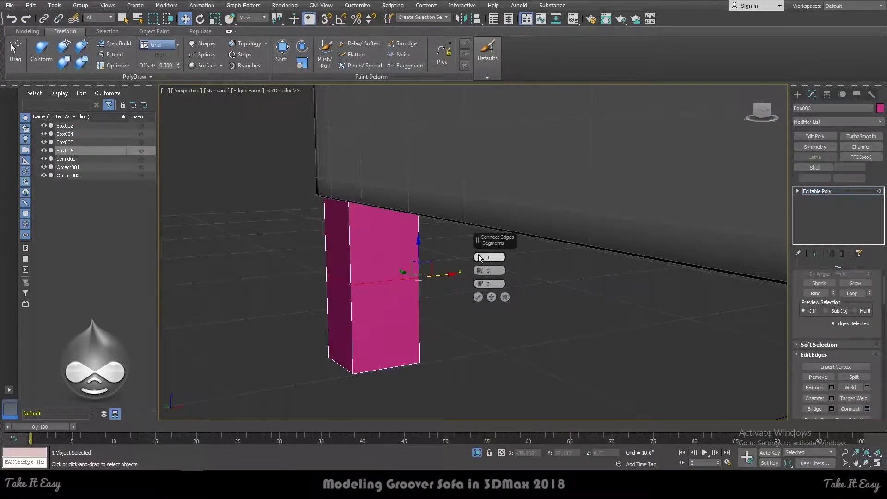
type("4")
key("Return")
middle_click_drag(479, 257, 456, 224, "alt")
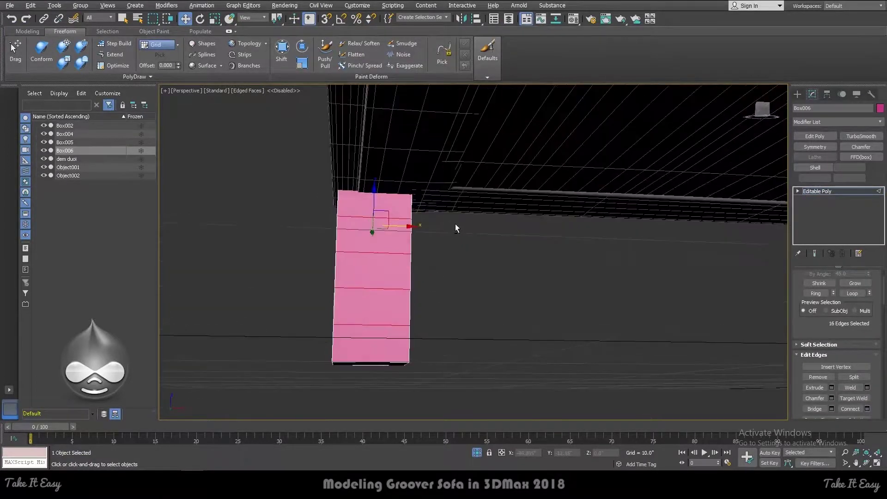
key("f")
key("F3")
scroll(439, 267, "up", 3)
Nudge a column of the leg's vertices right in Front wireframe, then recheck the reference photo
key("1")
mouse_move(439, 267)
left_mouse_down()
mouse_move(301, 387)
mouse_move(466, 254)
left_mouse_up()
left_click_drag(288, 365, 287, 364)
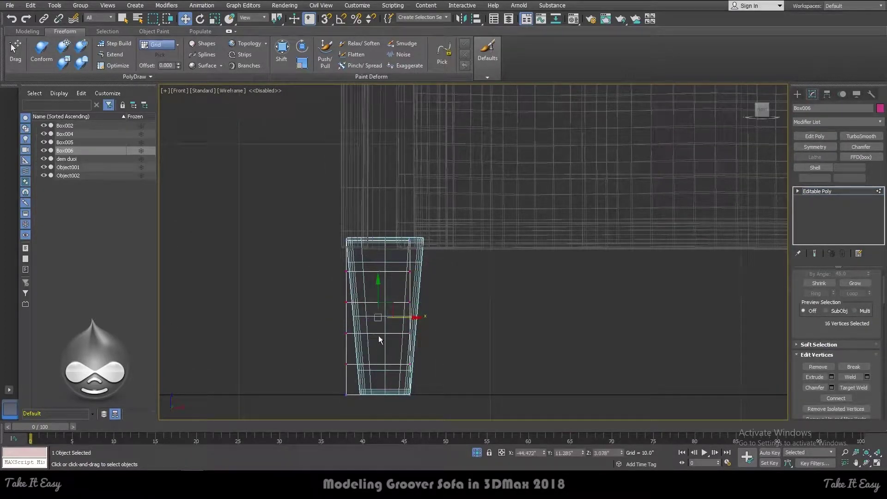
left_click_drag(400, 318, 416, 317)
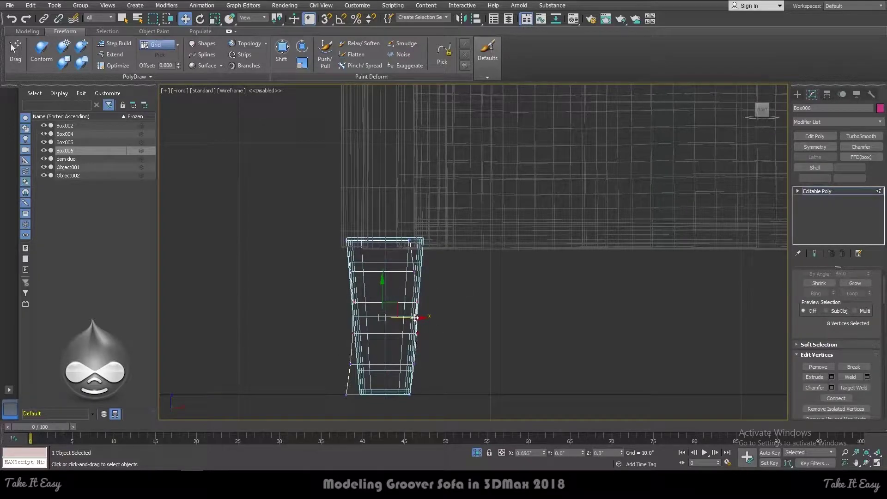
middle_click_drag(416, 317, 416, 311, "alt")
key("1")
key("F3")
key("p")
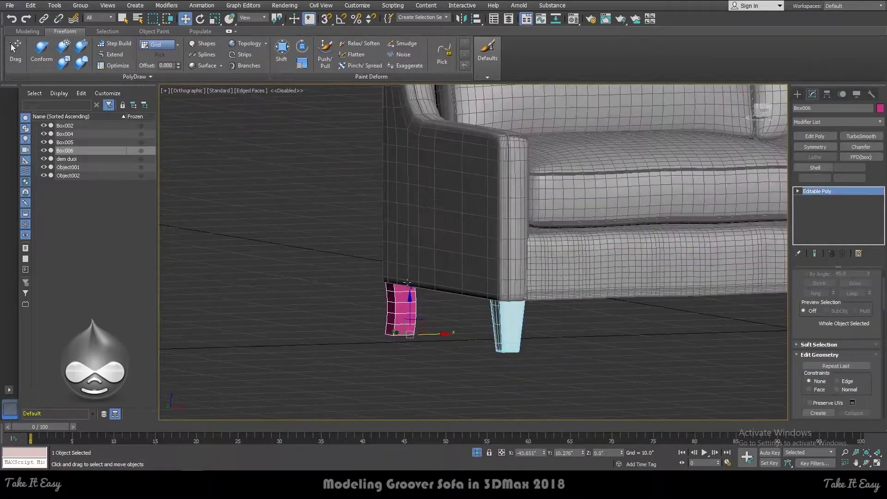
scroll(434, 296, "down", 3)
scroll(424, 303, "up", 2)
key("alt+Tab")
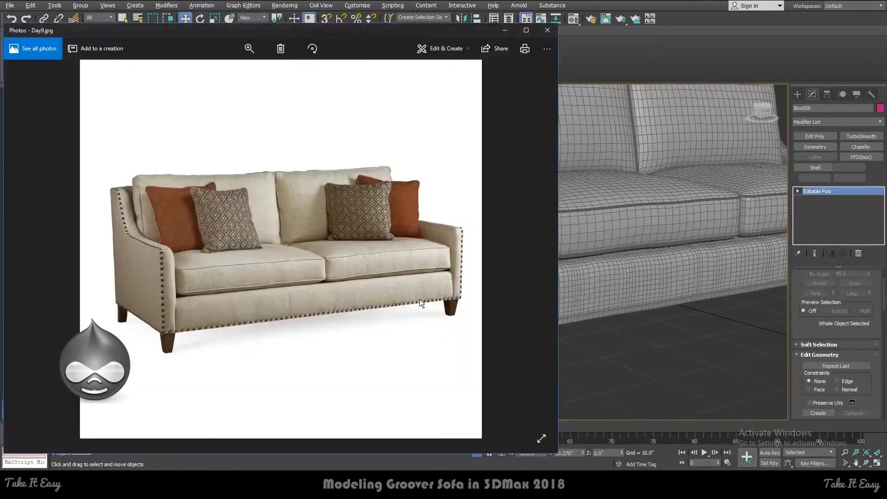
scroll(48, 282, "up", 1)
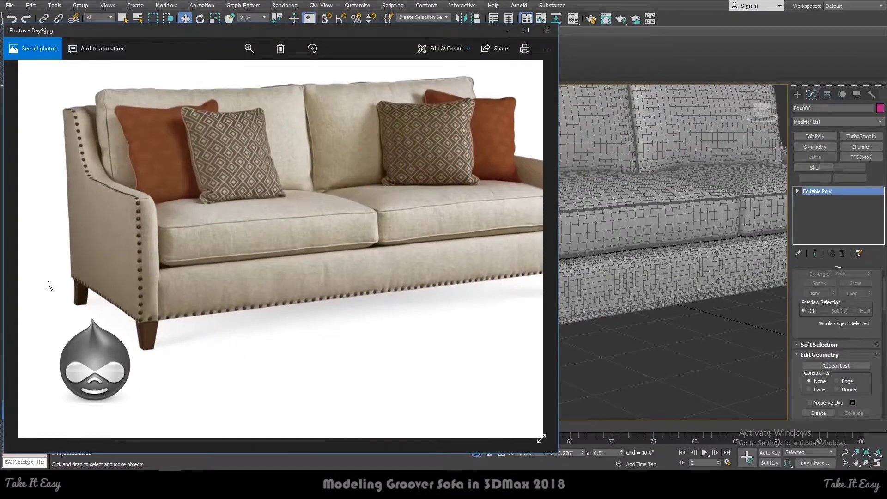
scroll(48, 282, "up", 2)
scroll(104, 242, "up", 1)
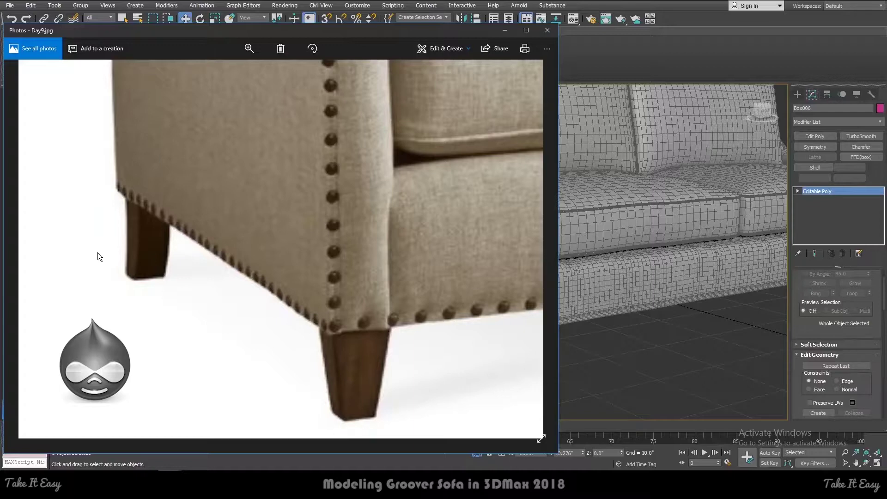
scroll(119, 245, "down", 1)
scroll(121, 244, "down", 1)
scroll(121, 244, "down", 2)
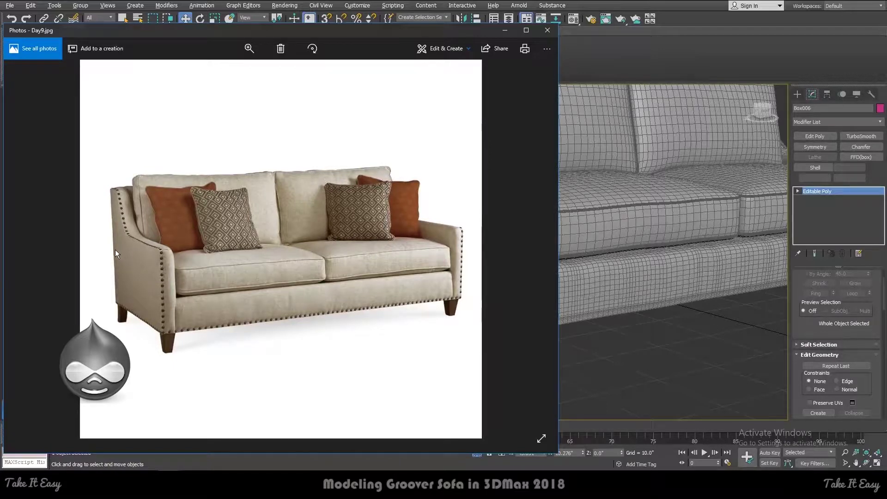
scroll(96, 318, "up", 1)
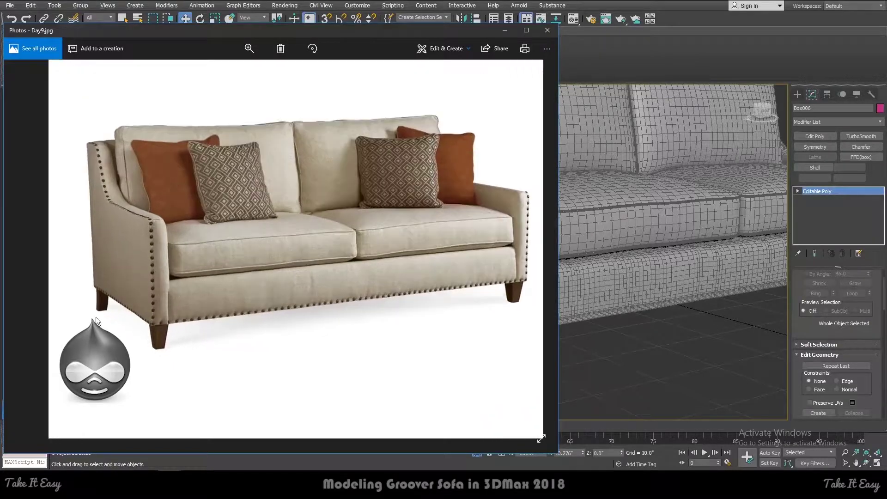
scroll(65, 252, "up", 2)
scroll(67, 196, "up", 2)
scroll(67, 197, "down", 1)
scroll(70, 172, "down", 1)
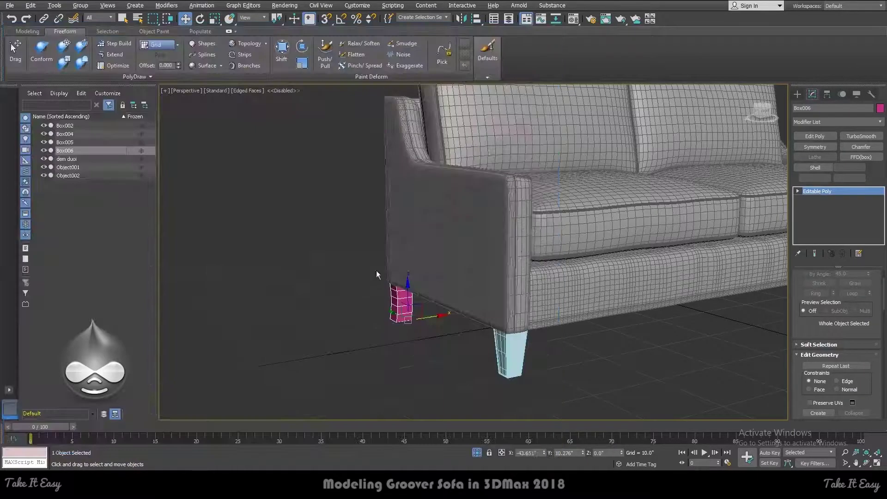
Try moving the leg's middle vertices in Left view, then undo the move
middle_click_drag(376, 270, 421, 268, "alt")
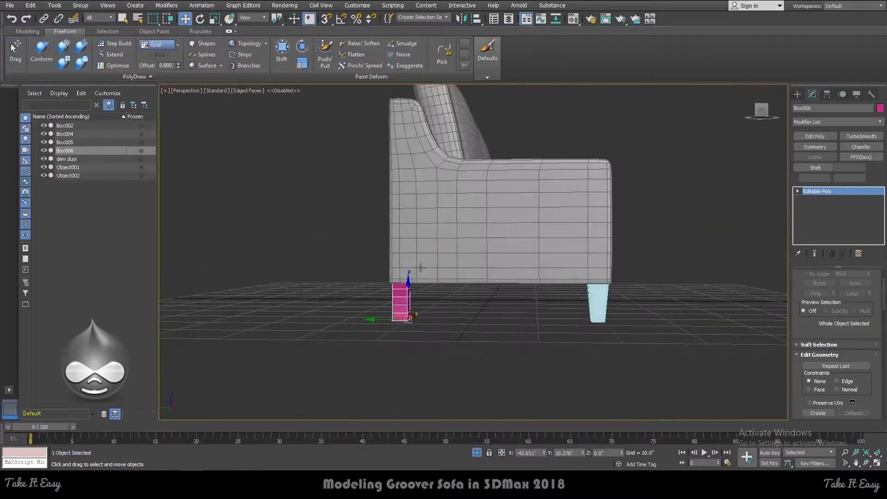
key("l")
scroll(403, 281, "up", 3)
key("1")
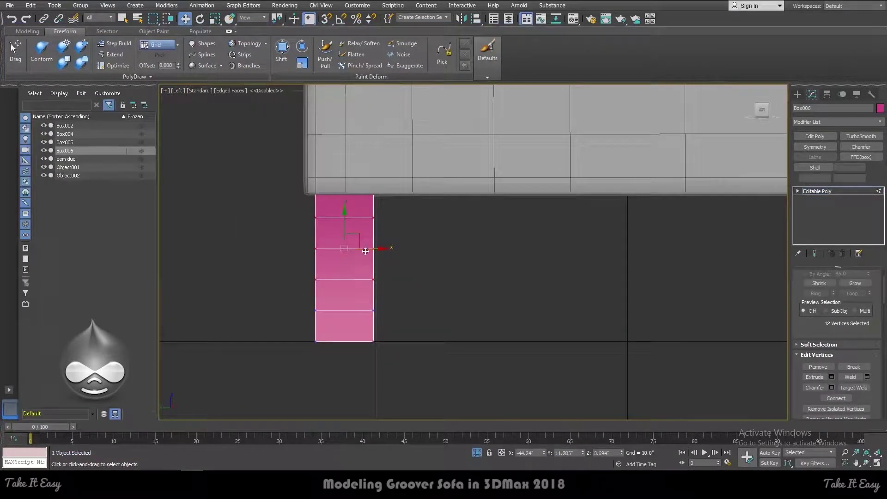
left_click_drag(365, 257, 390, 258)
key("ctrl+z")
key("ctrl+z")
scroll(342, 271, "down", 5)
key("p")
scroll(381, 298, "down", 3)
mouse_move(385, 282)
middle_mouse_down("alt")
mouse_move(336, 290)
mouse_move(374, 287)
mouse_move(342, 298)
middle_mouse_up("alt")
key("l")
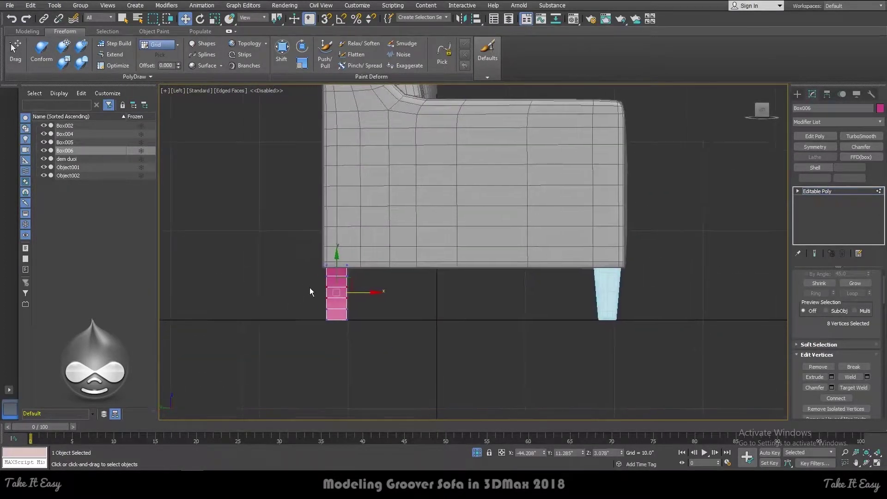
scroll(310, 288, "up", 3)
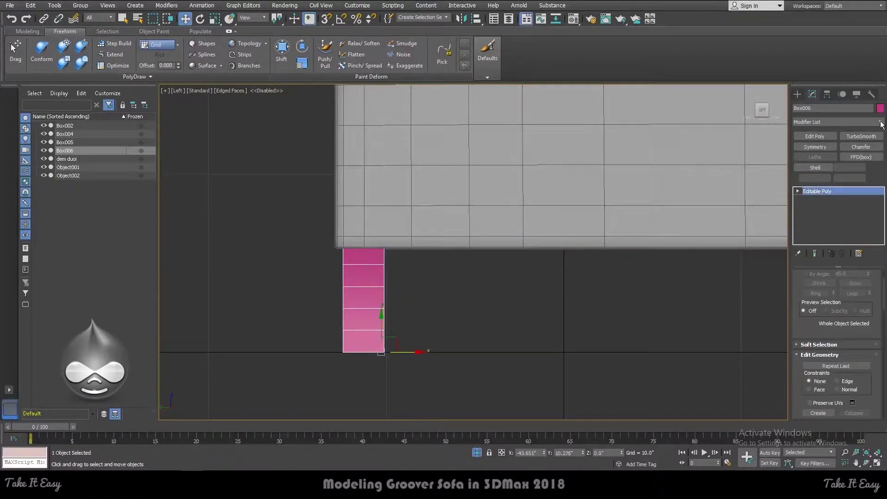
Add an FFD 2x2x2 and skew its bottom points, then delete that modifier
left_click(837, 122)
left_click(828, 296)
left_click_drag(450, 332, 324, 360)
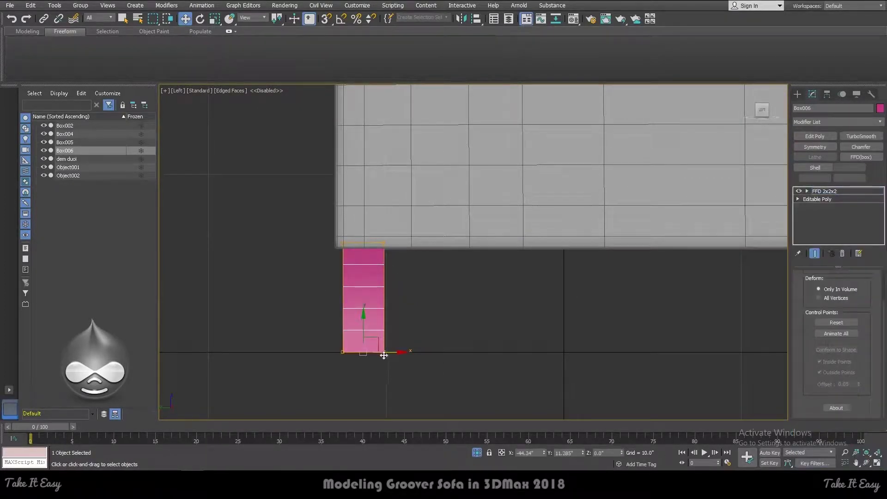
left_click_drag(382, 353, 370, 353)
right_click(841, 195)
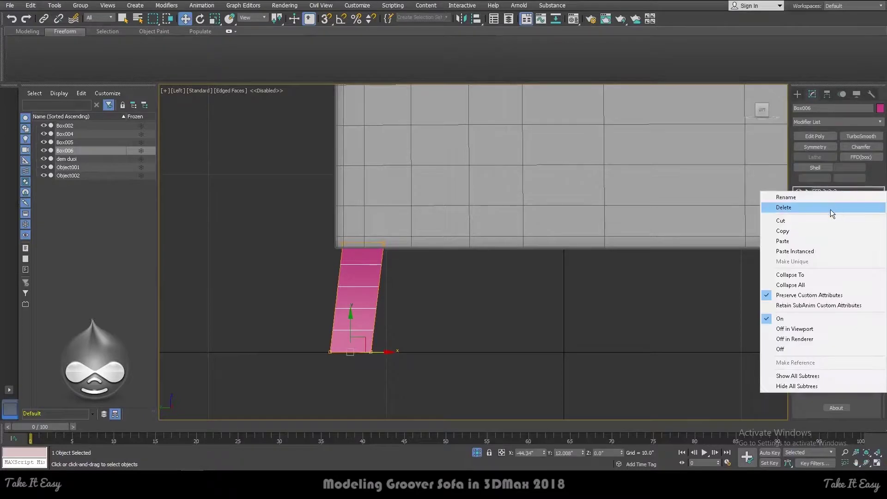
left_click(830, 209)
Add FFD 3x3x3 and slide its bottom control points left to slant the leg
left_click(836, 122)
key("f")
left_click(813, 147)
left_click_drag(443, 326, 321, 382)
left_click_drag(396, 353, 391, 354)
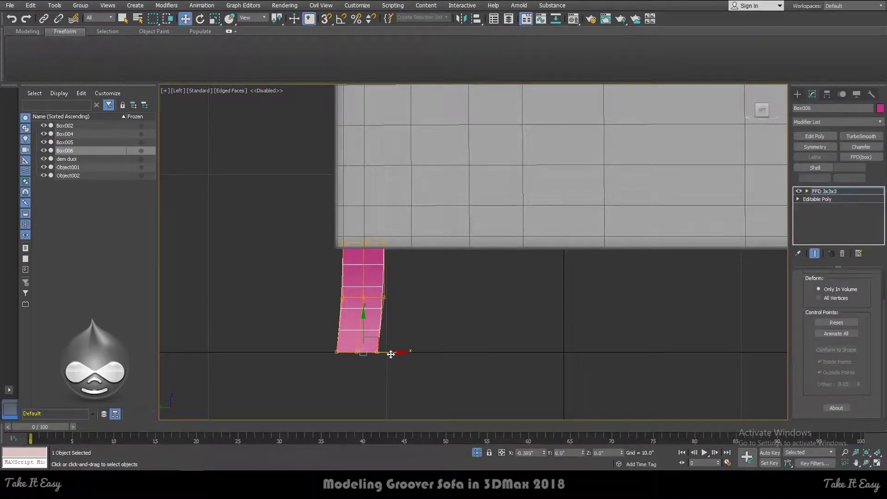
middle_click_drag(411, 293, 323, 273, "alt")
key("p")
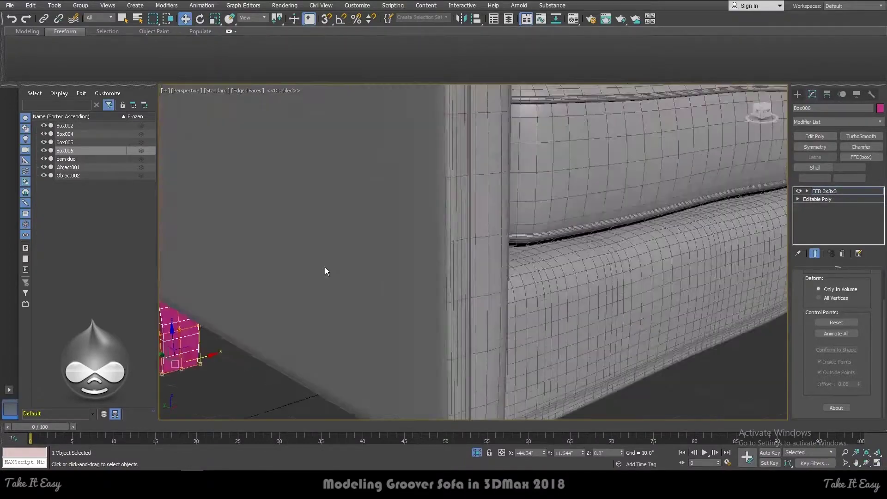
scroll(299, 275, "down", 3)
scroll(223, 287, "up", 2)
middle_click_drag(239, 291, 236, 295, "alt")
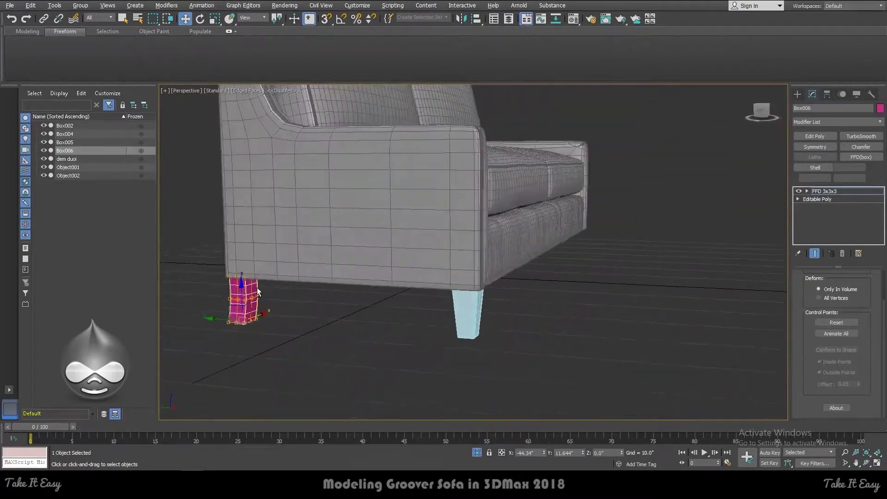
Convert the leg to Editable Poly and connect its edge ring with two pinched edges
right_click(236, 295)
mouse_move(278, 390)
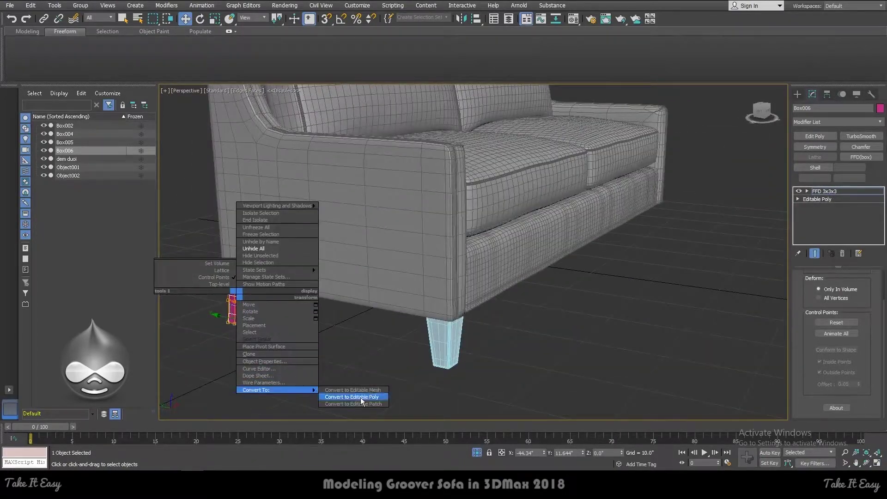
left_click(352, 397)
key("2")
key("ctrl+shift+e")
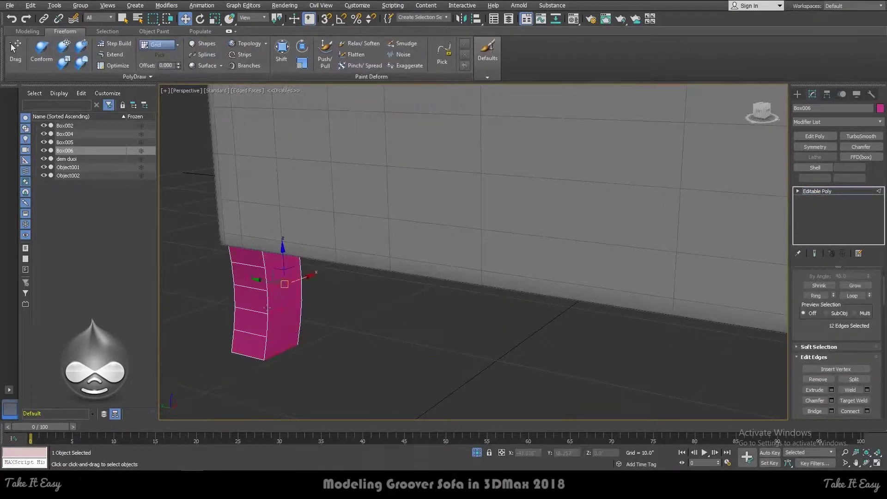
scroll(253, 320, "up", 2)
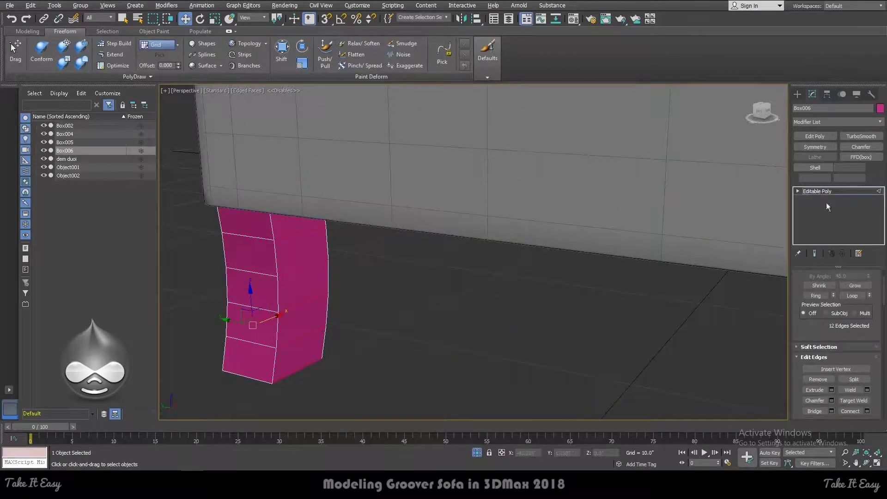
left_click(867, 411)
left_click_drag(480, 257, 480, 193)
left_click_drag(486, 131, 486, 135)
key("Return")
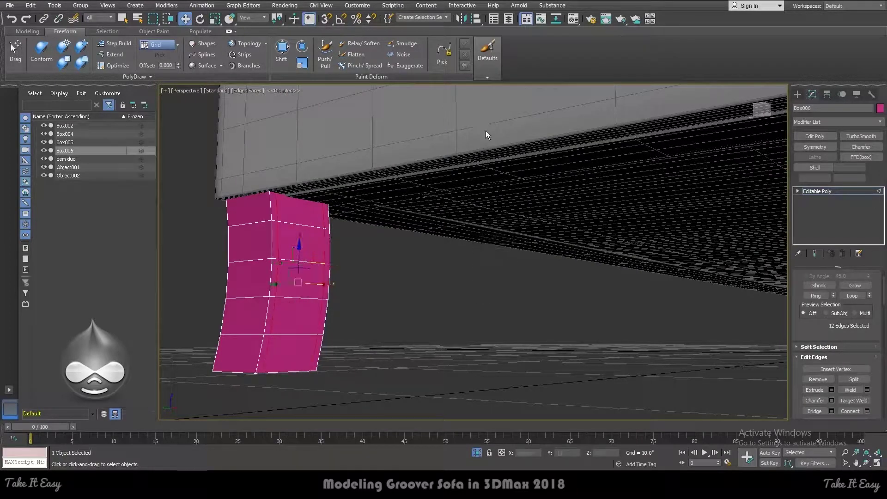
Connect another edge ring and insert an extra edge loop with Swift Loop
left_click(238, 203)
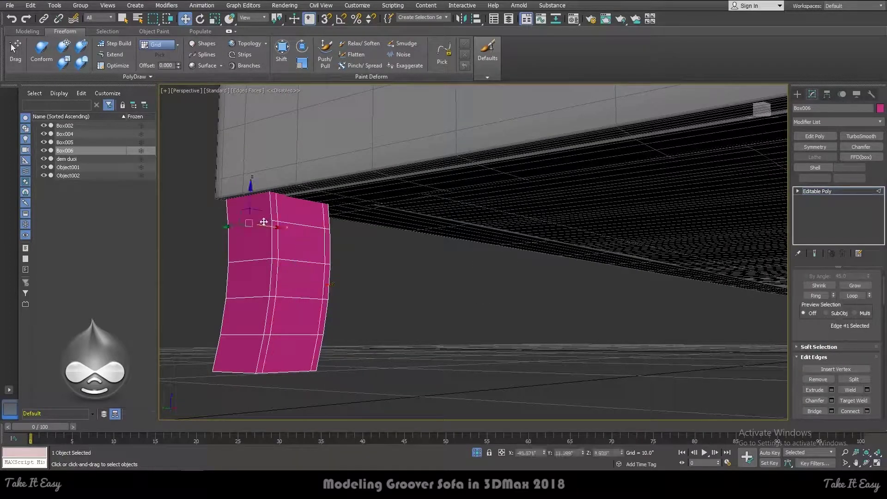
left_click(867, 411)
key("Return")
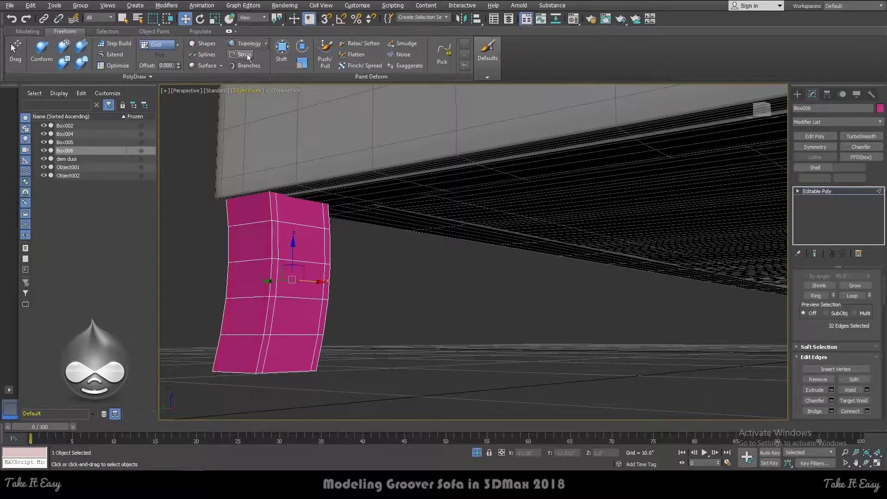
left_click(40, 37)
left_click(345, 40)
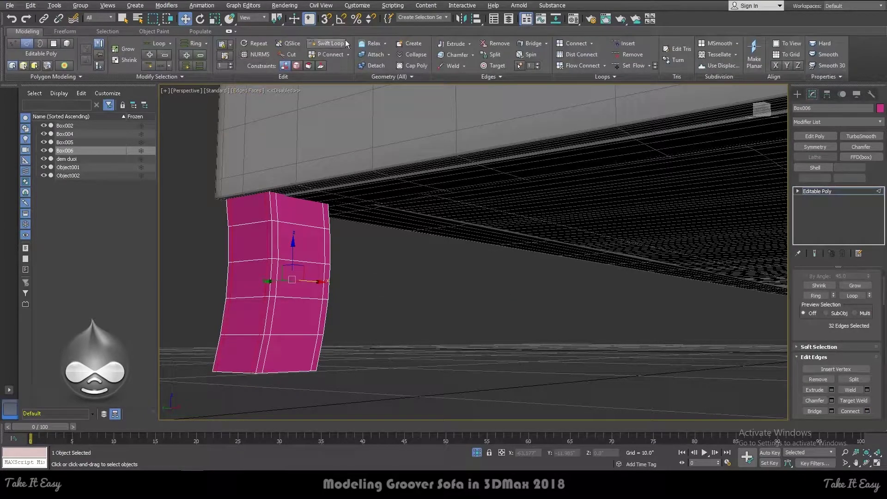
scroll(277, 208, "up", 2)
left_click(266, 172)
middle_click_drag(268, 185, 278, 303, "alt")
Change the leg's object colour to grey
key("w")
scroll(415, 233, "down", 3)
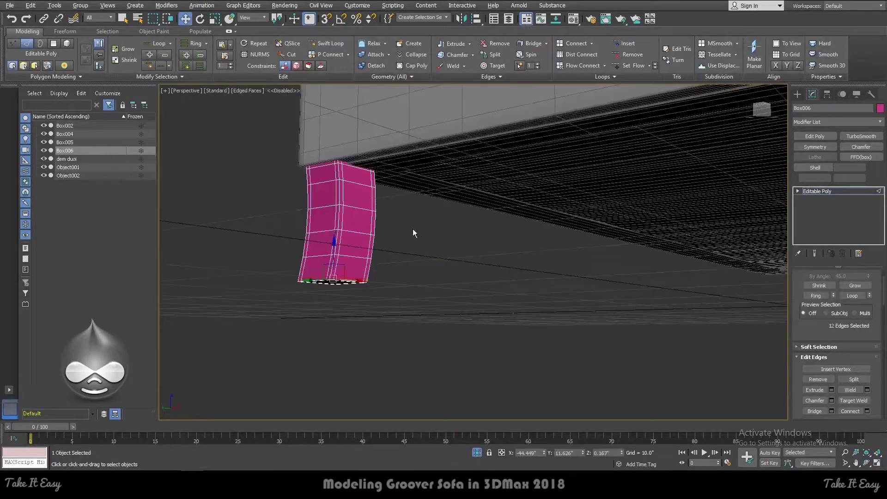
left_click(817, 191)
left_click(881, 108)
left_click(363, 196)
left_click(491, 285)
Add TurboSmooth to the leg, preview it, then delete the modifier
left_click(844, 138)
key("F4")
scroll(462, 231, "down", 3)
scroll(326, 255, "up", 3)
scroll(327, 254, "up", 2)
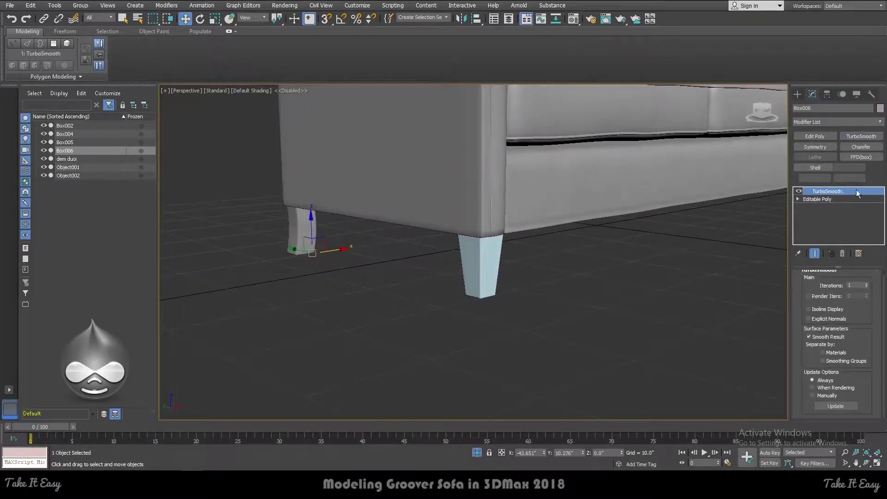
right_click(836, 190)
left_click(816, 205)
left_click_drag(829, 337, 829, 281)
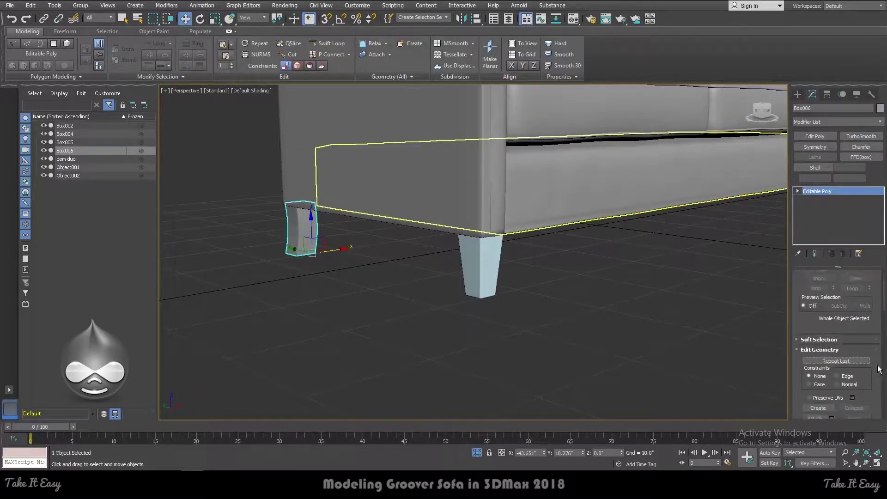
Collapse front leg Box005 to Editable Poly and attach it to Box006
left_click(815, 405)
left_click(472, 270)
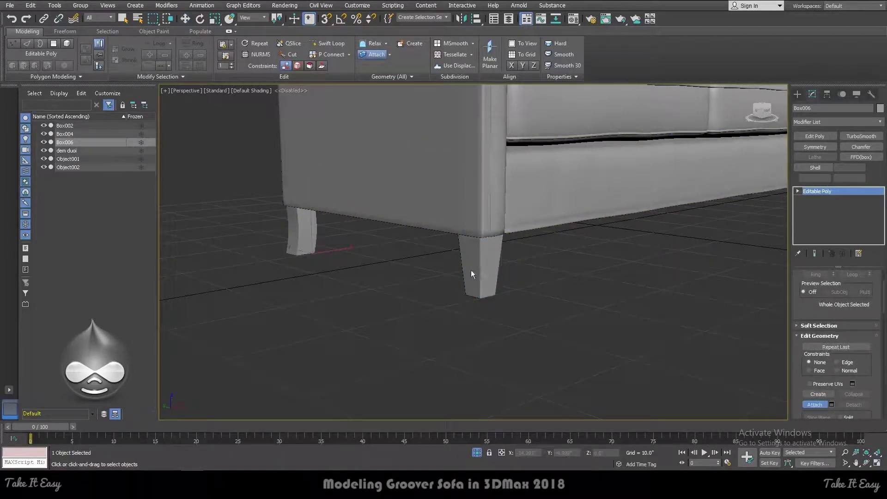
key("F4")
scroll(458, 271, "up", 2)
key("ctrl+z")
key("w")
right_click(826, 194)
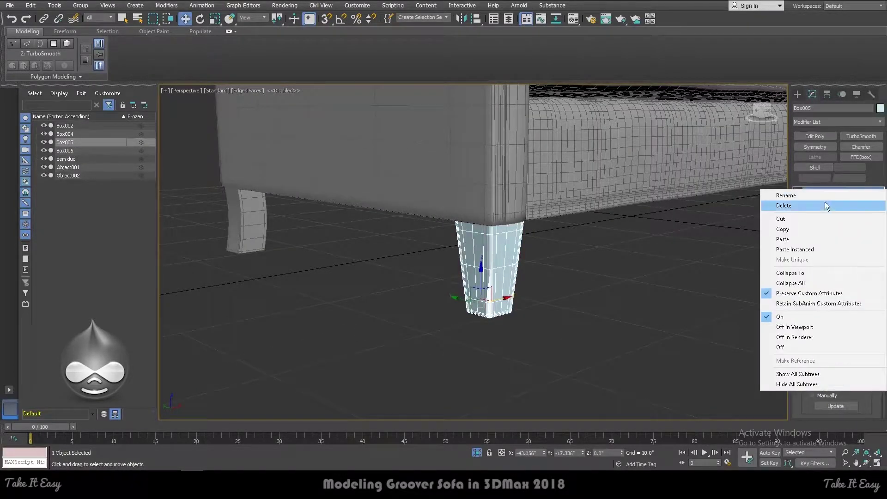
left_click(813, 290)
left_click(254, 222)
left_click(815, 404)
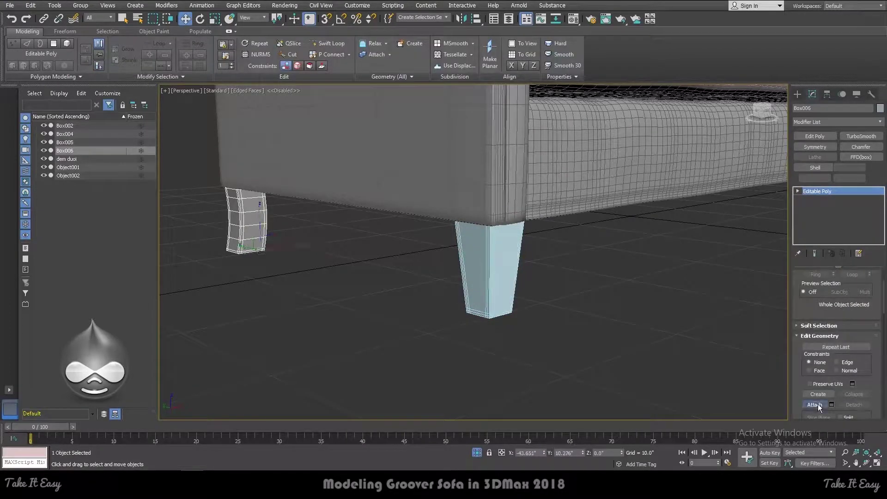
left_click(489, 271)
mouse_move(690, 222)
middle_mouse_down("alt")
mouse_move(523, 234)
mouse_move(545, 226)
middle_mouse_up("alt")
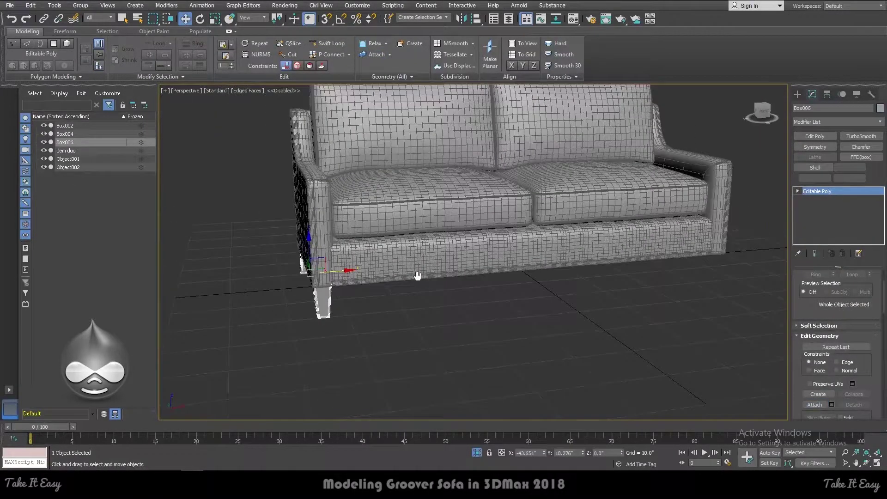
Centre the legs' pivot and align it to the sofa base with Affect Pivot Only
left_click(827, 94)
left_click(838, 159)
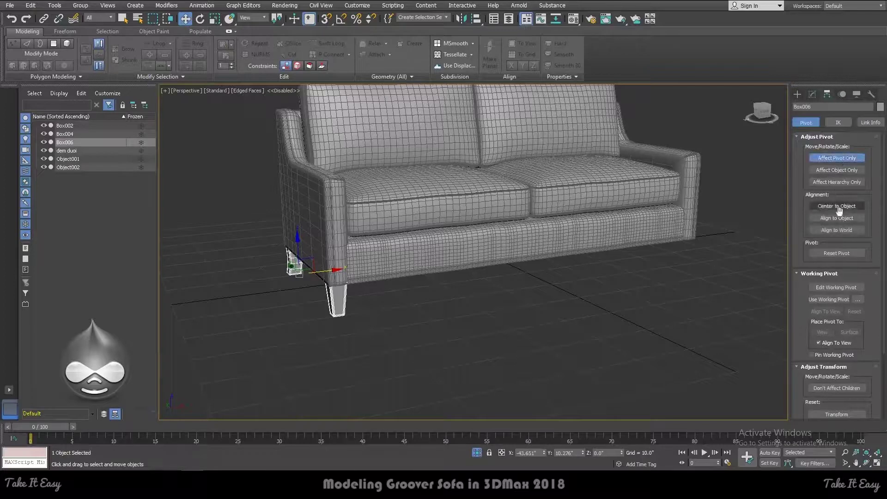
left_click(841, 207)
left_click(477, 21)
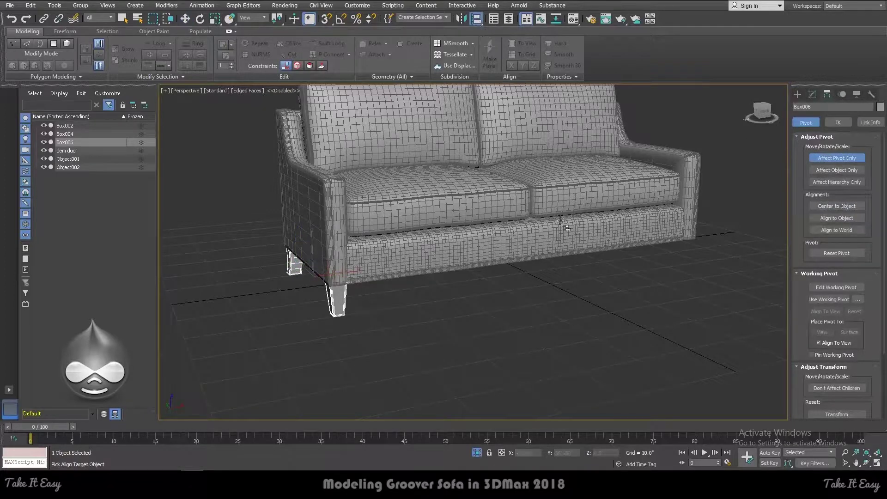
left_click(525, 232)
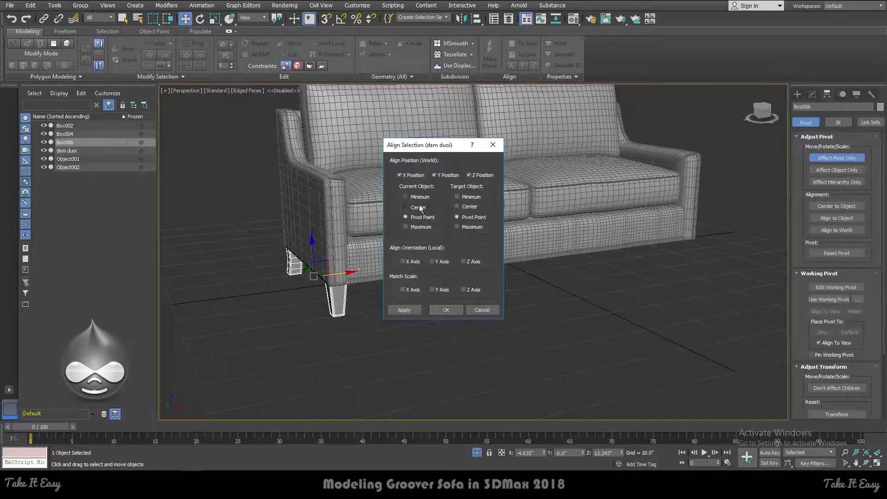
left_click(446, 310)
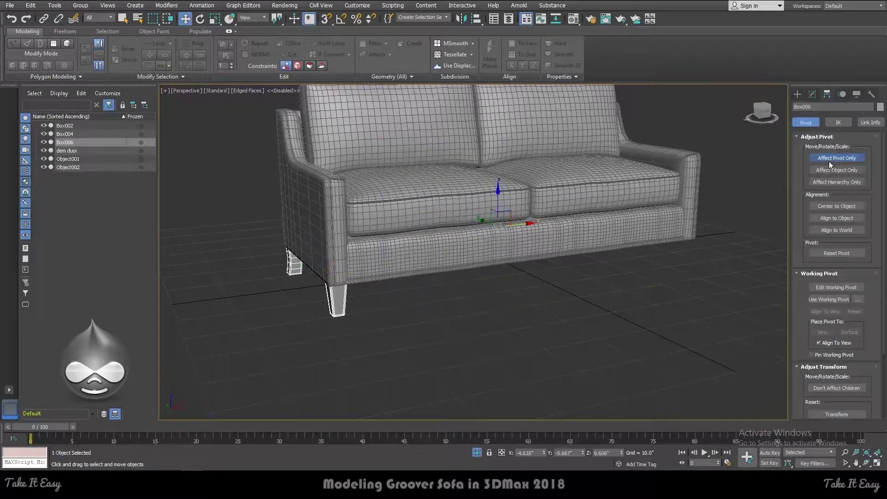
left_click(830, 159)
Mirror the legs across X as an independent copy, Box007
left_click(462, 19)
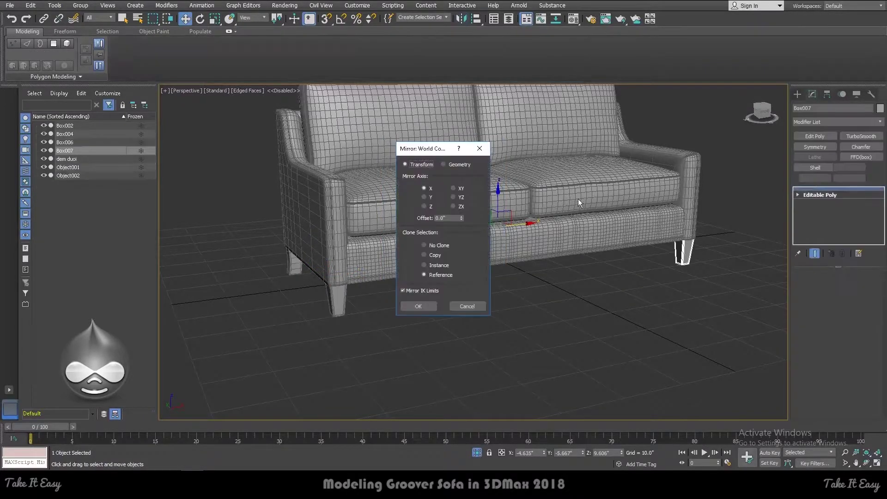
left_click(444, 164)
left_click(425, 255)
left_click(419, 307)
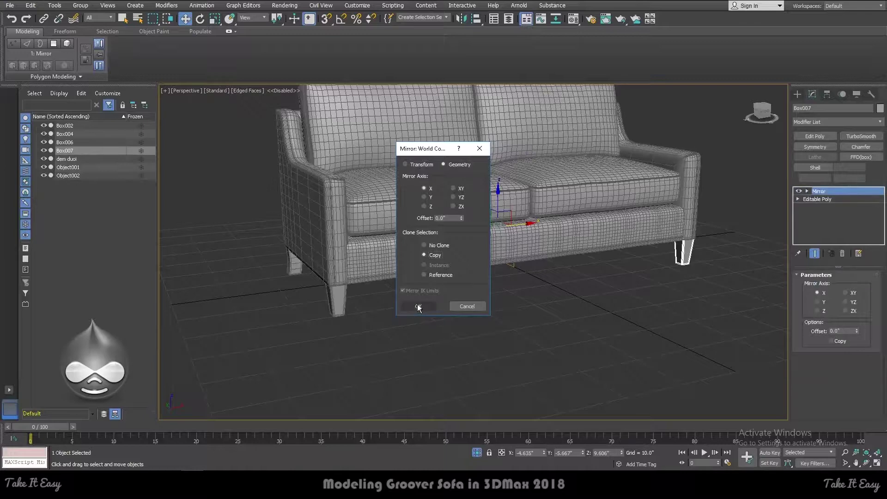
Attach the mirrored legs Box007 into Box006 and clear the selection
left_click(344, 298)
scroll(818, 398, "down", 3)
left_click(816, 397)
left_click(685, 253)
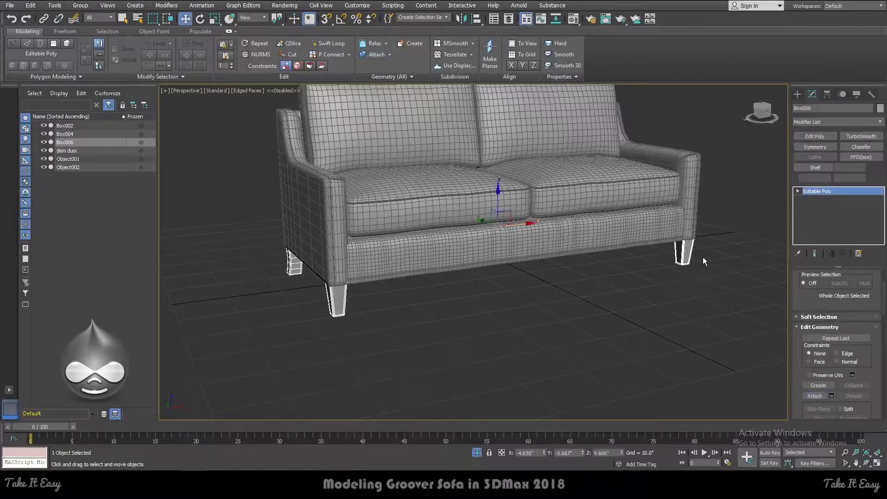
middle_click_drag(704, 257, 601, 240, "alt")
left_click(478, 271)
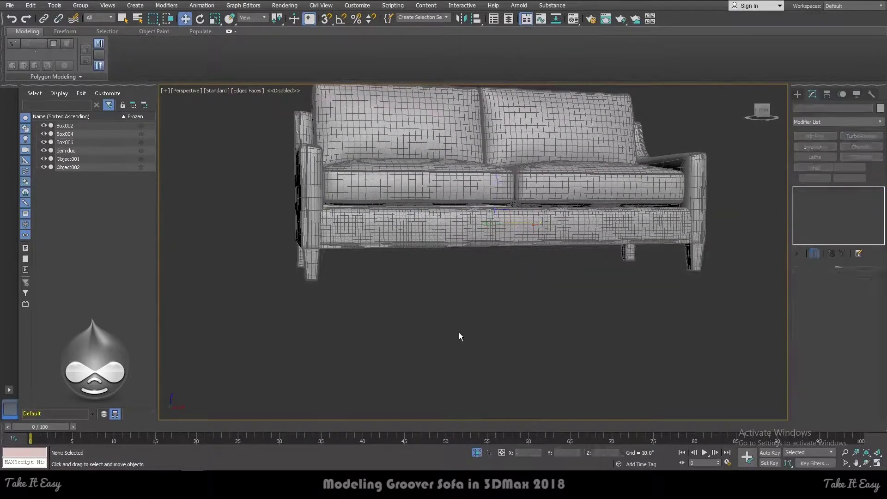
Select all six sofa parts and measure their overall dimensions with Utilities > Measure
key("F4")
scroll(439, 300, "down", 2)
left_click_drag(603, 132, 318, 272)
scroll(449, 267, "down", 1)
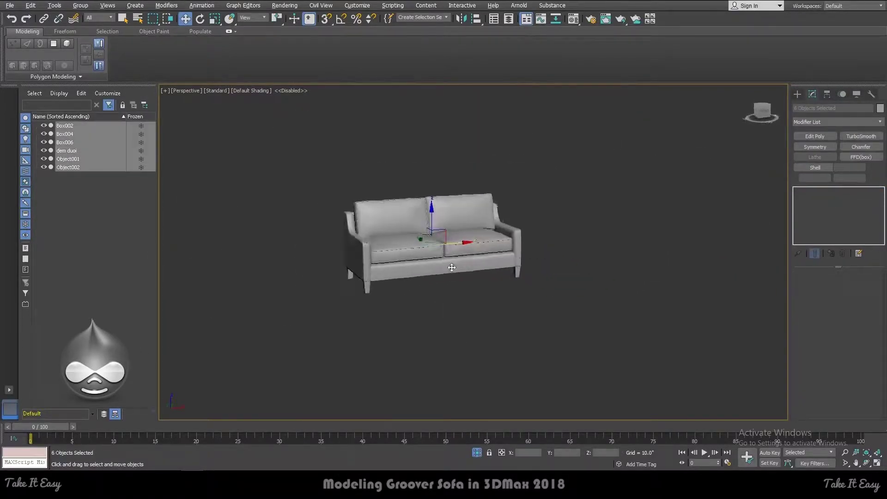
left_click(872, 94)
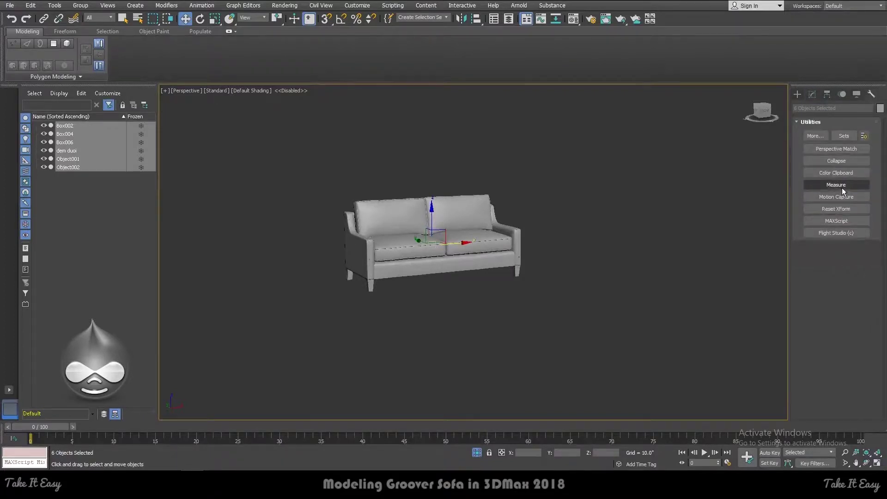
left_click(843, 188)
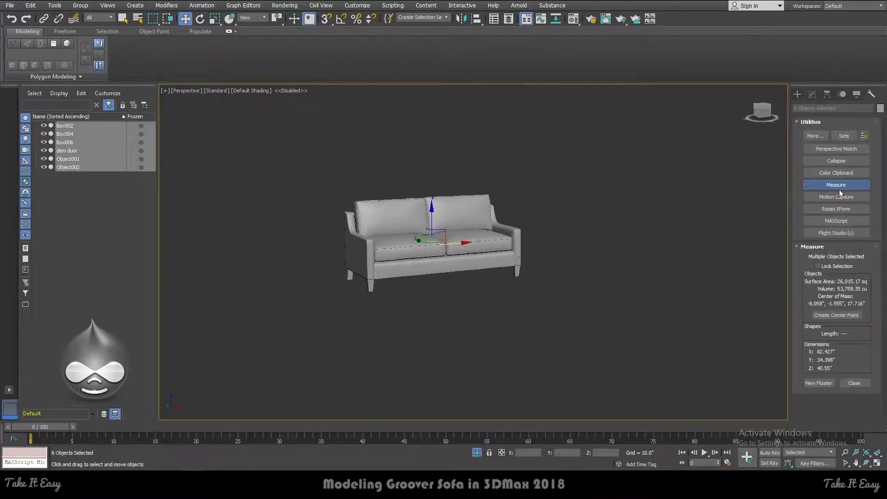
In Front view, select the cushion parts and lower them slightly
left_click(506, 136)
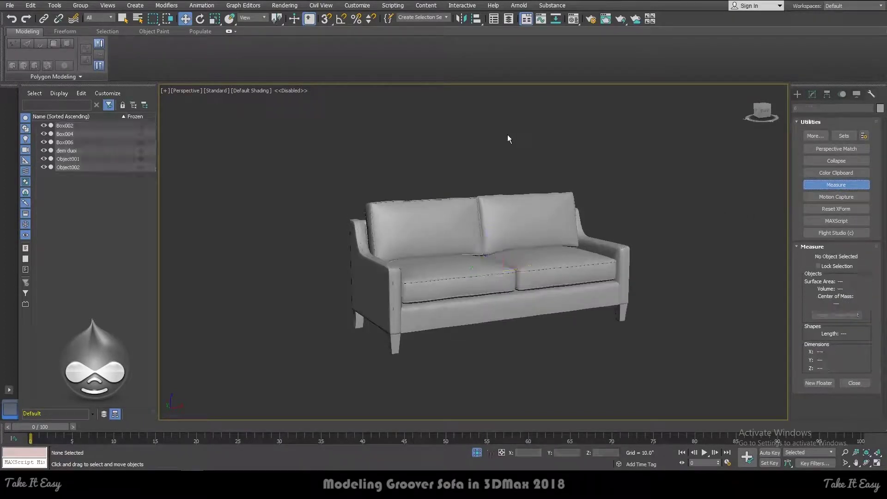
key("f")
scroll(555, 143, "down", 1)
scroll(410, 217, "down", 3)
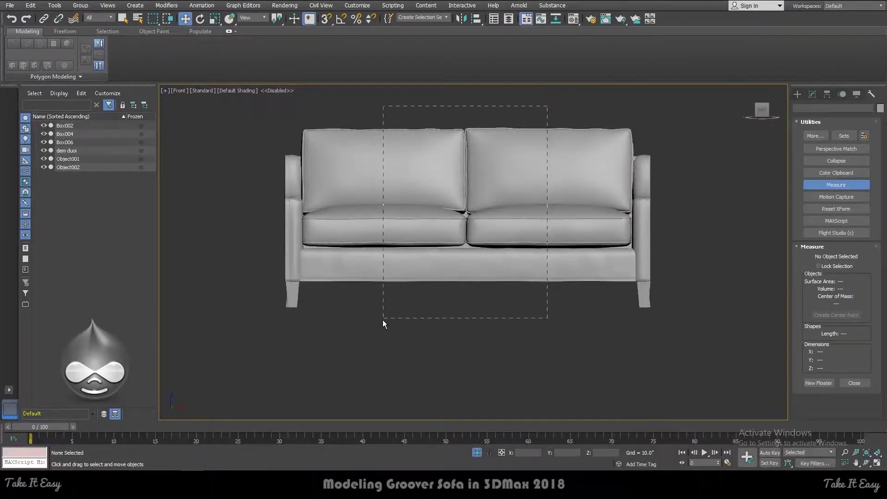
left_click_drag(548, 106, 383, 319)
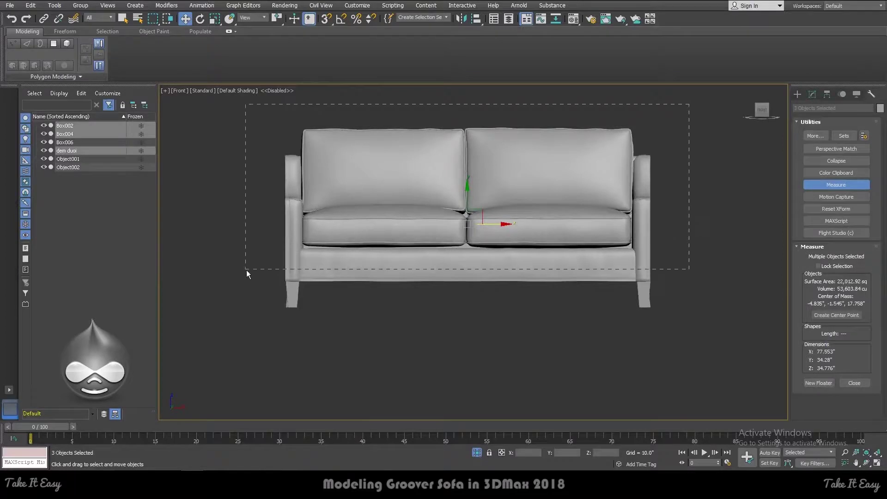
left_click_drag(247, 273, 246, 274)
left_click_drag(468, 194, 468, 200)
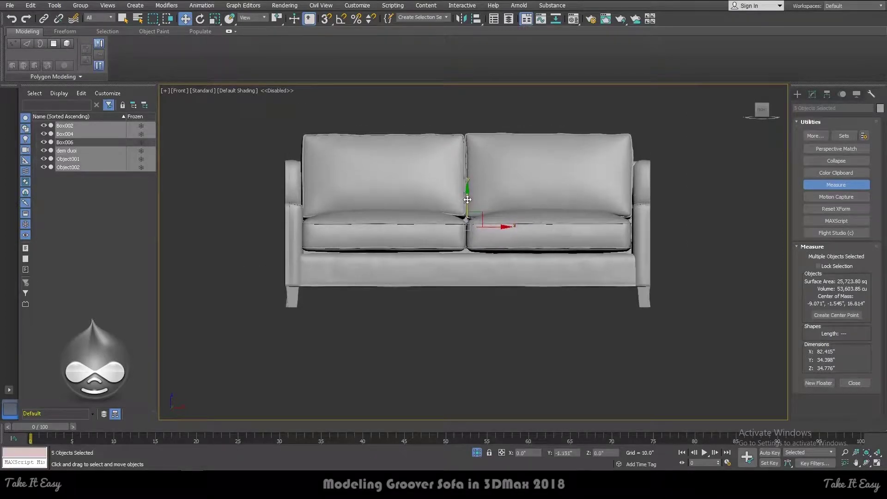
Return to Perspective view and compare the sofa with the Day9.jpg reference photo
key("p")
middle_click_drag(468, 199, 336, 271, "alt")
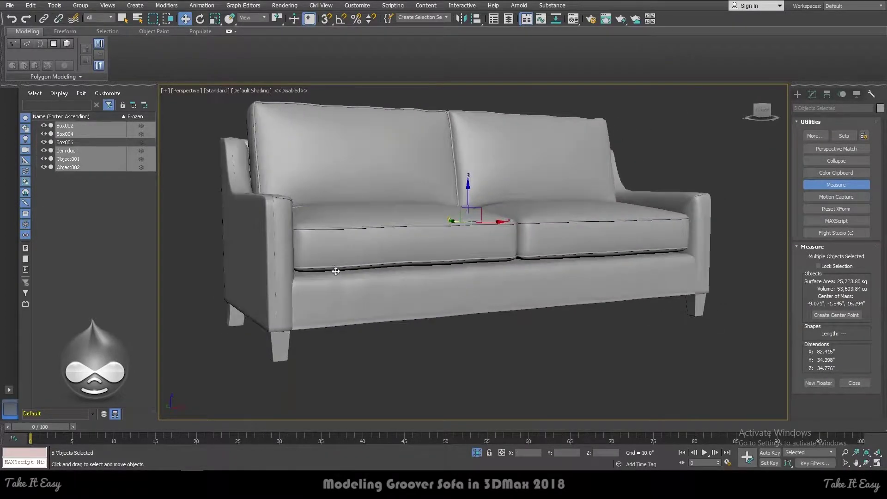
key("alt+Tab")
scroll(277, 244, "down", 2, "ctrl")
scroll(245, 227, "down", 3, "ctrl")
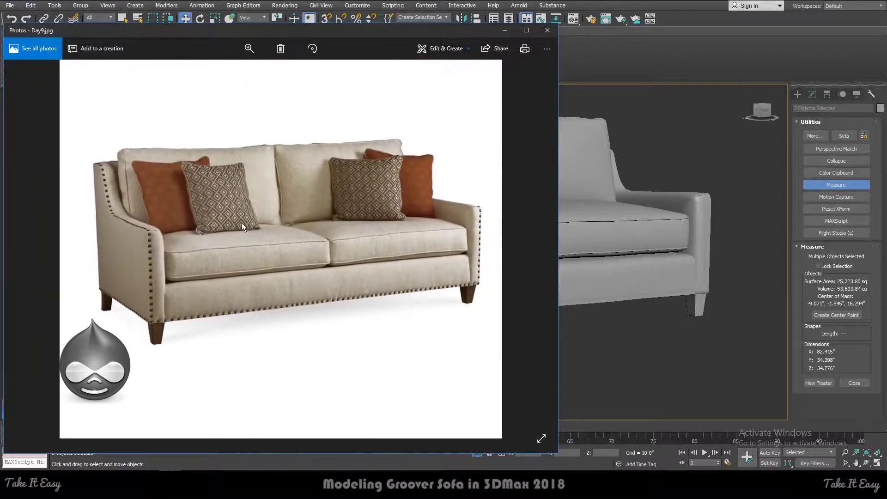
key("alt+Tab")
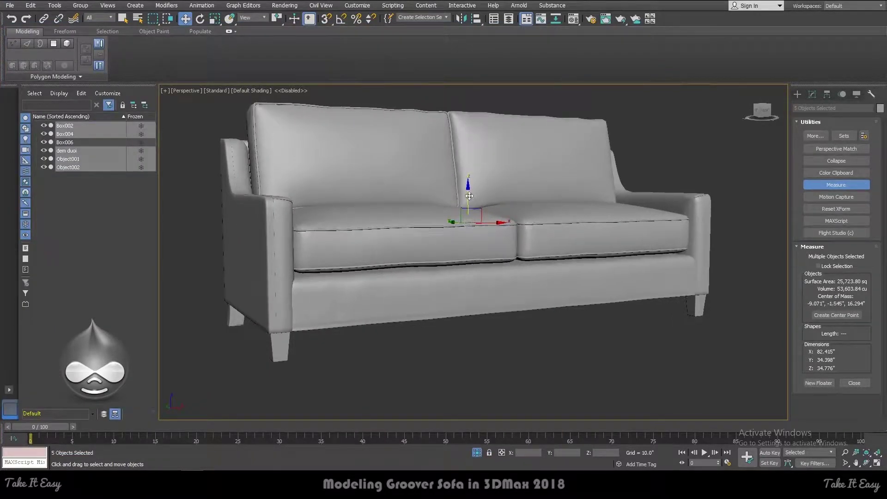
Nudge the selected cushions slightly lower and check them against the reference photo
left_click_drag(469, 196, 473, 196)
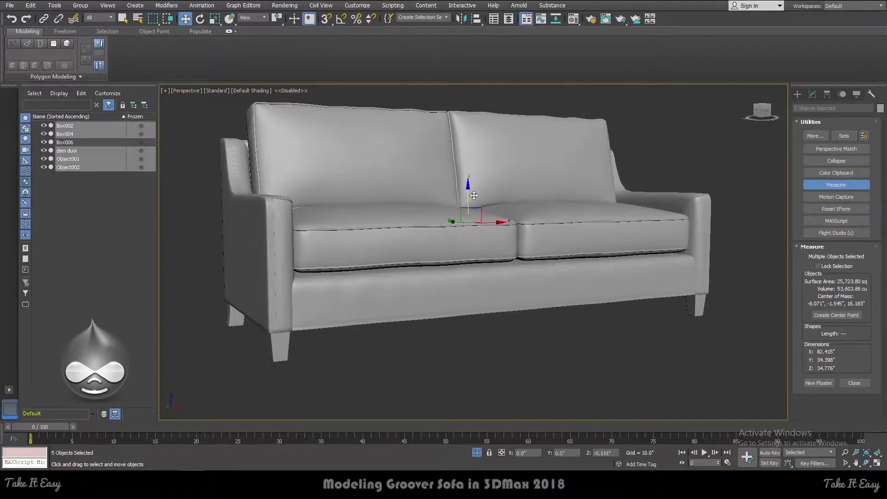
key("alt+Tab")
key("alt+Tab")
scroll(644, 263, "down", 4)
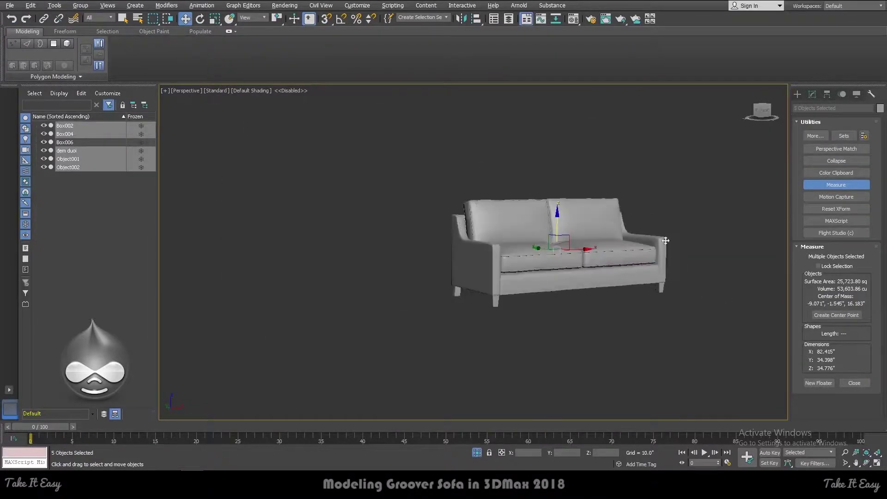
left_click_drag(256, 377, 255, 376)
scroll(575, 295, "up", 2)
scroll(574, 295, "up", 3)
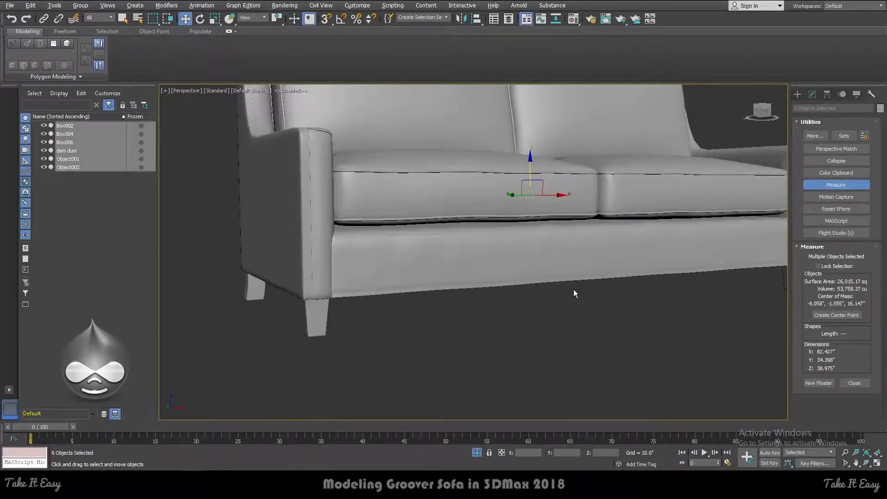
scroll(547, 222, "down", 2)
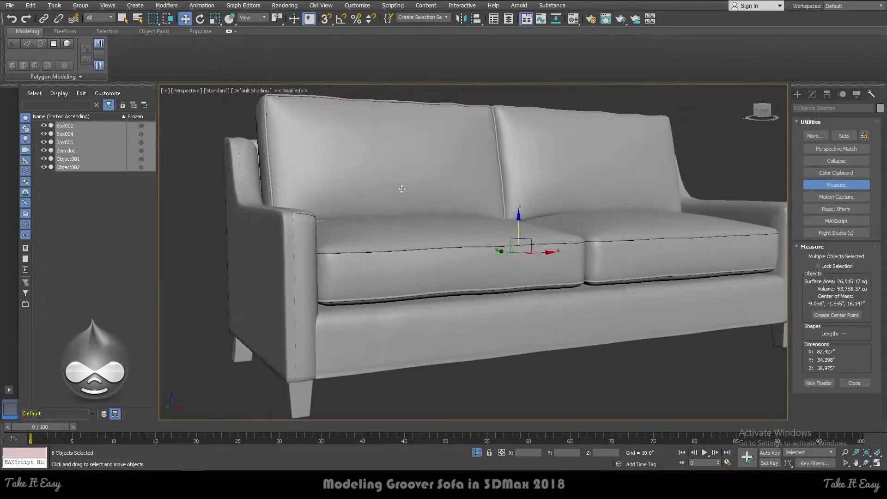
Select back cushion object Box004, inspect it against the photo, and show its TurboSmooth stack
left_click(427, 148)
middle_click_drag(427, 149, 429, 242, "alt")
scroll(429, 241, "up", 2)
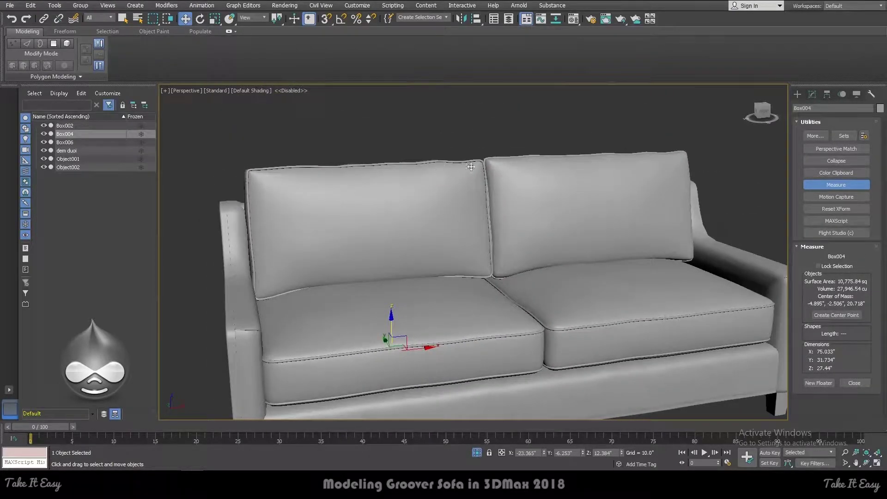
middle_click_drag(457, 180, 337, 210, "alt")
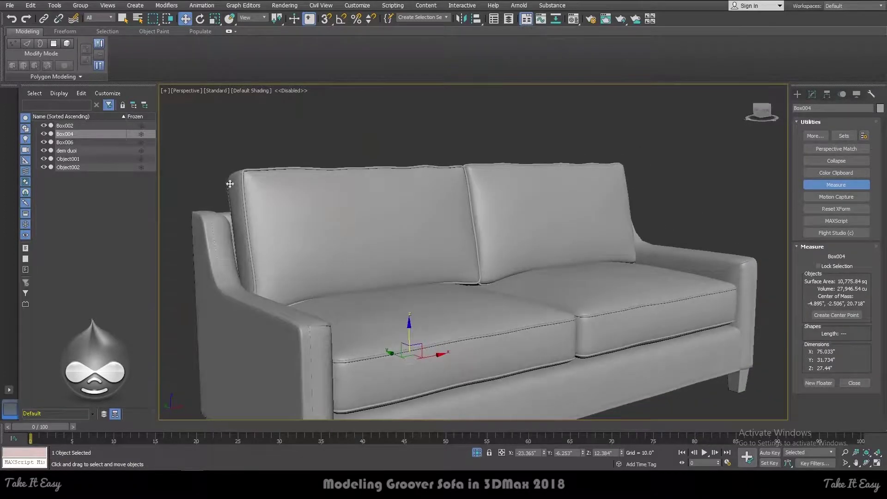
key("alt+Tab")
key("alt+Tab")
left_click(806, 96)
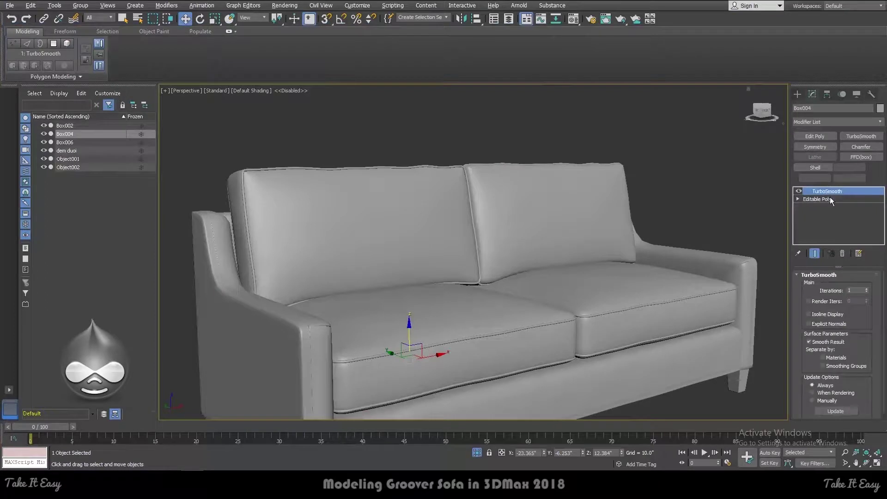
Select both back cushions of Box004 at Editable Poly Element level
left_click_drag(467, 127, 400, 187)
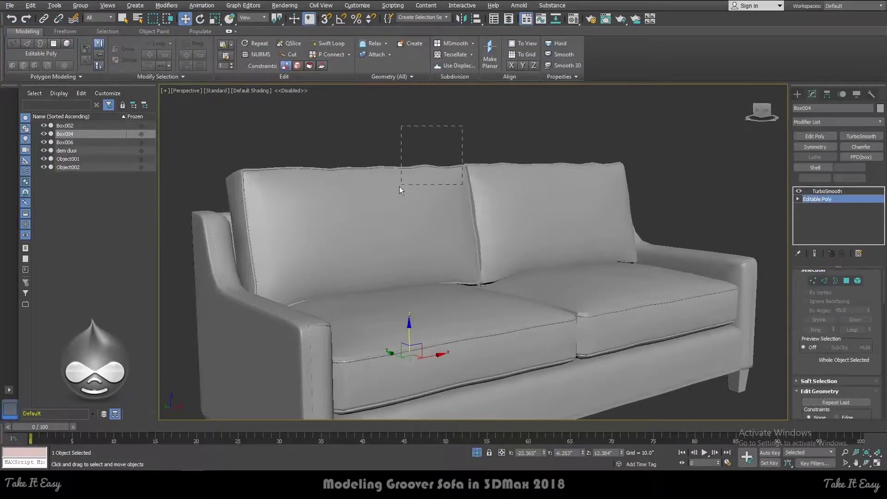
left_click(840, 200)
left_click(858, 281)
left_click(508, 208)
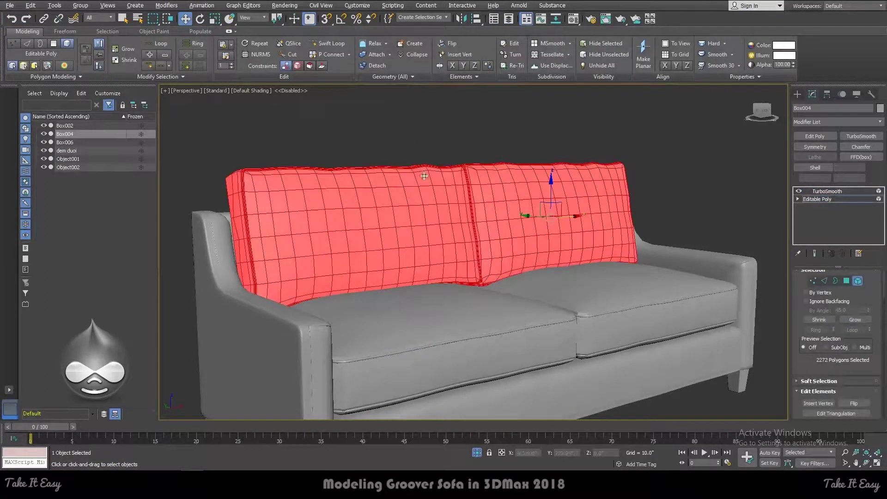
Add an FFD 2x2x2 lattice and offset its control points in Y from Left view
left_click(881, 122)
left_click(813, 137)
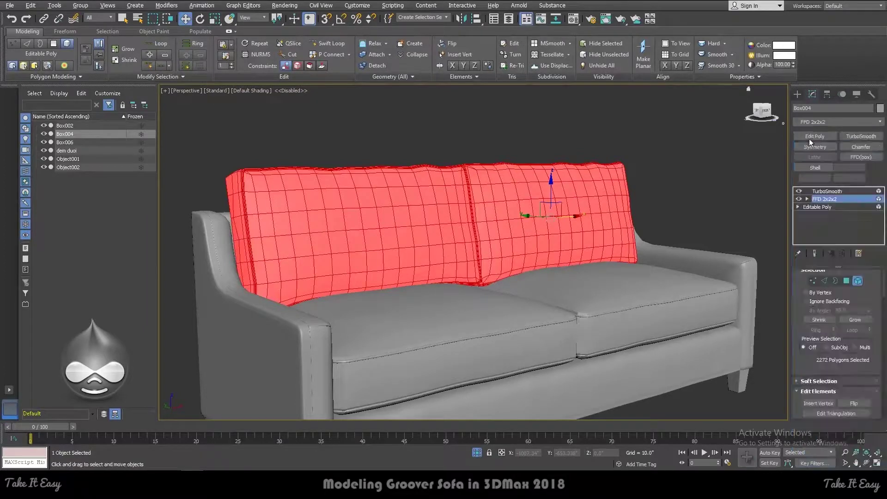
key("l")
key("z")
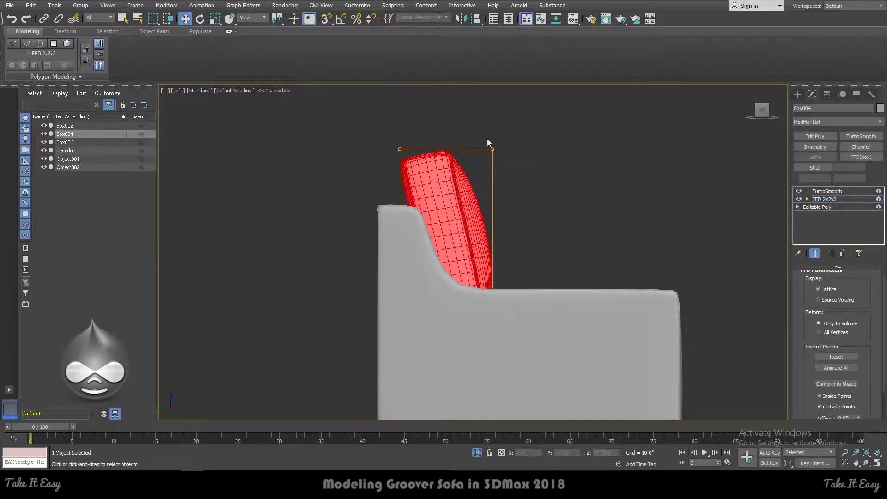
left_click(502, 452)
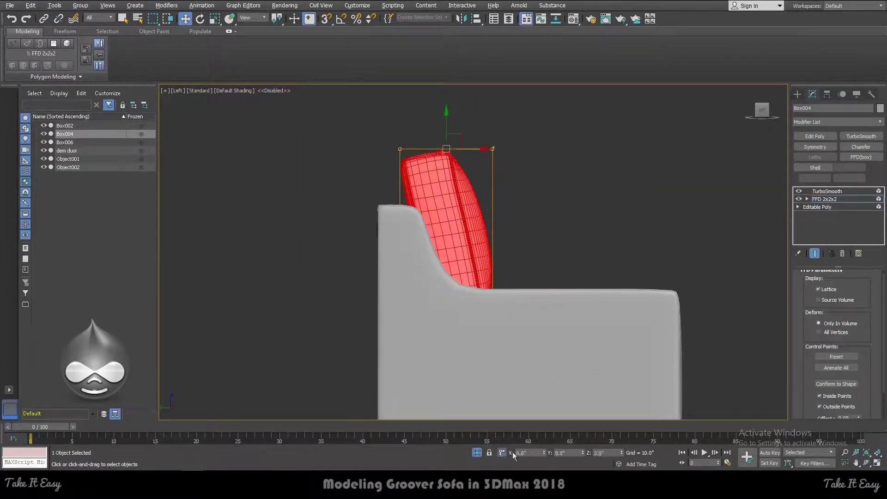
left_click(580, 453)
key("Return")
Collapse the FFD 2x2x2 deformation into the back cushions' mesh
key("p")
scroll(532, 204, "down", 5)
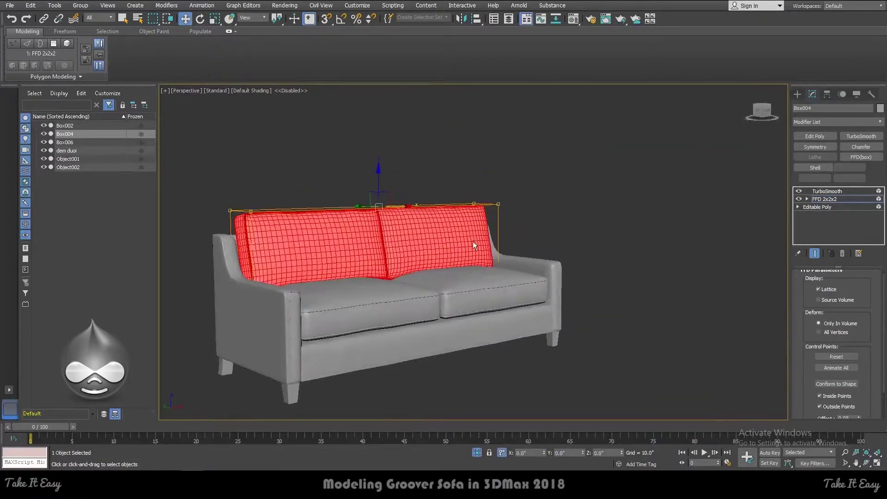
middle_click_drag(475, 240, 431, 248)
right_click(839, 200)
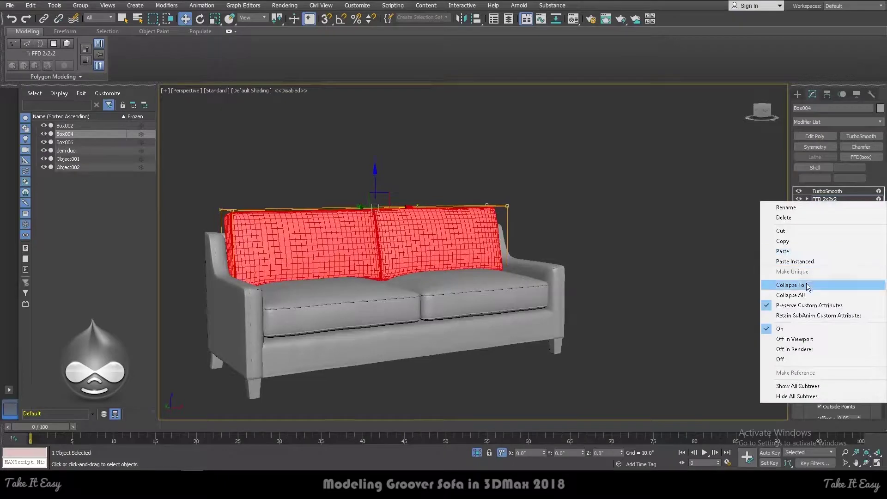
left_click(779, 287)
left_click(486, 273)
middle_click_drag(486, 274, 549, 185, "alt")
scroll(549, 179, "down", 3)
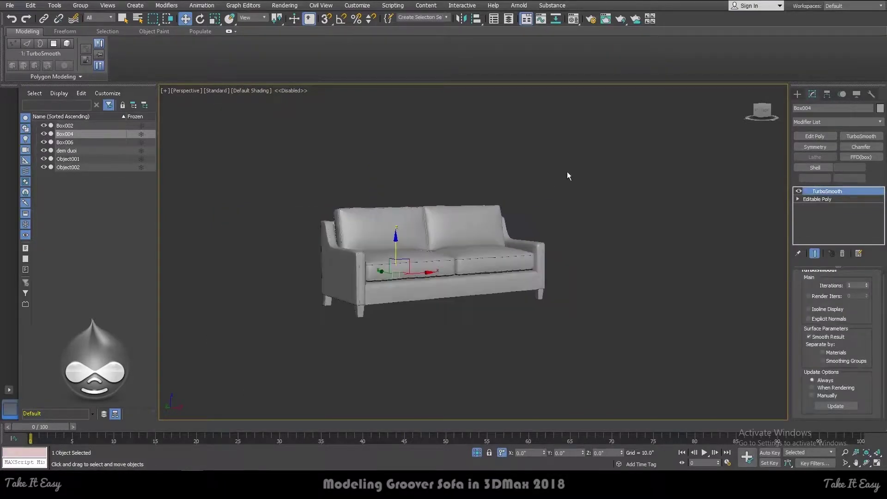
Re-measure the whole sofa at 82.427×34.398×38.078
key("ctrl+a")
scroll(549, 179, "up", 3)
left_click(871, 94)
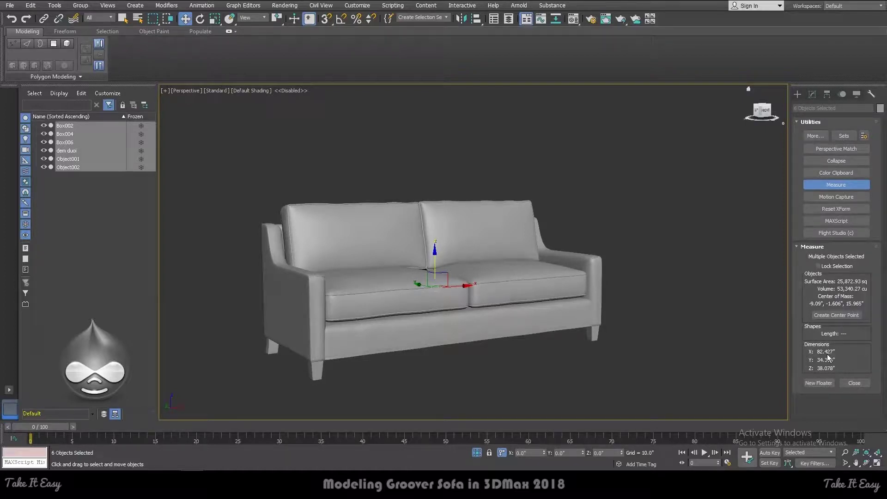
Select all six sofa parts in Front view and add one shared FFD 2x2x2 modifier
left_click(670, 273)
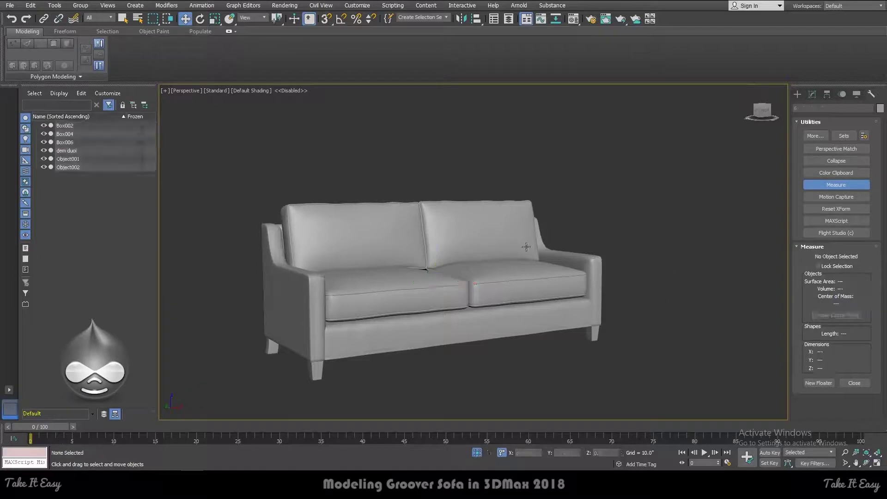
key("f")
key("ctrl+a")
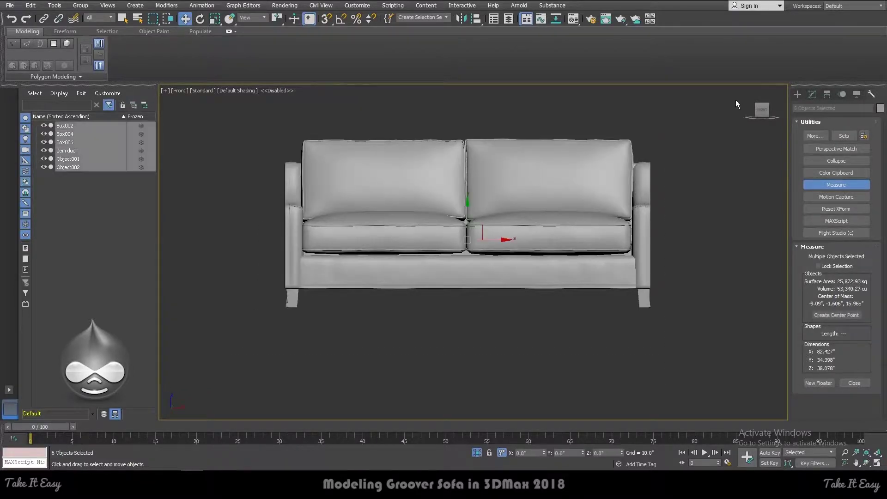
left_click(813, 94)
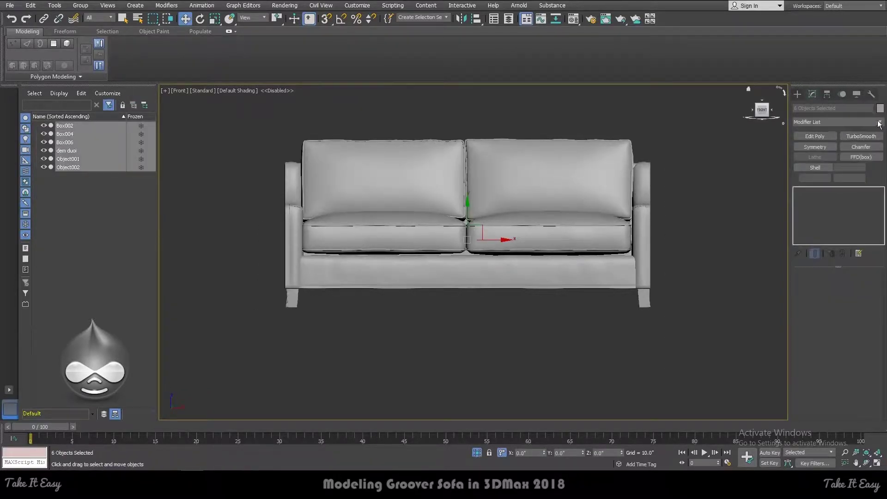
left_click(872, 122)
scroll(832, 185, "down", 10)
left_click(825, 136)
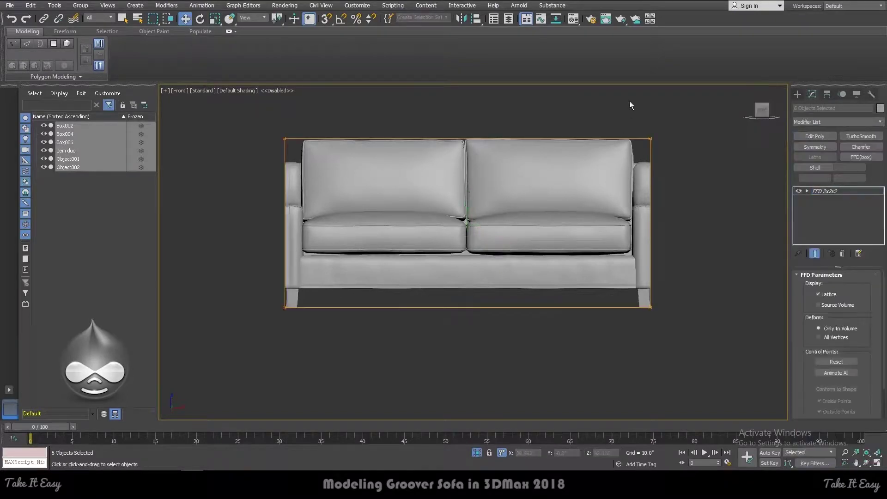
Nudge the selection along X, then select Box004 on its own
left_click(532, 453)
type("0")
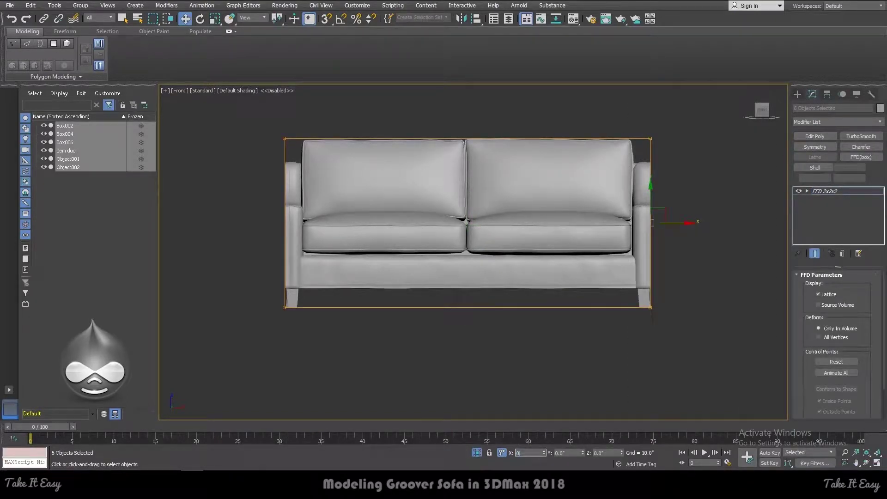
key("Return")
key("x")
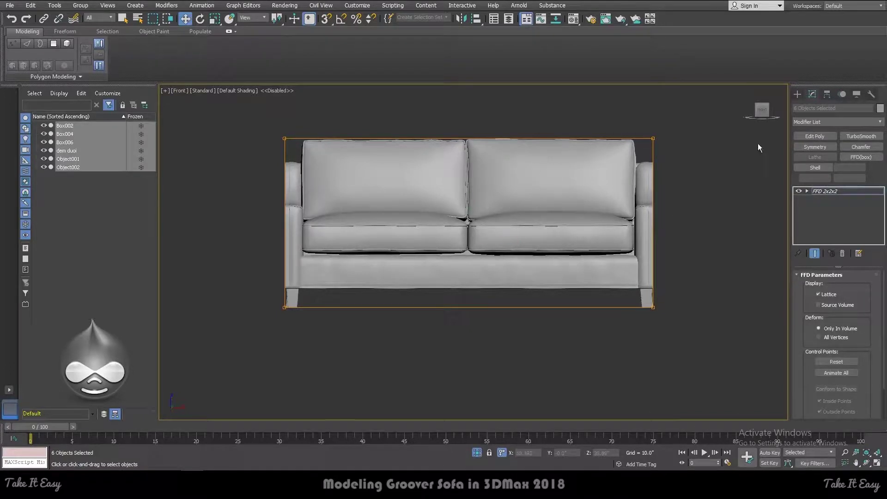
left_click(586, 170)
Move FFD 2x2x2 below TurboSmooth and collapse it on Box004 and the lower cushion
left_click_drag(823, 191, 821, 208)
right_click(827, 206)
left_click(795, 283)
left_click(490, 275)
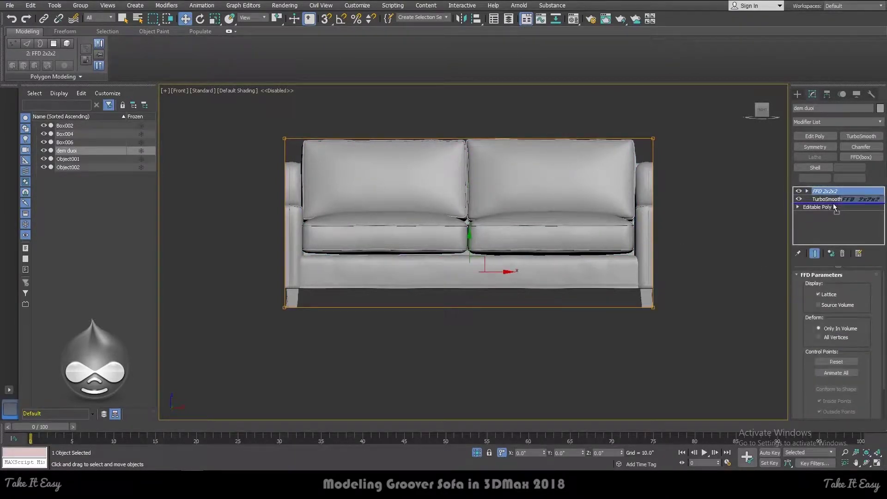
left_click_drag(834, 192, 828, 203)
right_click(827, 199)
left_click(795, 283)
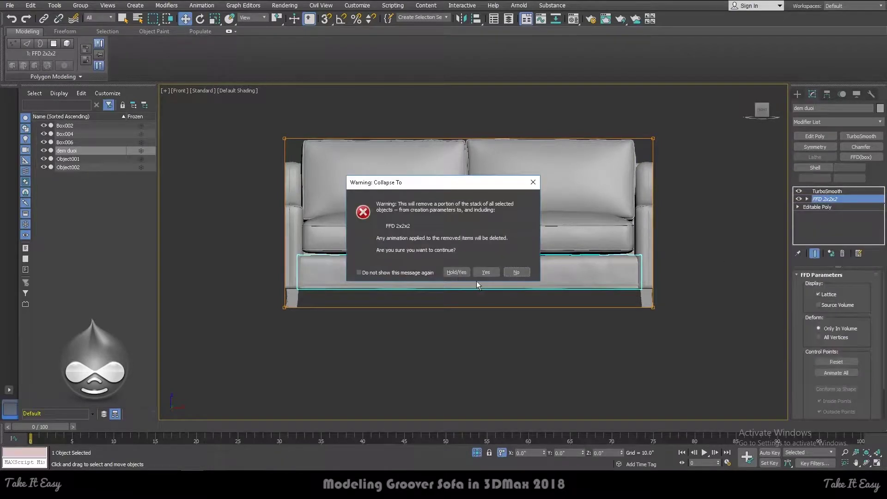
left_click(485, 273)
Collapse the FFD below TurboSmooth on the right arm Object002 and left arm Object001
left_click(650, 214)
left_click_drag(828, 190, 828, 203)
right_click(828, 199)
left_click(813, 283)
left_click(486, 272)
left_click(290, 203)
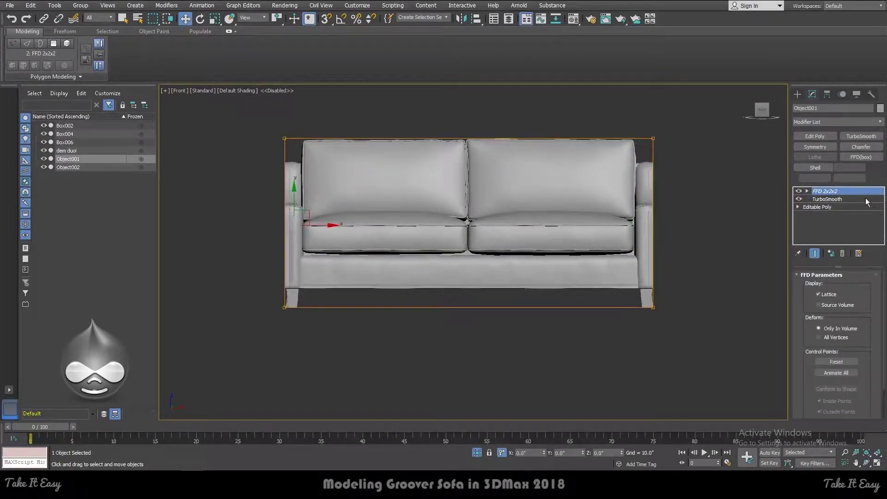
left_click(832, 199)
right_click(836, 204)
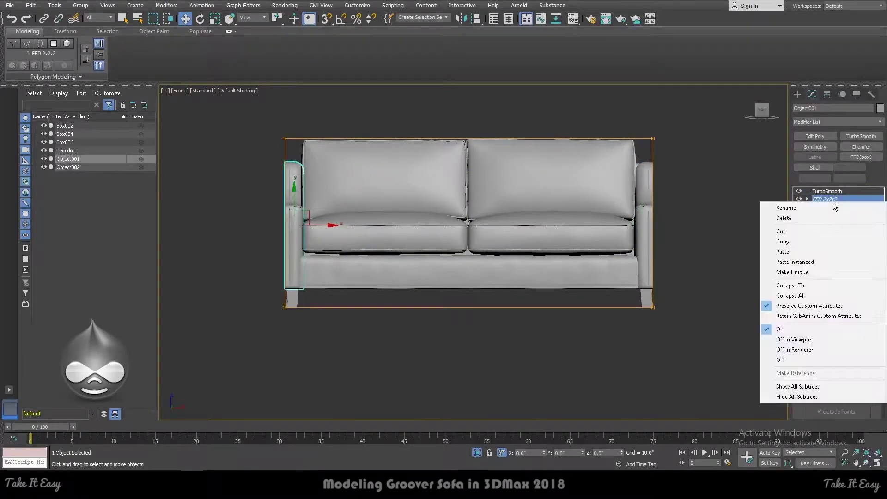
left_click(791, 285)
left_click(486, 273)
Collapse the FFD below TurboSmooth on the base Box006 and on Box002
left_click(292, 301)
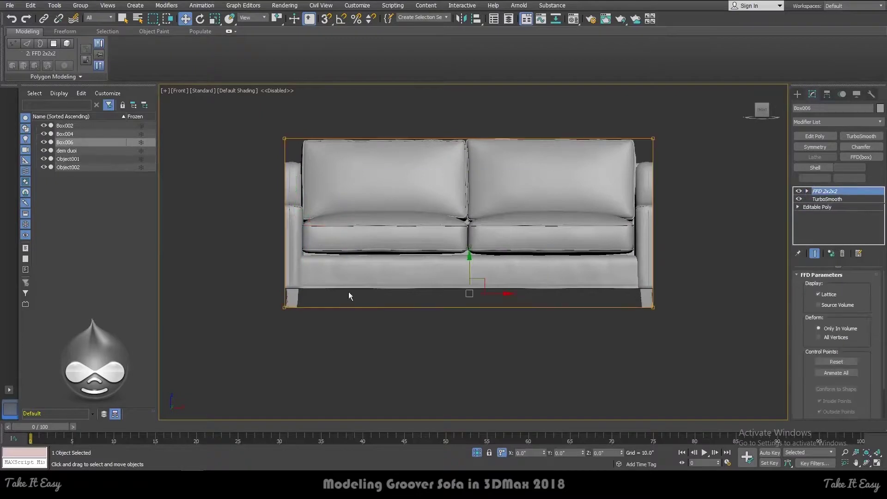
left_click_drag(849, 191, 841, 205)
right_click(841, 203)
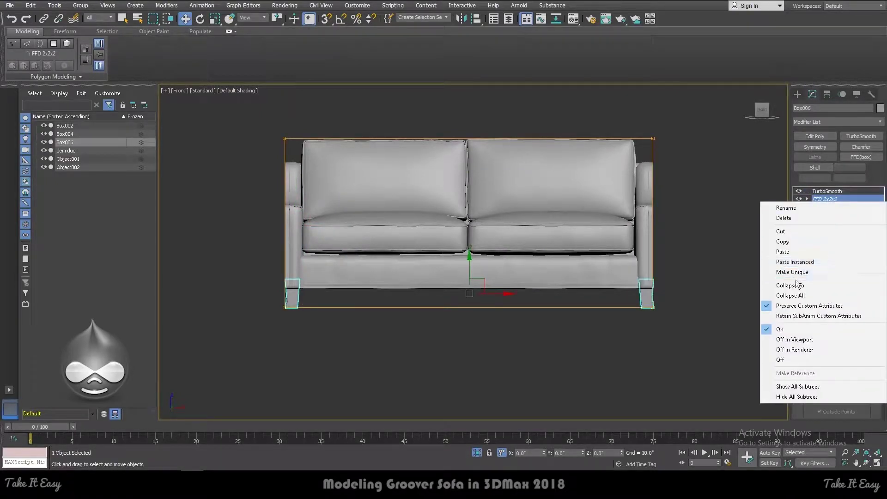
left_click(790, 285)
left_click(484, 274)
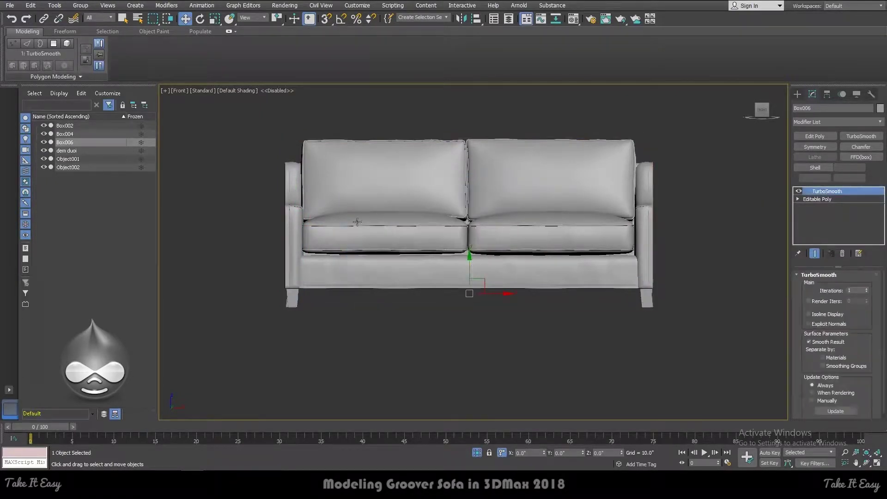
left_click(78, 126)
left_click(861, 157)
left_click_drag(838, 192, 833, 202)
right_click(833, 200)
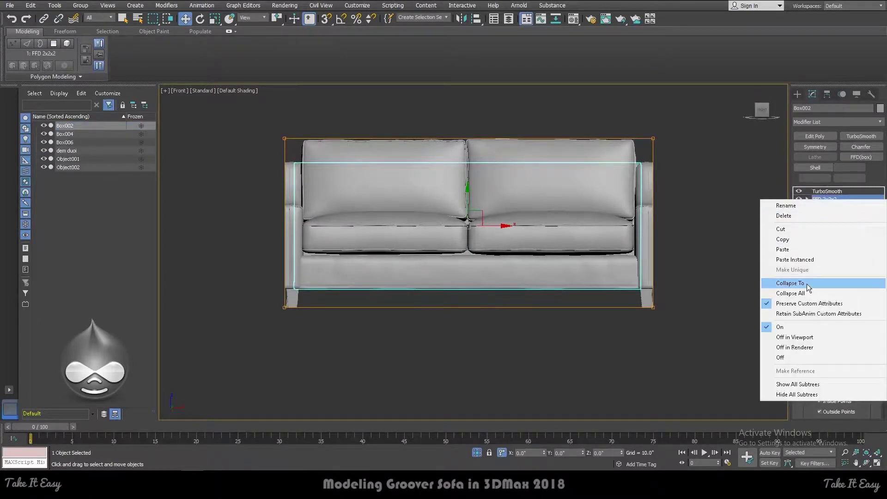
left_click(807, 284)
left_click(490, 272)
Check each part's modifier stack in turn, then clear the selection
left_click(68, 134)
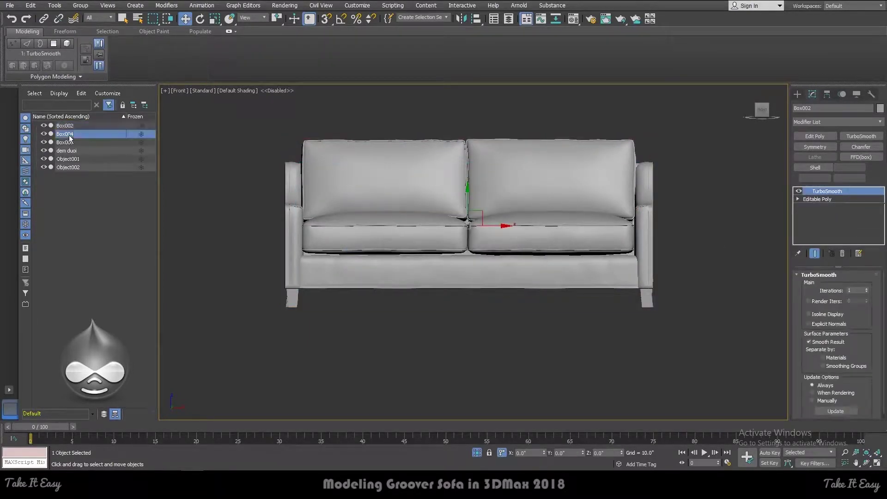
left_click(67, 142)
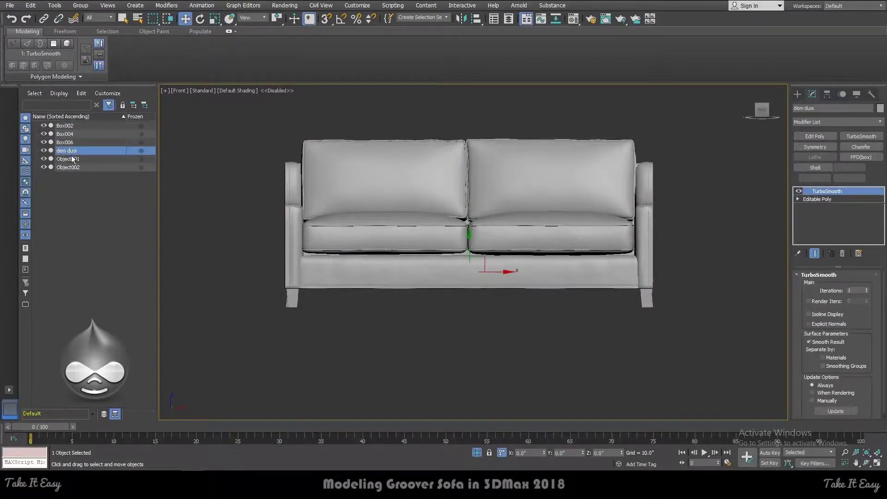
left_click(67, 159)
left_click(605, 363)
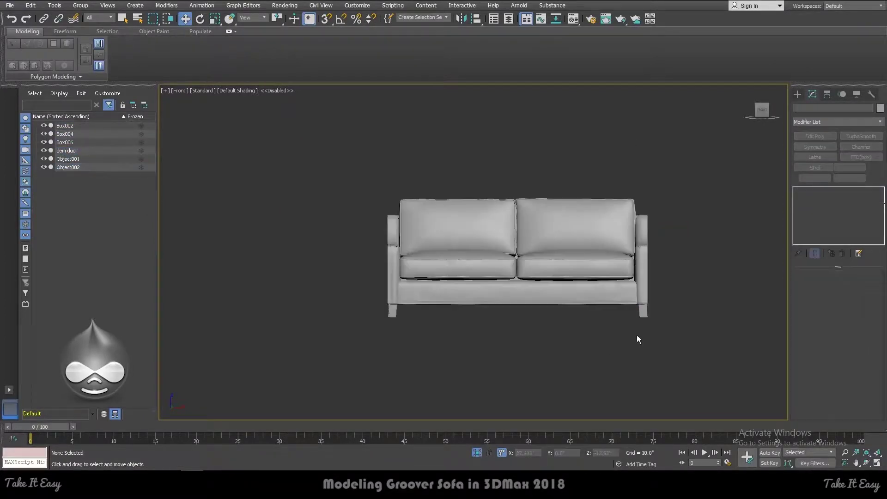
key("p")
middle_click_drag(637, 335, 613, 321, "alt")
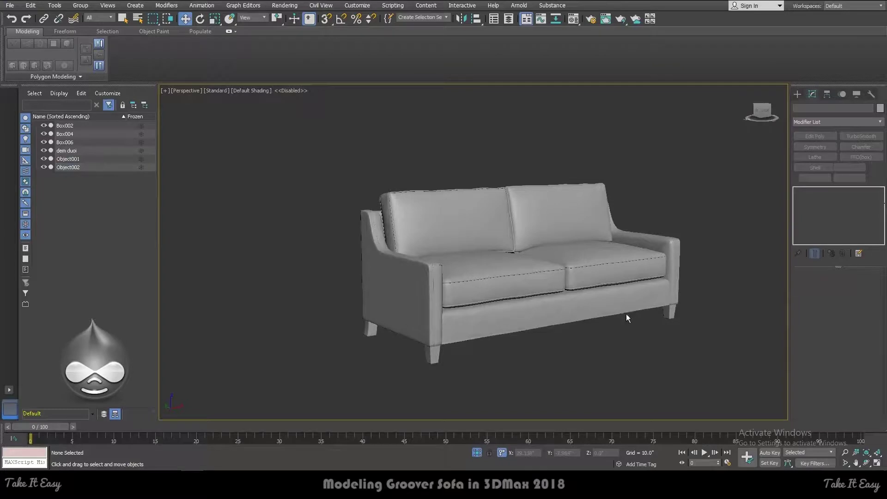
key("alt+Tab")
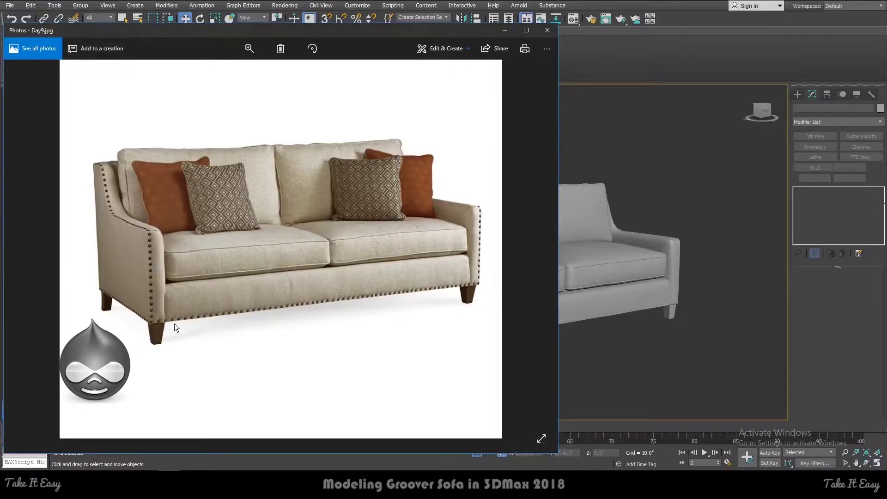
key("alt+Tab")
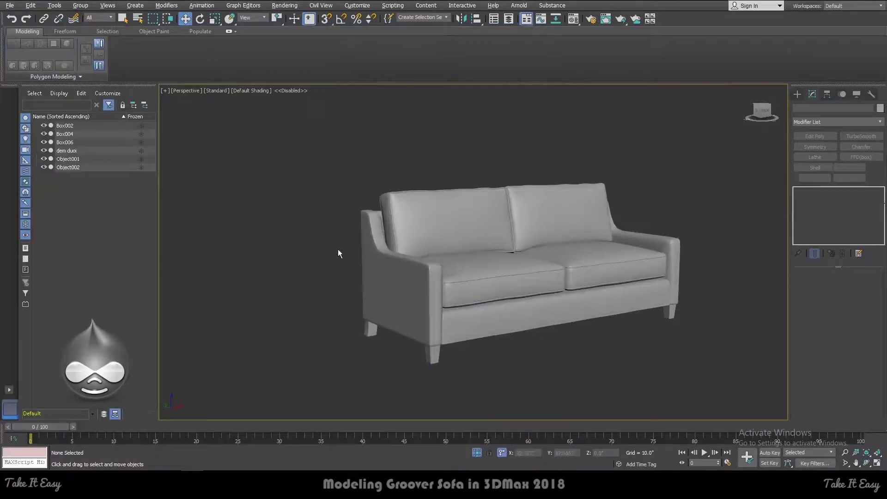
scroll(336, 253, "up", 5)
left_click(444, 267)
scroll(618, 214, "up", 2)
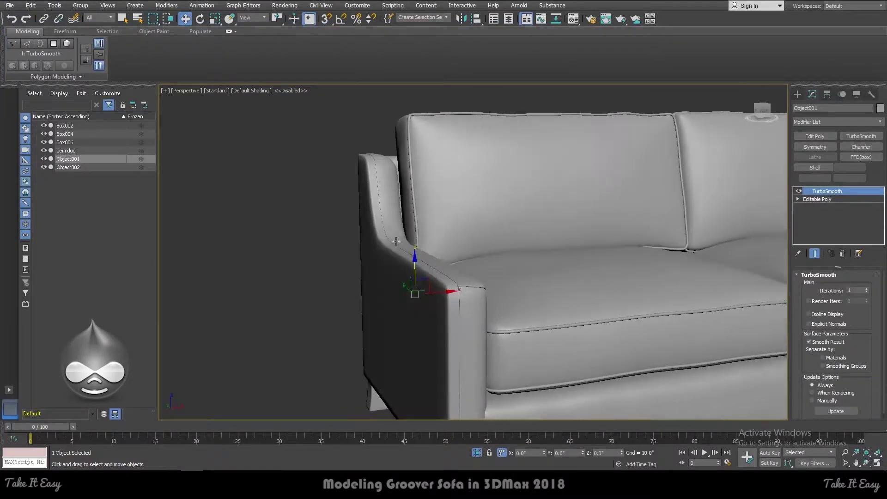
Add Edit Poly to the left arm and select the edge loop along its top
scroll(617, 214, "up", 2)
left_click(815, 136)
scroll(459, 279, "up", 2)
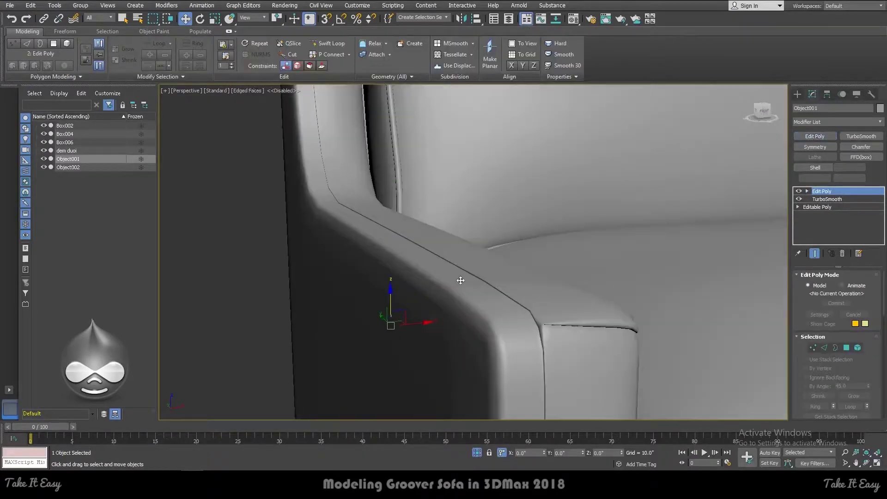
key("F4")
key("2")
left_click(479, 288)
middle_click_drag(479, 288, 375, 259, "alt")
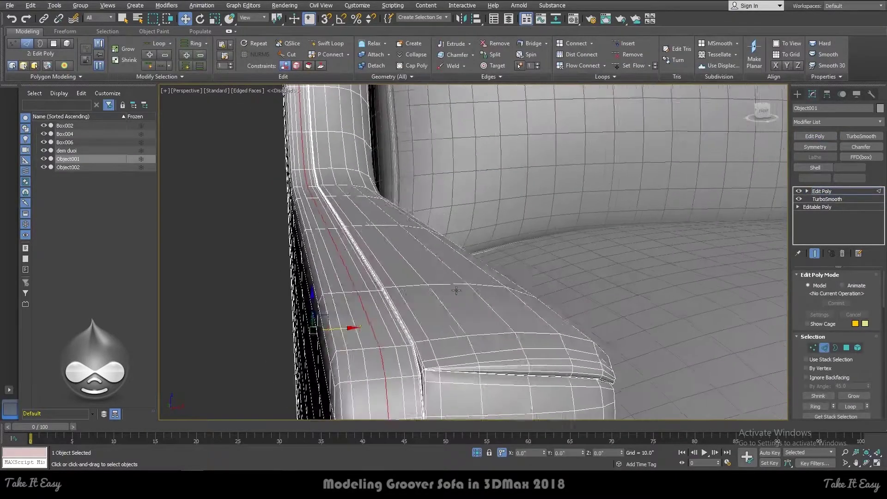
double_click(375, 259)
Create the linear spline Shape001 from the loop and turn off its renderer display
right_click(373, 256)
left_click(365, 338)
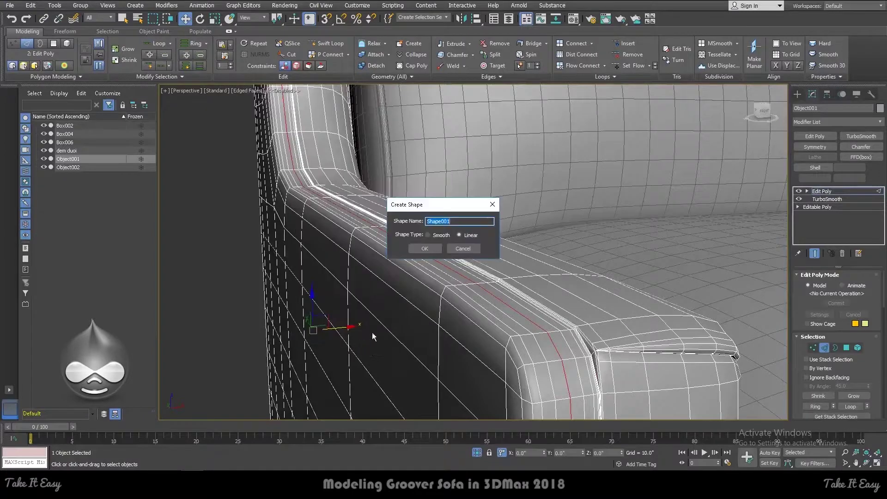
left_click(430, 248)
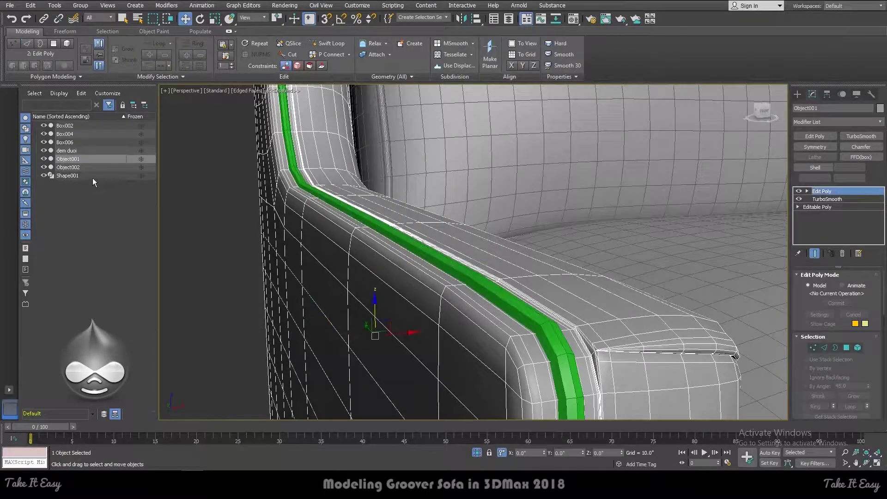
left_click(93, 176)
left_click(825, 275)
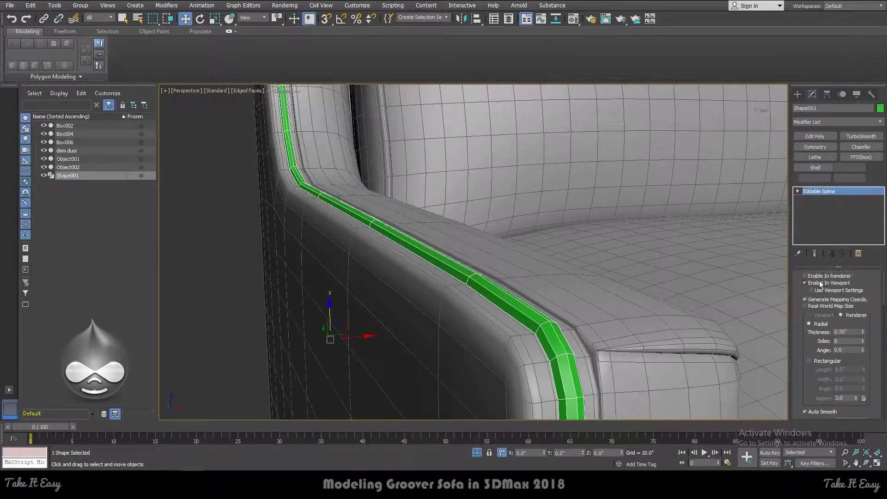
scroll(463, 186, "down", 3)
scroll(463, 186, "down", 3)
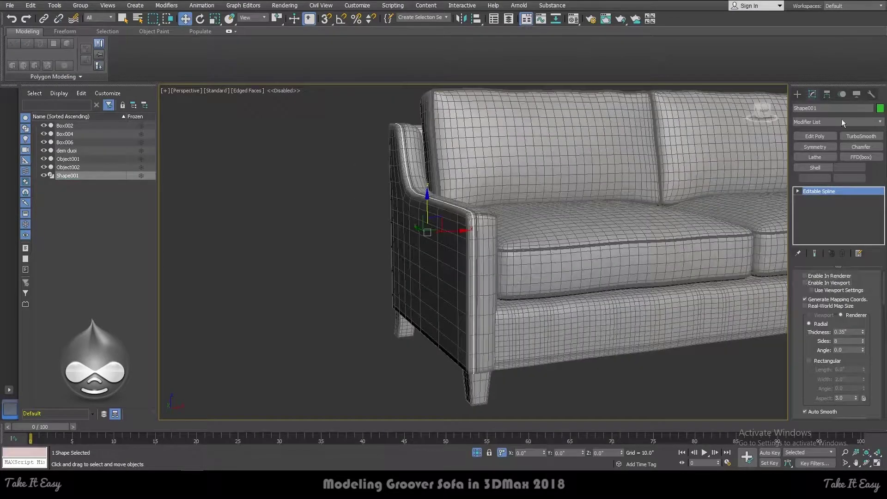
left_click(797, 94)
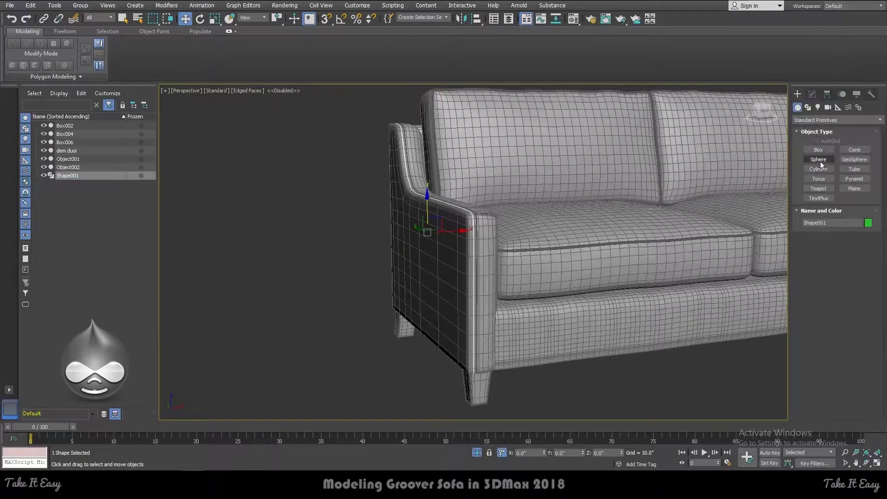
Draw a small sphere on the left arm's front in the Front view
scroll(191, 202, "up", 2)
scroll(135, 240, "up", 2)
scroll(140, 215, "up", 2)
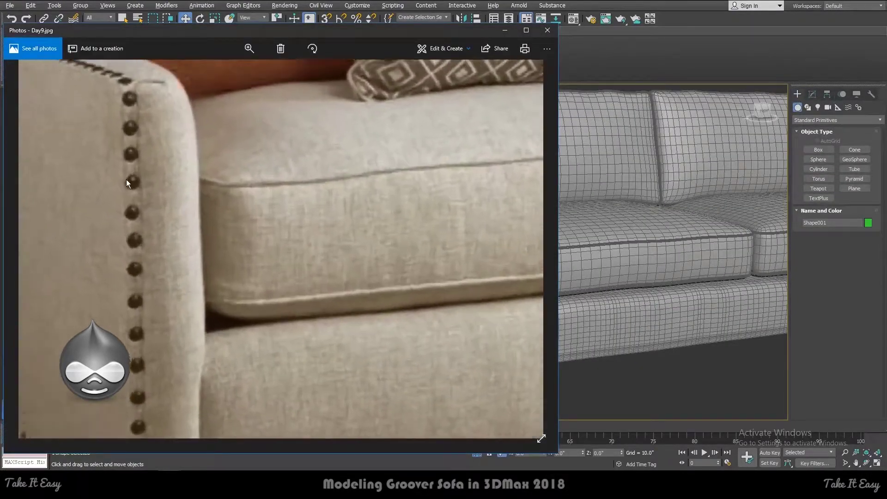
scroll(128, 183, "down", 2)
left_click(828, 169)
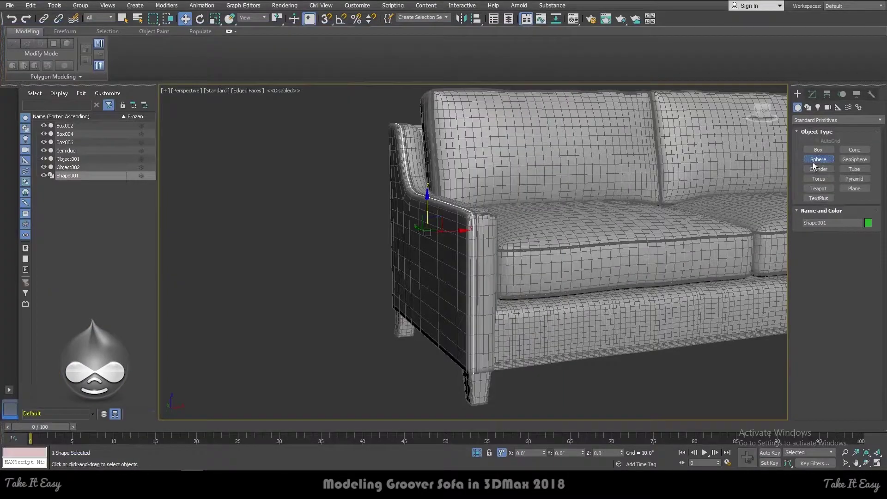
left_click(813, 162)
key("f")
scroll(389, 245, "up", 5)
scroll(363, 284, "up", 4)
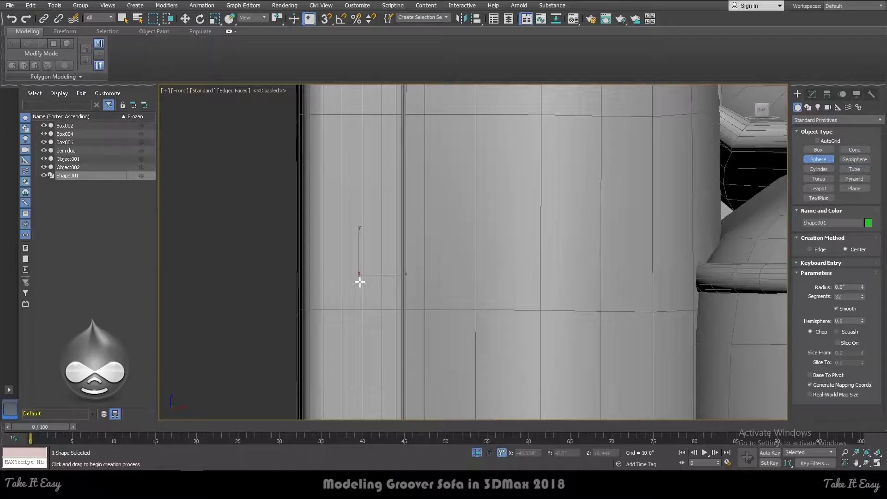
left_click_drag(357, 281, 390, 249)
key("F3")
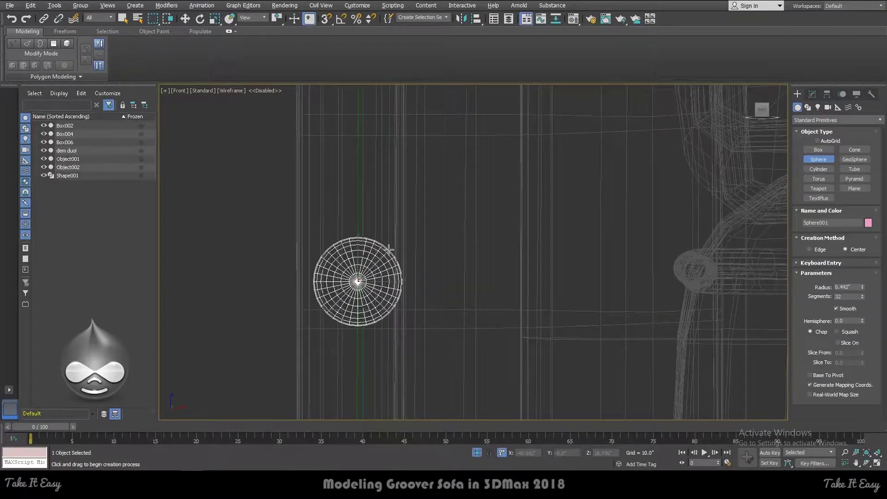
Move Sphere001 along the front of the arm beside Shape001
scroll(389, 249, "up", 5)
key("F3")
key("w")
middle_click_drag(389, 248, 458, 288, "alt")
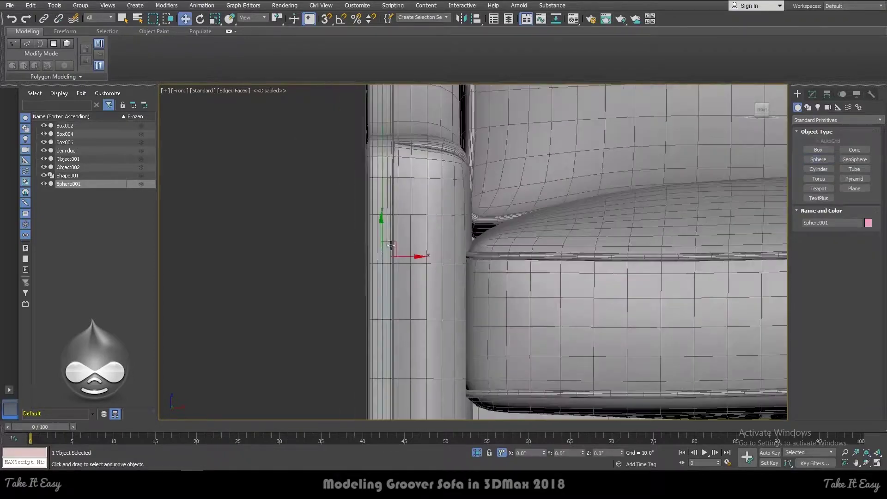
scroll(458, 287, "down", 3)
left_click_drag(376, 251, 619, 303)
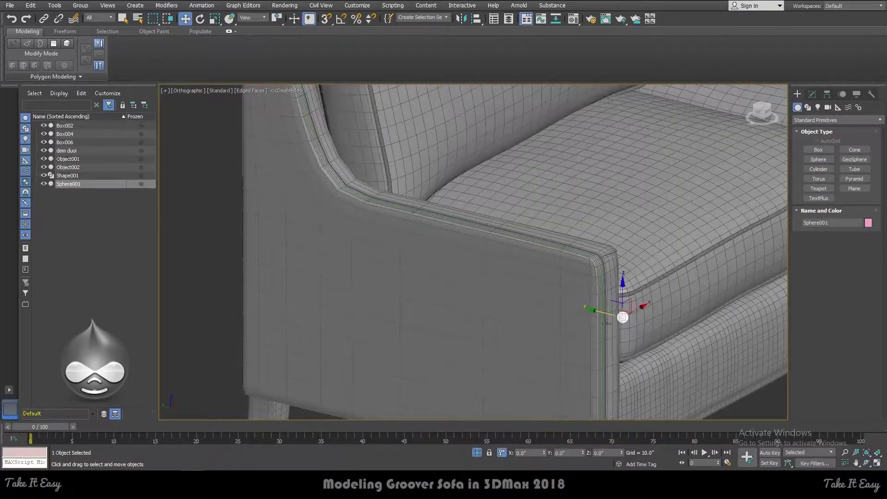
key("shift+z")
key("shift+z")
key("shift+z")
scroll(423, 264, "up", 5)
scroll(416, 243, "up", 5)
right_click(391, 262)
mouse_move(430, 357)
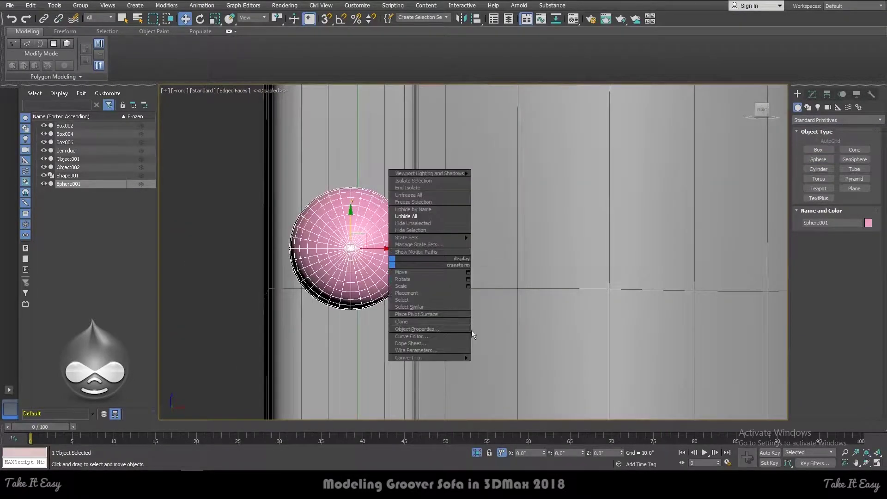
Undo the early conversion, set the sphere to 12 segments, and convert it to Editable Poly
left_click(504, 365)
key("5")
left_click(362, 251)
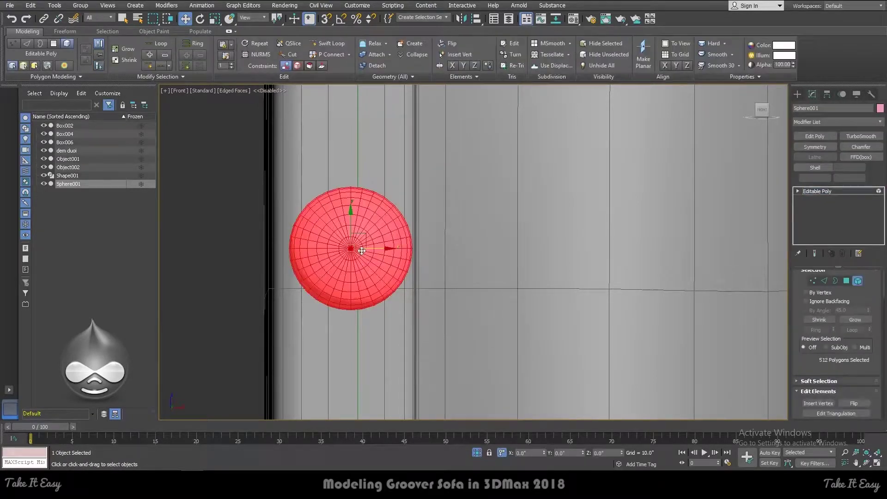
key("ctrl+z")
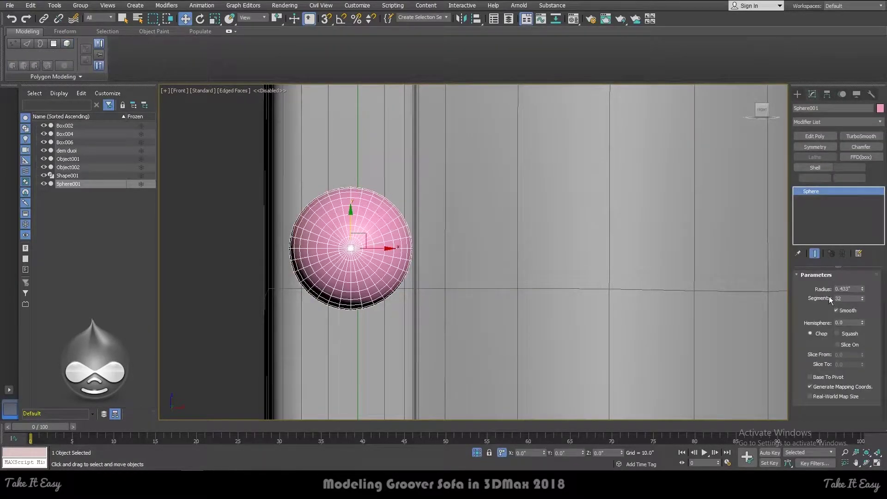
left_click(855, 298)
type("12")
key("Return")
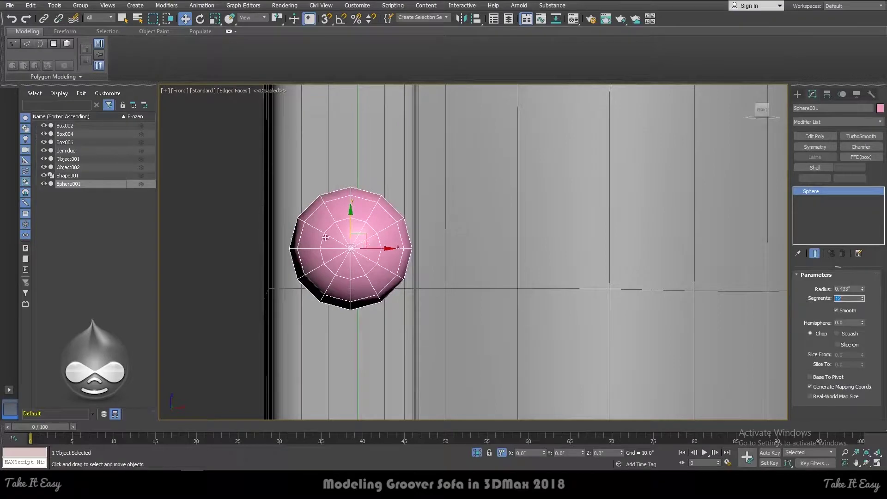
right_click(394, 225)
left_click(441, 330)
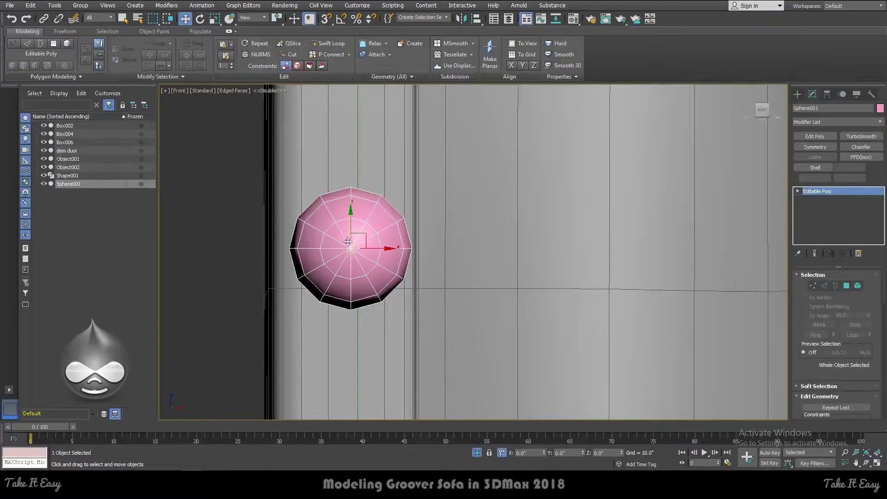
Squash the sphere's element to 47% along Y in Top view
key("5")
left_click(354, 249)
middle_click_drag(354, 250, 356, 269, "alt")
key("t")
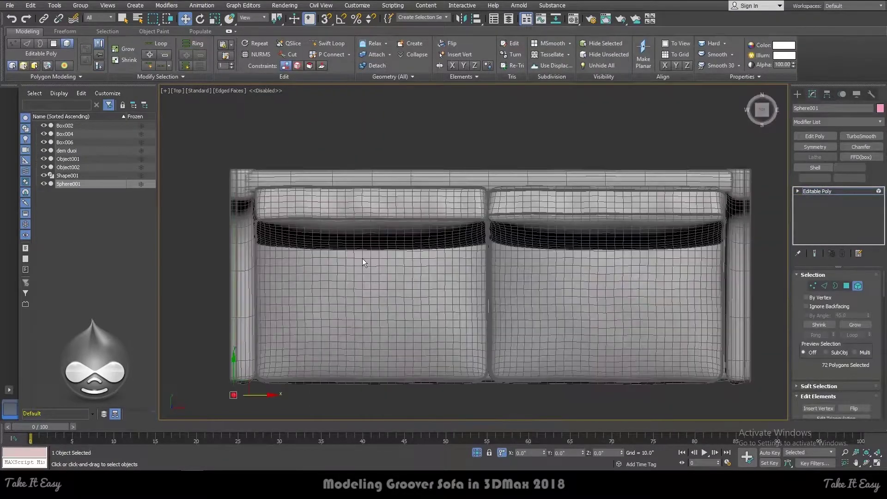
scroll(226, 410, "up", 10)
key("r")
mouse_move(246, 339)
left_mouse_down()
mouse_move(246, 358)
mouse_move(270, 385)
left_mouse_up()
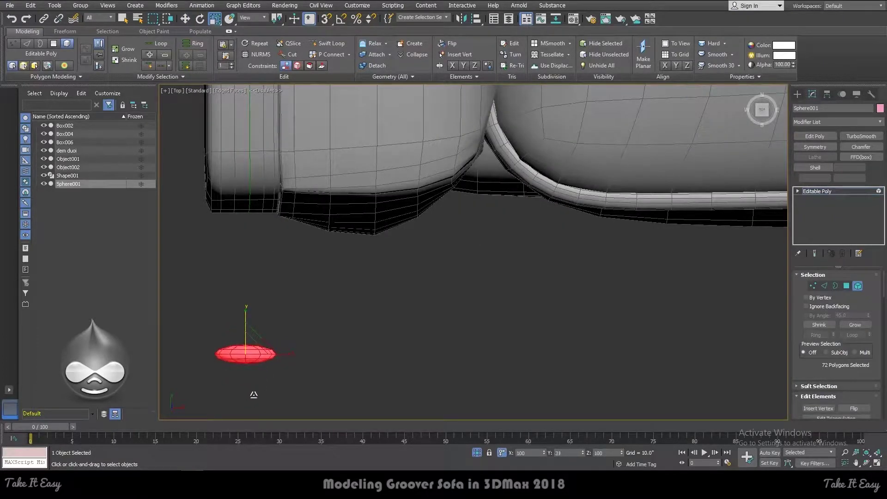
Move the flattened stud against the sofa arm and show its motion controllers
scroll(417, 308, "down", 5)
key("4")
key("w")
left_click_drag(344, 318, 339, 267)
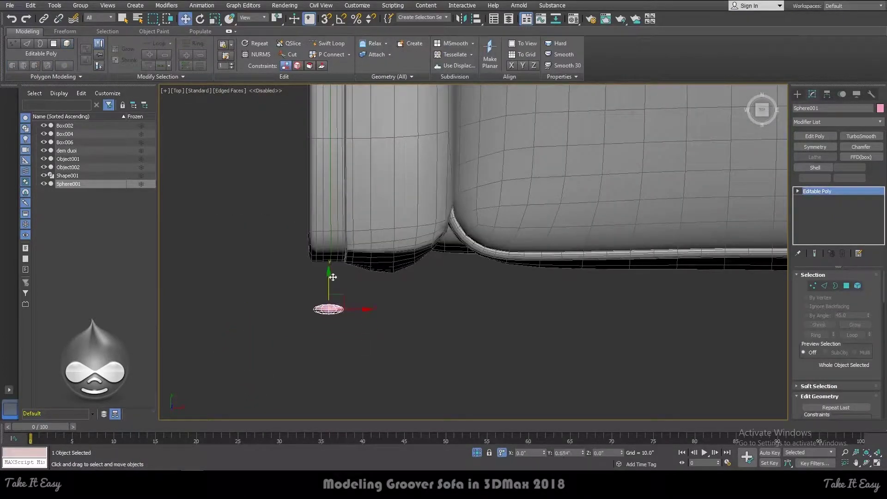
middle_click_drag(339, 267, 576, 199, "alt")
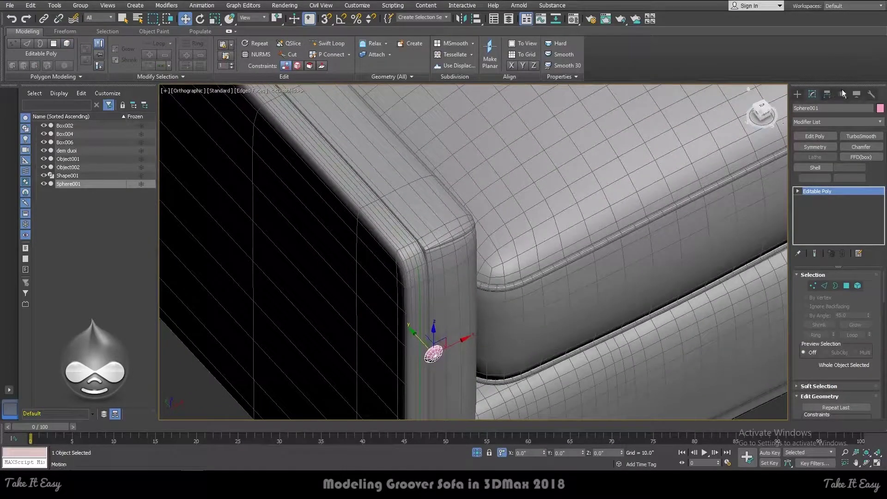
left_click(843, 93)
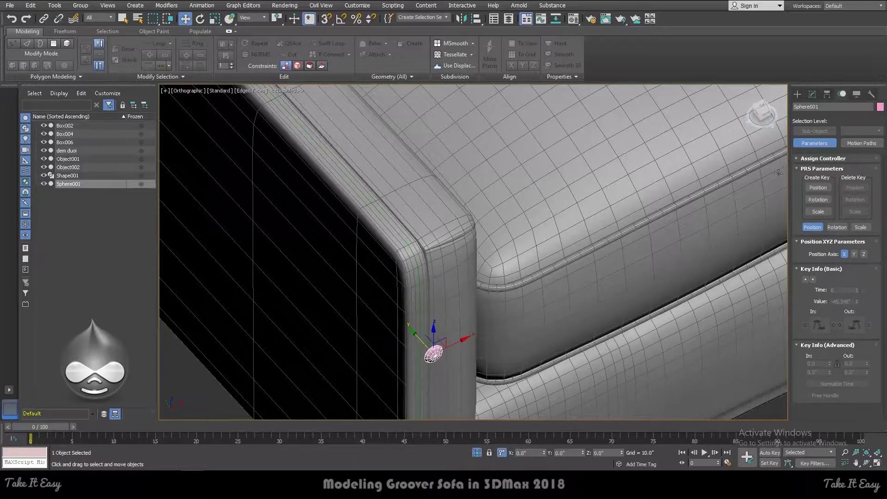
left_click(833, 159)
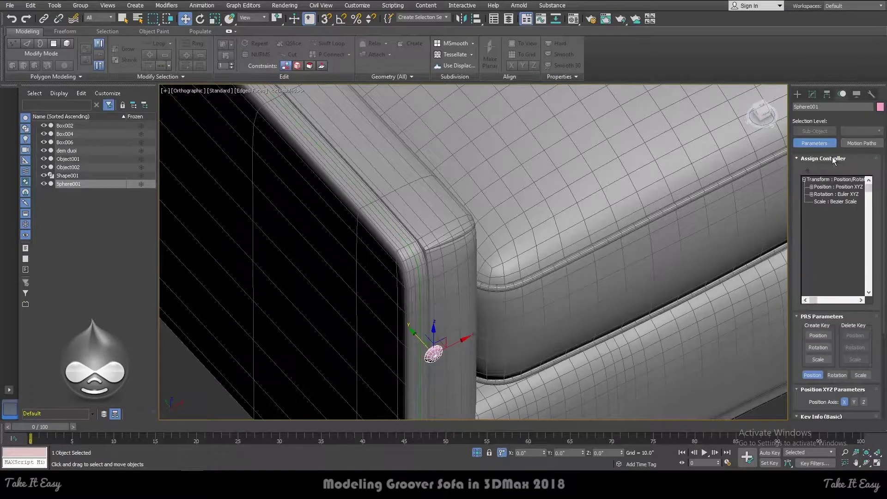
Replace Sphere001's Position XYZ controller with a Path Constraint
left_click(817, 188)
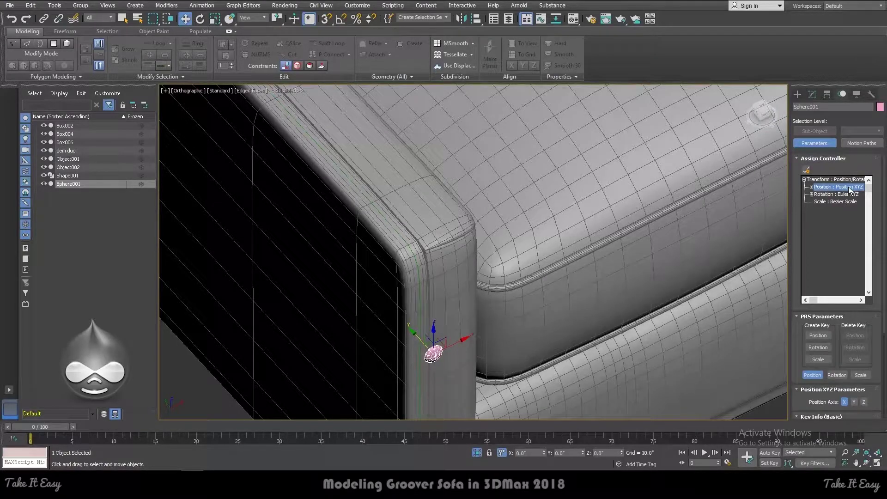
left_click(807, 170)
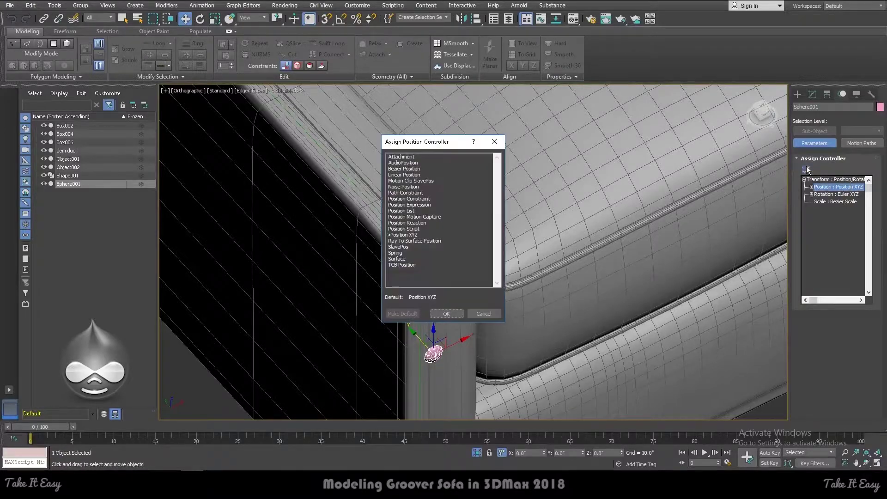
left_click(405, 193)
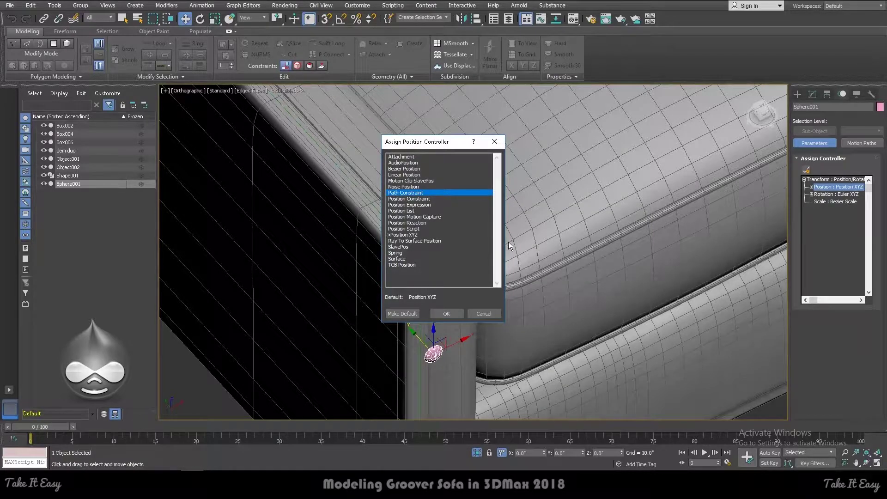
left_click(446, 314)
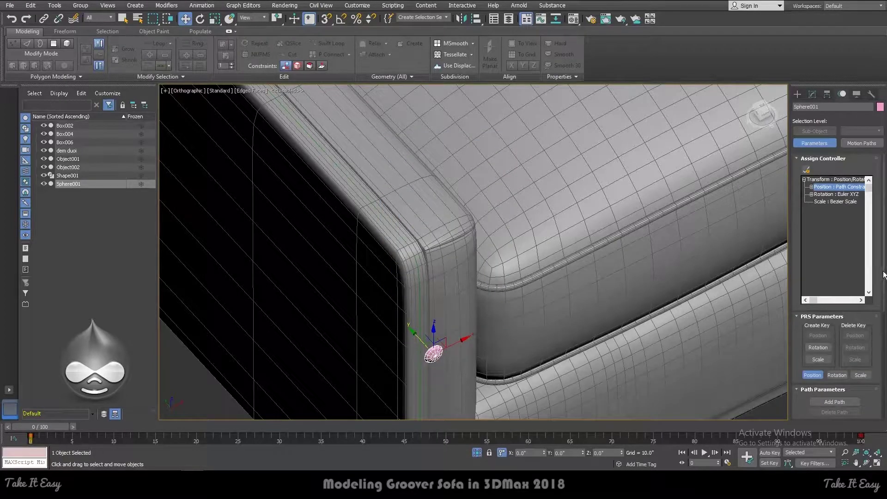
Add Shape001 as the stud's constraint path and enable Follow
scroll(836, 268, "down", 2)
scroll(836, 268, "down", 2)
scroll(836, 268, "down", 1)
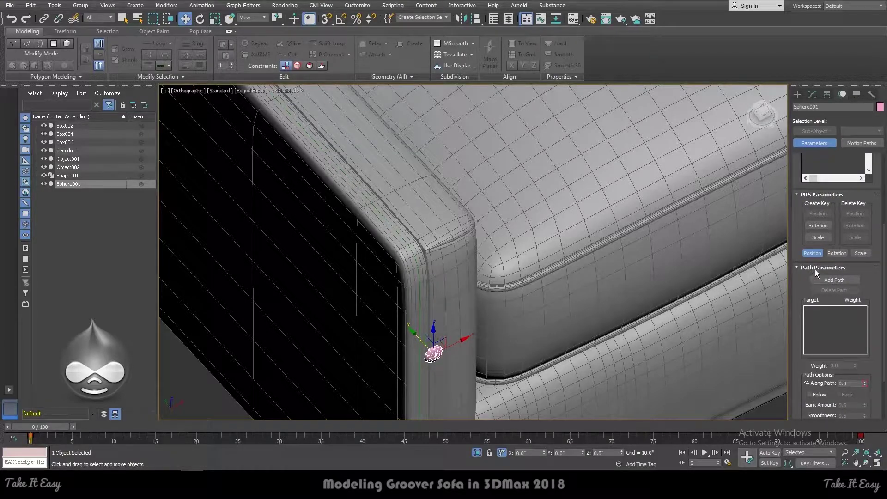
left_click(833, 281)
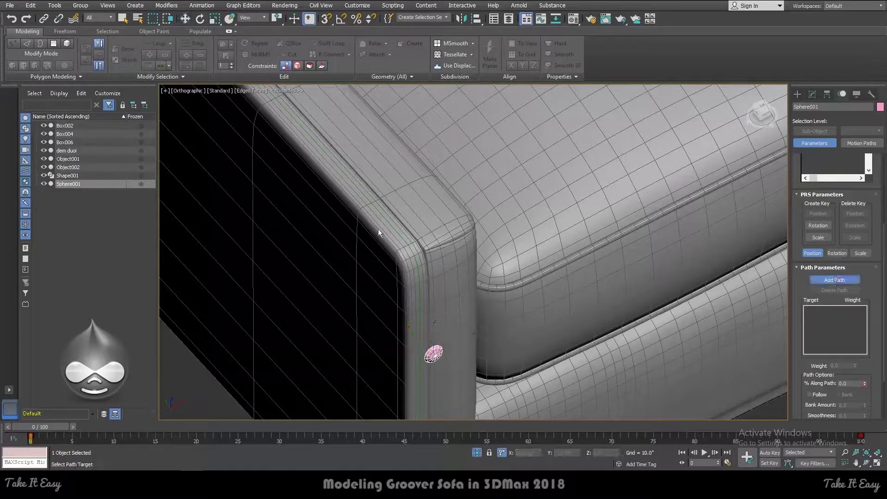
left_click(397, 233)
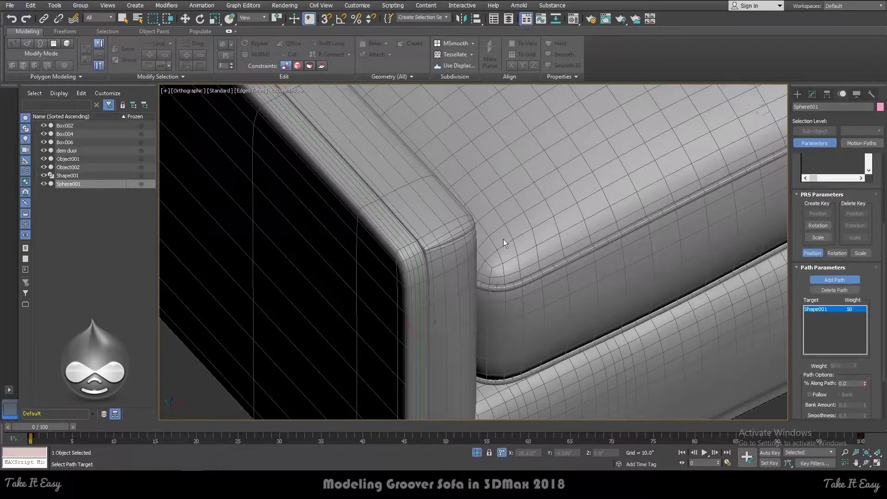
scroll(494, 240, "down", 5)
scroll(489, 239, "down", 3)
scroll(424, 205, "up", 8)
scroll(425, 204, "up", 2)
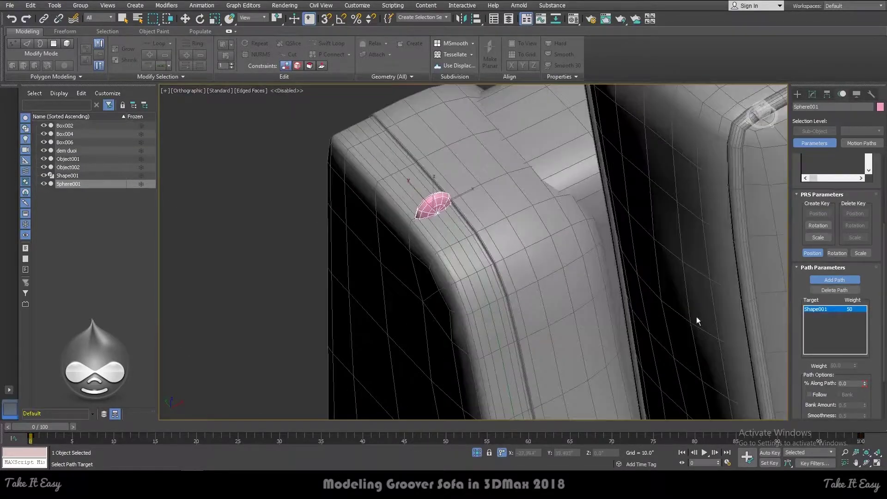
left_click(822, 396)
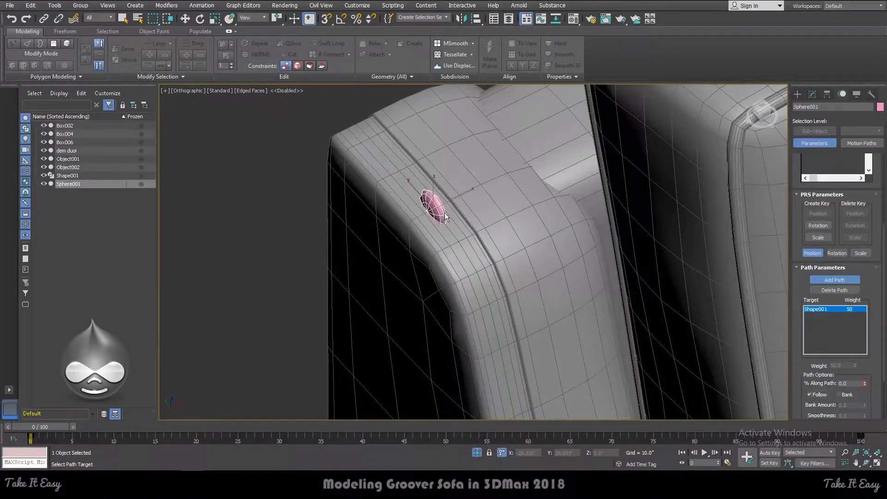
scroll(443, 200, "down", 4)
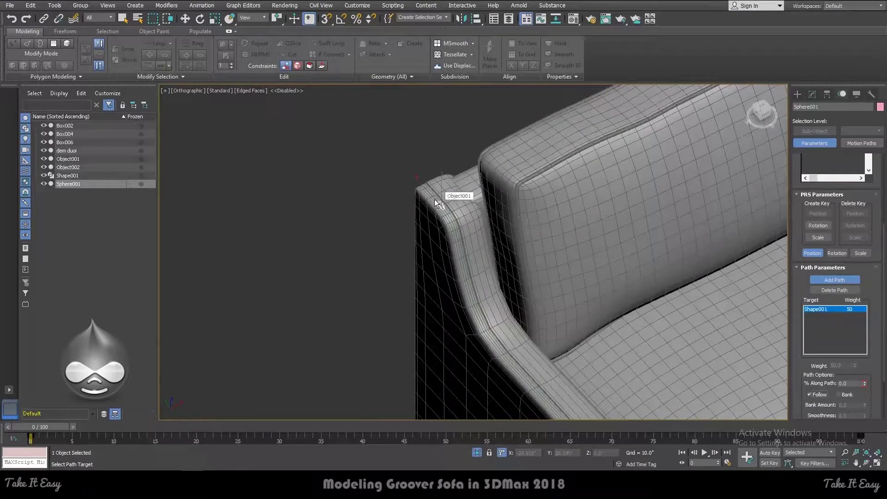
key("w")
scroll(421, 177, "down", 5)
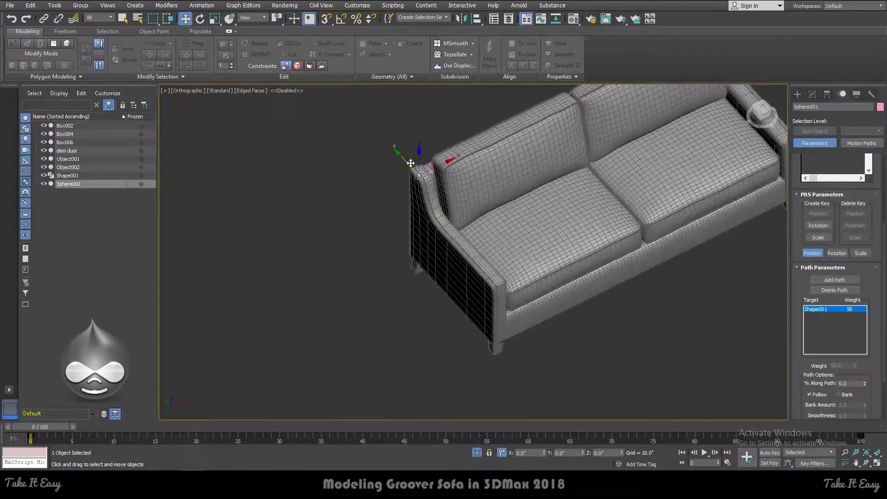
Slide the stud along the path and select its element in Editable Poly
mouse_move(409, 160)
left_mouse_down()
mouse_move(528, 334)
mouse_move(590, 352)
mouse_move(519, 194)
mouse_move(444, 259)
left_mouse_up()
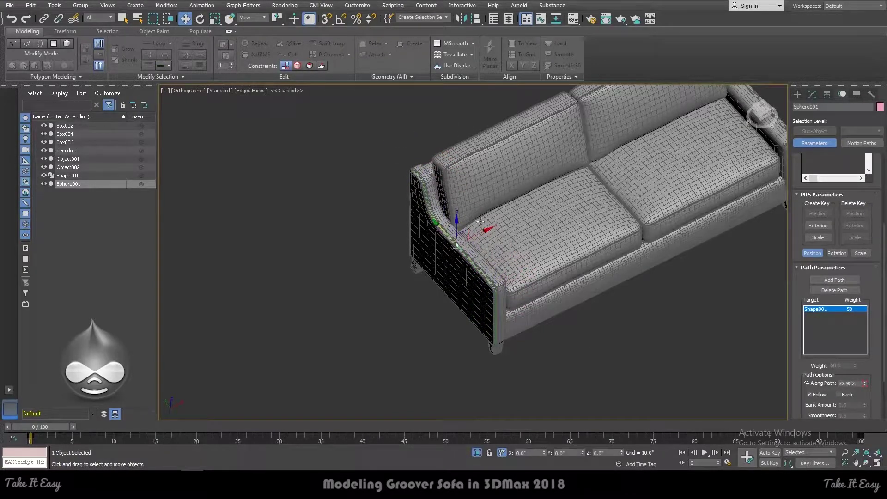
scroll(440, 268, "up", 5)
scroll(445, 284, "up", 3)
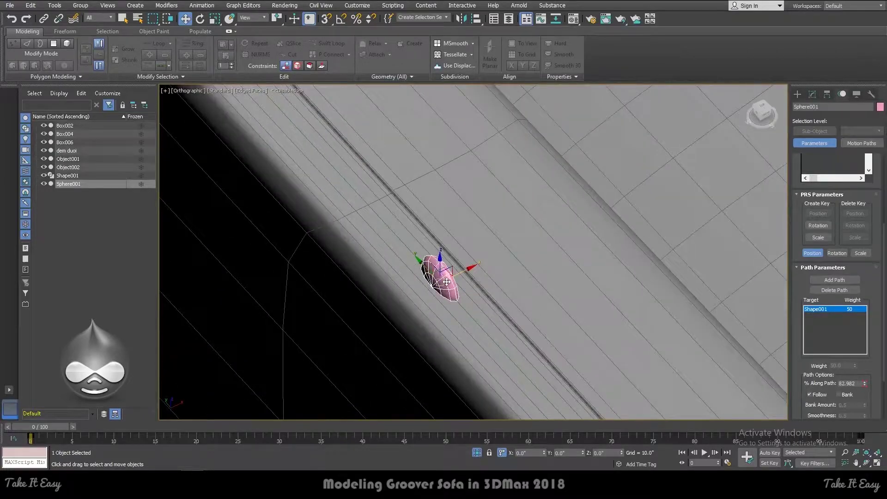
left_click(812, 94)
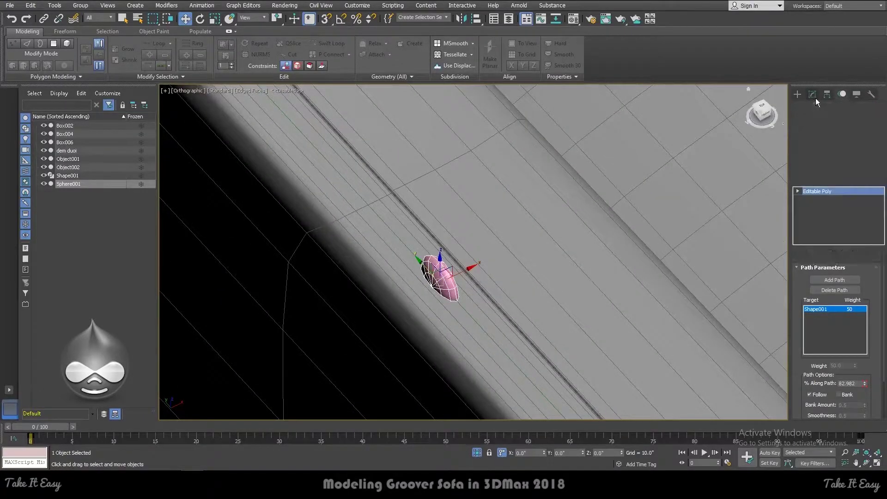
key("5")
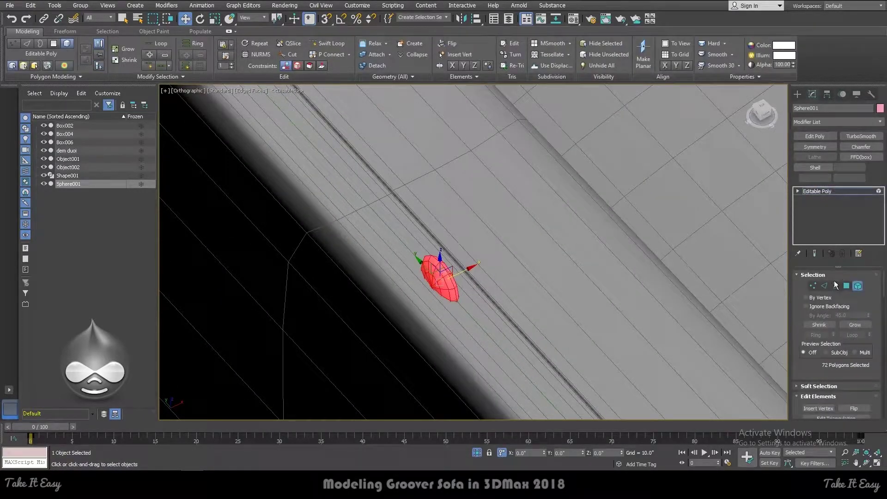
Rotate the stud 90° with angle snap and move it to the arm's lower front corner
key("e")
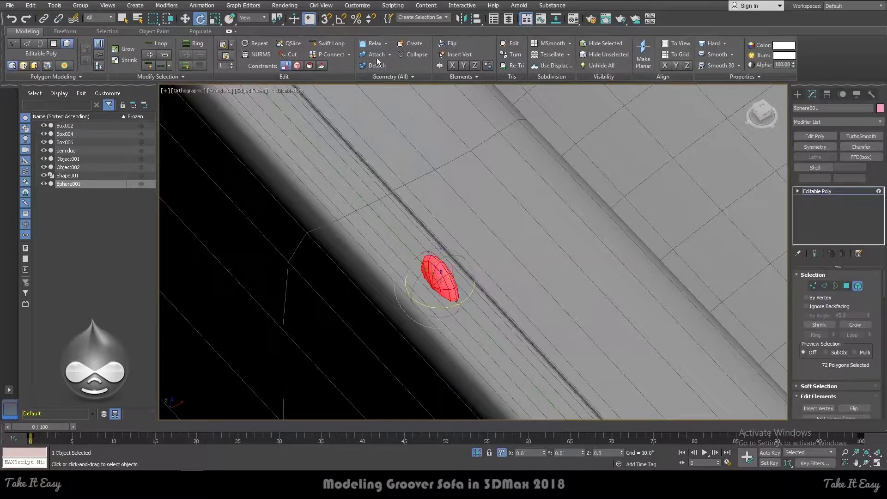
right_click(342, 18)
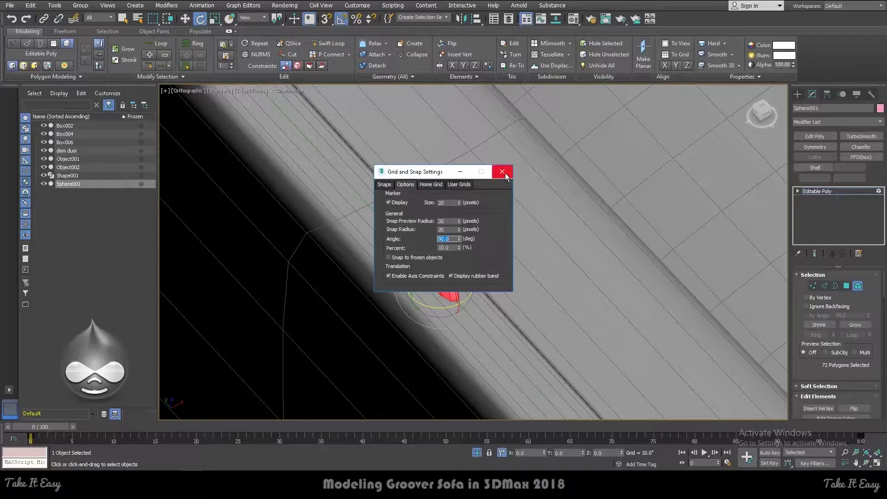
left_click(502, 172)
left_click_drag(427, 269, 432, 267)
scroll(420, 204, "down", 3)
scroll(419, 210, "down", 3)
key("w")
mouse_move(422, 222)
left_mouse_down()
mouse_move(541, 369)
mouse_move(569, 423)
mouse_move(571, 404)
left_mouse_up()
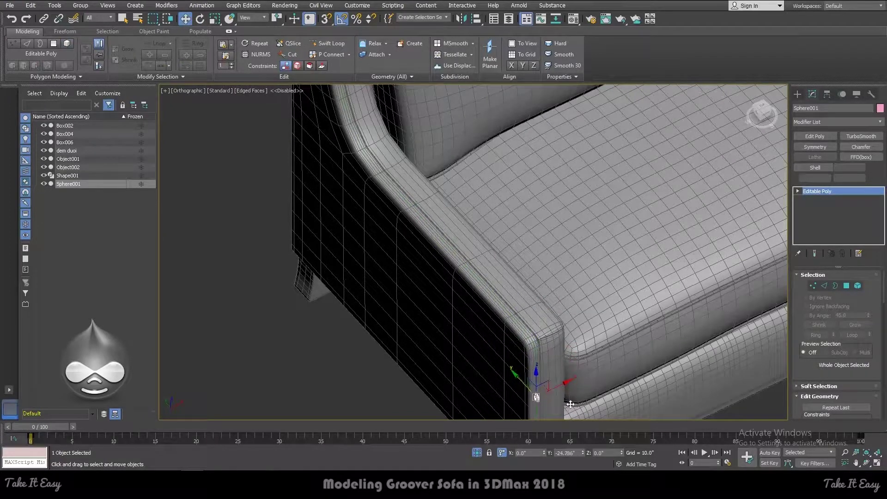
Move Sphere001 up the left arm and onto its top corner where it meets the back
scroll(537, 396, "up", 1)
scroll(489, 263, "up", 1)
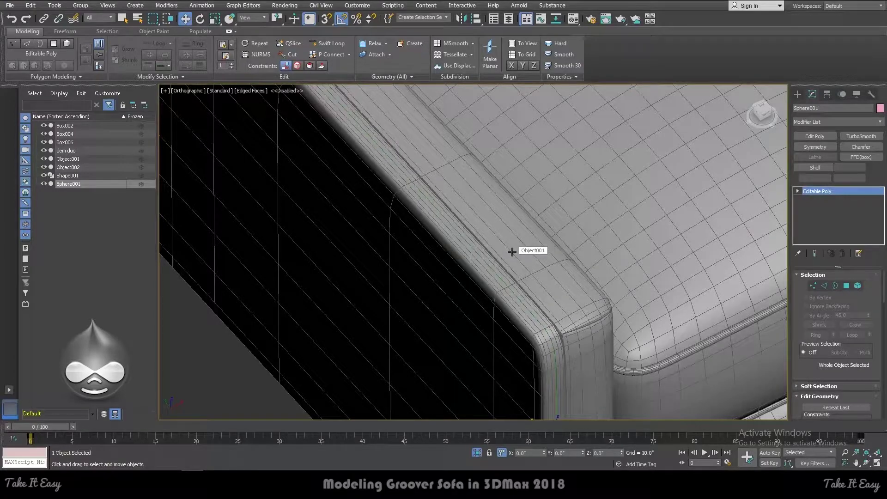
scroll(477, 241, "down", 4)
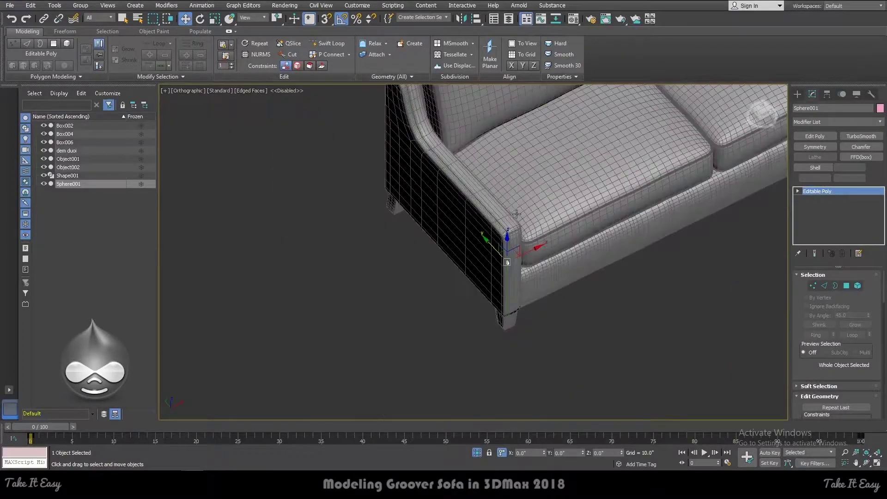
left_click_drag(508, 236, 448, 147)
middle_click_drag(449, 148, 509, 252, "alt")
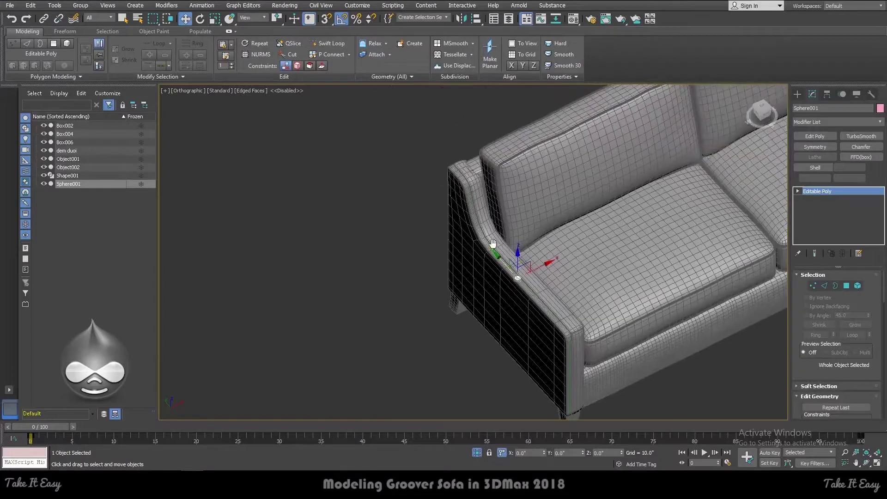
mouse_move(508, 252)
left_mouse_down()
mouse_move(437, 161)
mouse_move(533, 251)
left_mouse_up()
left_click_drag(500, 267, 444, 162)
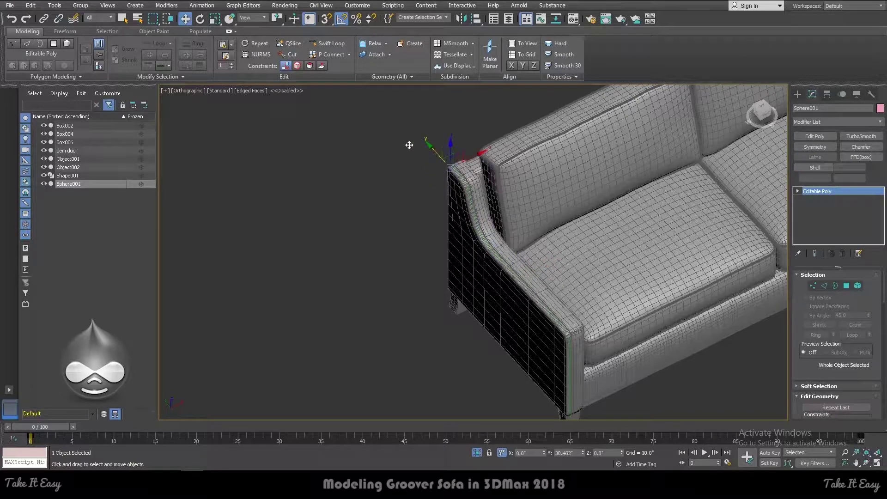
mouse_move(443, 162)
middle_mouse_down("alt")
mouse_move(528, 149)
mouse_move(467, 183)
middle_mouse_up("alt")
scroll(467, 183, "up", 5)
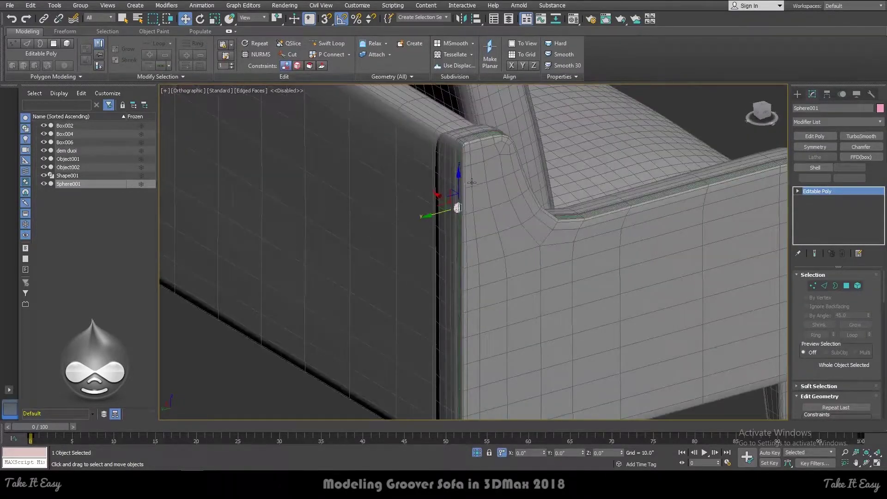
mouse_move(465, 190)
left_mouse_down()
mouse_move(479, 305)
mouse_move(483, 106)
left_mouse_up()
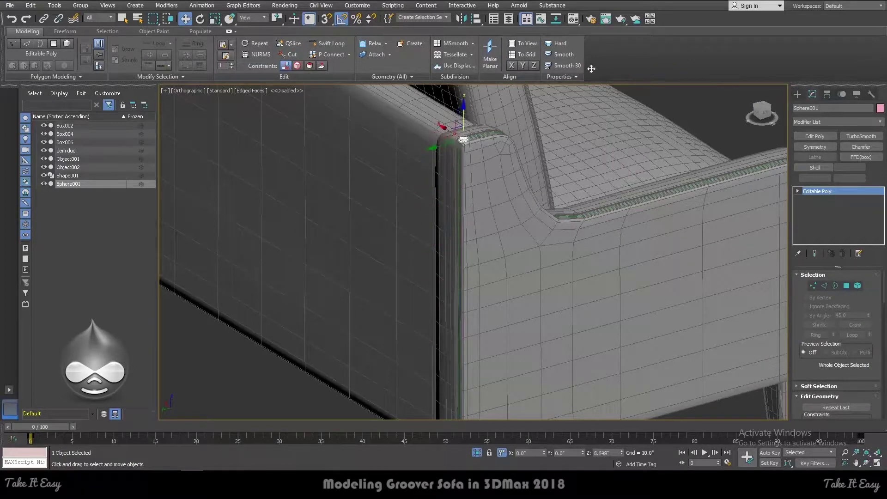
middle_click_drag(539, 179, 482, 139, "alt")
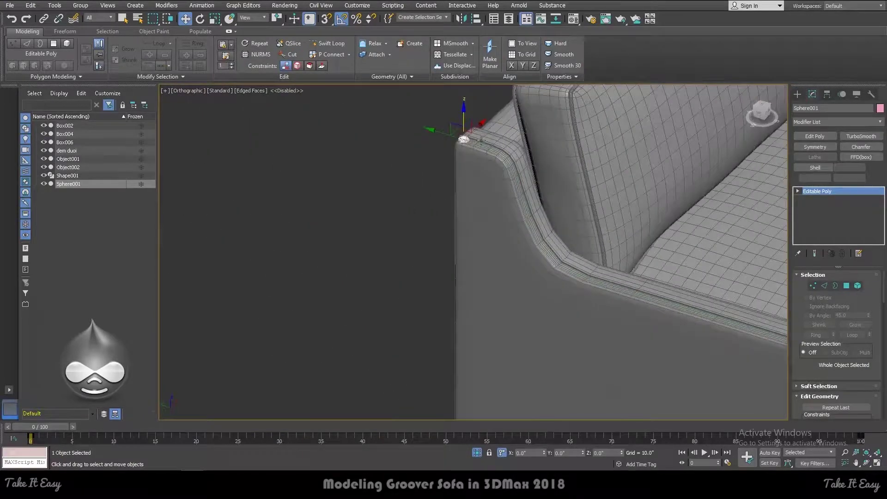
mouse_move(465, 139)
left_mouse_down()
mouse_move(602, 277)
mouse_move(697, 305)
left_mouse_up()
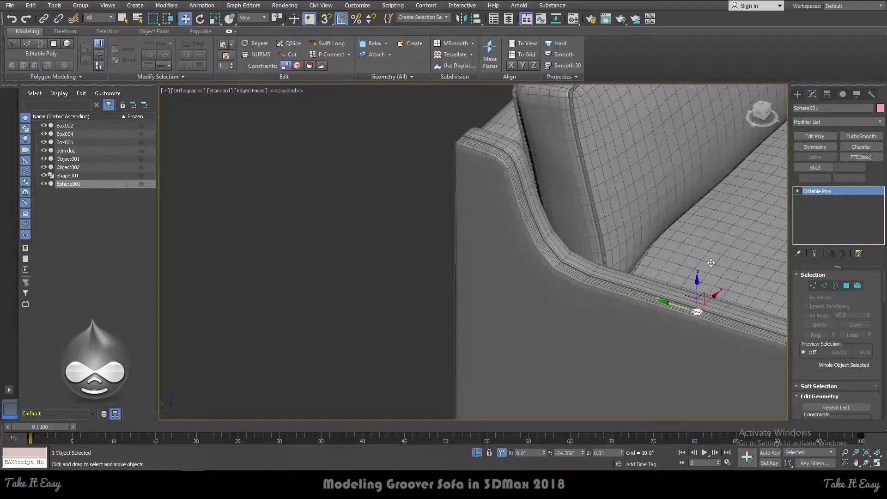
middle_click_drag(633, 255, 484, 260)
Switch to the Perspective view and zoom in to check the stud on the arm corner
key("p")
scroll(464, 282, "up", 2)
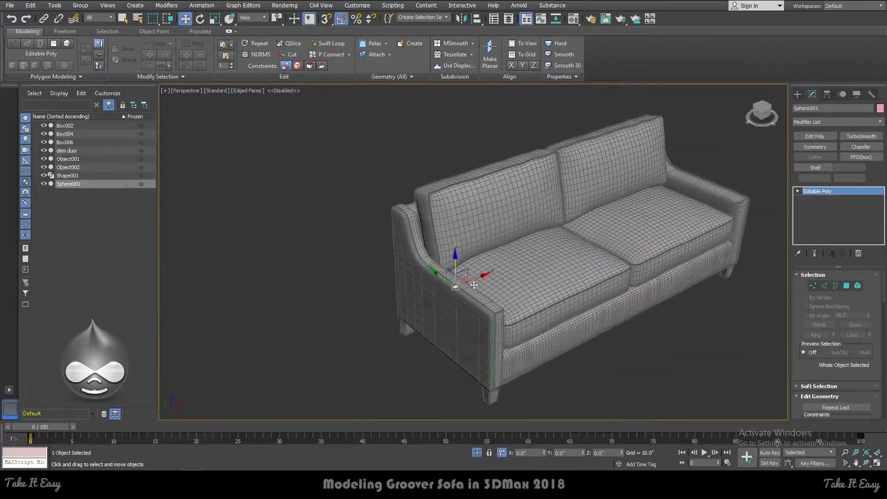
scroll(444, 264, "up", 3)
scroll(421, 231, "up", 3)
scroll(415, 223, "up", 2)
scroll(414, 224, "down", 5)
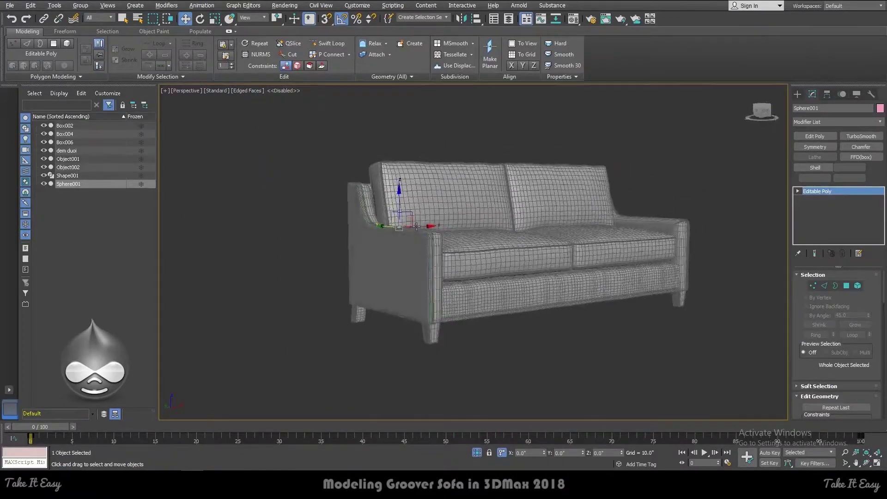
mouse_move(414, 223)
middle_mouse_down("alt")
mouse_move(355, 196)
mouse_move(368, 218)
middle_mouse_up("alt")
scroll(356, 196, "up", 3)
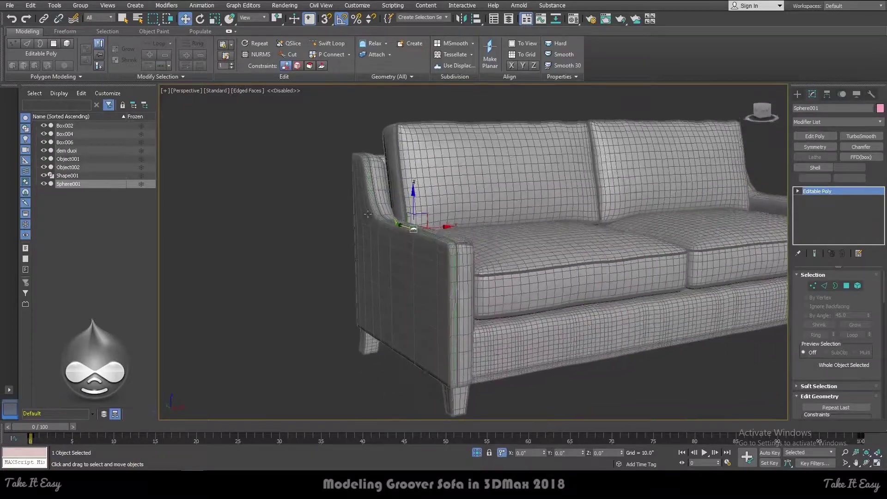
Create stud copies with Snapshot over a frame range using the Copy clone method
left_click(55, 5)
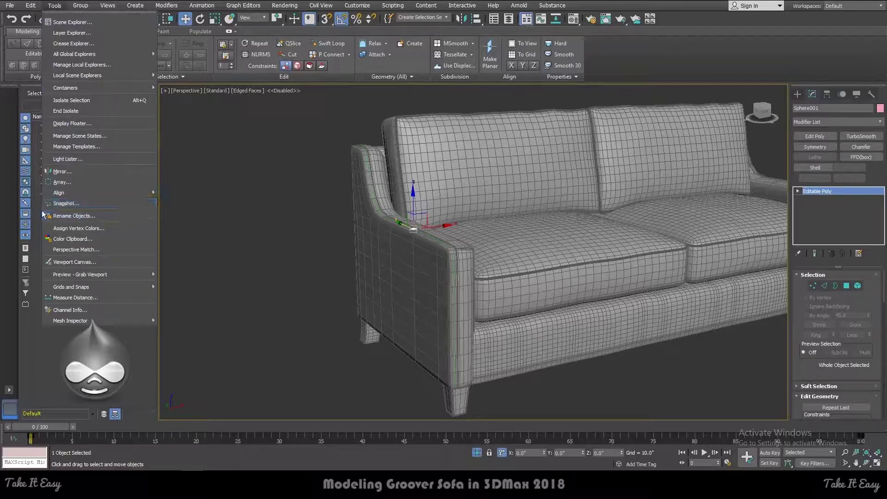
left_click(76, 204)
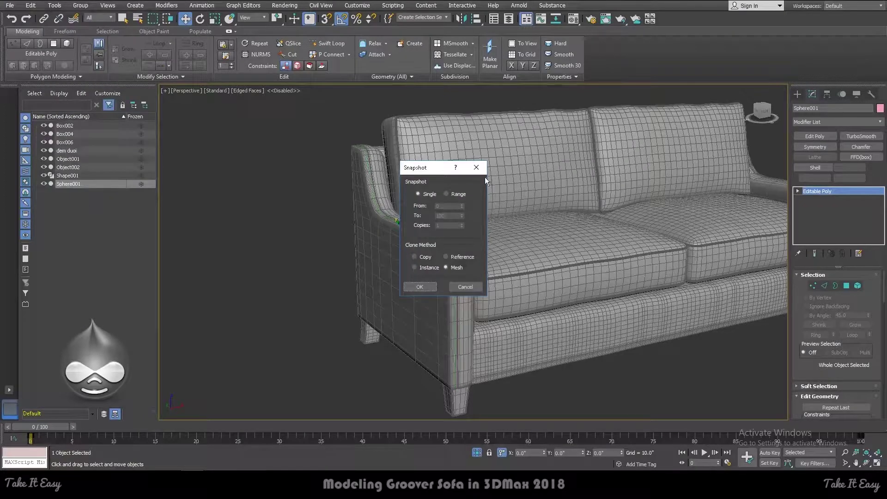
left_click(460, 194)
left_click(452, 226)
left_click_drag(428, 168, 588, 161)
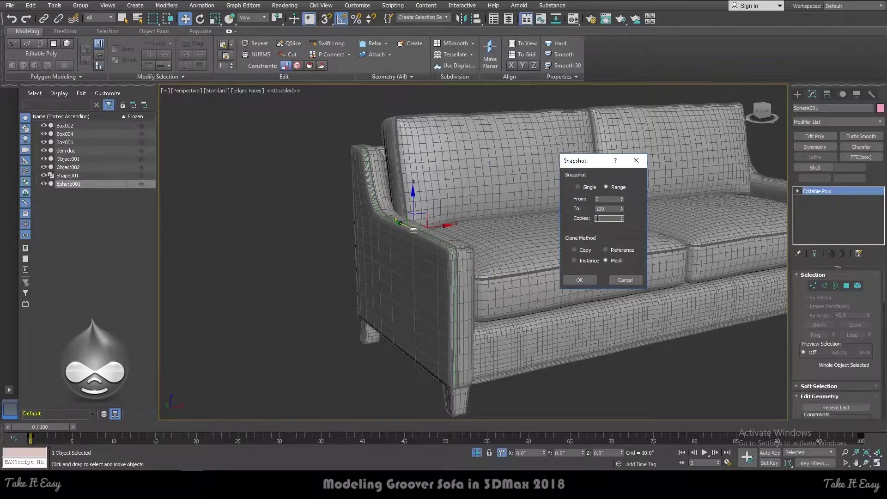
type("0")
left_click(581, 251)
left_click(591, 284)
scroll(502, 263, "up", 3)
scroll(440, 266, "up", 3)
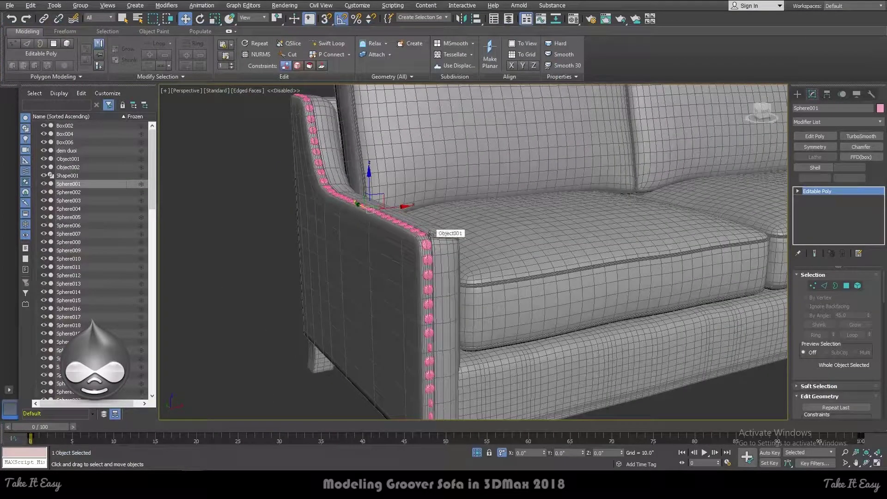
Undo those copies and redo the Snapshot with a copies count of 8
key("ctrl+z")
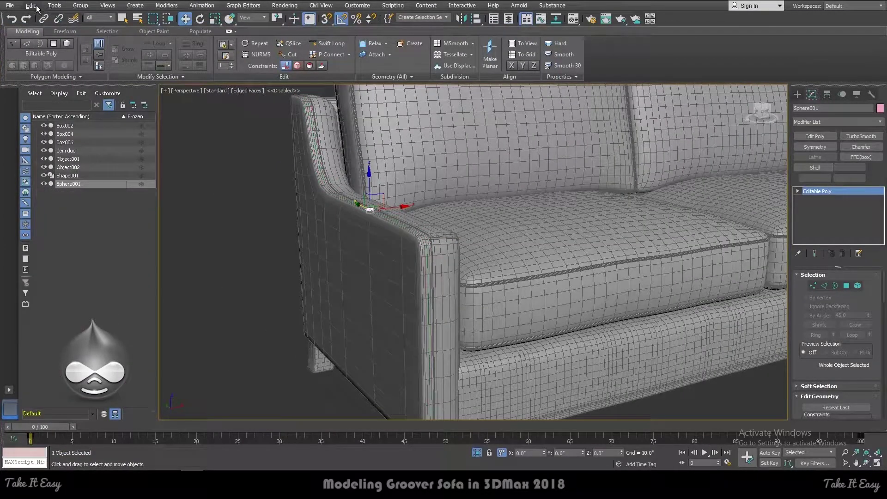
left_click(49, 6)
left_click(70, 201)
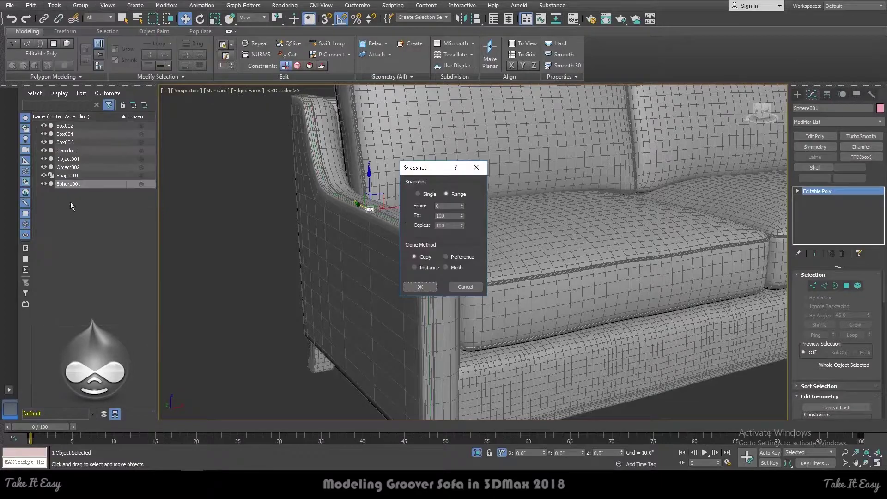
double_click(443, 225)
type("8")
left_click(420, 286)
Deselect everything and bring up the reference sofa photo
scroll(462, 250, "down", 3)
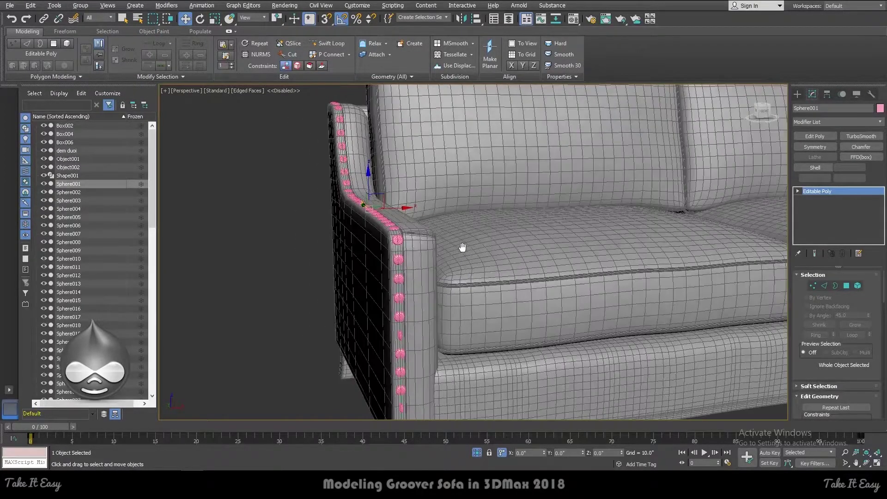
scroll(421, 219, "down", 3)
left_click(534, 334)
scroll(415, 272, "up", 4)
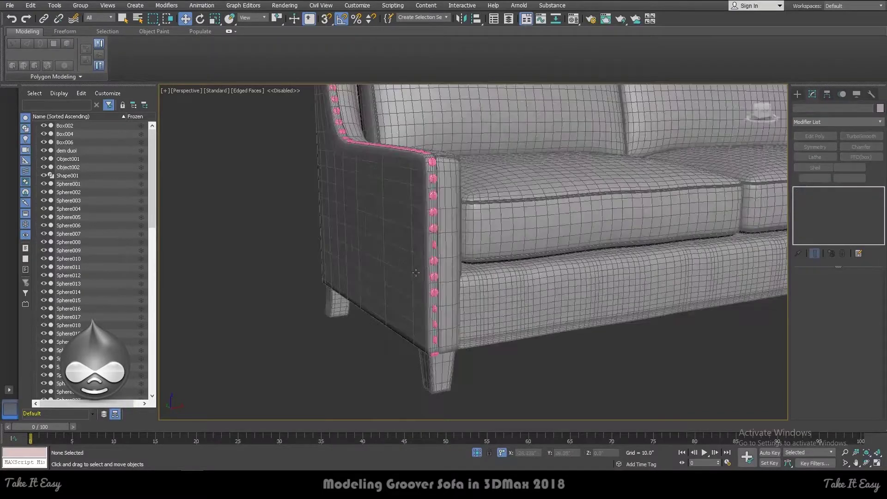
key("alt+Tab")
scroll(181, 198, "down", 2)
scroll(189, 194, "down", 2)
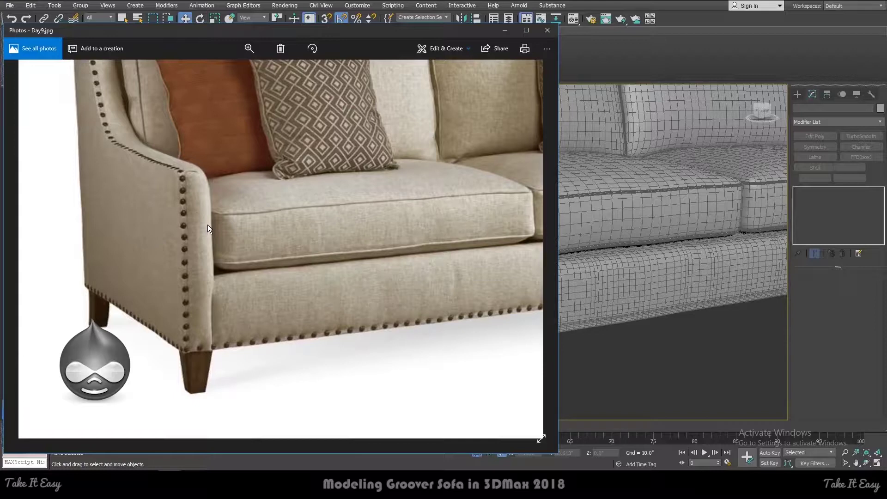
Leave the reference photo and return to the 3ds Max sofa scene
key("alt+Tab")
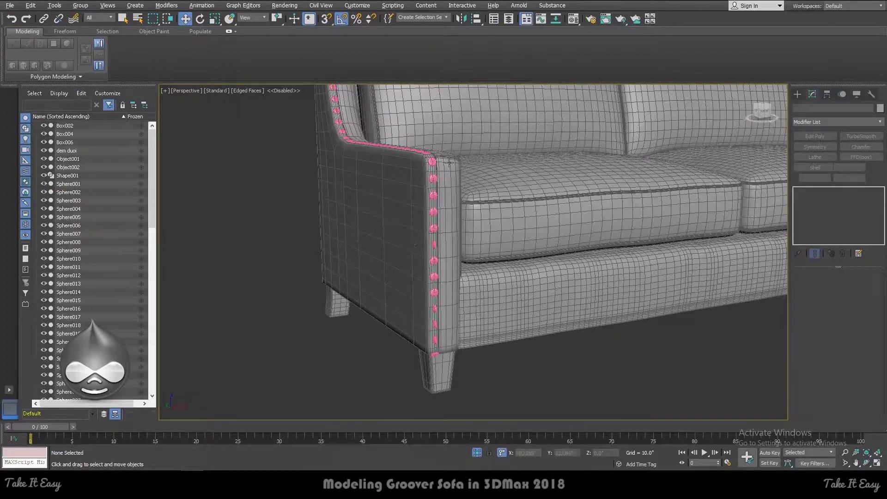
Select Sphere001, undo the old row and re-snapshot it as 90 copies along the arm
scroll(450, 163, "up", 2)
scroll(436, 165, "up", 2)
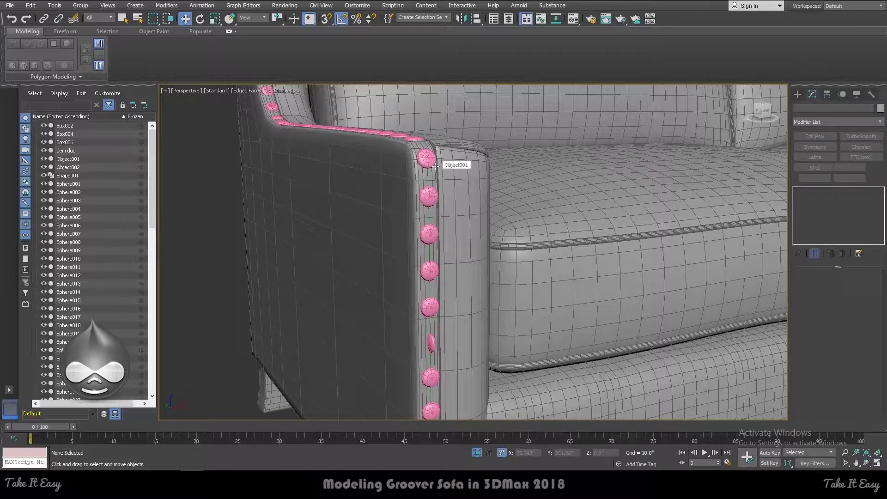
scroll(436, 163, "down", 3)
left_click(438, 161)
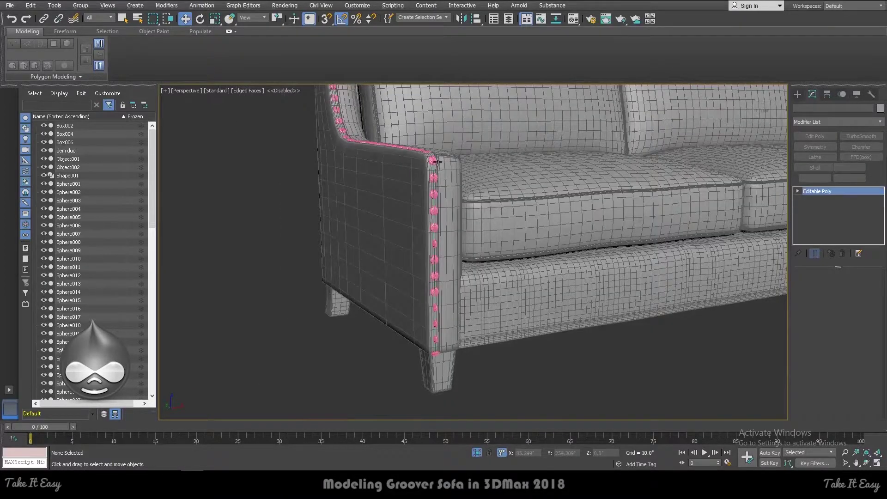
key("ctrl+z")
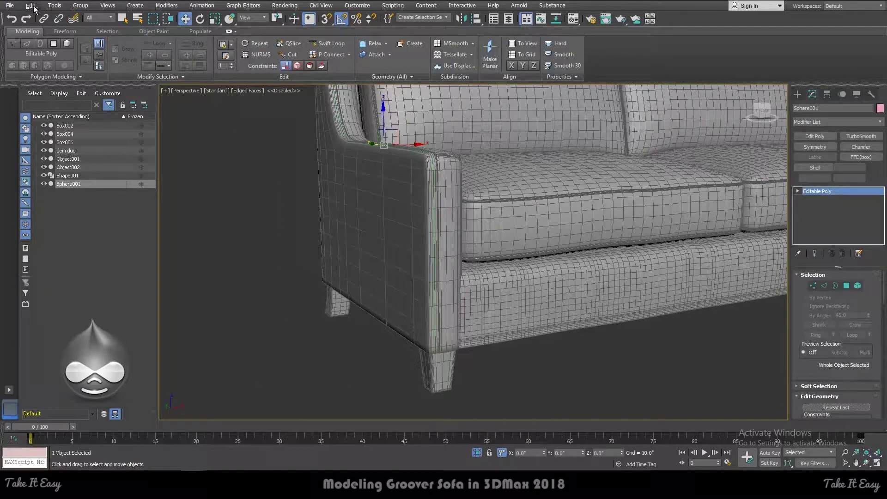
left_click(54, 5)
left_click(82, 202)
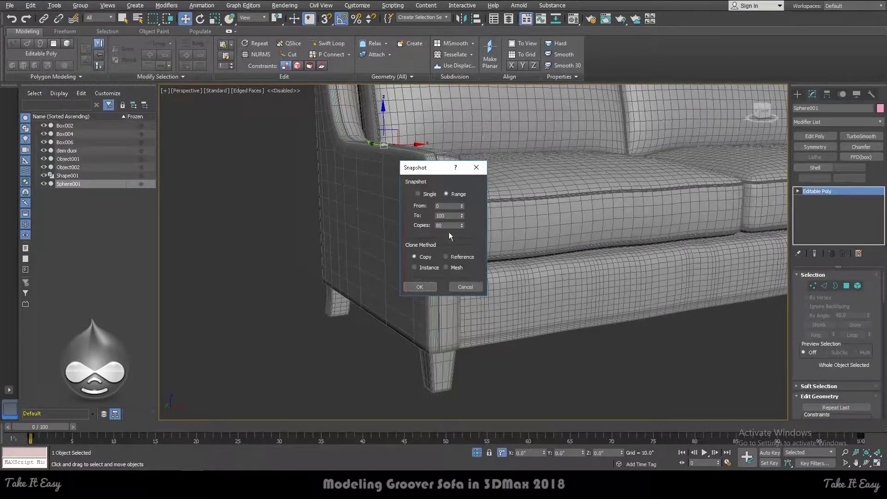
left_click(409, 286)
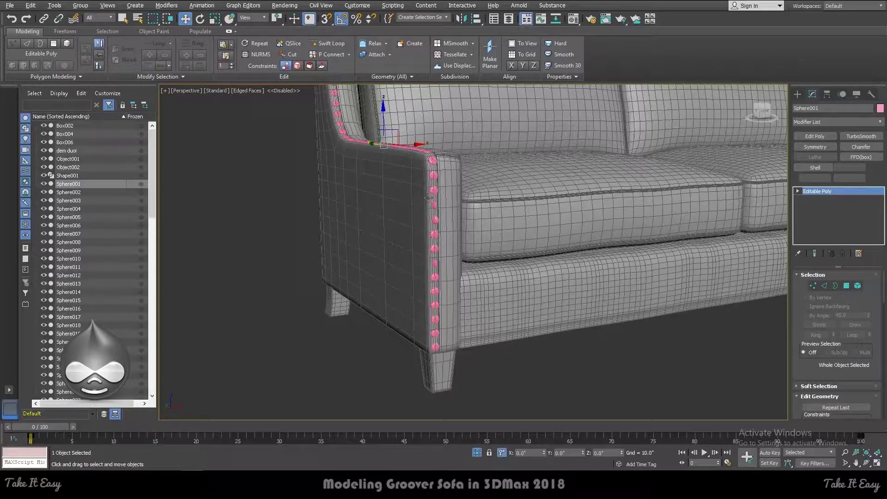
middle_click_drag(429, 198, 447, 247)
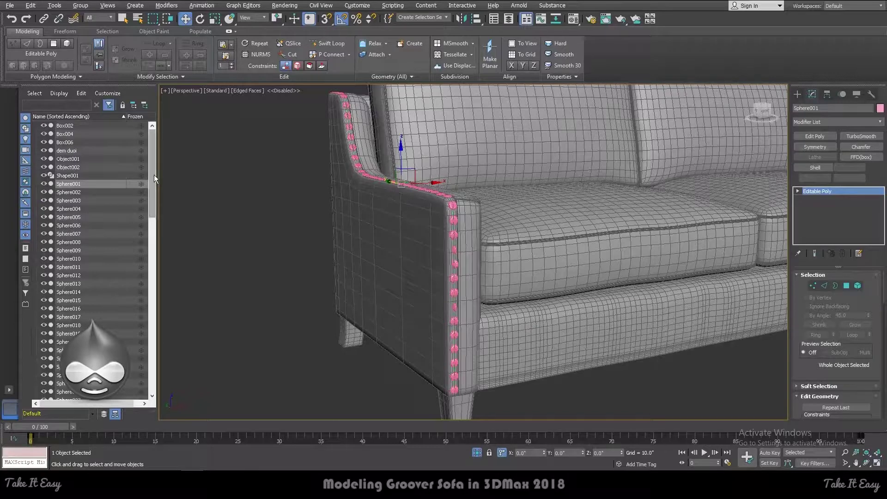
Delete the Shape001 guide path, then select the stud at the arm corner
mouse_move(152, 204)
left_mouse_down()
mouse_move(154, 276)
mouse_move(163, 192)
left_mouse_up()
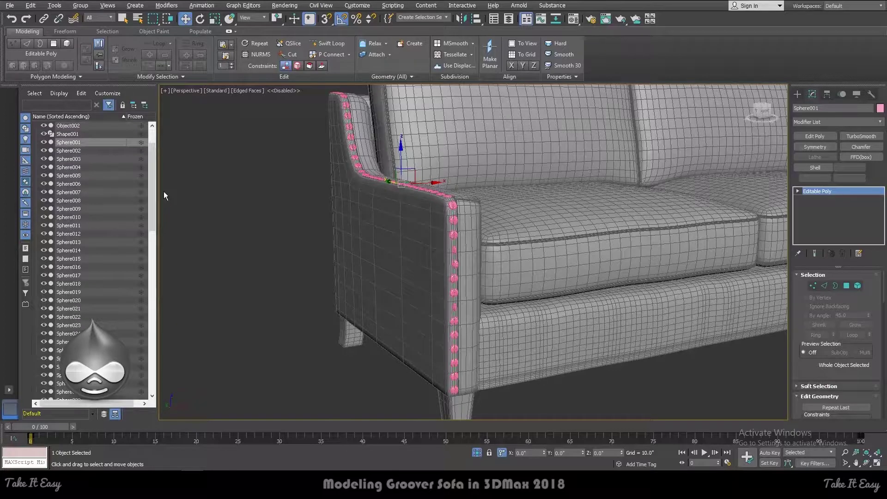
left_click(81, 134)
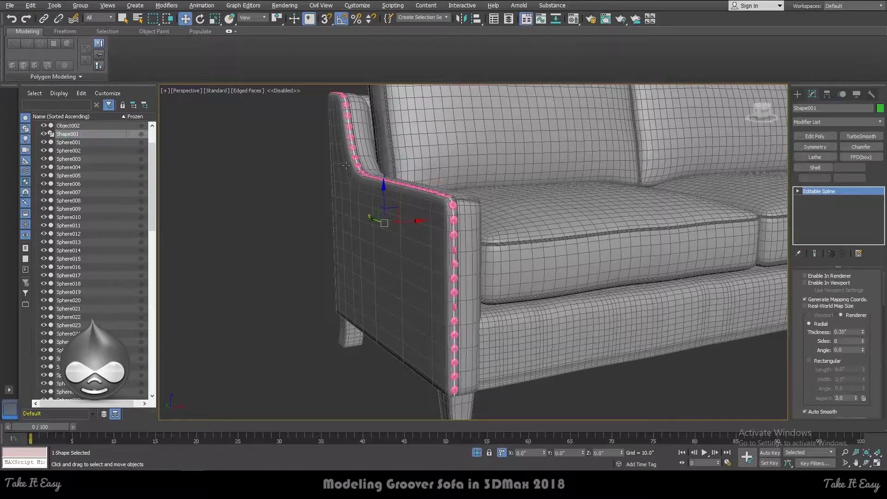
key("Delete")
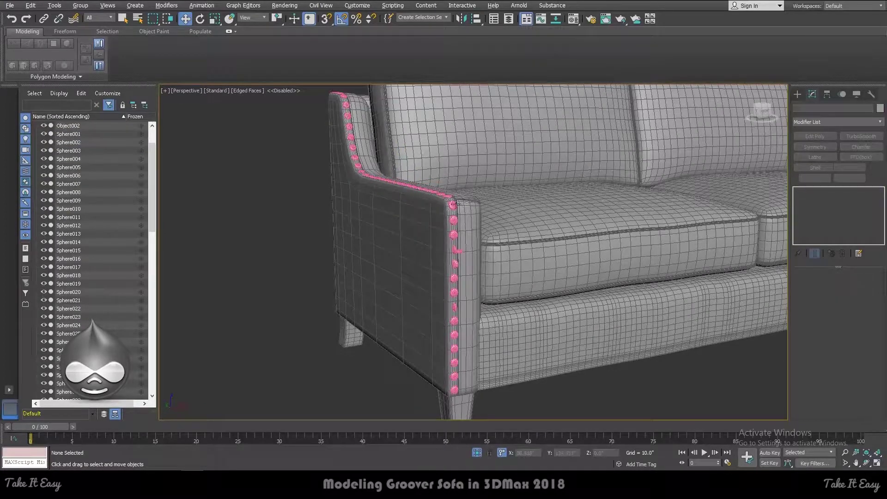
left_click(453, 205)
scroll(860, 368, "down", 2)
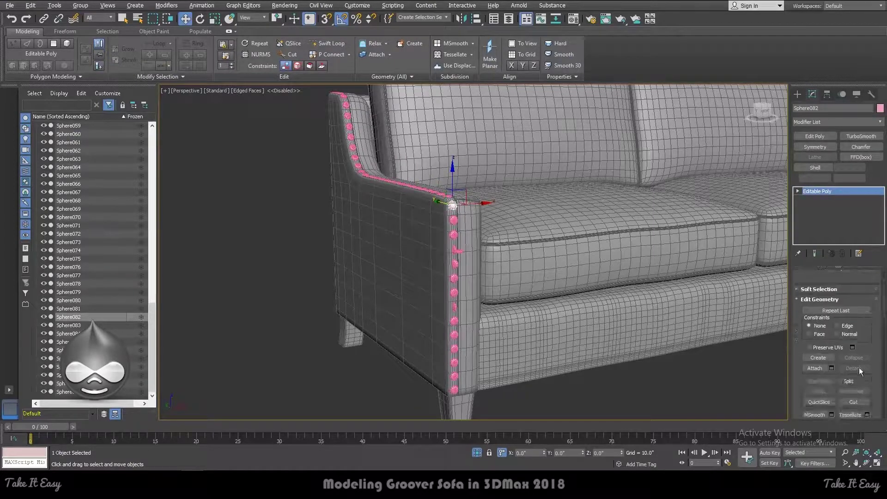
Attach Sphere001 through Sphere091 to Sphere082 using Attach List
left_click(831, 368)
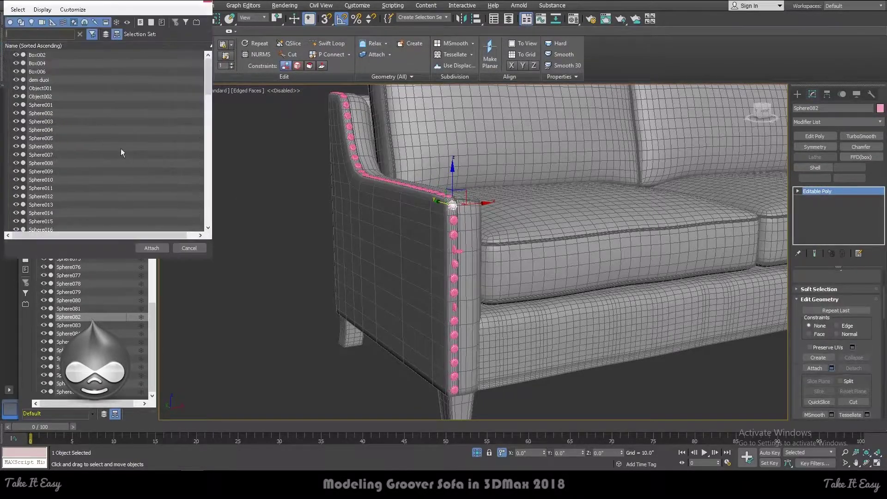
left_click(52, 106)
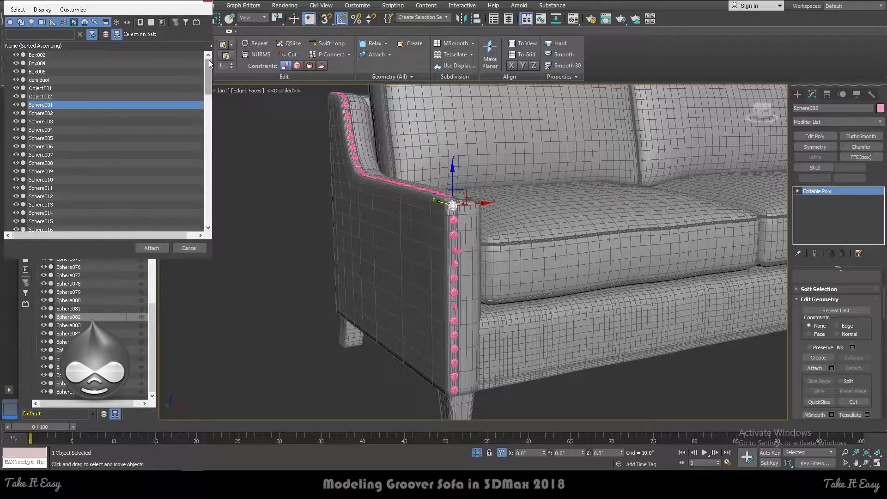
left_click_drag(209, 64, 209, 226)
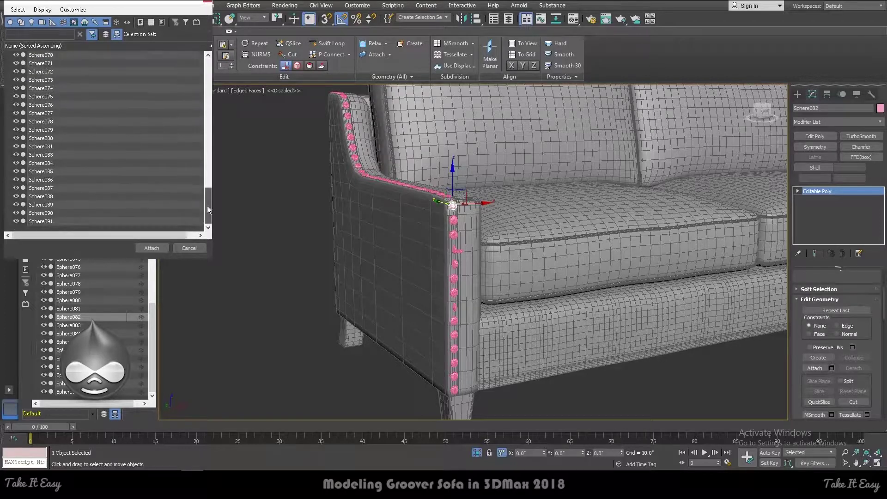
left_click(55, 221, "shift")
left_click(152, 248)
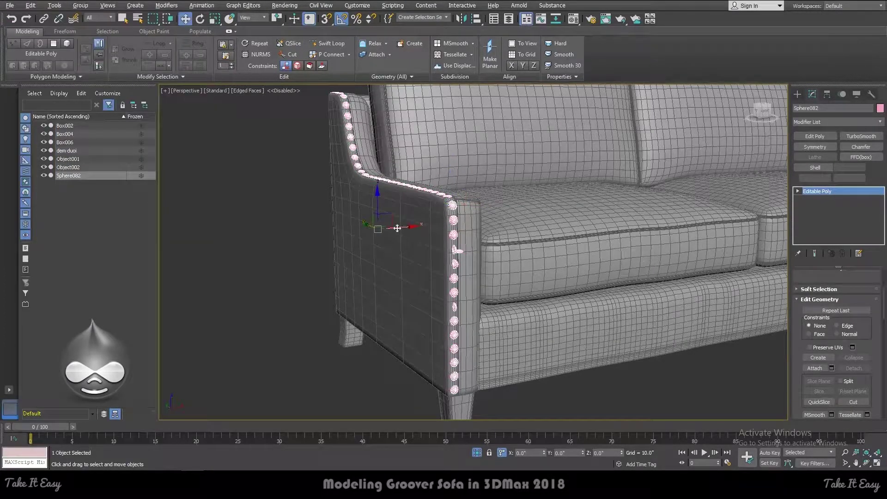
scroll(455, 250, "up", 3)
scroll(455, 250, "up", 3)
Inspect individual studs in Element mode, test-move the stud strip, and undo the move
key("5")
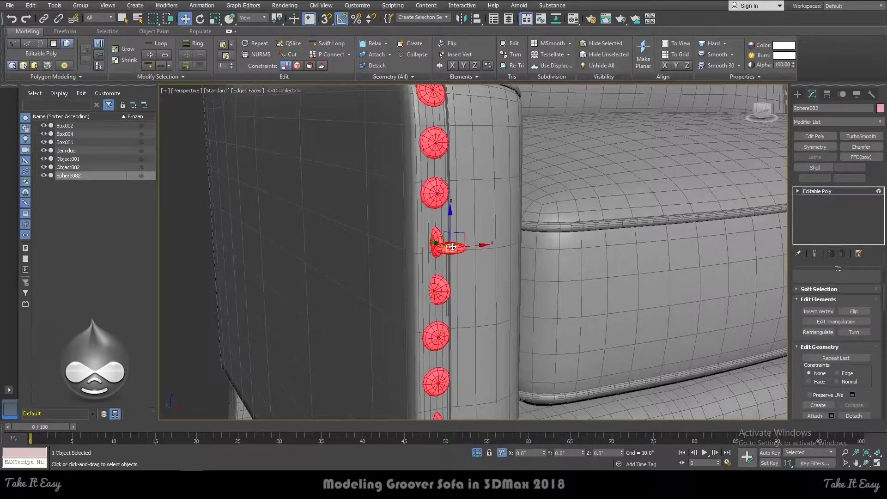
left_click(456, 253)
scroll(462, 257, "up", 3)
middle_click_drag(465, 260, 440, 241, "alt")
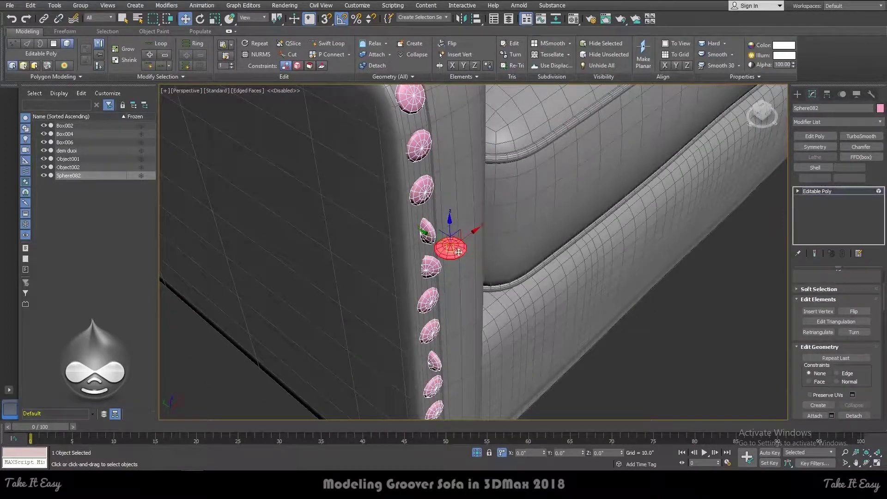
key("5")
scroll(452, 249, "down", 5)
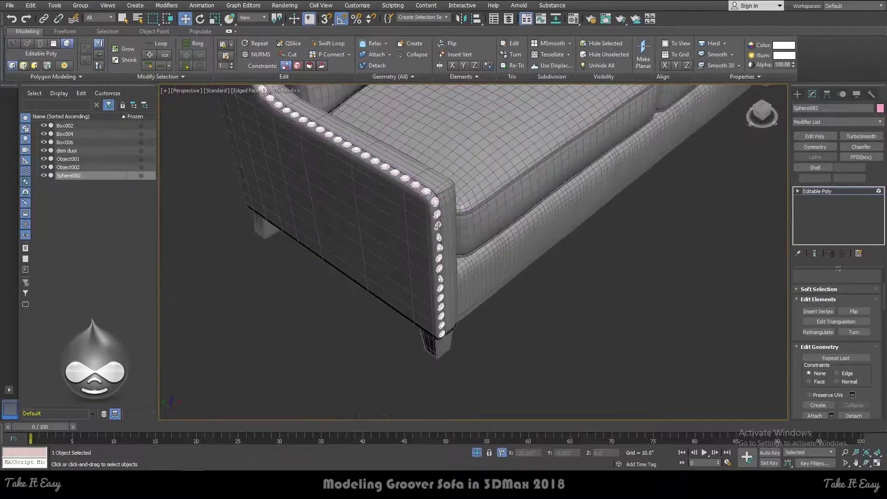
left_click_drag(309, 163, 287, 234)
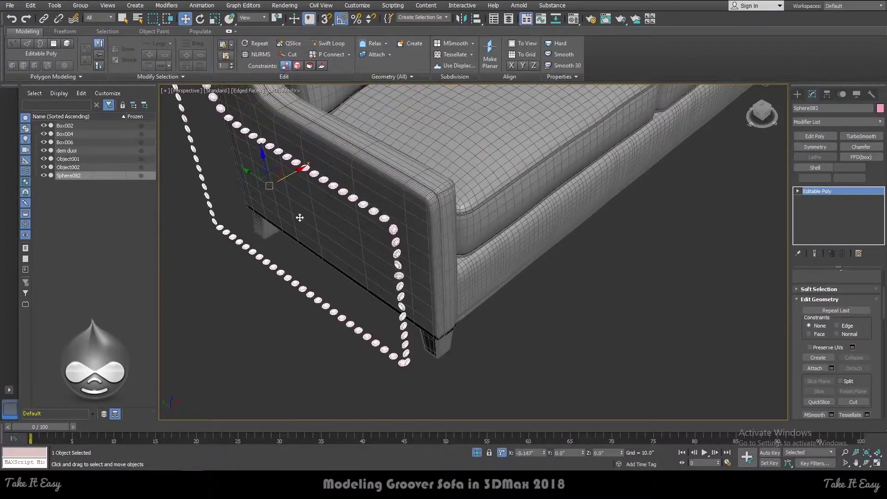
key("ctrl+z")
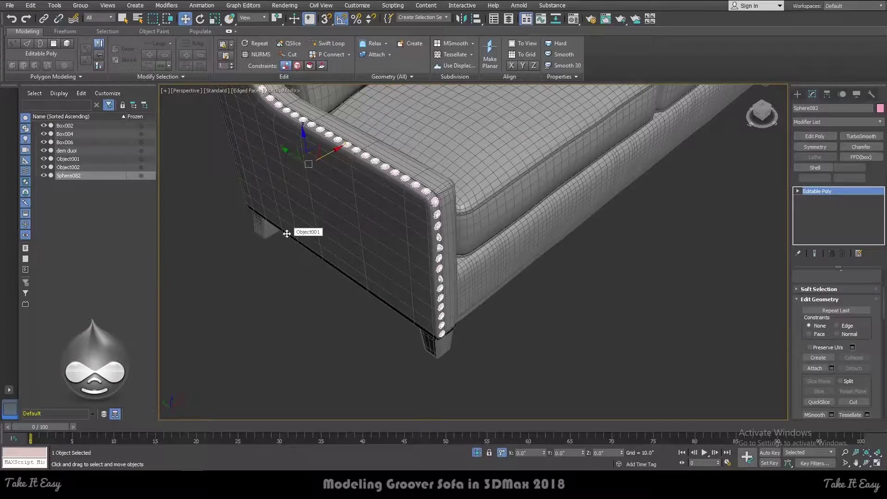
scroll(432, 291, "up", 4)
scroll(433, 291, "up", 3)
key("5")
left_click(432, 218)
Rotate individual studs on the arm's front edge and turn on Angle Snap
key("e")
left_click_drag(440, 239, 441, 245)
left_click(438, 352)
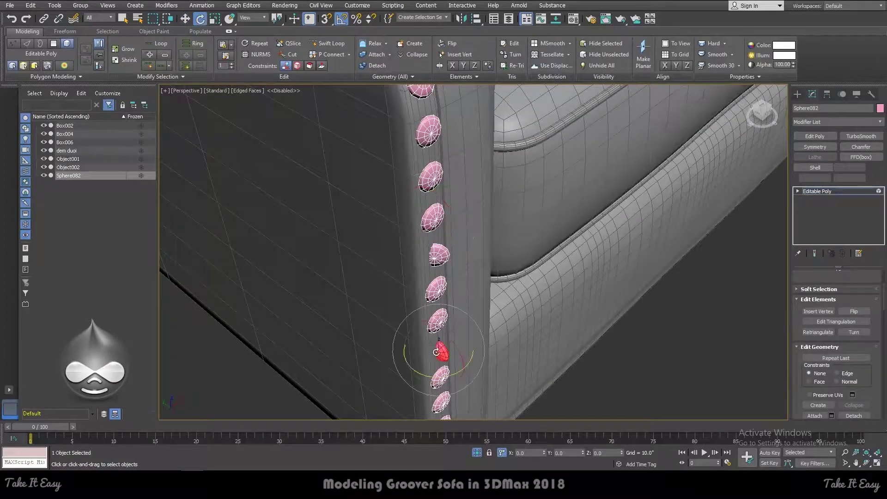
left_click(436, 253)
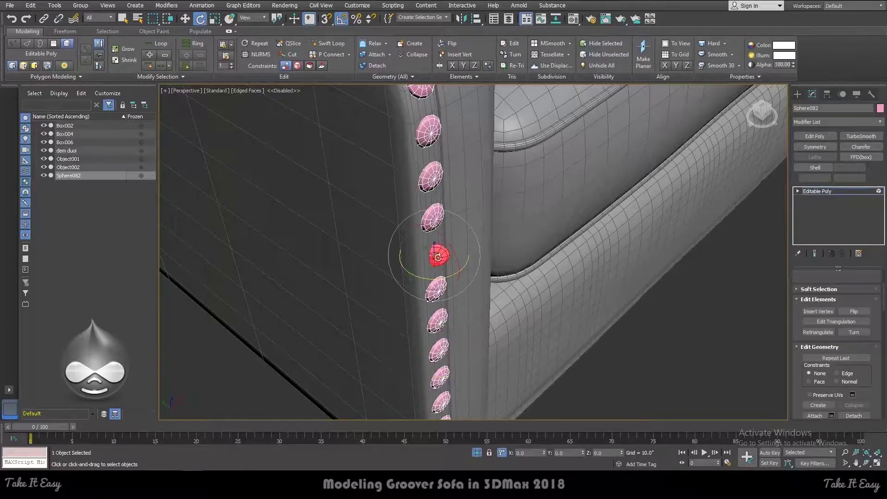
left_click_drag(455, 259, 479, 240)
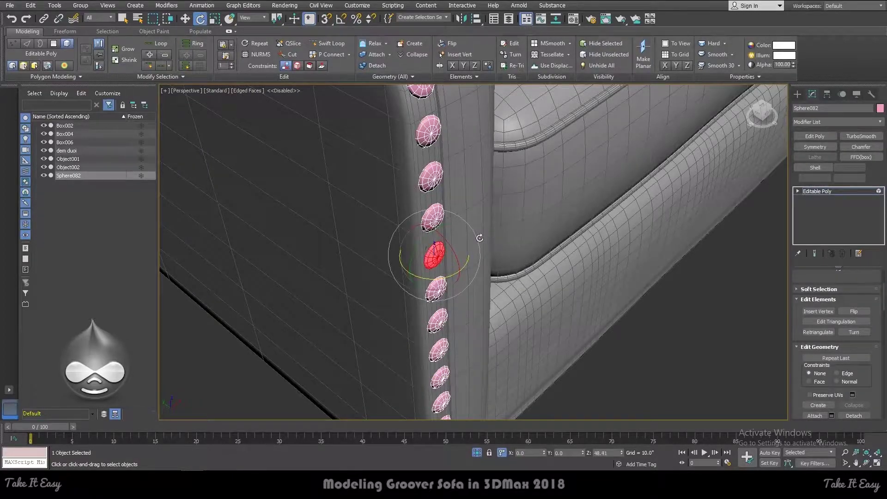
key("a")
scroll(444, 249, "down", 5)
In Left view, box-select the front column of studs, then bring up the reference photo
mouse_move(444, 249)
middle_mouse_down()
mouse_move(430, 213)
mouse_move(352, 190)
middle_mouse_up()
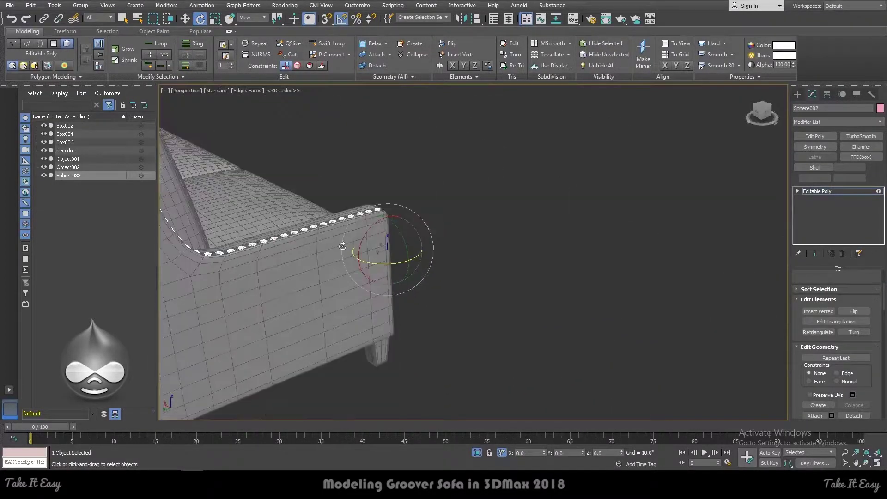
scroll(365, 192, "up", 3)
scroll(386, 196, "down", 3)
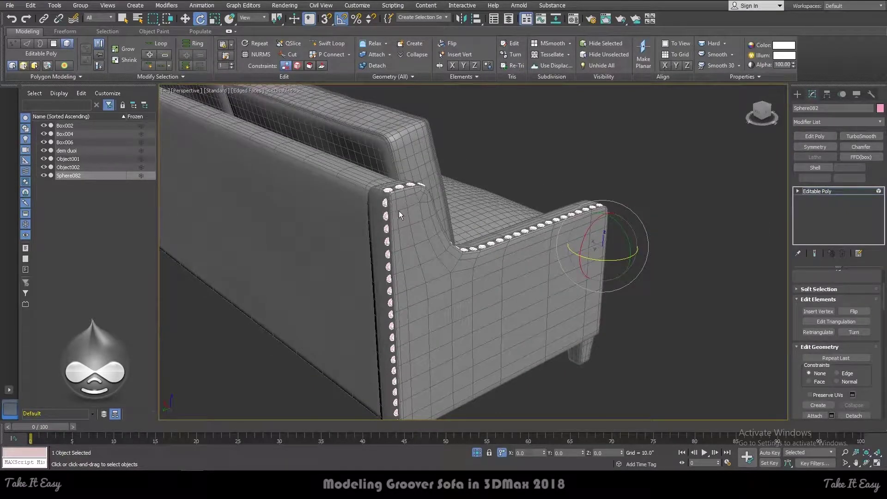
middle_click_drag(399, 214, 364, 175, "alt")
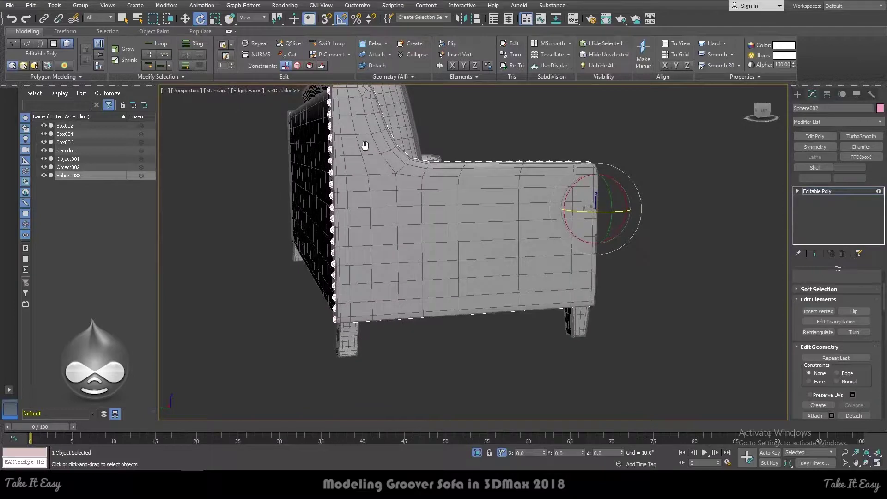
key("l")
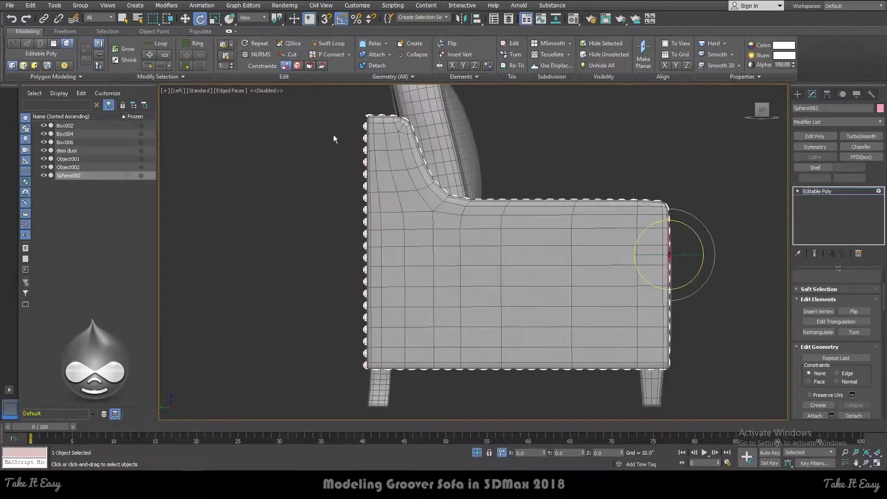
left_click_drag(386, 346, 386, 362)
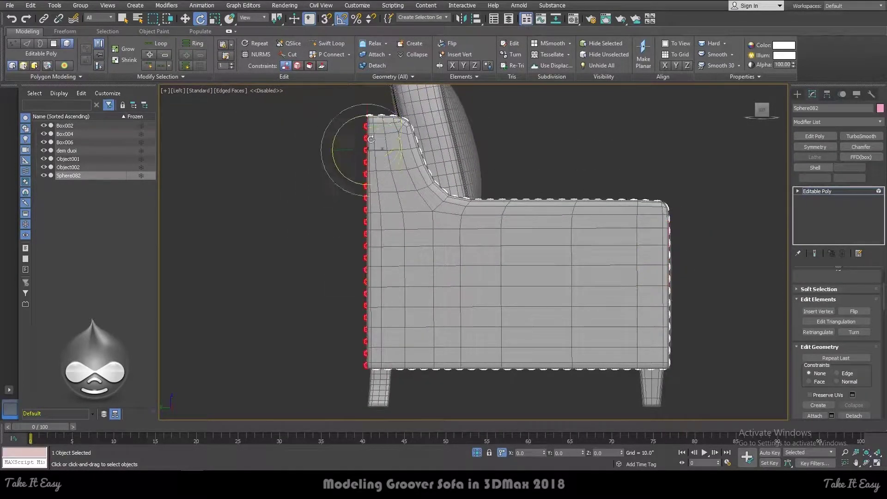
mouse_move(377, 138)
middle_mouse_down("alt")
mouse_move(454, 265)
mouse_move(362, 206)
middle_mouse_up("alt")
key("alt+Tab")
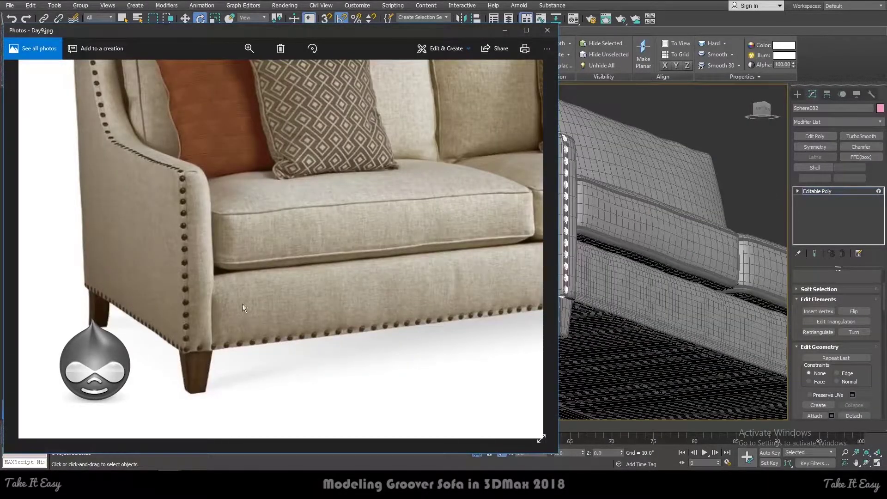
Back in 3ds Max, select the bottom row of arm studs in Left view and activate Move
key("alt+Tab")
key("l")
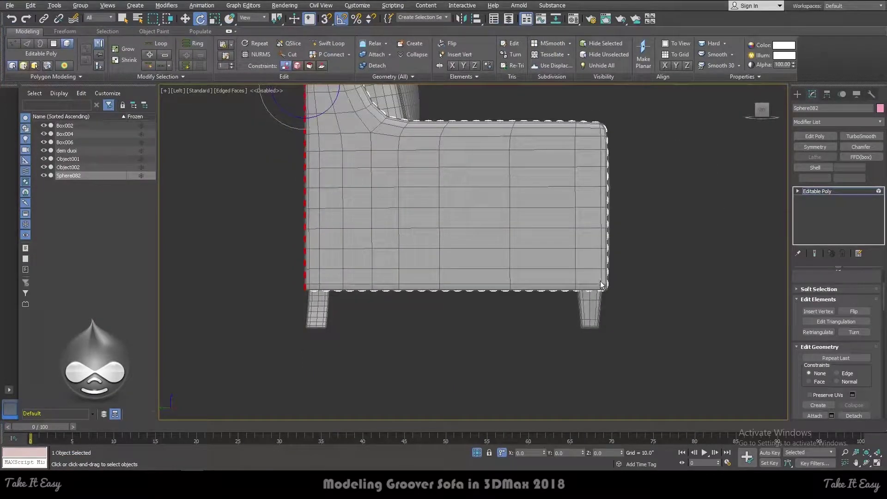
left_click_drag(325, 321, 325, 321)
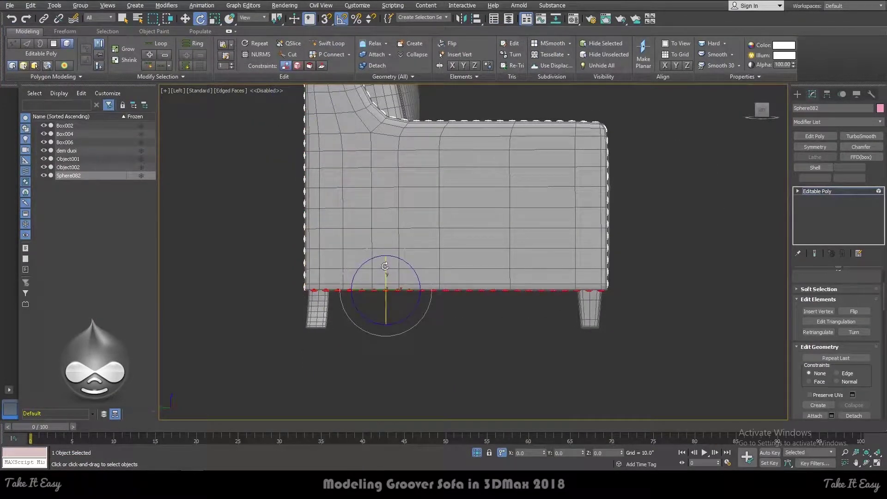
key("f")
scroll(388, 297, "up", 5)
scroll(406, 296, "up", 3)
key("w")
Turn Edged Faces off with F4 and restore the bottom-row stud selection
mouse_move(415, 295)
middle_mouse_down("alt")
mouse_move(412, 272)
mouse_move(319, 306)
middle_mouse_up("alt")
scroll(412, 272, "down", 2)
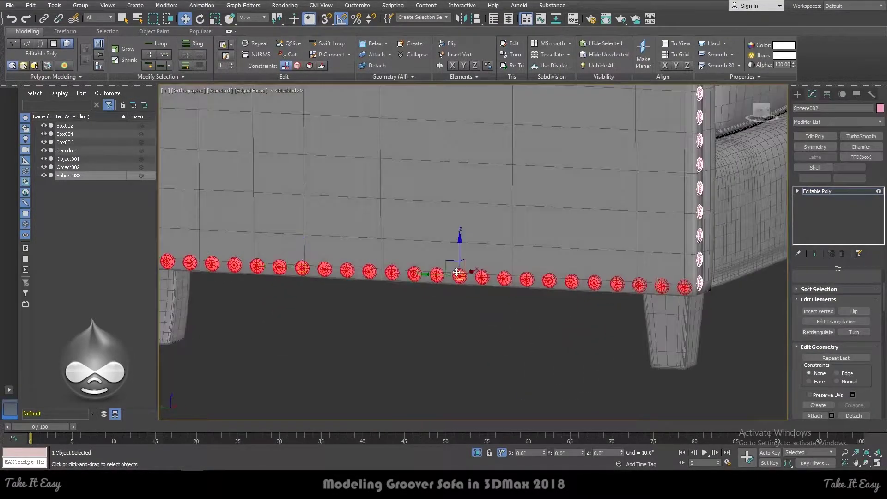
middle_click_drag(411, 289, 392, 303, "alt")
left_click(380, 330)
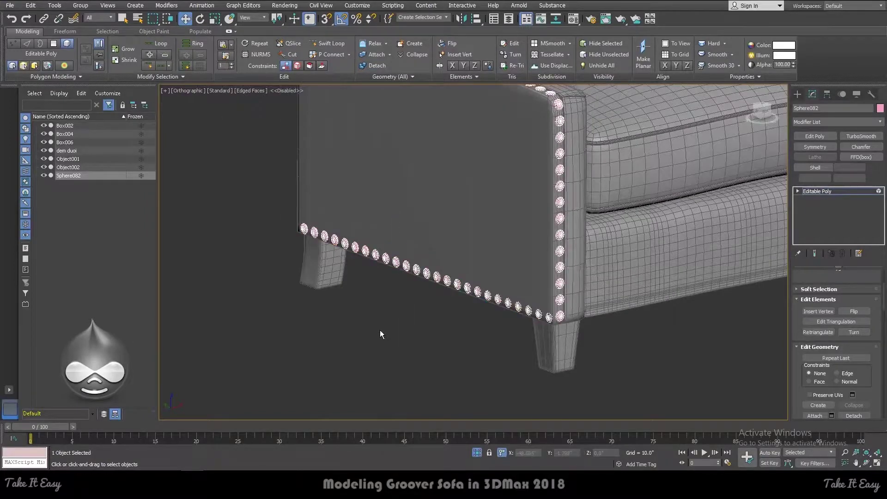
key("F4")
scroll(392, 253, "up", 2)
key("ctrl+z")
scroll(586, 337, "down", 3)
Nudge the bottom studs slightly along X so they sit snugly on the arm's bottom edge
middle_click_drag(578, 340, 460, 293, "alt")
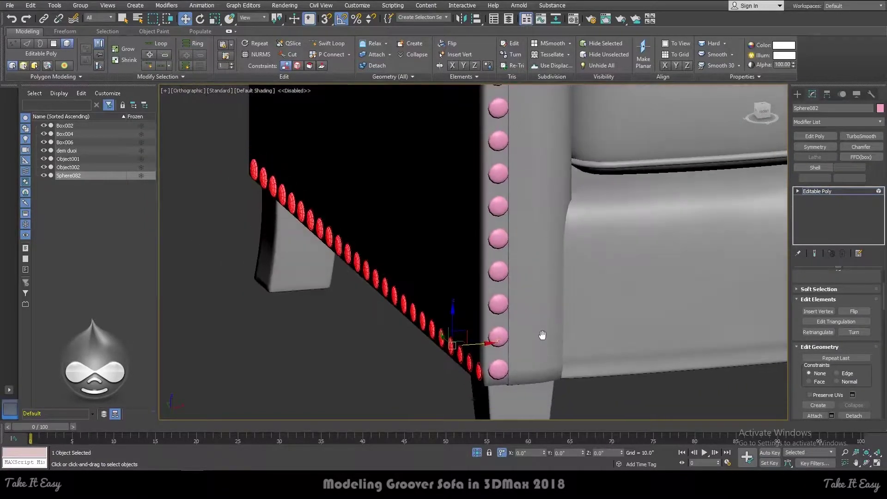
key("p")
scroll(483, 311, "up", 4)
left_click_drag(483, 312, 488, 313)
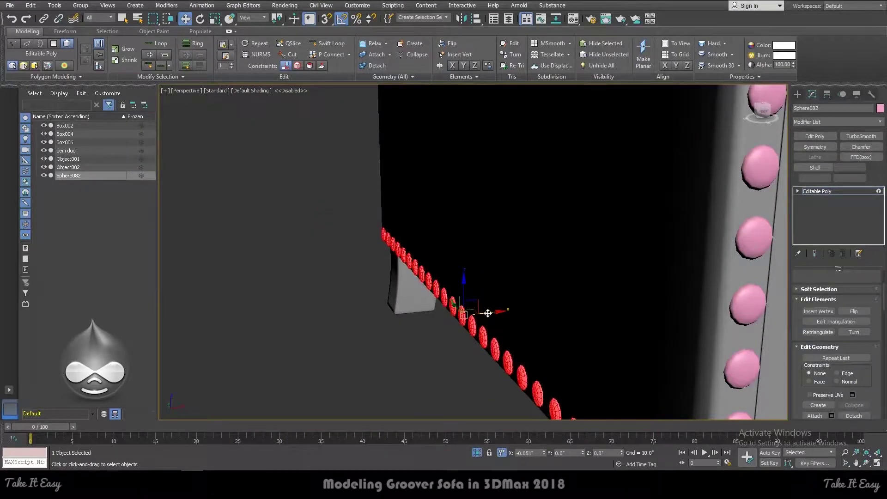
scroll(416, 333, "down", 5)
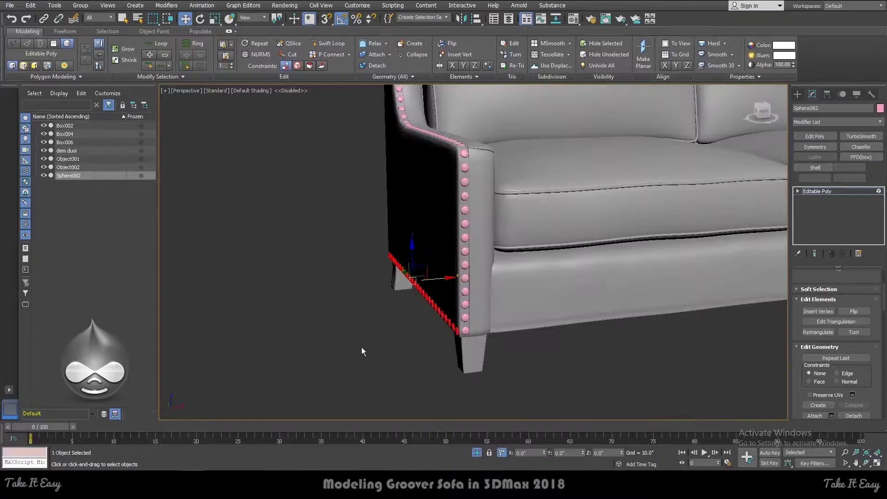
left_click(362, 347)
scroll(459, 334, "up", 2)
scroll(478, 331, "up", 2)
scroll(478, 331, "down", 4)
scroll(470, 331, "down", 2)
mouse_move(466, 330)
middle_mouse_down("alt")
mouse_move(551, 327)
mouse_move(441, 331)
middle_mouse_up("alt")
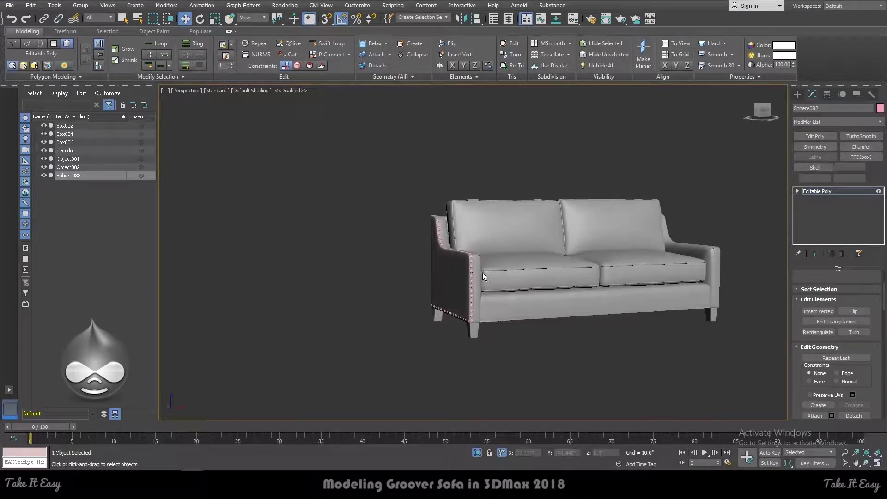
Leave element editing, frame the sofa and select the Sphere082 stud object
scroll(478, 280, "up", 4)
key("5")
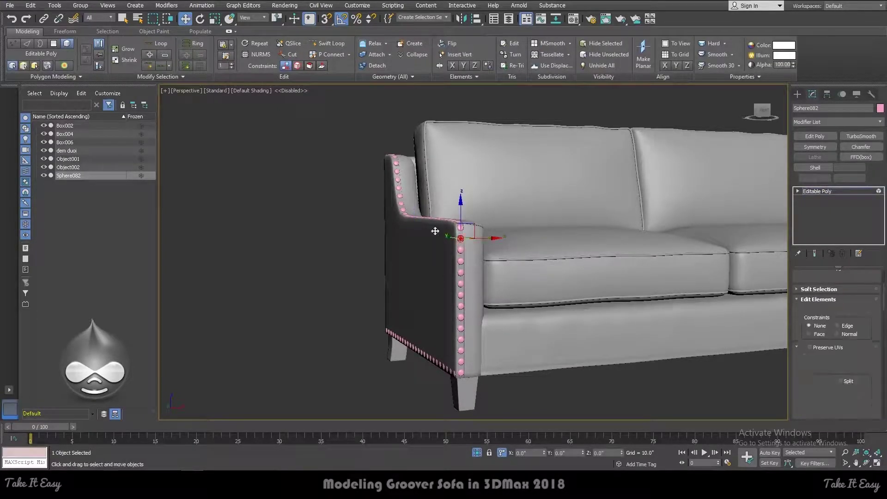
key("ctrl+a")
key("z")
scroll(334, 235, "down", 3)
scroll(332, 229, "up", 3)
key("f")
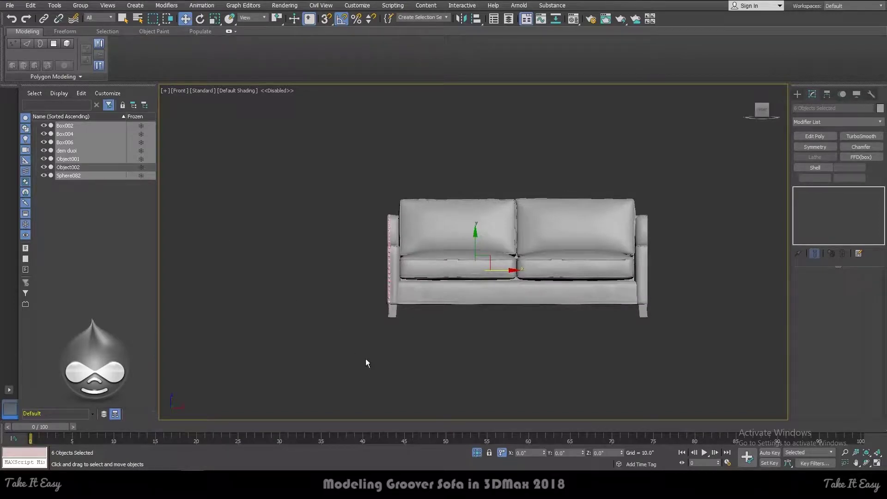
left_click(368, 355)
scroll(394, 283, "up", 5)
left_click(373, 277)
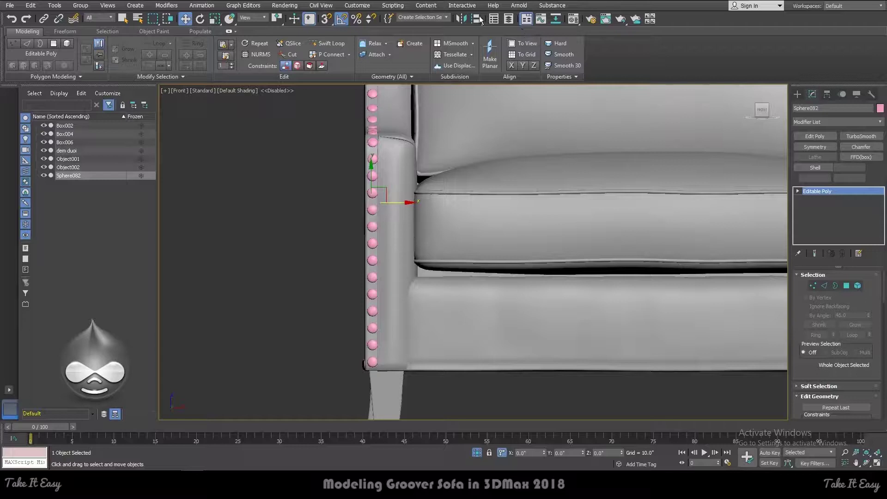
Align Sphere082's pivot to the sofa's centre using Affect Pivot Only
left_click(827, 94)
left_click(837, 157)
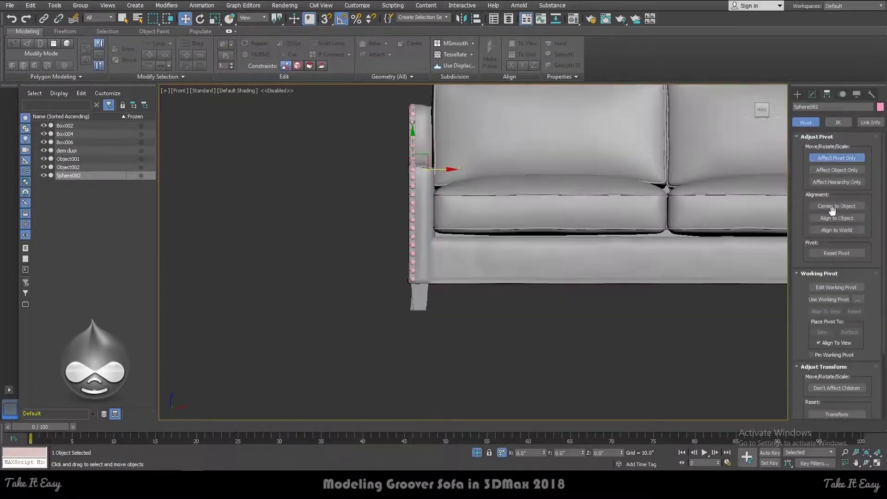
left_click(840, 212)
middle_click_drag(629, 202, 495, 235)
left_click(476, 20)
left_click(537, 274)
left_click(445, 311)
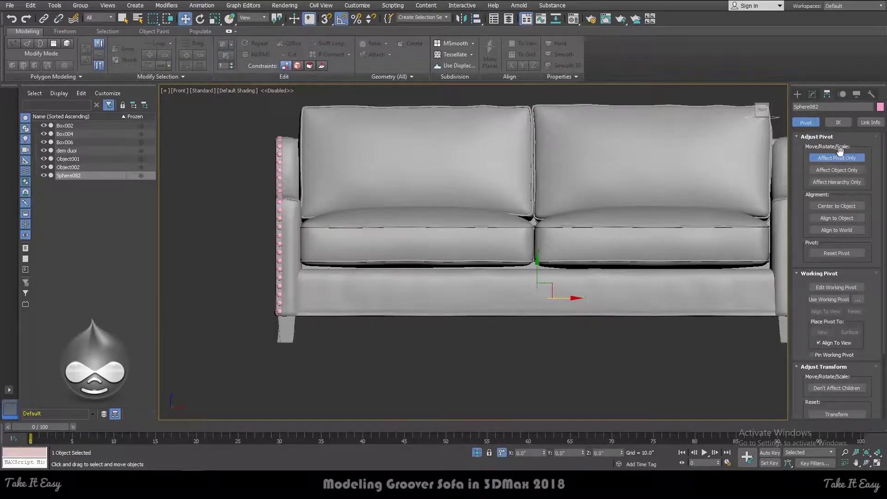
left_click(837, 158)
Mirror-copy the studs, then undo it so only the left-arm studs remain
left_click(461, 19)
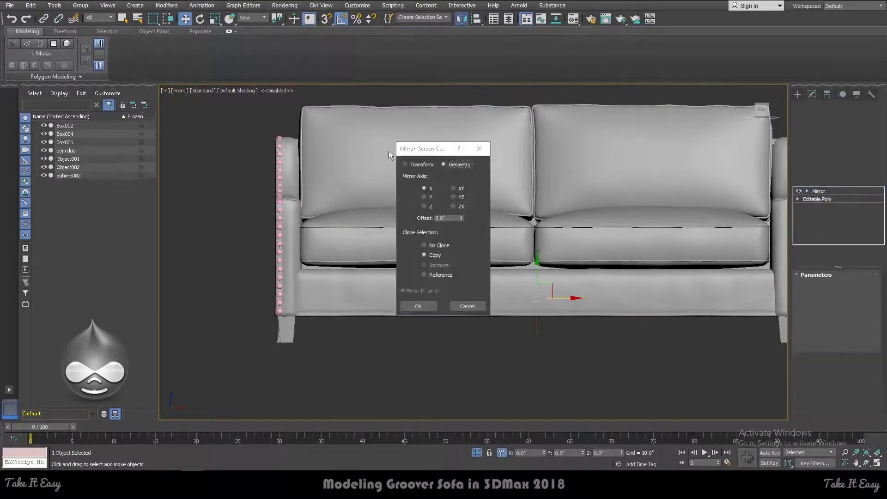
left_click(419, 306)
scroll(410, 257, "down", 3)
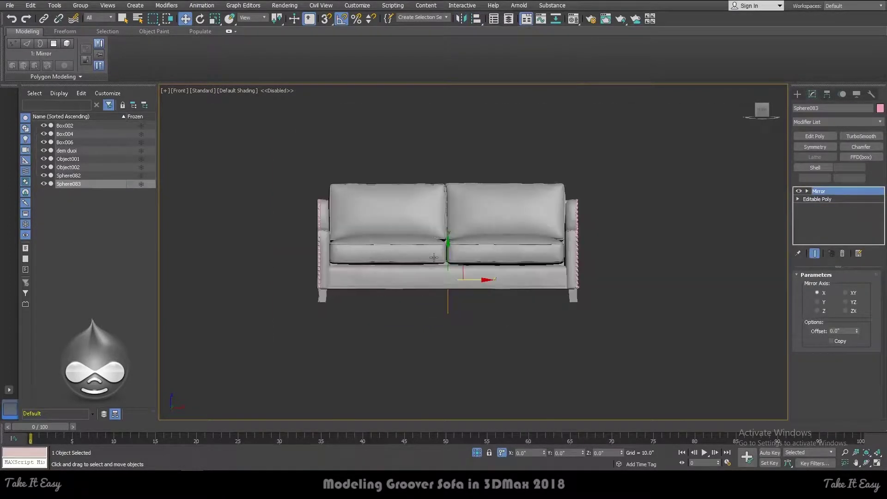
scroll(568, 202, "up", 3)
scroll(568, 202, "up", 3)
scroll(571, 198, "down", 5)
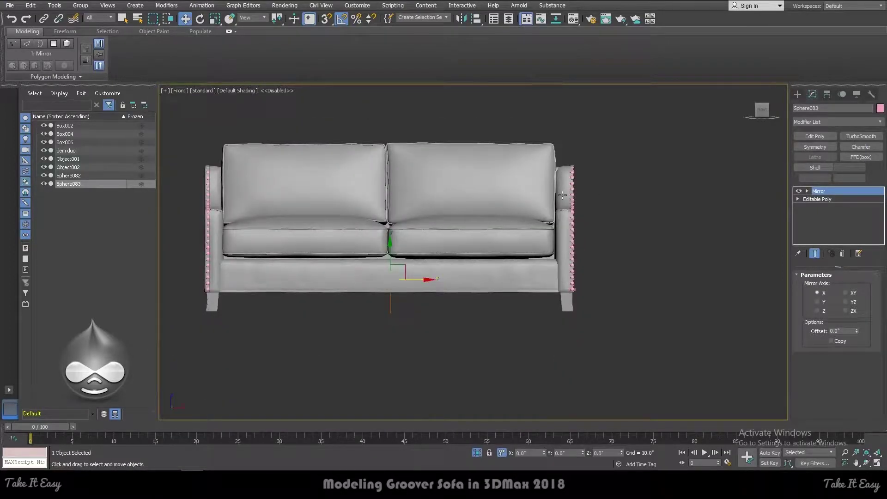
key("ctrl+z")
key("ctrl+z")
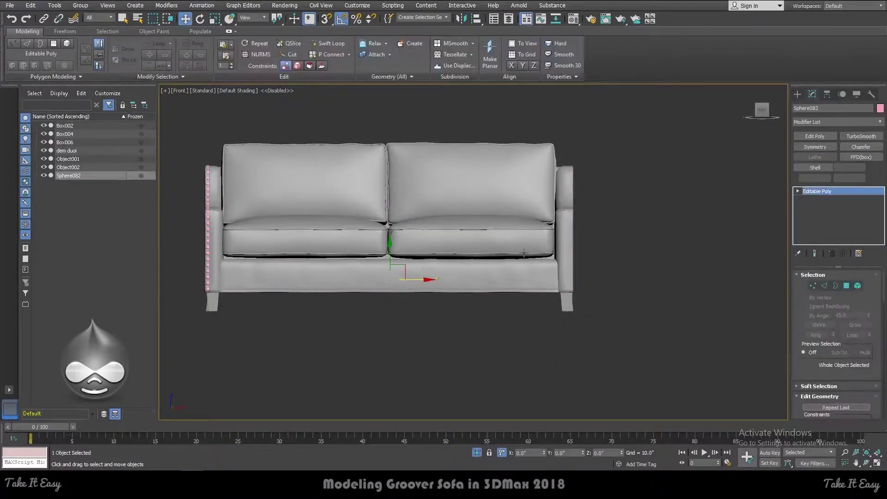
Delete the TurboSmooth modifier from the right armrest Object002
left_click(221, 228)
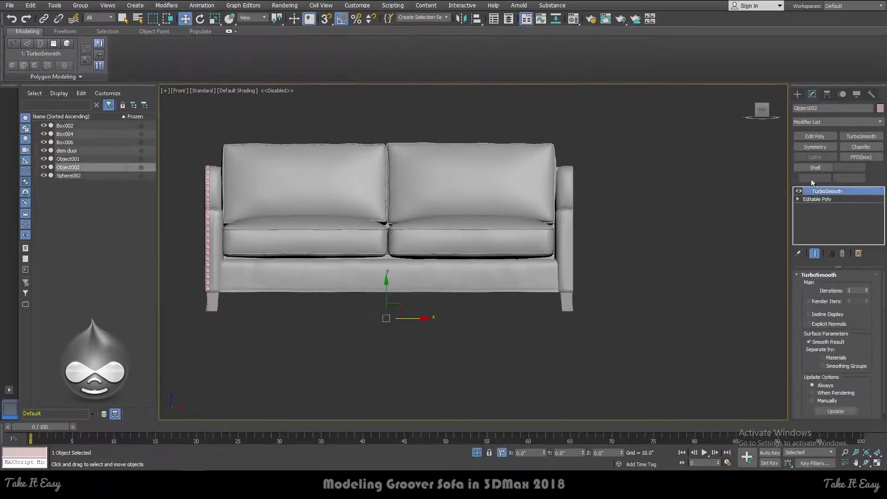
right_click(832, 190)
left_click(820, 202)
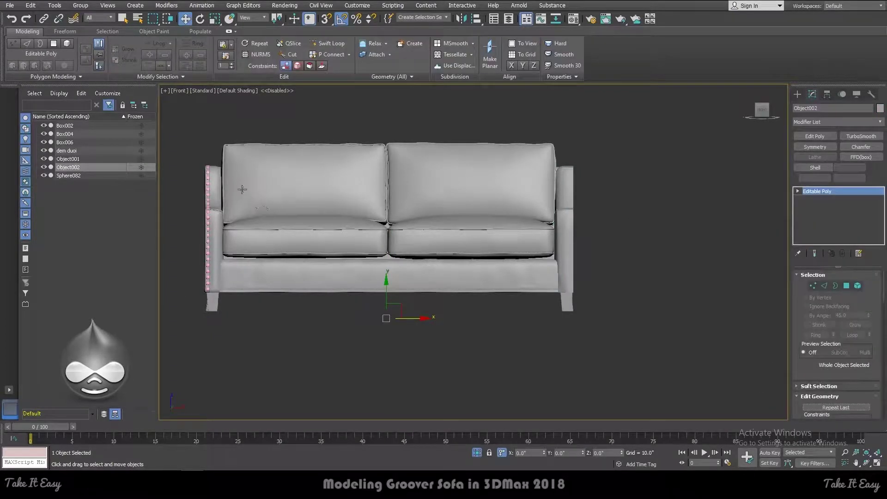
Remove Object001's Edit Poly modifier and attach Object002 into it
left_click(217, 185)
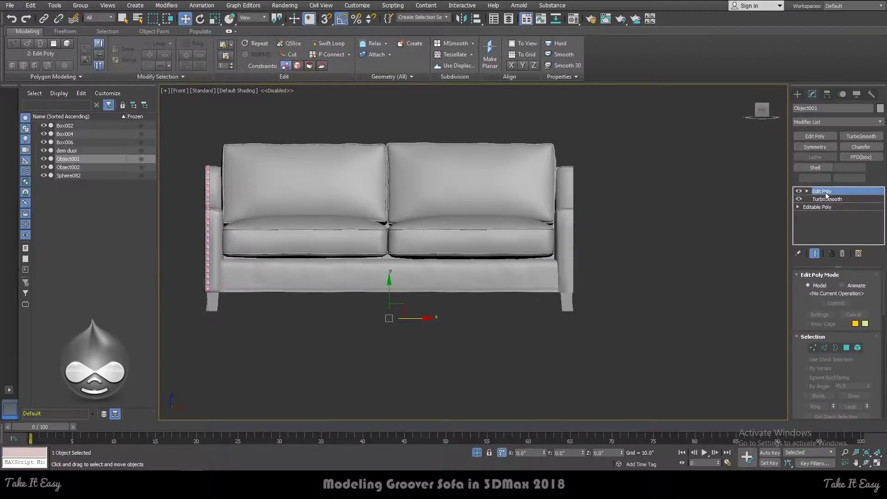
right_click(824, 194)
left_click(814, 207)
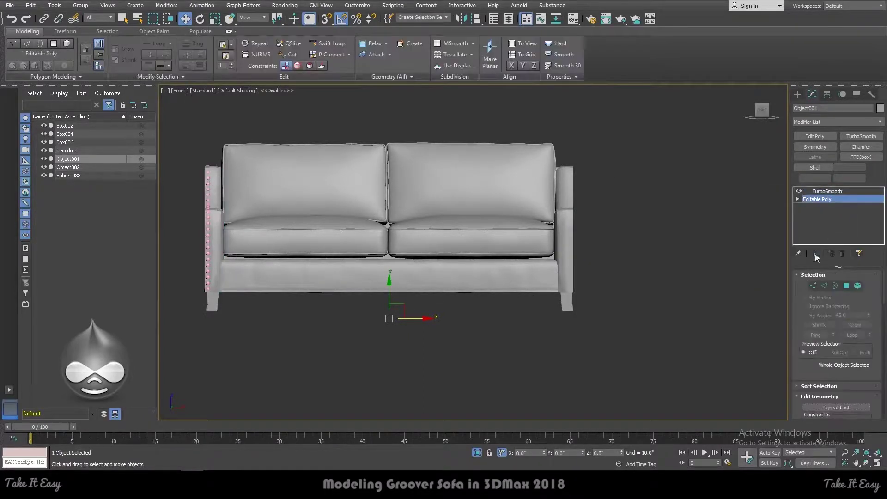
scroll(872, 354, "down", 3)
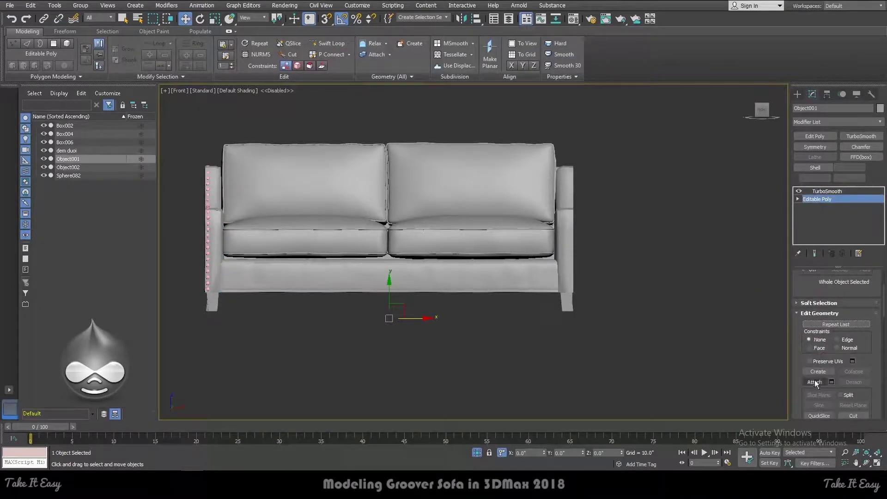
left_click(566, 217)
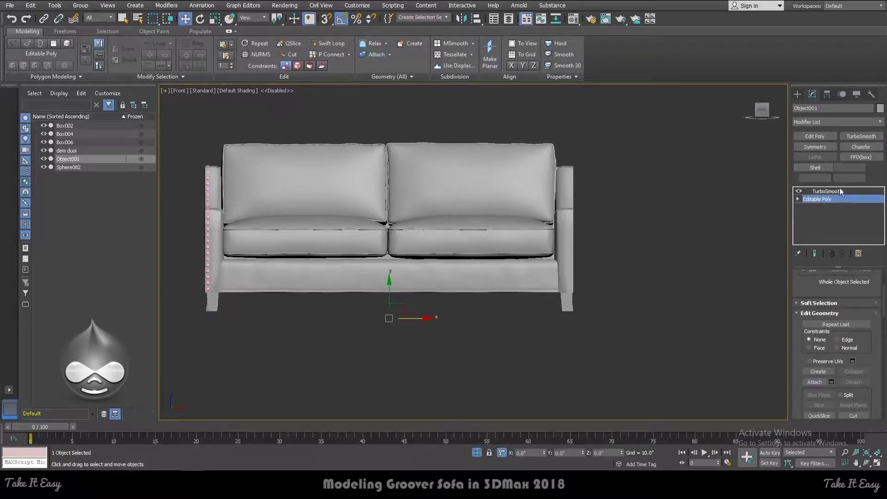
Go to the armrests' TurboSmooth level, then hide and unhide the armrests
left_click(827, 191)
left_click(40, 157)
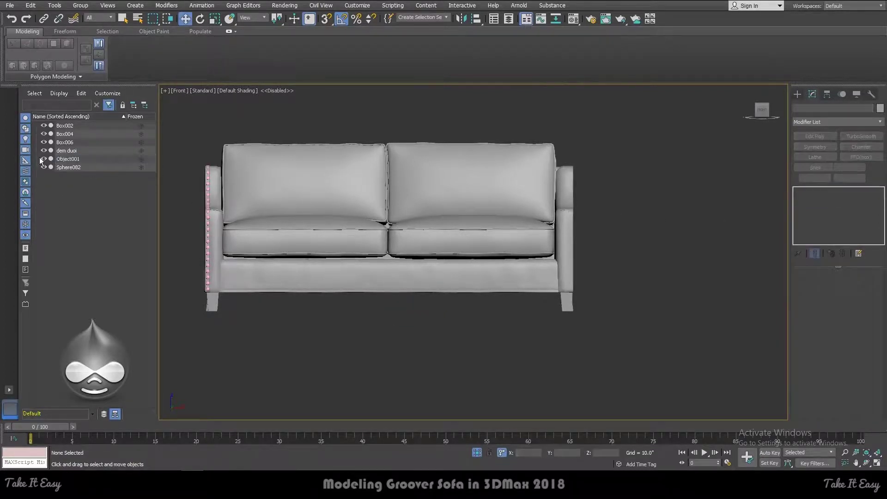
left_click(43, 159)
left_click(43, 159)
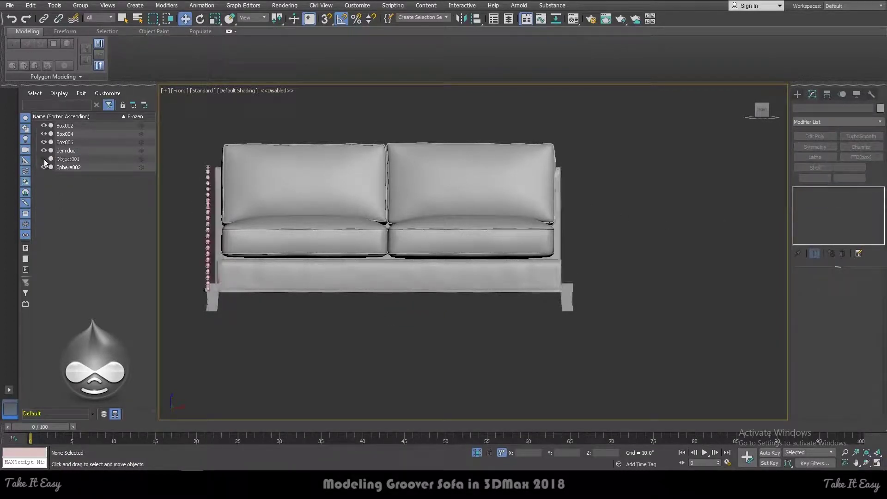
double_click(44, 159)
left_click(43, 159)
Centre Sphere082's pivot on the merged Object001 armrests with Affect Pivot Only
left_click(206, 190)
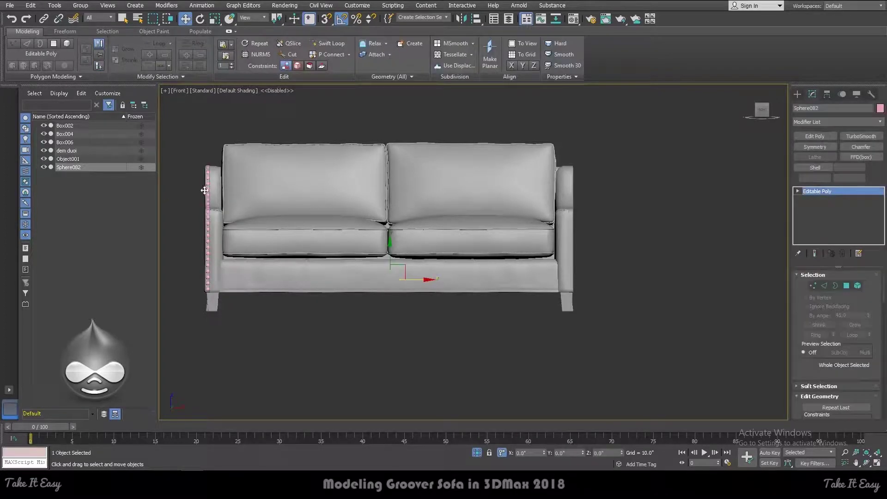
left_click(813, 94)
left_click(832, 157)
left_click(477, 18)
left_click(569, 191)
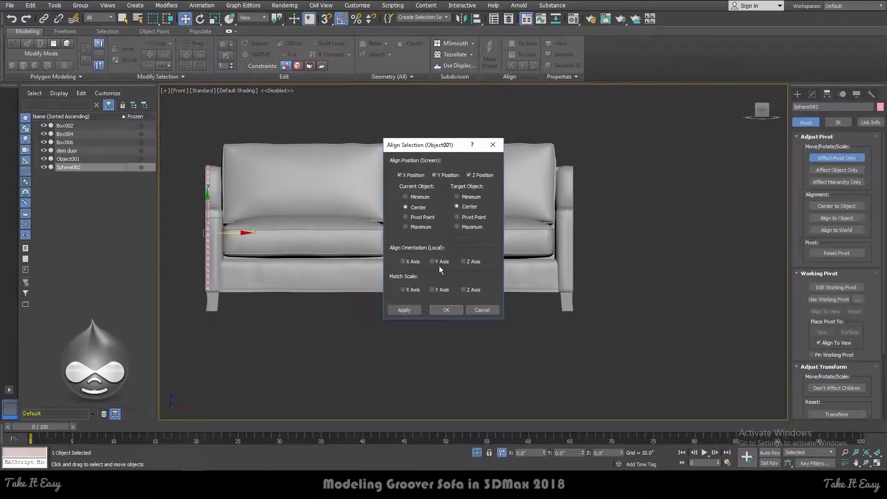
left_click(446, 310)
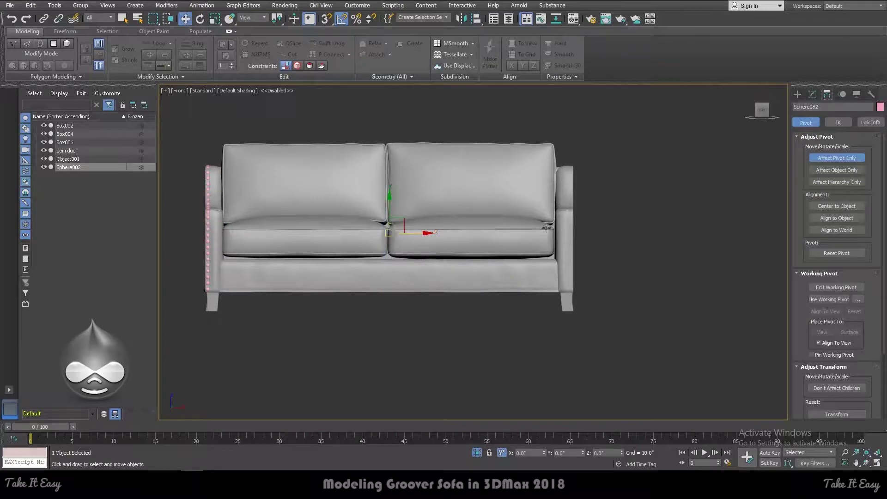
left_click(838, 158)
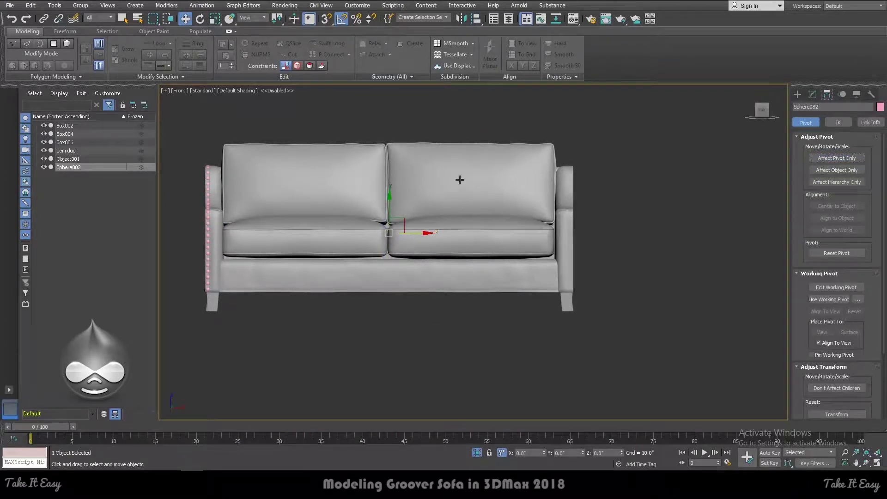
key("p")
middle_click_drag(624, 148, 689, 143, "alt")
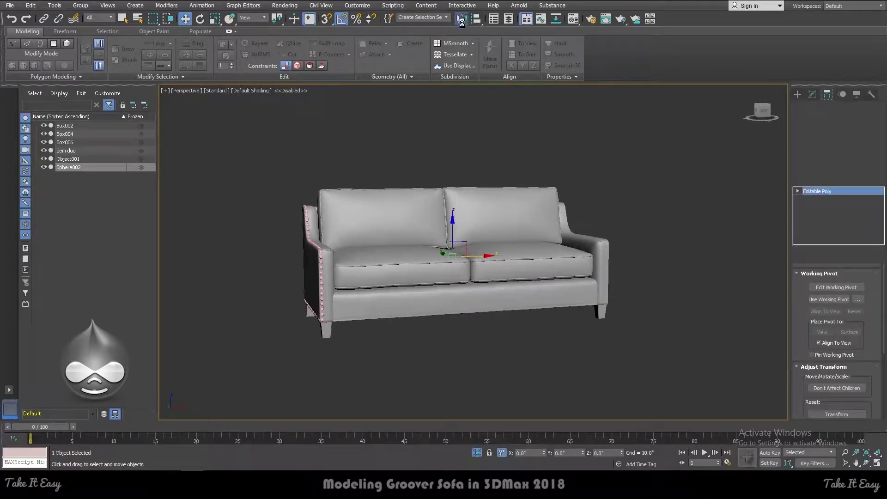
Mirror a copy of the Sphere082 studs onto the right arm
left_click(461, 20)
key("Return")
scroll(561, 157, "up", 5)
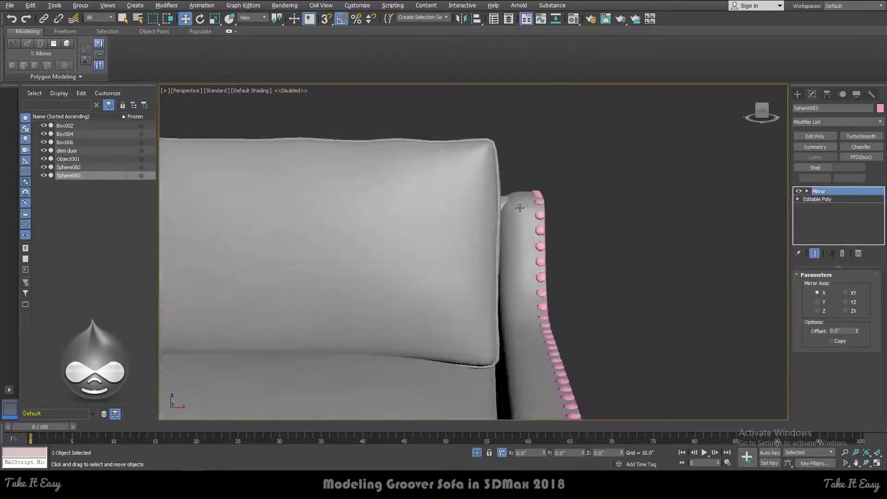
scroll(522, 182, "down", 5)
scroll(522, 181, "up", 2)
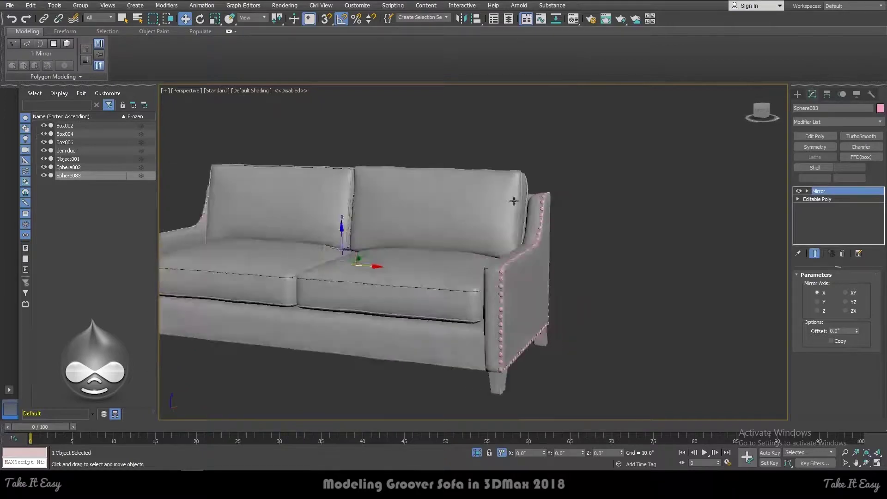
middle_click_drag(522, 181, 558, 189, "alt")
scroll(537, 203, "down", 3)
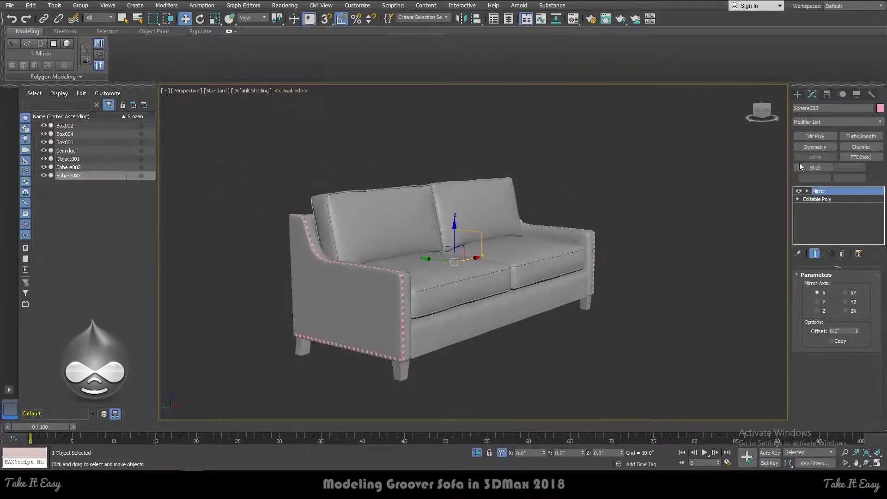
scroll(404, 288, "up", 2)
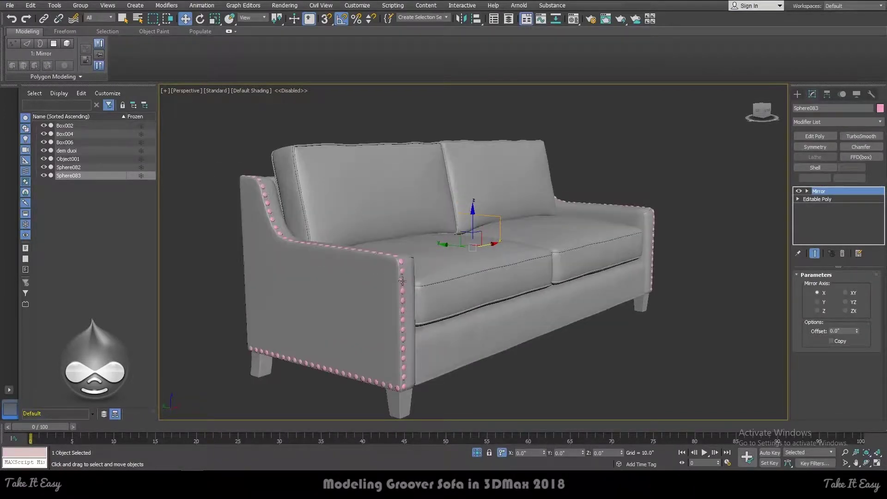
Attach the right-arm stud copy Sphere083 into Sphere082
left_click(403, 281)
scroll(825, 382, "down", 5)
scroll(820, 402, "down", 3)
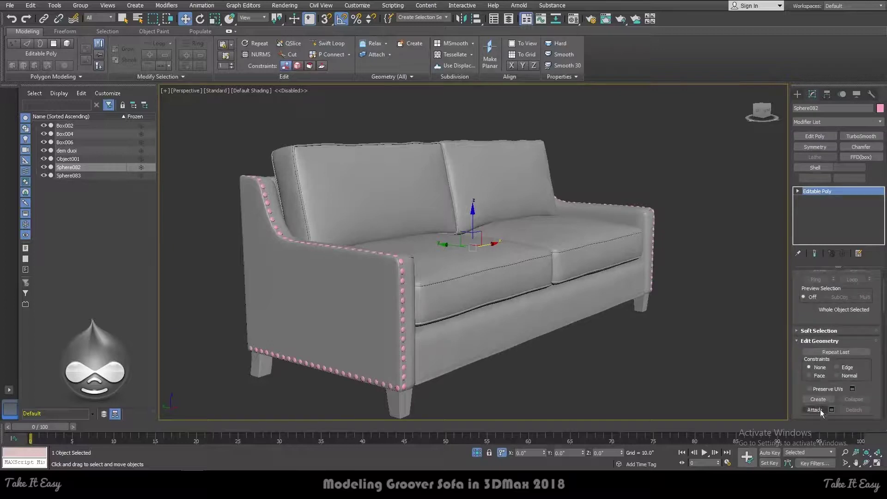
left_click(820, 409)
scroll(661, 221, "up", 5)
left_click(645, 224)
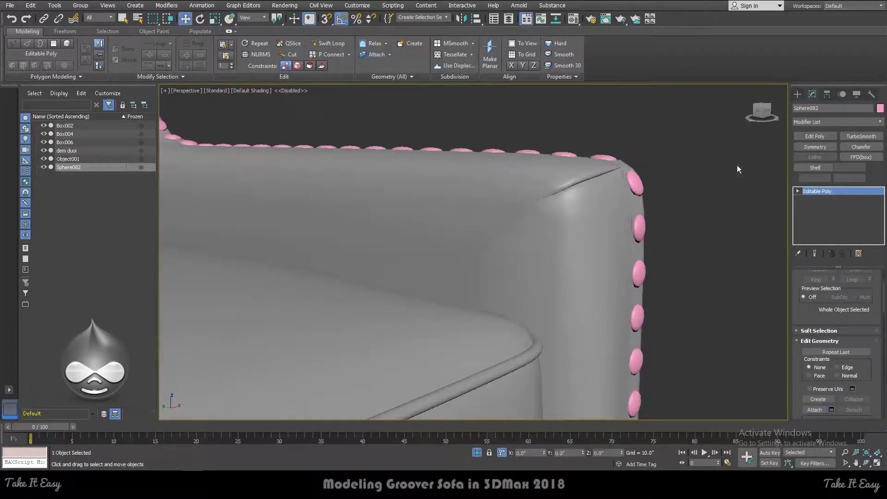
Change the combined studs' object colour from pink to grey
left_click(881, 108)
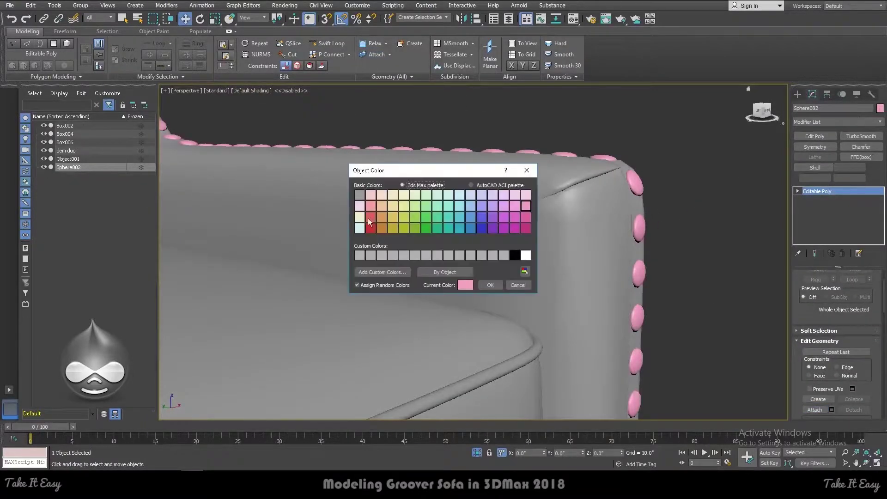
double_click(361, 196)
scroll(565, 182, "down", 10)
mouse_move(564, 183)
middle_mouse_down("alt")
mouse_move(407, 226)
mouse_move(432, 245)
middle_mouse_up("alt")
scroll(408, 226, "up", 4)
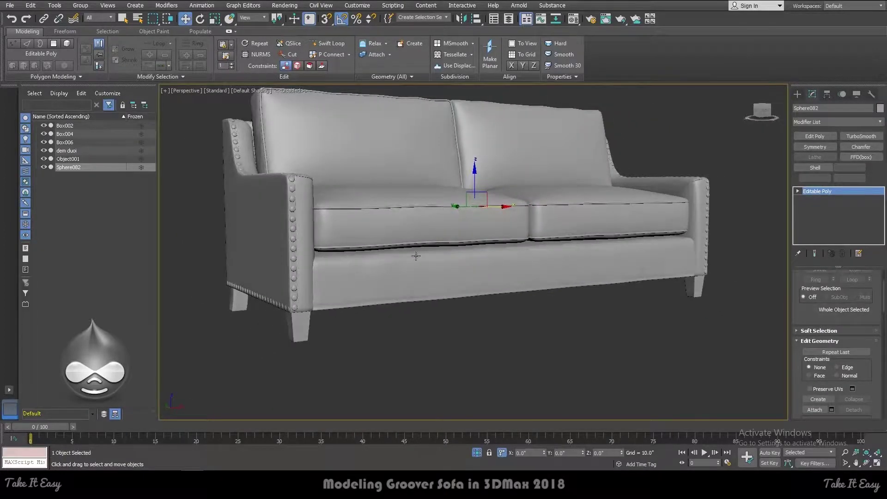
Copy the lowest front stud slightly right as a separate object
key("f")
scroll(278, 291, "up", 5)
key("5")
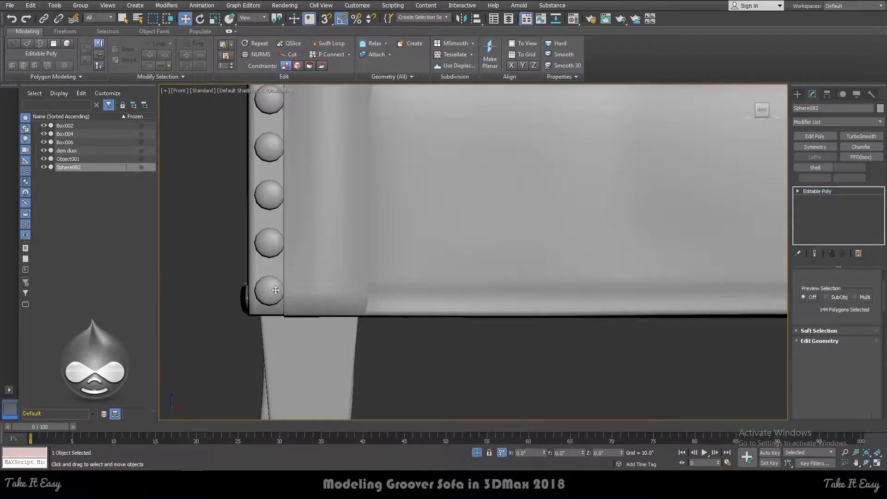
left_click(284, 292)
left_click_drag(293, 293, 351, 289, "shift")
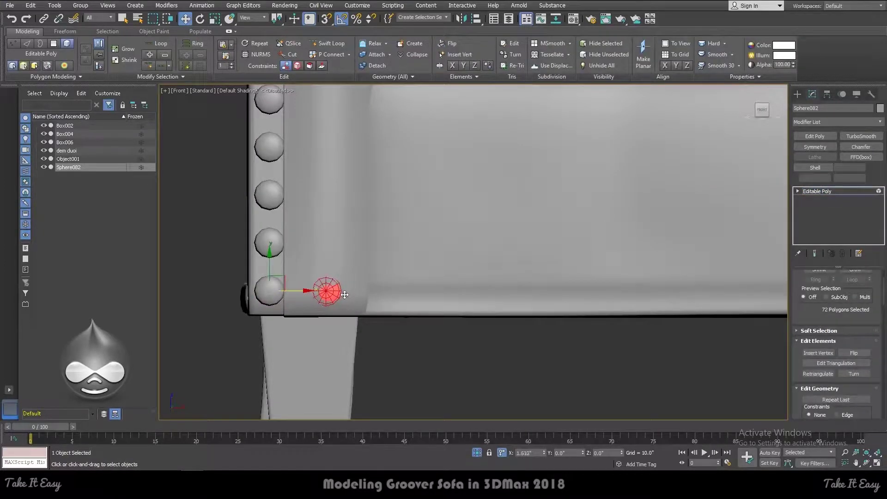
key("Return")
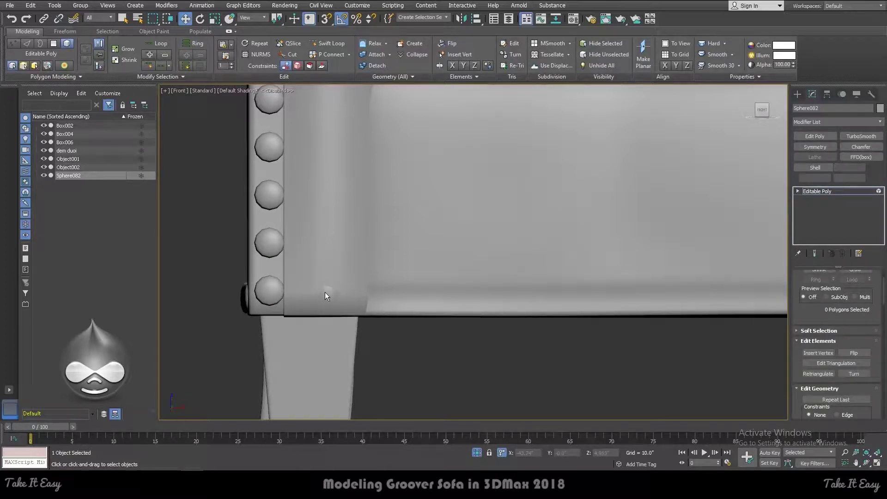
Detach the copied stud's sphere further right along the bottom edge as Object003
key("5")
left_click(325, 293)
key("F3")
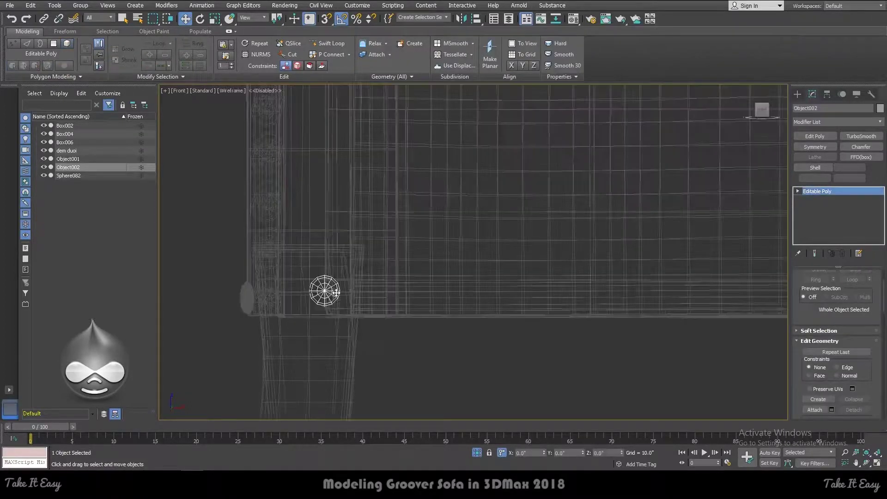
key("F3")
key("5")
left_click(327, 292)
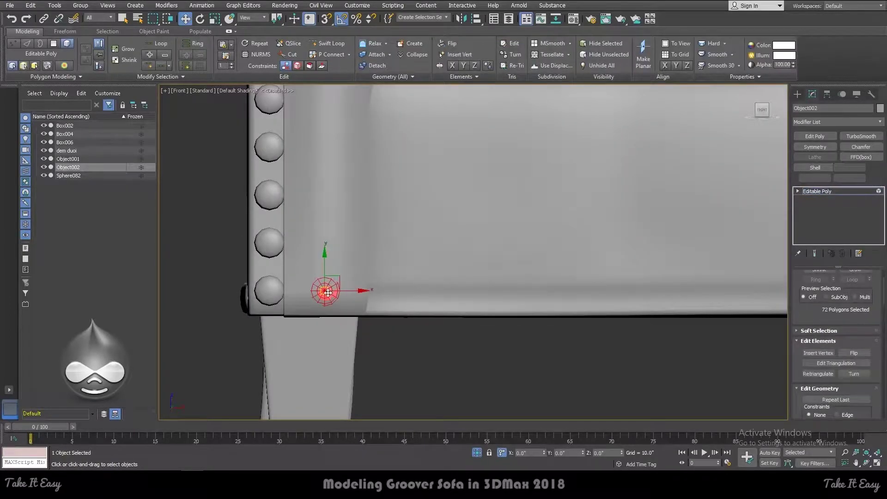
left_click_drag(339, 291, 383, 301)
left_click(487, 235)
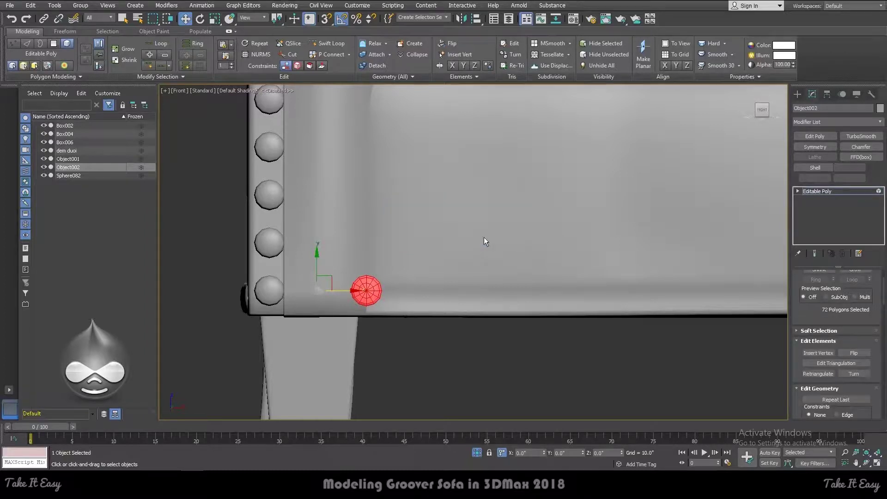
Return to object level and centre the new stud's pivot with the xcenter command
key("6")
left_click(364, 287)
middle_click_drag(395, 293, 356, 321, "alt")
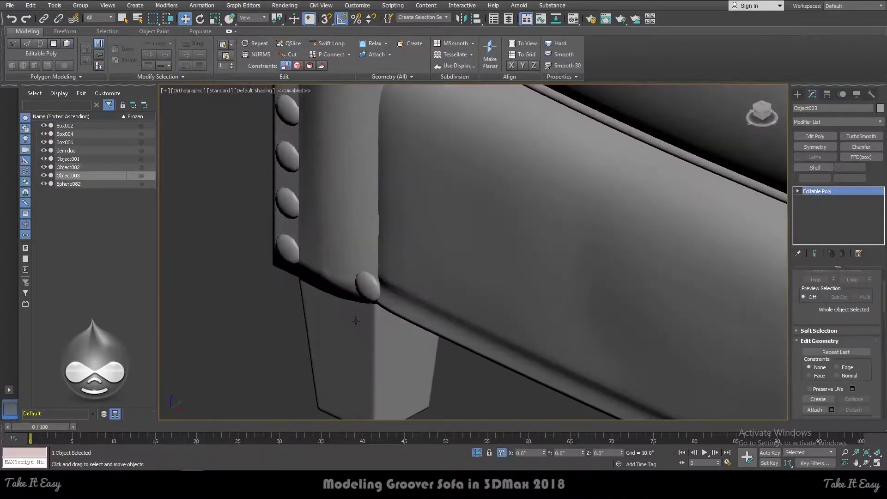
type("xce")
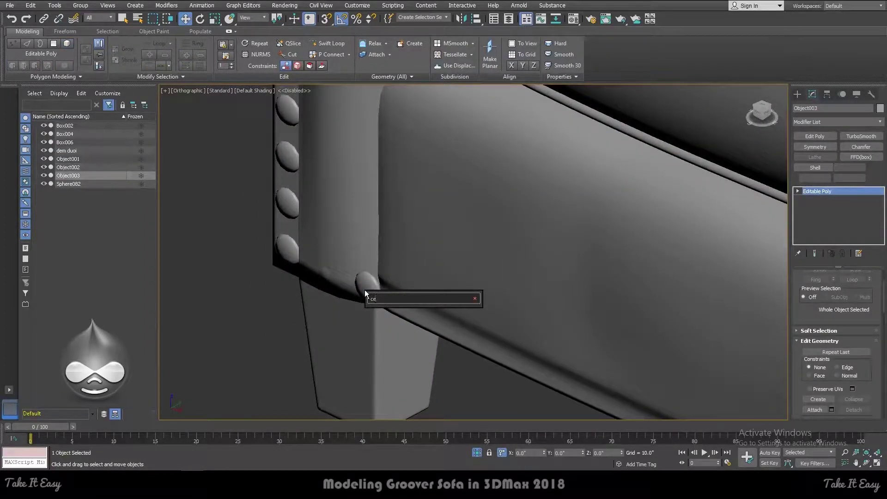
type("enter")
key("Return")
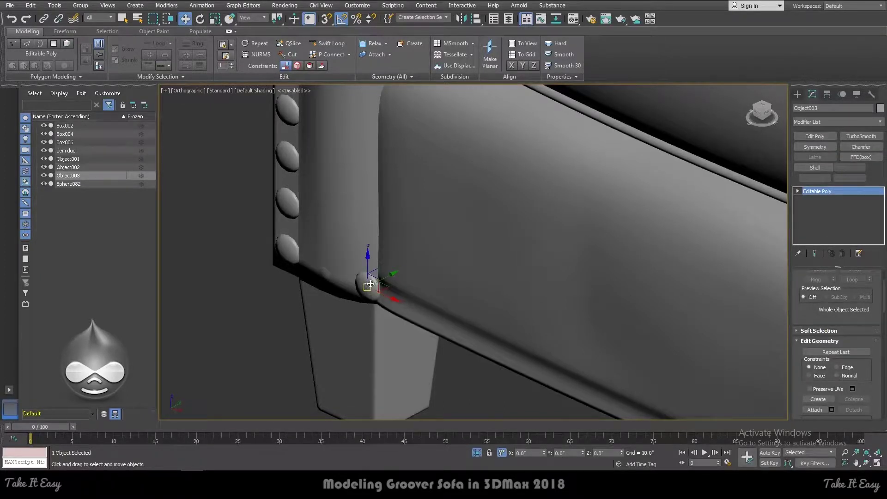
Tilt the stud slightly with Angle Snap off and seat it on the bottom front edge
key("e")
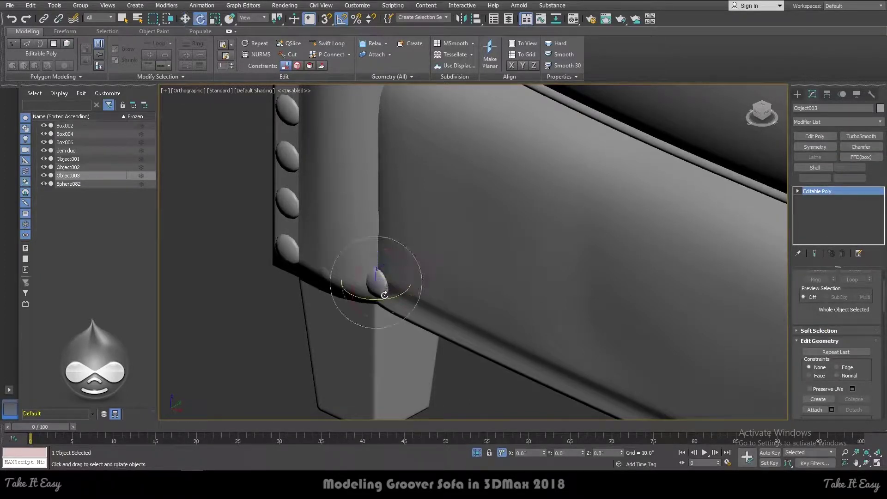
key("a")
left_click_drag(385, 299, 387, 298)
key("w")
key("f")
scroll(379, 277, "up", 8)
scroll(393, 278, "up", 3)
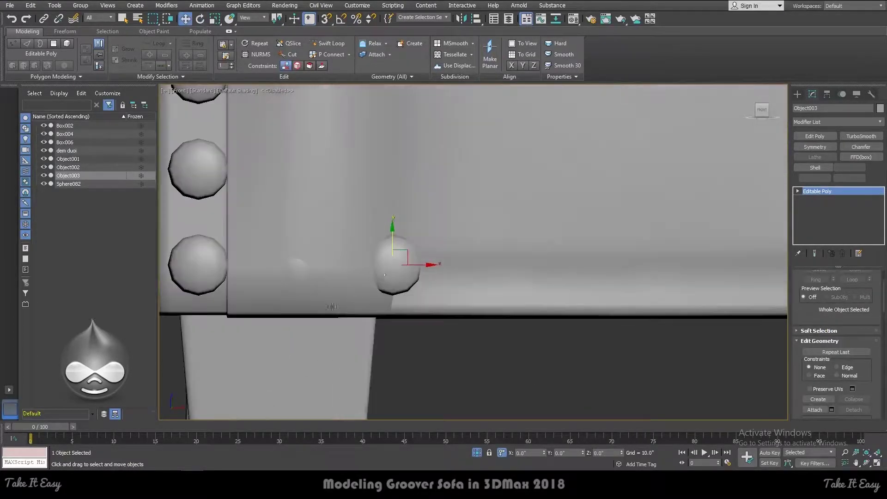
left_click_drag(394, 280, 395, 278)
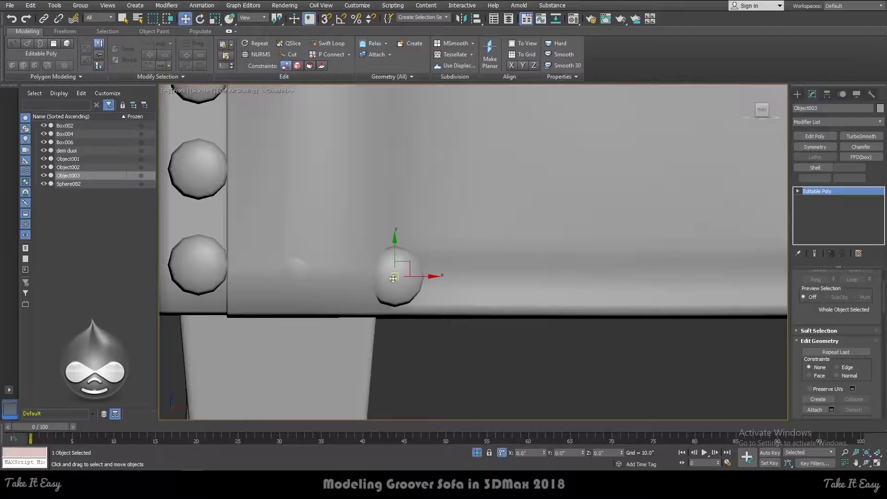
Show edged faces and Shift-drag the stud right to clone a copy along the edge
scroll(407, 301, "down", 3)
scroll(398, 298, "down", 2)
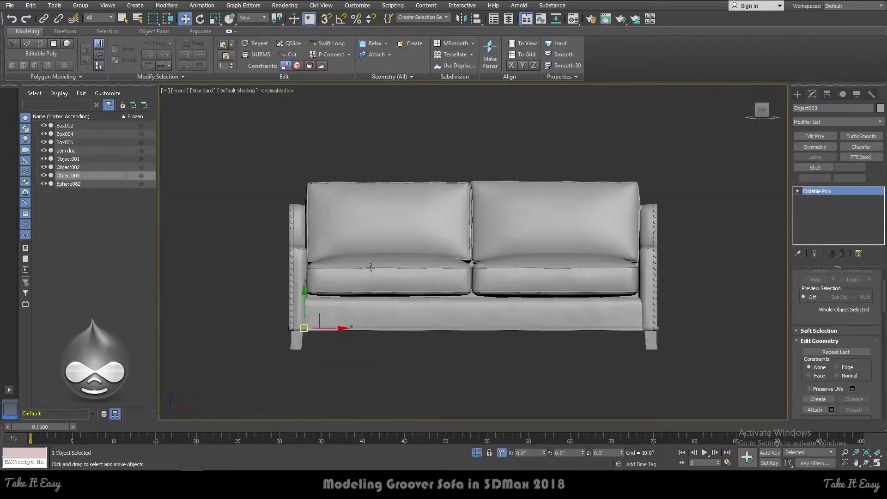
scroll(416, 305, "down", 5)
key("F4")
scroll(331, 339, "up", 4)
scroll(203, 323, "up", 3)
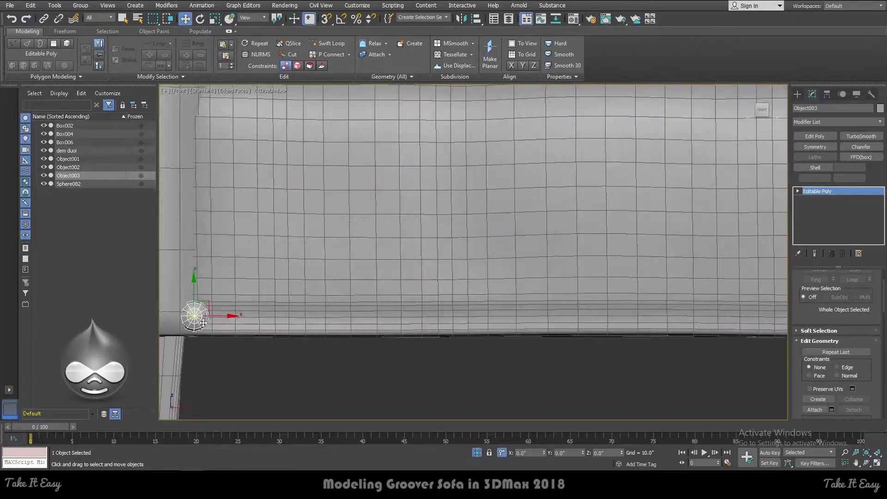
left_click_drag(210, 317, 313, 318, "shift")
key("Return")
key("e")
key("w")
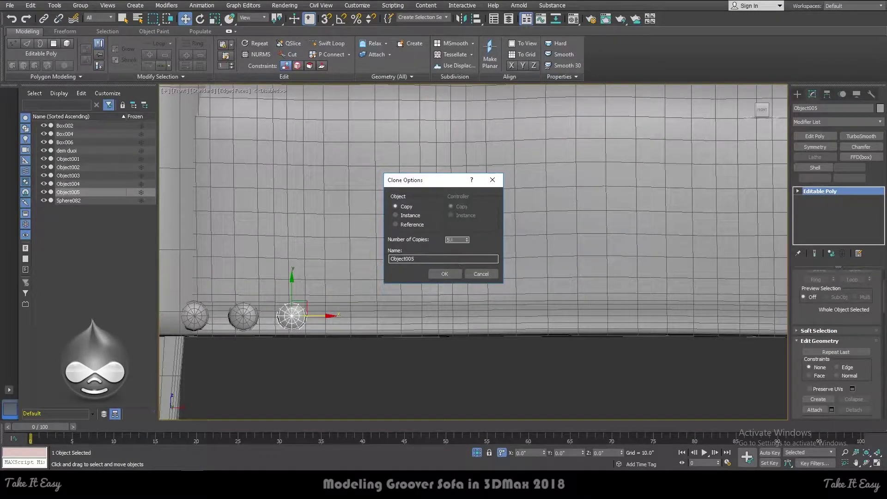
Clone 10 more nailhead studs along the sofa's bottom front edge
key("Return")
scroll(417, 243, "down", 5)
scroll(670, 230, "down", 4)
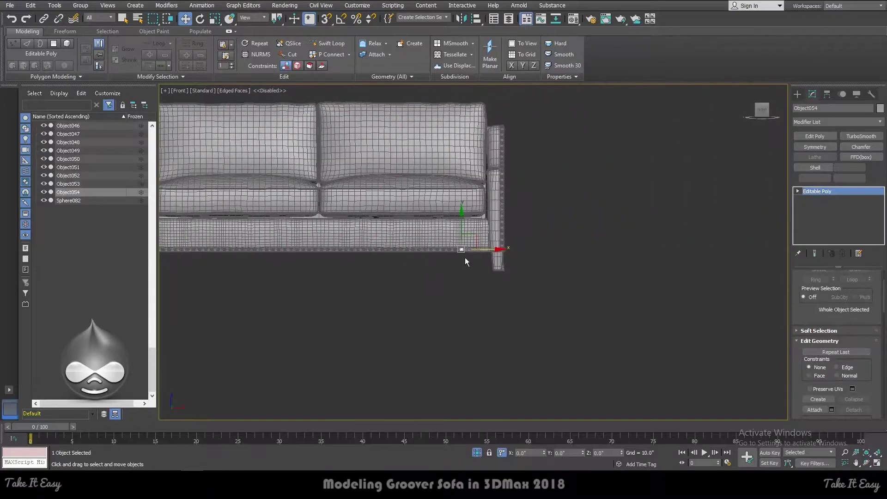
scroll(465, 262, "up", 5)
scroll(465, 262, "up", 3)
left_click(491, 263)
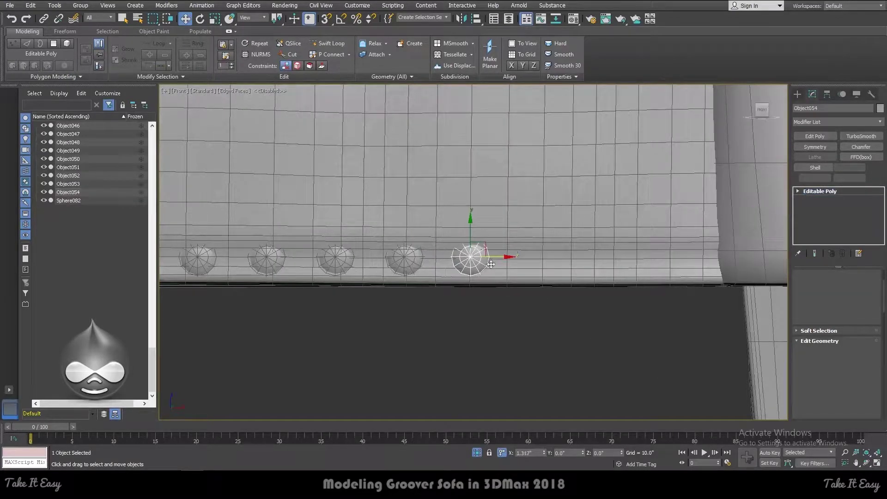
left_click_drag(490, 264, 490, 263, "shift")
double_click(462, 240)
type("10")
left_click(444, 273)
Delete the stray studs that extend past the sofa leg
scroll(656, 241, "down", 2)
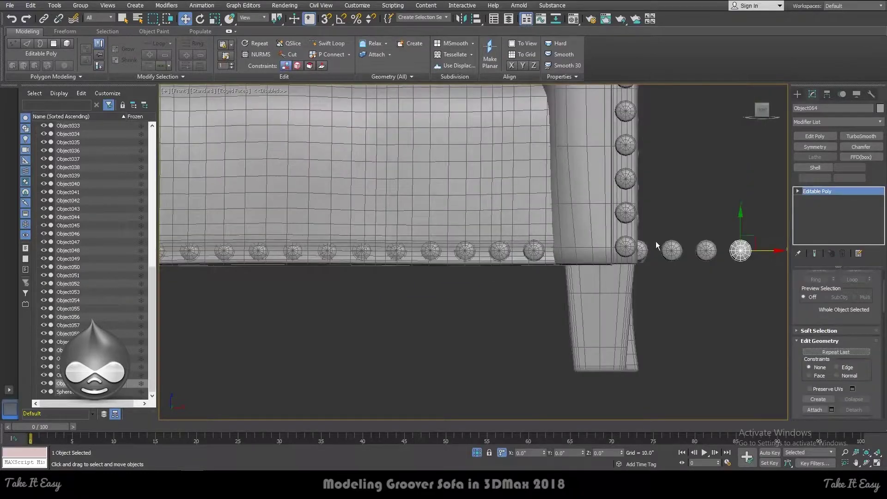
middle_click_drag(656, 241, 560, 259)
key("F3")
scroll(558, 268, "up", 3)
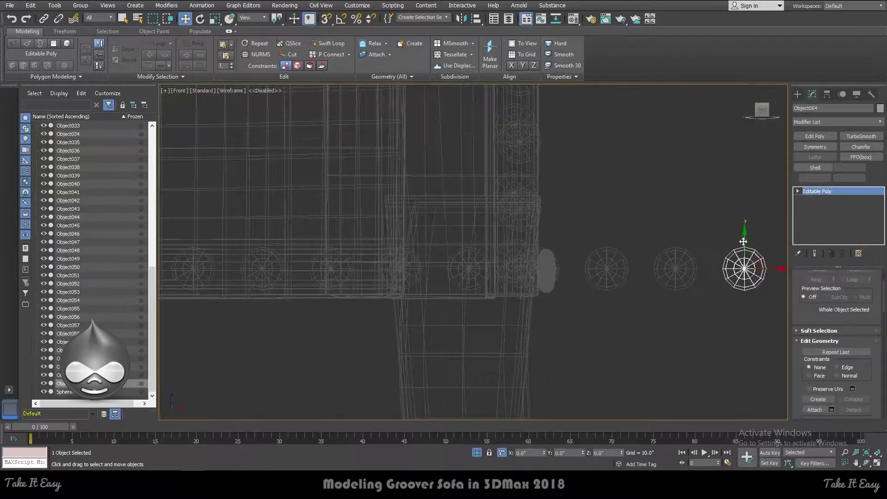
key("F3")
mouse_move(634, 246)
middle_mouse_down("alt")
mouse_move(608, 277)
mouse_move(677, 274)
middle_mouse_up("alt")
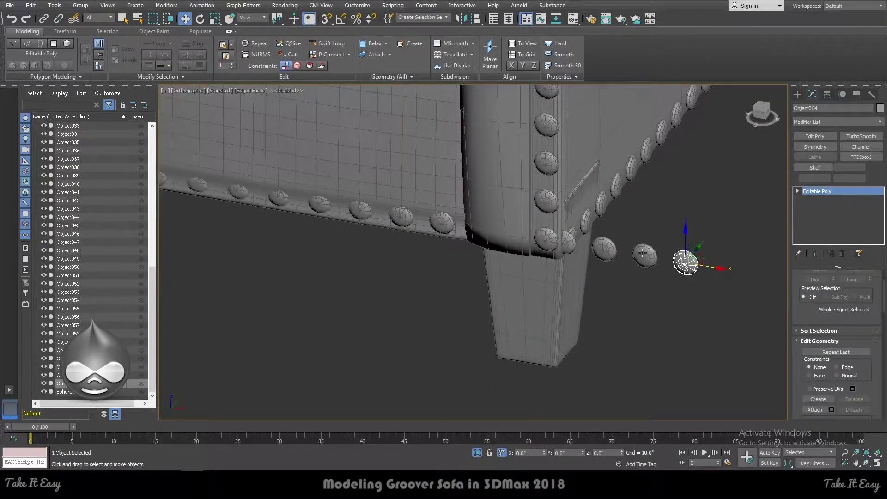
key("Delete")
left_click(644, 254)
key("Delete")
left_click(603, 250)
key("Delete")
Move the corner stud behind the arm onto the corner, with its neighbour beside it
scroll(496, 235, "up", 5)
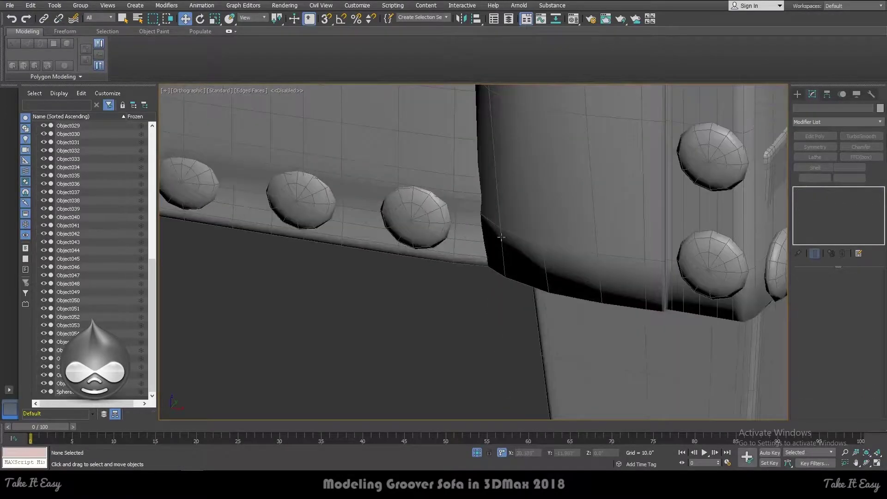
key("F3")
scroll(496, 235, "down", 5)
left_click(587, 224)
left_click(629, 229)
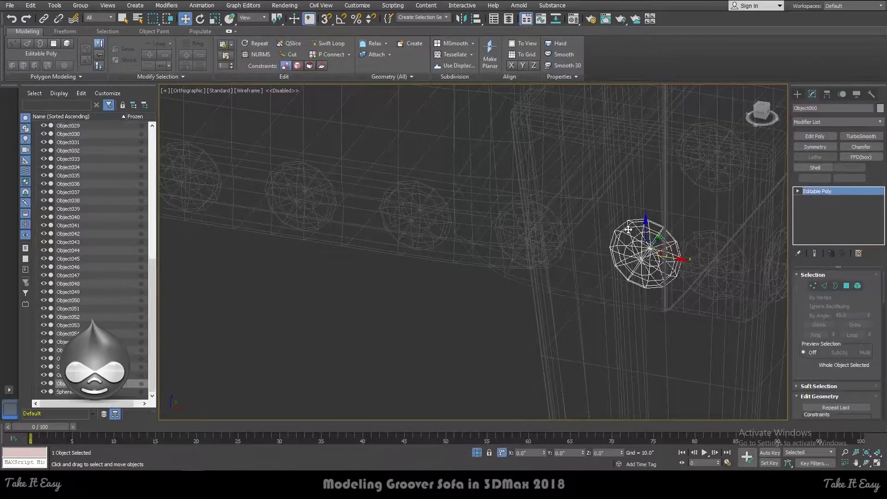
left_click_drag(659, 236, 662, 271)
key("F3")
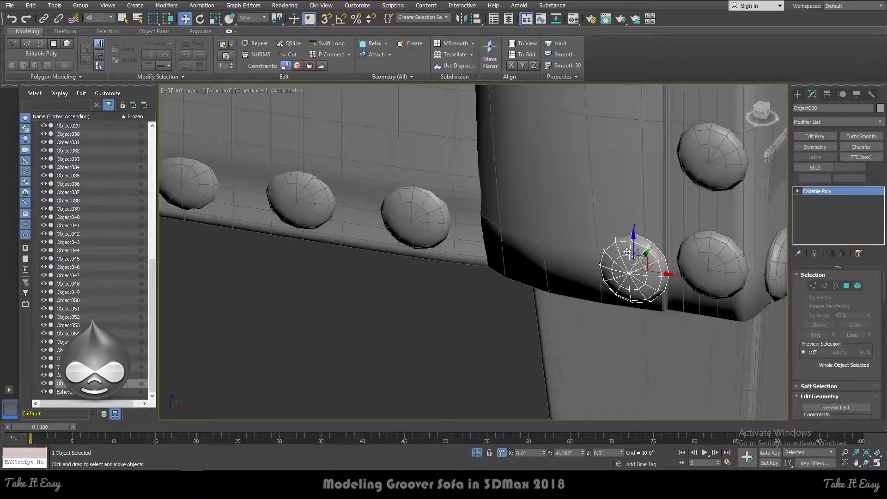
left_click_drag(662, 271, 603, 262)
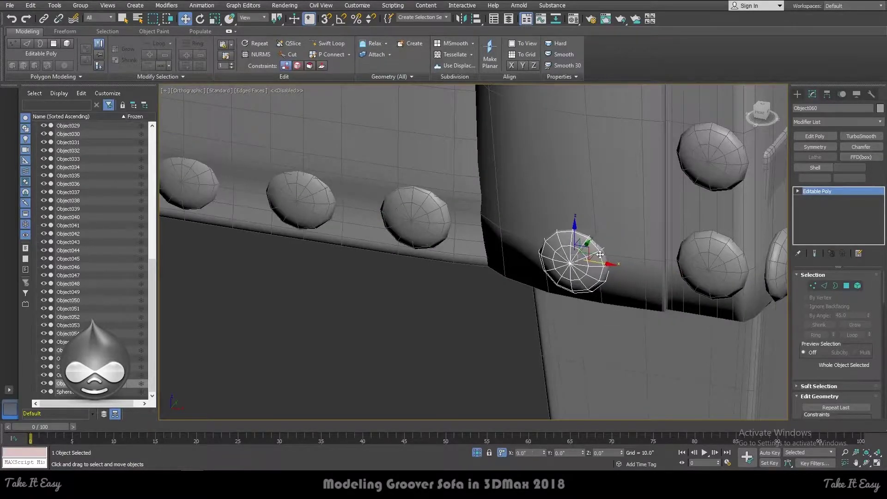
key("F3")
left_click(550, 211)
key("F3")
mouse_move(550, 212)
left_mouse_down()
mouse_move(543, 248)
mouse_move(518, 240)
left_mouse_up()
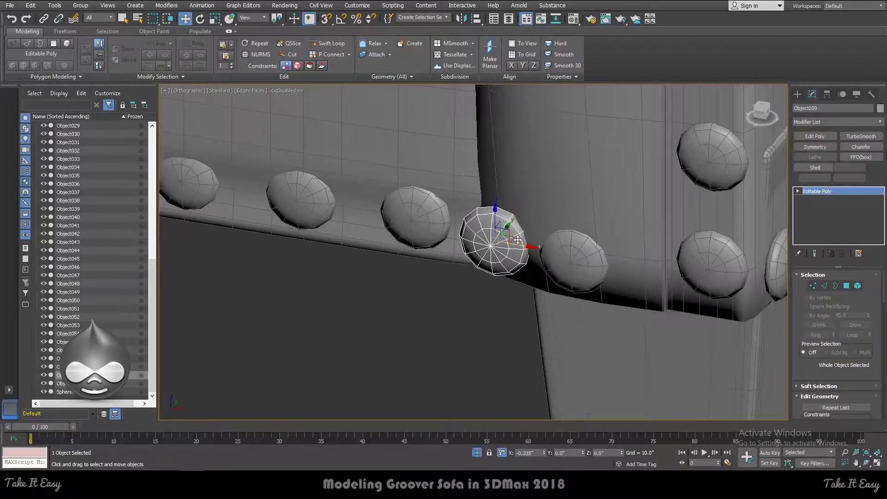
Rotate the corner stud to follow the sofa's curved edge
key("shift+z")
scroll(627, 314, "up", 5)
scroll(627, 317, "up", 3)
scroll(633, 324, "up", 1)
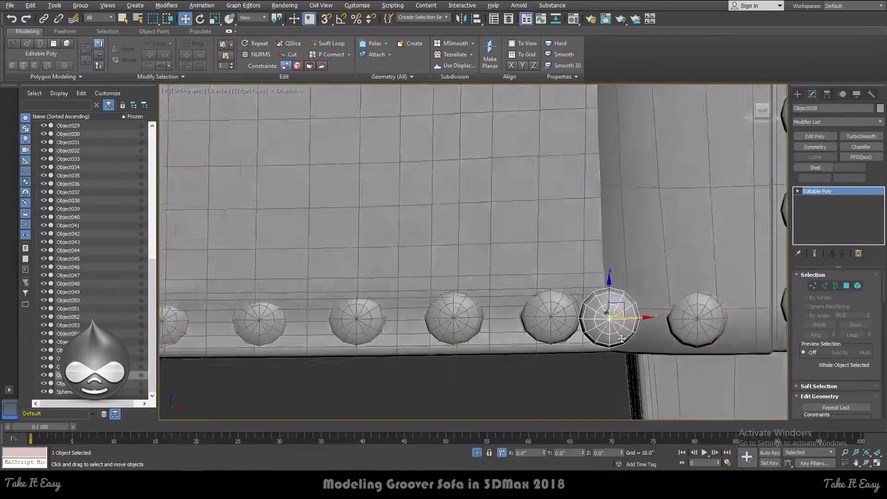
mouse_move(637, 328)
middle_mouse_down("alt")
mouse_move(650, 362)
mouse_move(644, 354)
middle_mouse_up("alt")
left_click(575, 330)
key("e")
left_click_drag(598, 319, 588, 329)
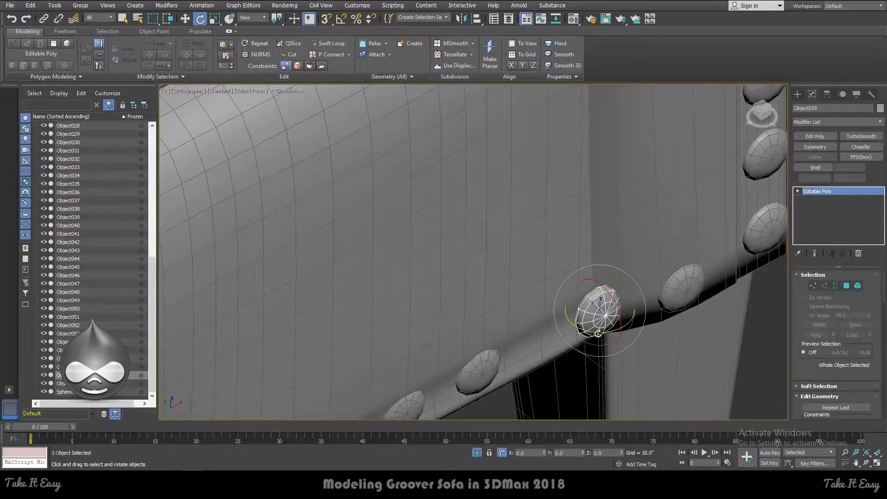
key("w")
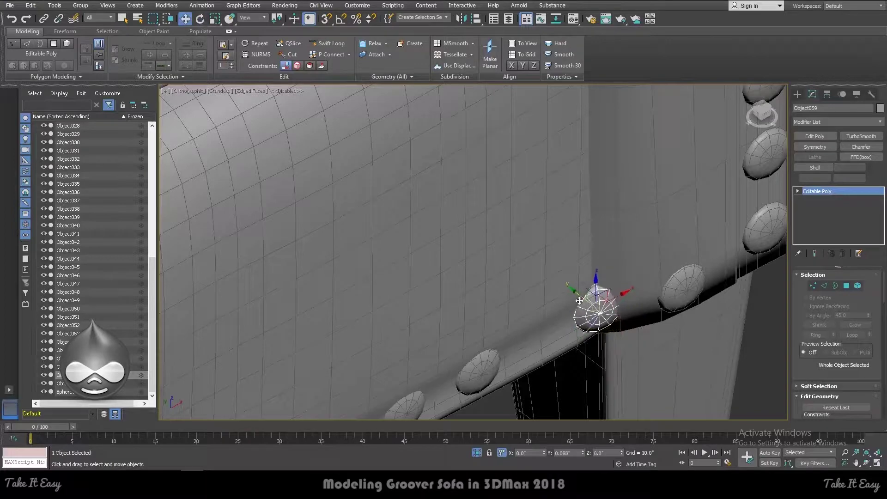
Shift several studs right in the front view to even the spacing
key("f")
scroll(647, 328, "up", 5)
scroll(647, 319, "up", 3)
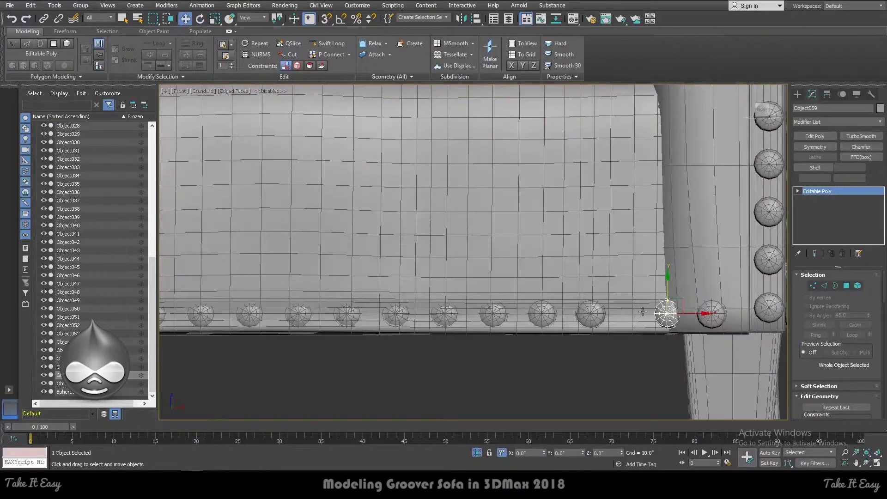
left_click_drag(598, 313, 632, 317)
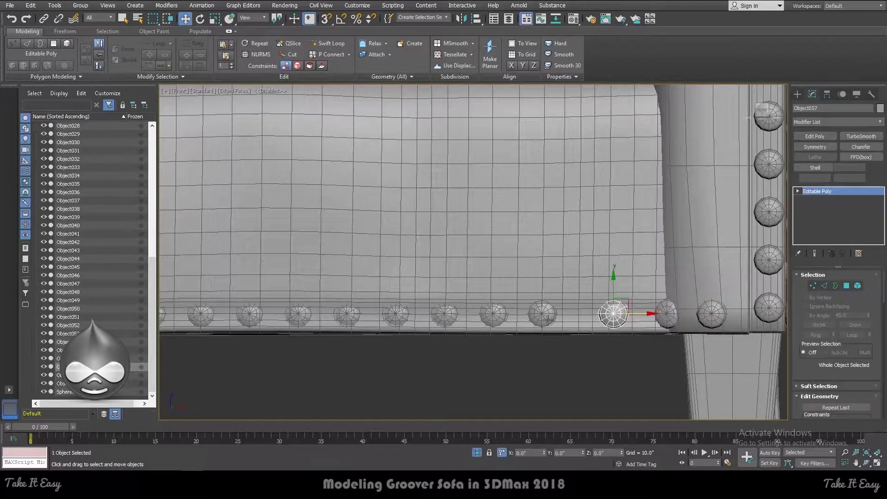
left_click(547, 319)
left_click_drag(563, 315, 568, 315)
scroll(639, 294, "down", 3)
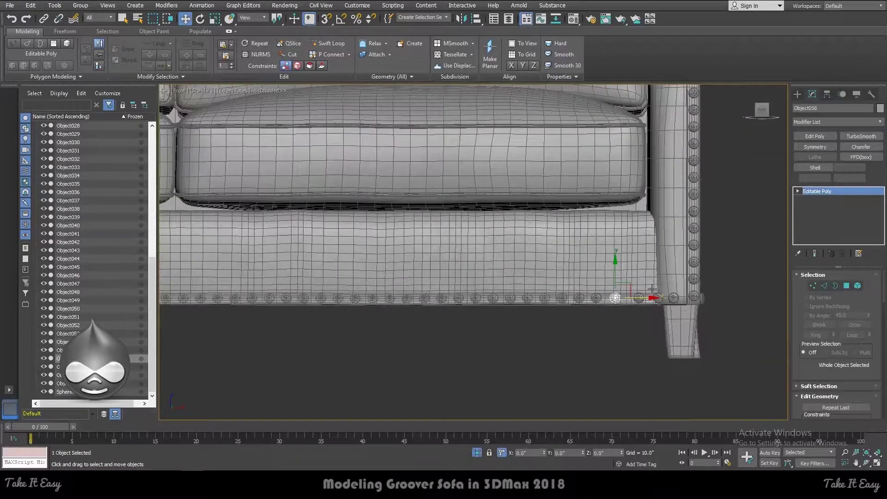
scroll(590, 302, "up", 2)
left_click_drag(578, 301, 581, 302)
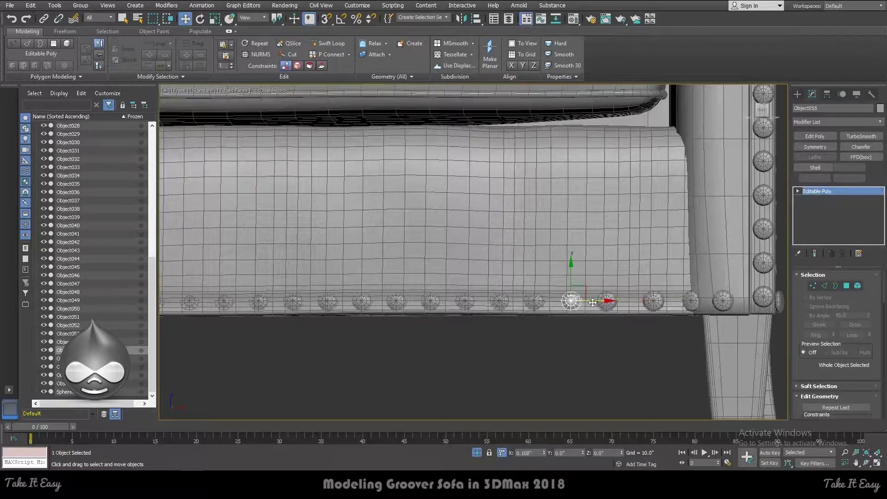
scroll(482, 284, "down", 3)
Raise the corner stud slightly at the arm corner
left_click(638, 288)
scroll(638, 288, "up", 4)
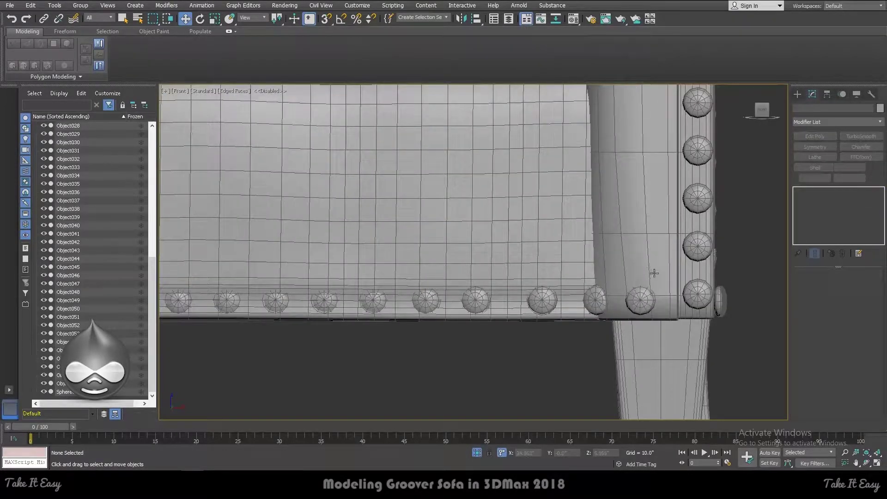
left_click(655, 273)
left_click(643, 300)
middle_click_drag(642, 300, 634, 292, "alt")
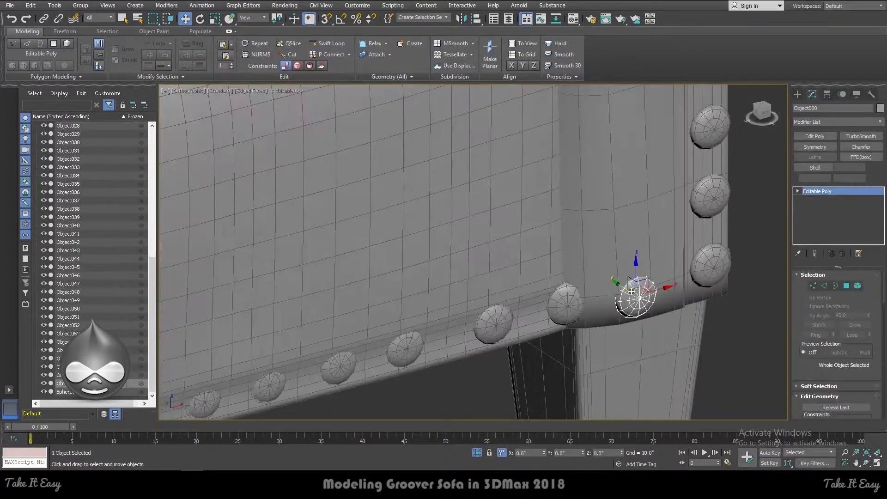
left_click_drag(620, 285, 620, 281)
Nudge the stud on the opposite arm corner into place
scroll(668, 270, "down", 5)
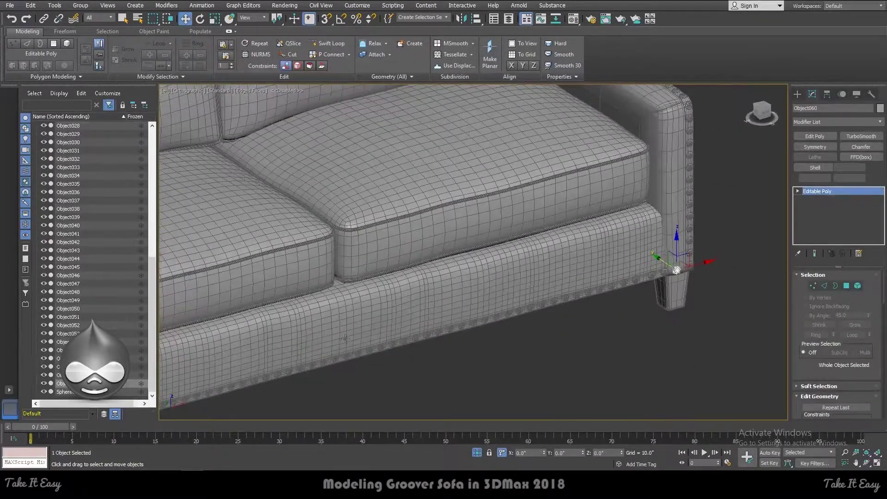
scroll(365, 336, "up", 3)
scroll(365, 337, "up", 2)
scroll(365, 336, "up", 2)
scroll(365, 337, "up", 2)
left_click(356, 331)
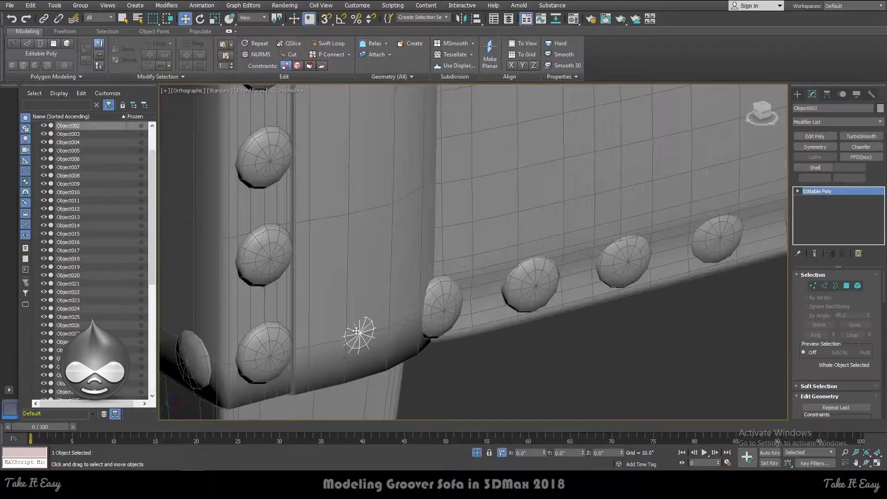
key("F3")
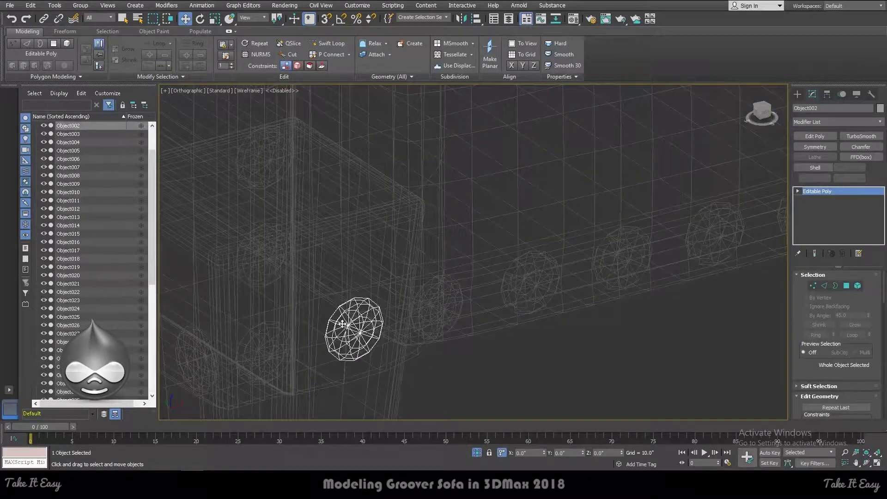
left_click_drag(350, 322, 356, 327)
key("F3")
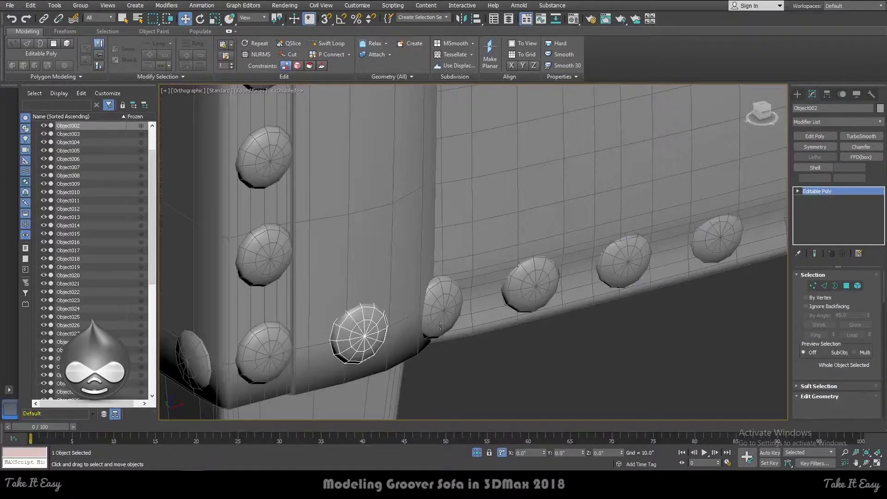
Attach Object001 to the studs in Element mode using Attach List
key("5")
scroll(859, 370, "down", 3)
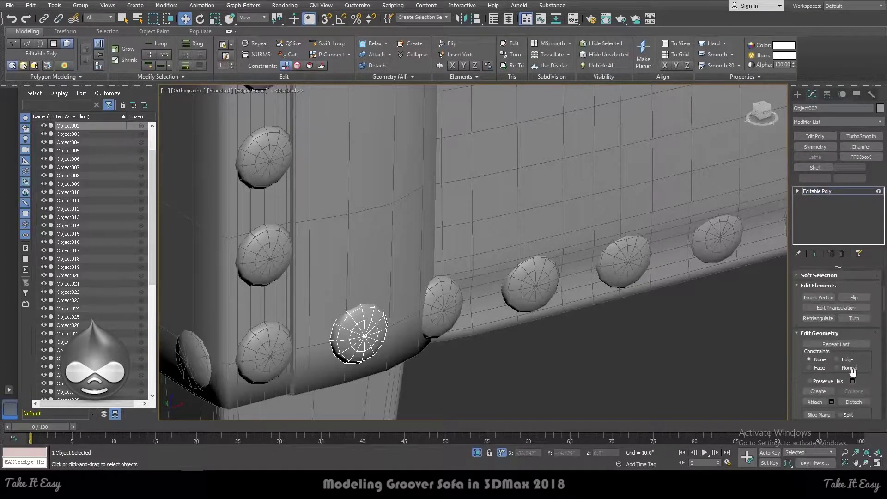
left_click(831, 402)
left_click(138, 88)
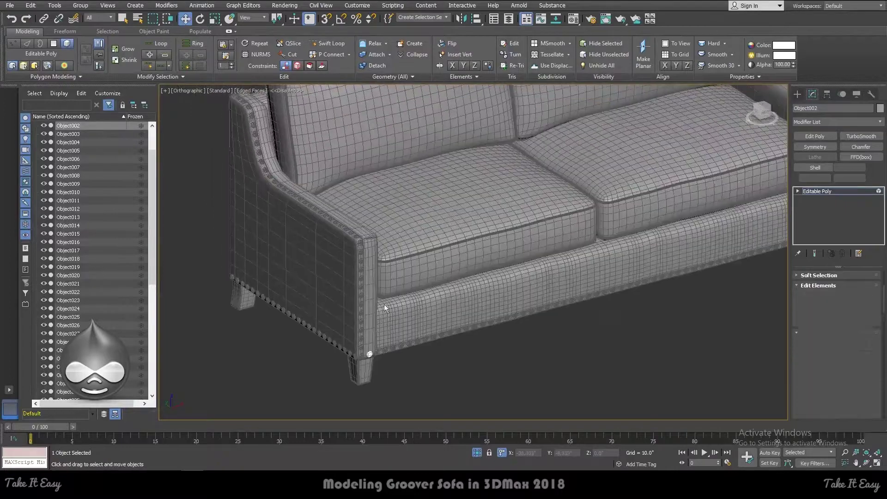
left_click(831, 107)
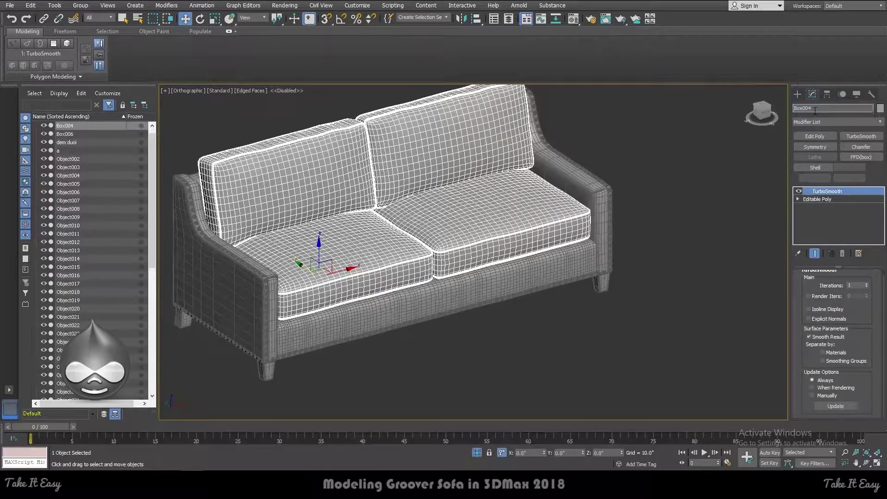
Confirm the lower cushion's name as c and rename Box002 to d
left_click(483, 292)
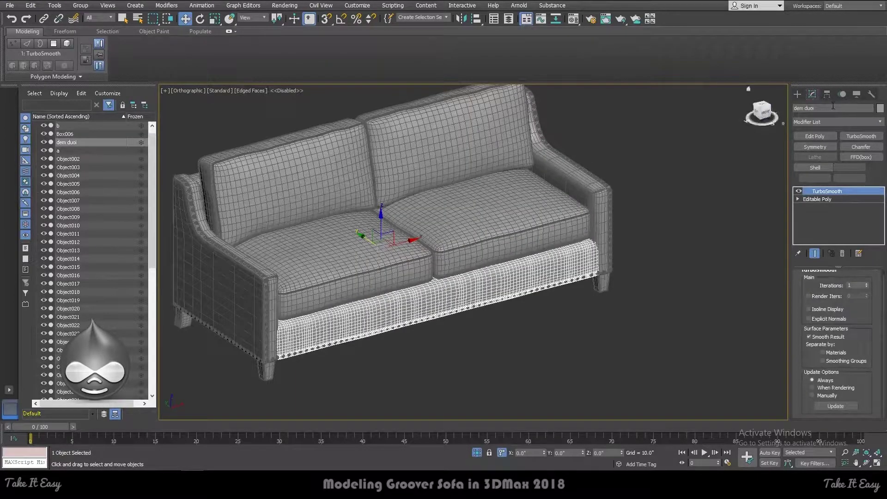
type("c")
key("Return")
middle_click_drag(311, 190, 317, 229, "alt")
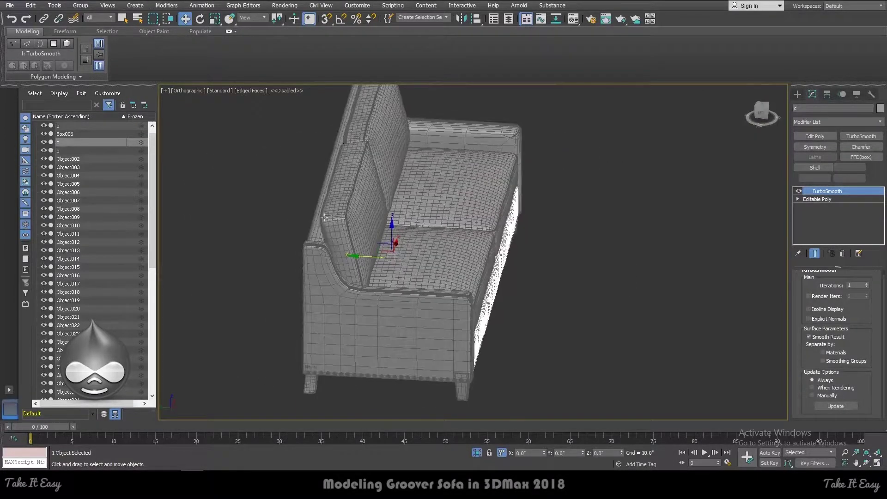
left_click(316, 229)
left_click(832, 108)
type("d")
key("Return")
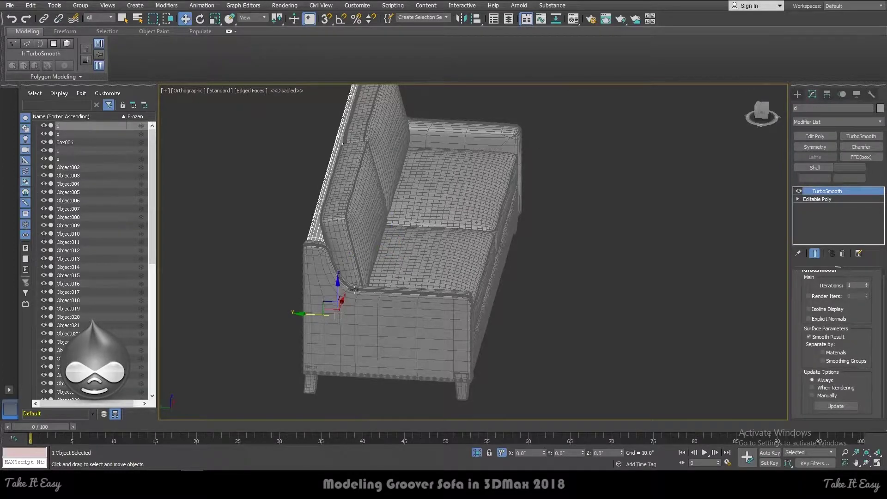
Rename the sofa legs object Box006 to e
middle_click_drag(240, 277, 173, 304, "alt")
left_click(353, 383)
left_click(76, 143)
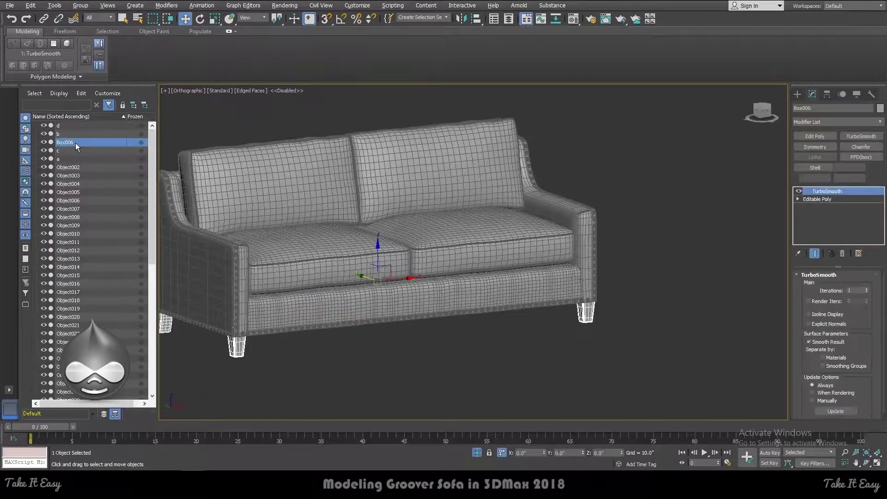
left_click(832, 108)
type("e")
key("Return")
Clear the selection and select Object002, the sofa body
left_click(414, 364)
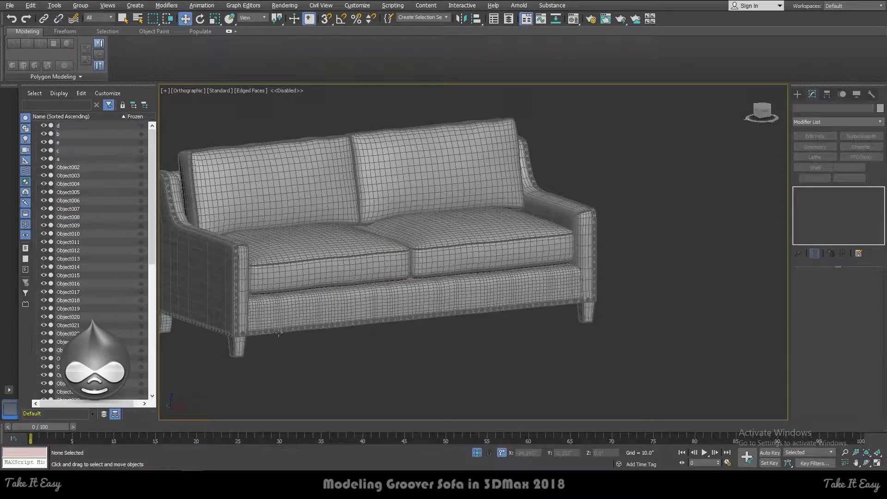
left_click(78, 167)
scroll(860, 390, "down", 2)
scroll(855, 401, "down", 1)
Attach every listed object to Object002, switch to Perspective, and rename it f
left_click(832, 396)
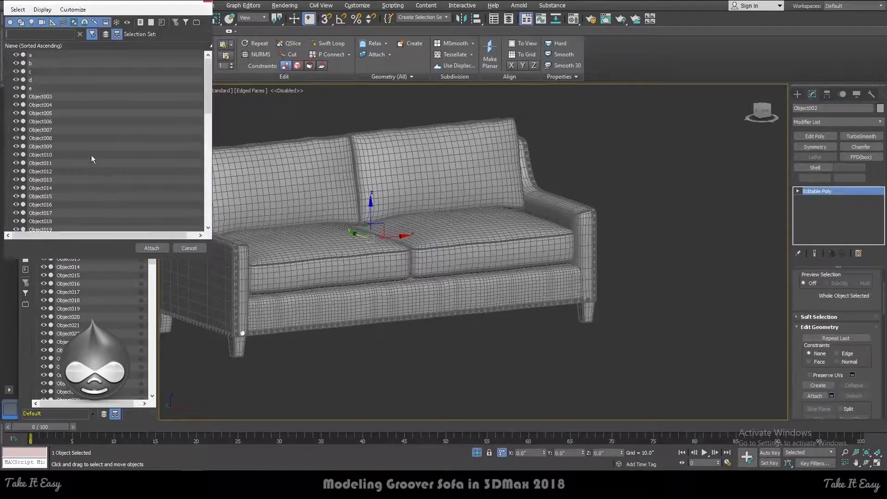
scroll(134, 116, "down", 10)
scroll(85, 196, "down", 3)
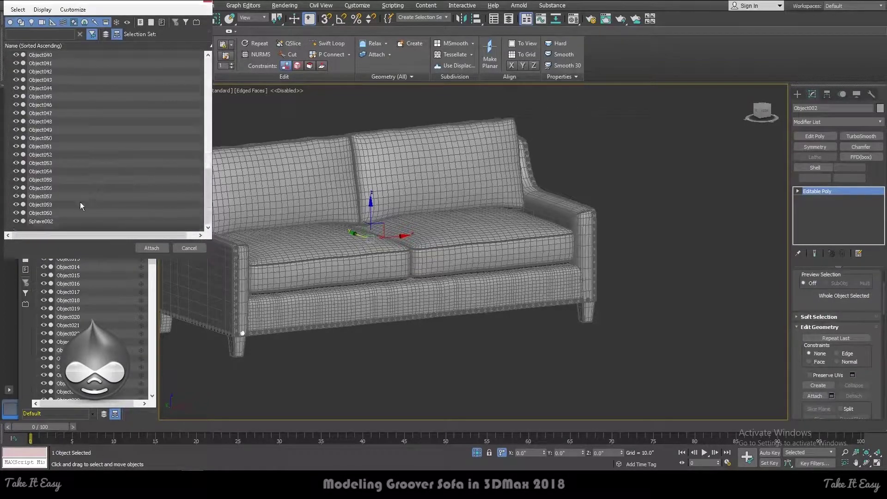
key("ctrl+a")
left_click(157, 248)
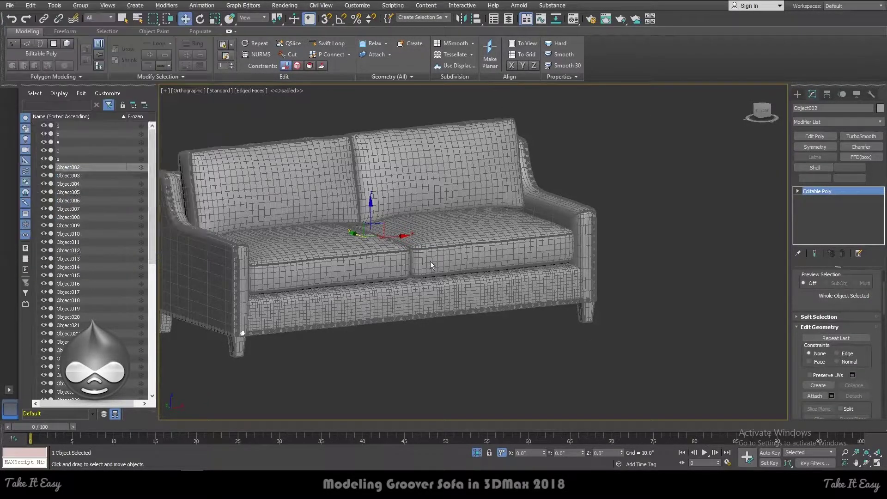
key("p")
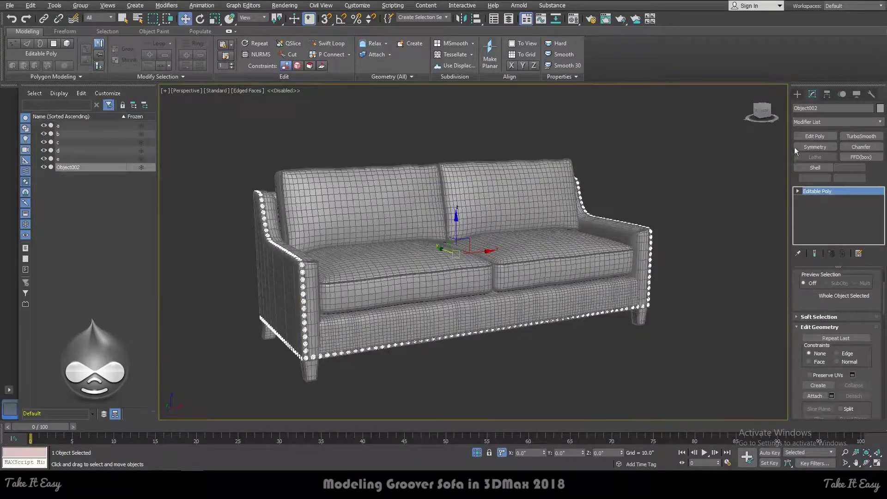
double_click(827, 108)
type("f")
key("Return")
Select object a and drop below TurboSmooth to its Editable Poly
left_click(494, 365)
left_click(421, 345)
mouse_move(541, 326)
middle_mouse_down("alt")
mouse_move(487, 317)
mouse_move(508, 320)
middle_mouse_up("alt")
scroll(647, 319, "up", 5)
scroll(615, 368, "up", 2)
left_click(614, 369)
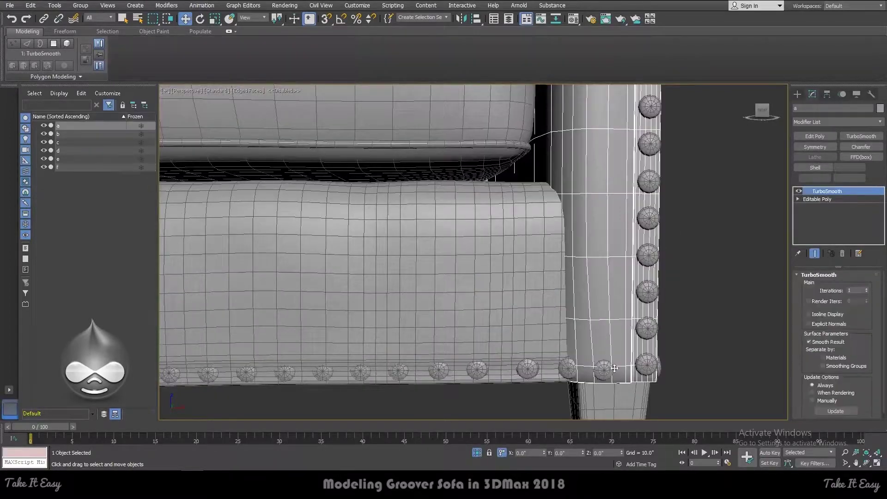
left_click(827, 198)
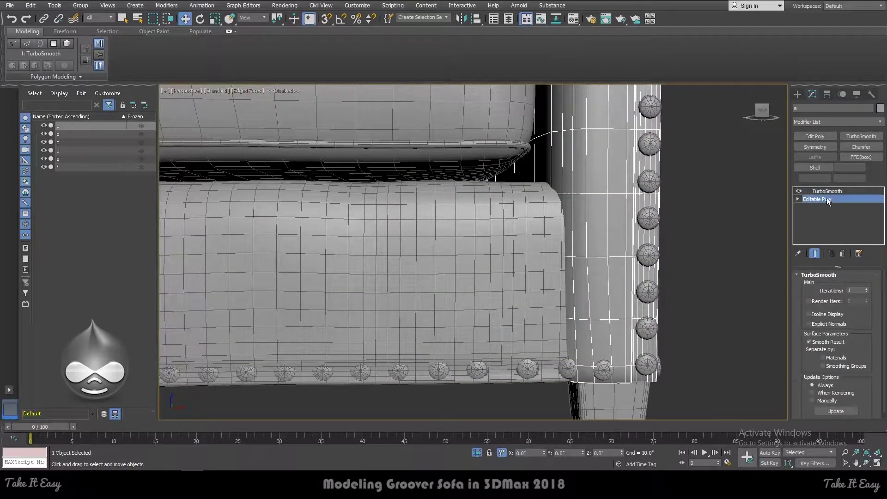
scroll(607, 366, "up", 2)
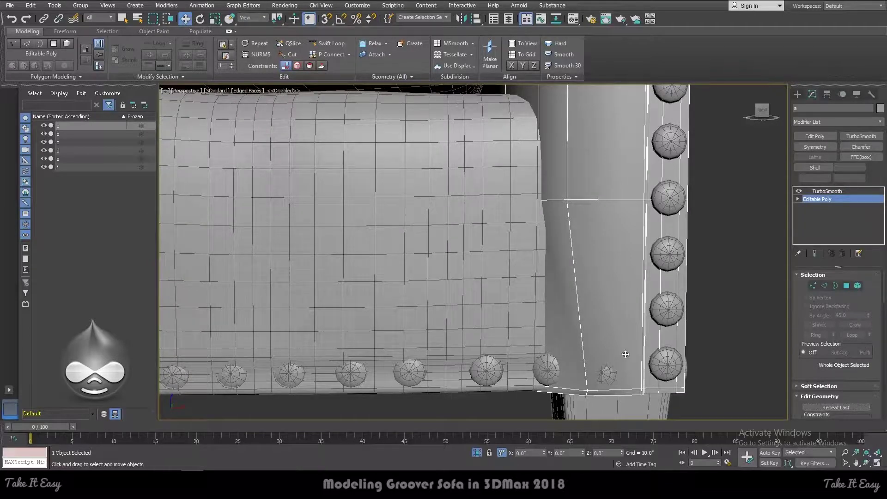
Add a horizontal Swift Loop edge loop on the sofa arm
left_click(331, 43)
left_click(612, 362)
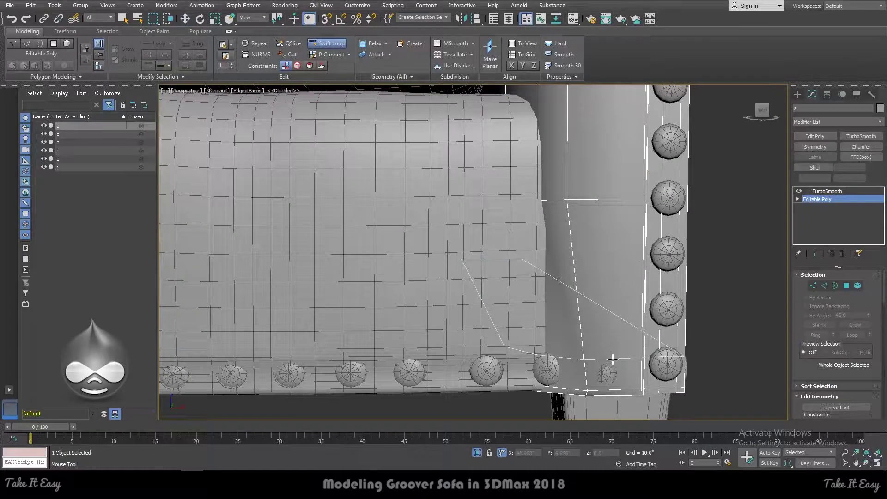
scroll(625, 365, "down", 3)
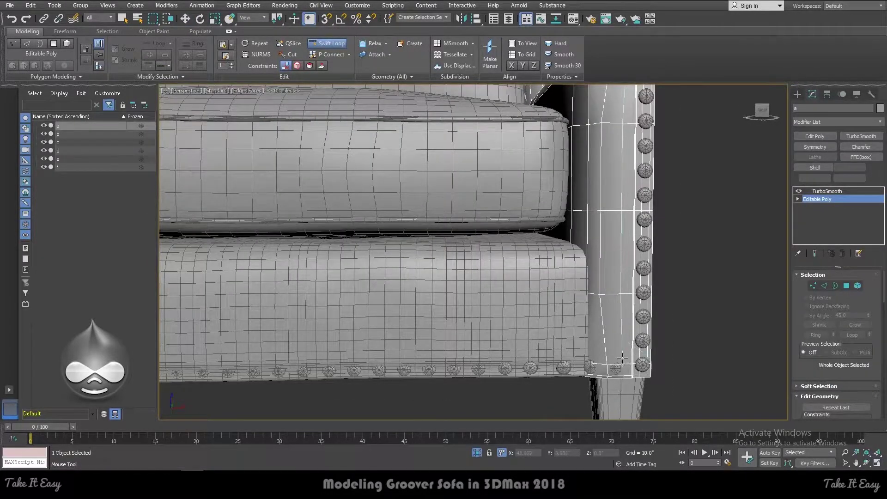
scroll(573, 377, "down", 1)
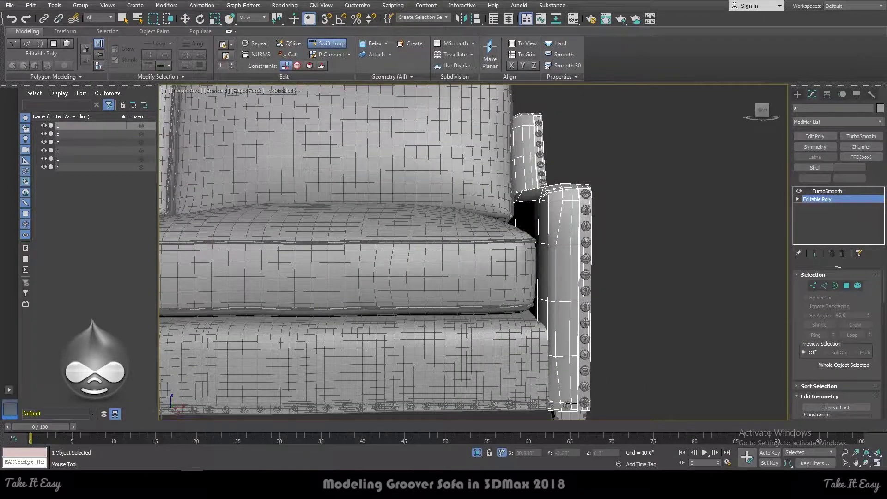
scroll(554, 414, "up", 2)
scroll(572, 392, "up", 3)
Move the upper and lower armrest corner vertices so the corner edge is vertical
key("w")
scroll(523, 287, "down", 2)
key("1")
left_click(523, 271)
middle_click_drag(522, 272, 553, 272, "alt")
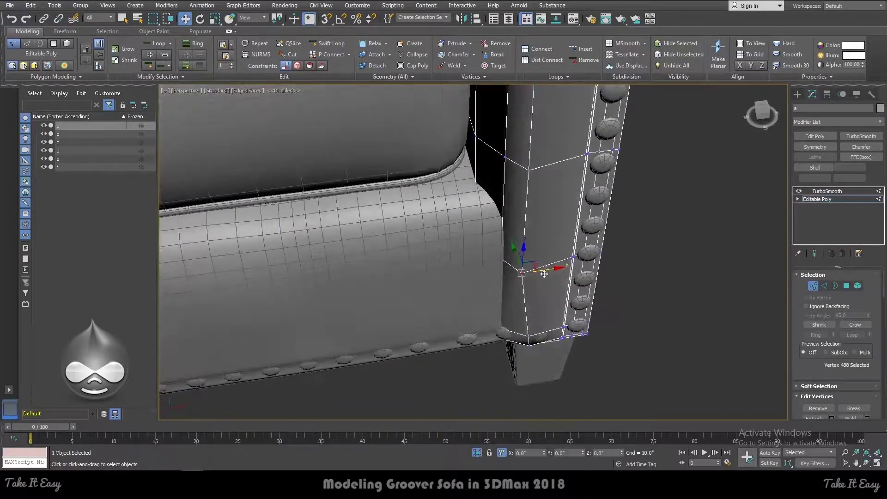
left_click(530, 169)
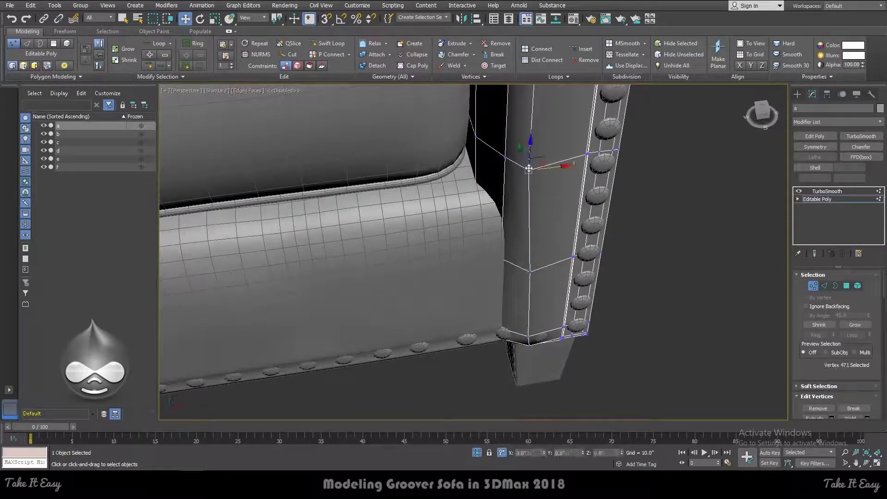
left_click_drag(555, 166, 560, 164)
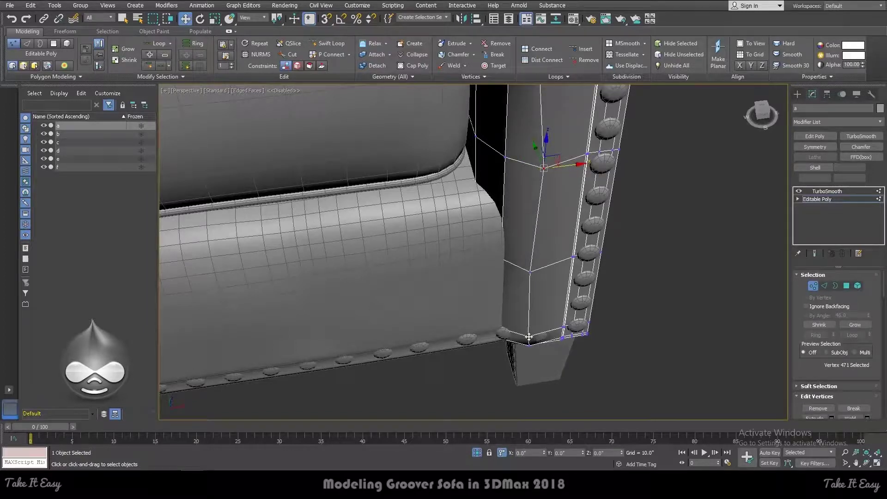
left_click(529, 336)
scroll(529, 336, "up", 2)
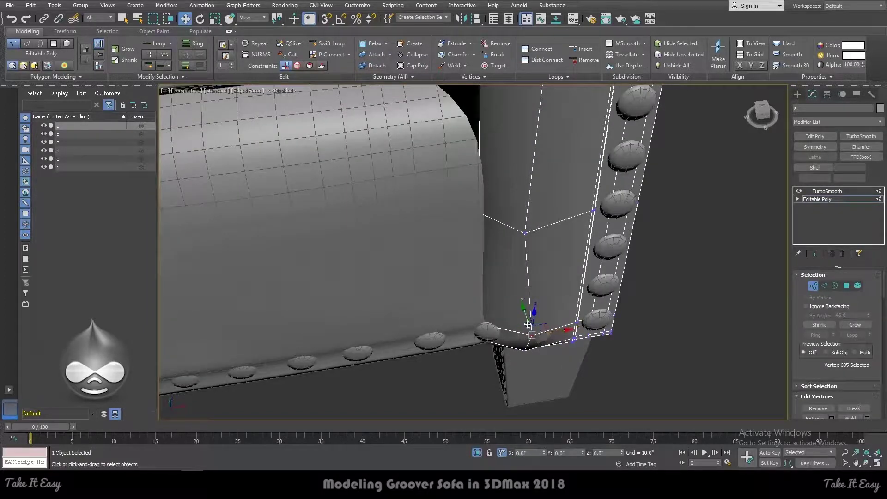
mouse_move(525, 321)
left_mouse_down()
mouse_move(549, 337)
mouse_move(541, 338)
left_mouse_up()
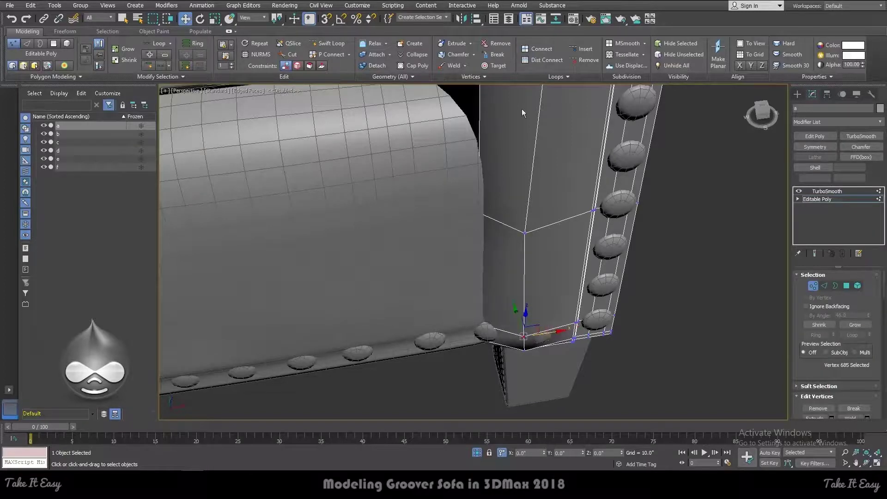
Add a Swift Loop edge loop across the leg
left_click(327, 43)
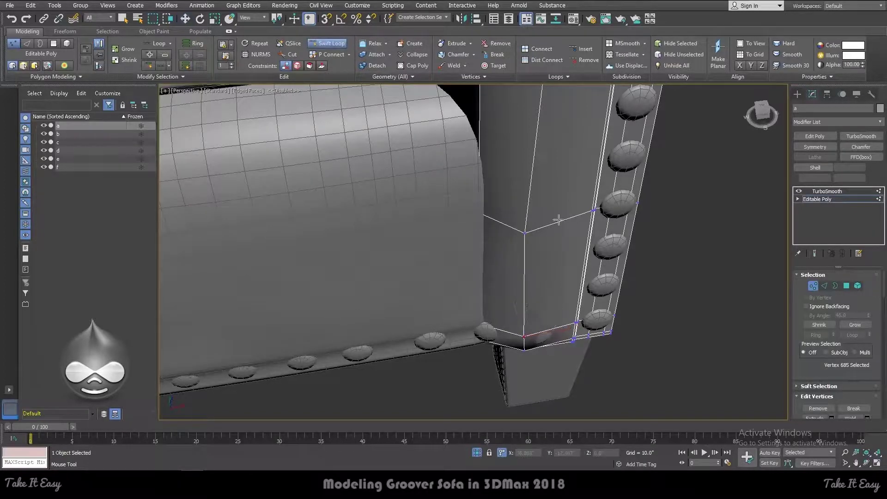
left_click(559, 220)
scroll(559, 220, "down", 3)
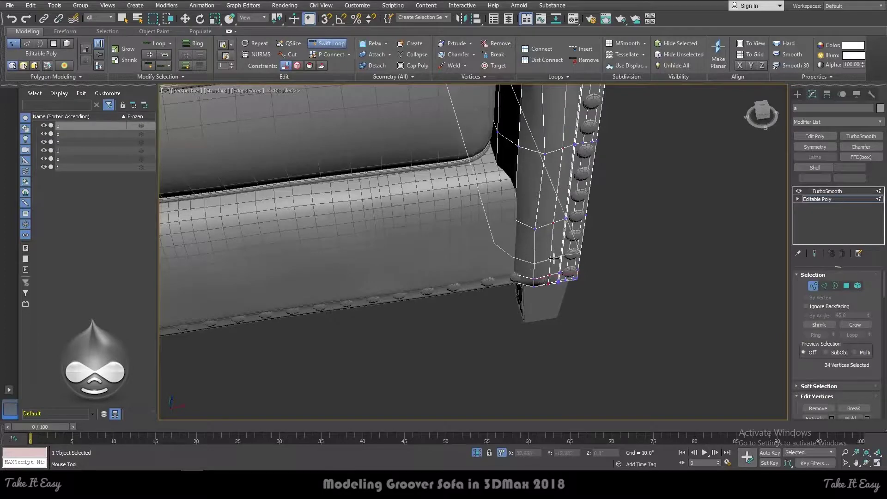
scroll(553, 258, "up", 3)
key("w")
scroll(536, 296, "up", 3)
Add an edge loop across the arm's lower front, then return to TurboSmooth
key("2")
left_click(532, 298)
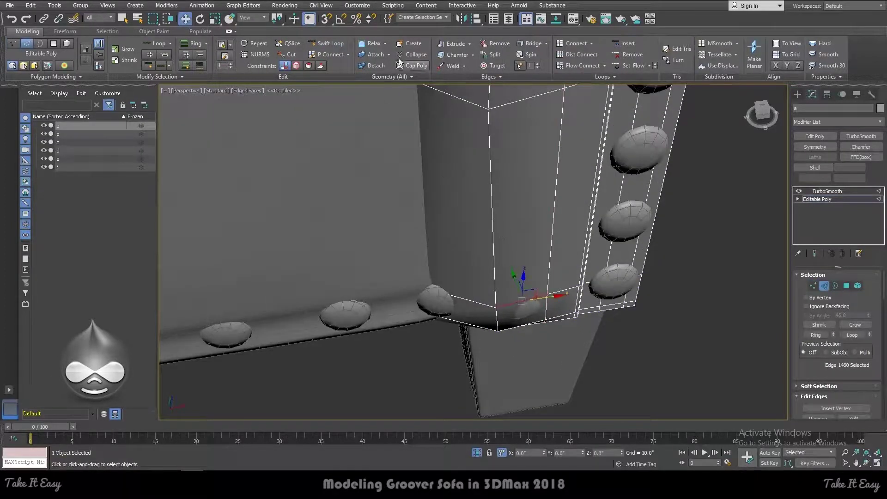
left_click(327, 43)
middle_click_drag(550, 253, 550, 264, "alt")
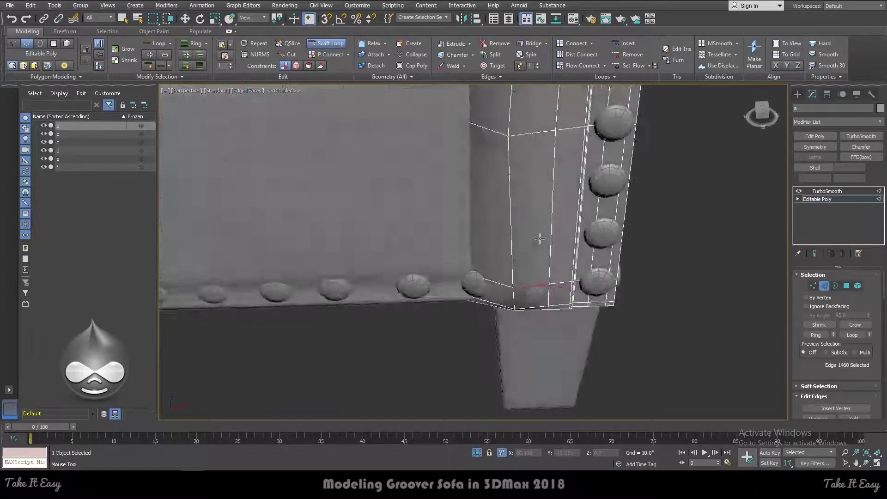
left_click(549, 264)
right_click(549, 273)
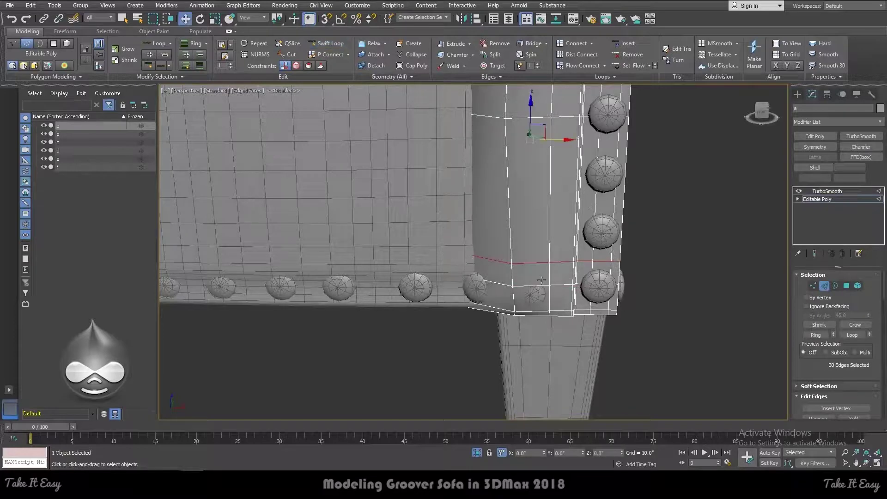
left_click(536, 295)
middle_click_drag(536, 295, 549, 272, "alt")
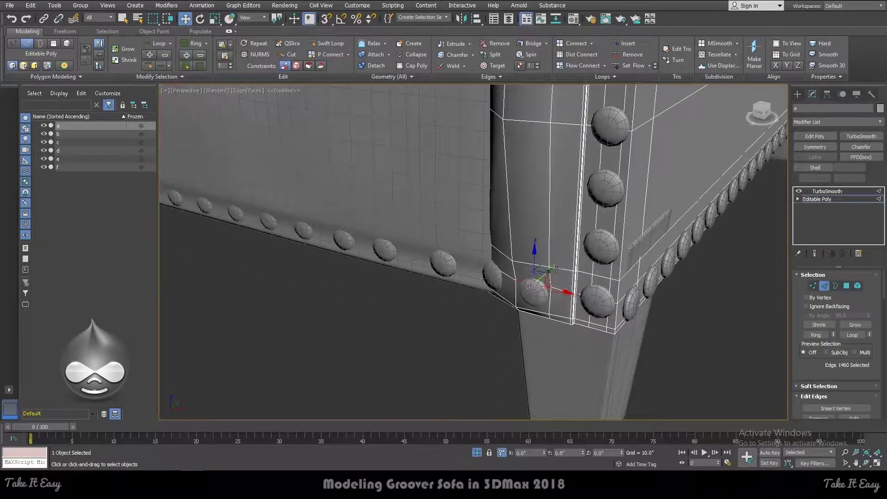
left_click(842, 190)
middle_click_drag(601, 208, 686, 185, "alt")
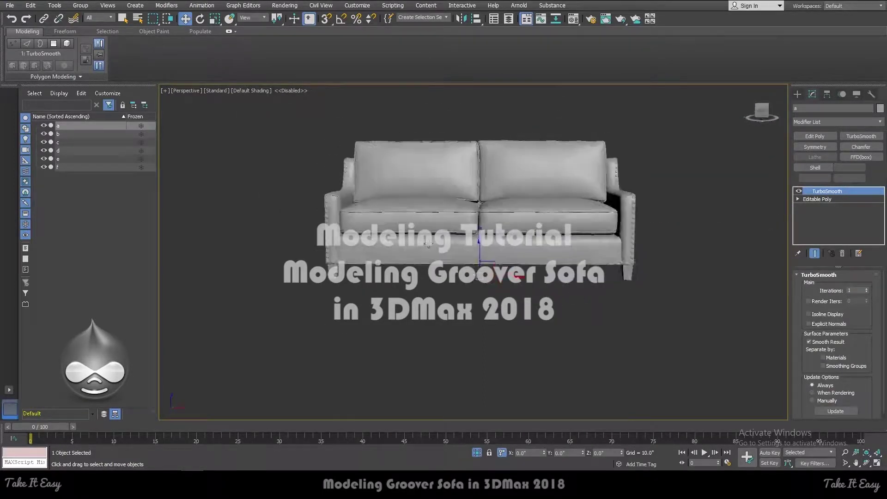
middle_click_drag(426, 245, 530, 247, "alt")
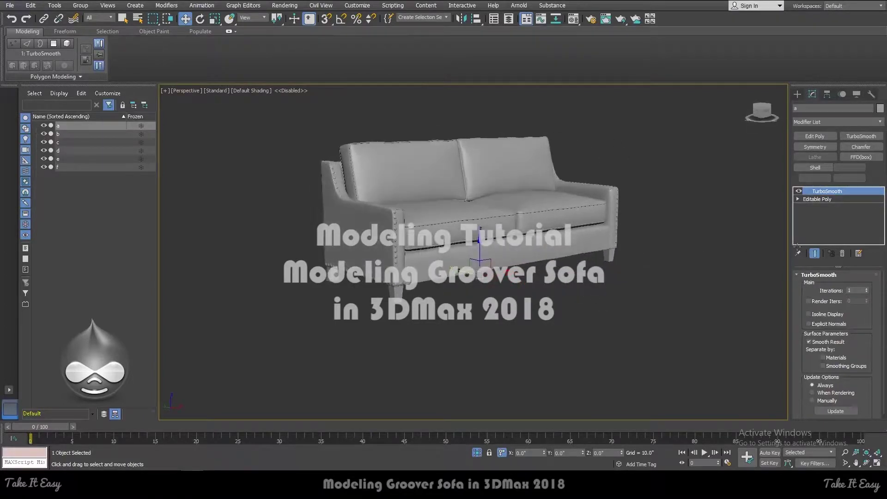
left_click(669, 158)
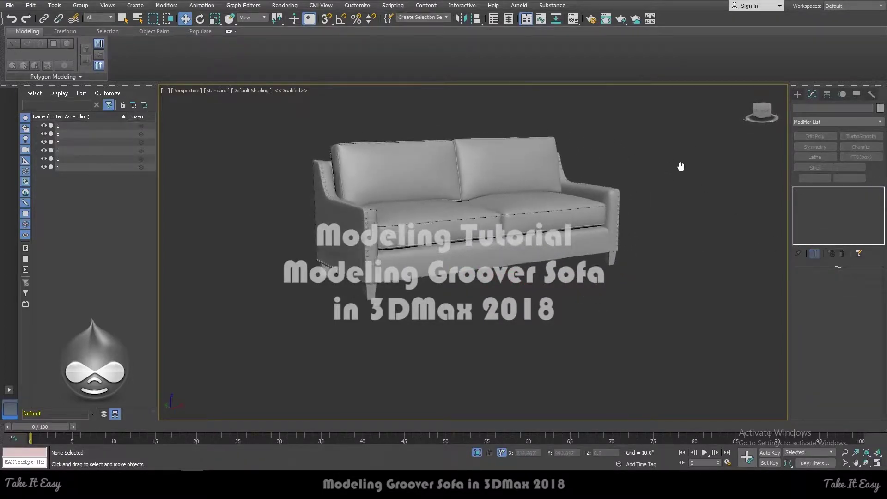
scroll(377, 133, "up", 5)
mouse_move(443, 159)
middle_mouse_down("alt")
mouse_move(414, 165)
mouse_move(477, 167)
middle_mouse_up("alt")
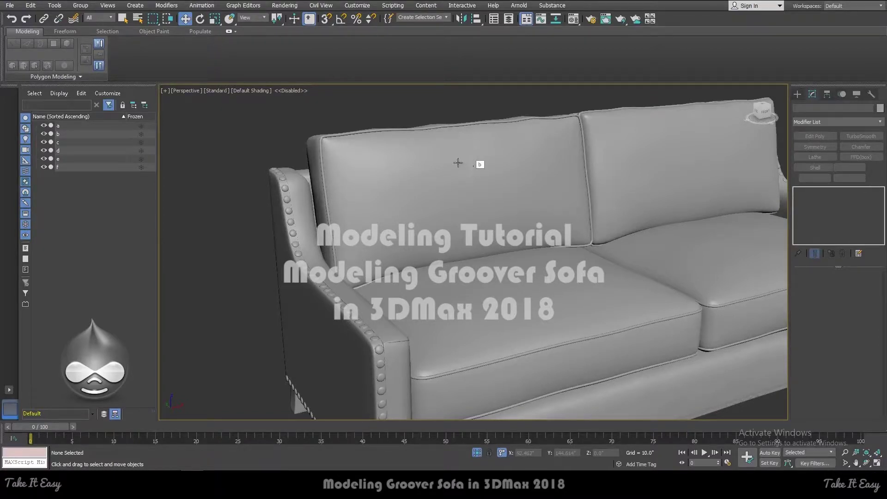
scroll(383, 157, "down", 5)
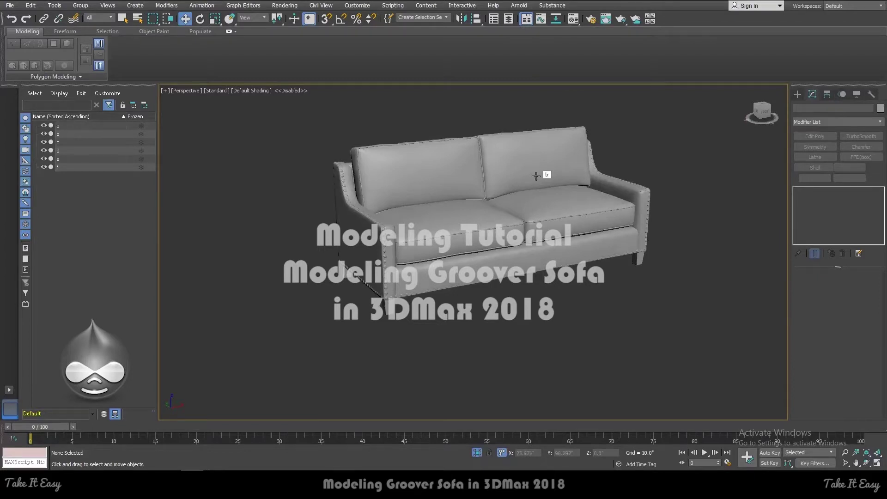
middle_click_drag(478, 175, 479, 159, "alt")
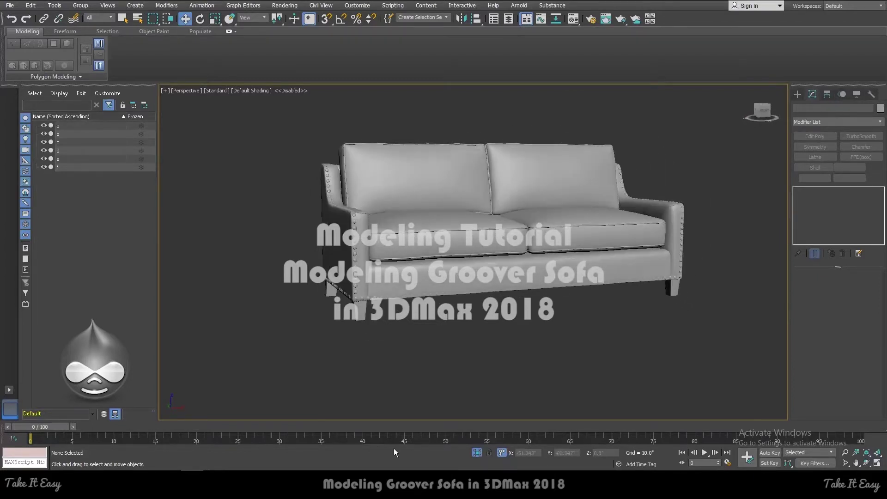